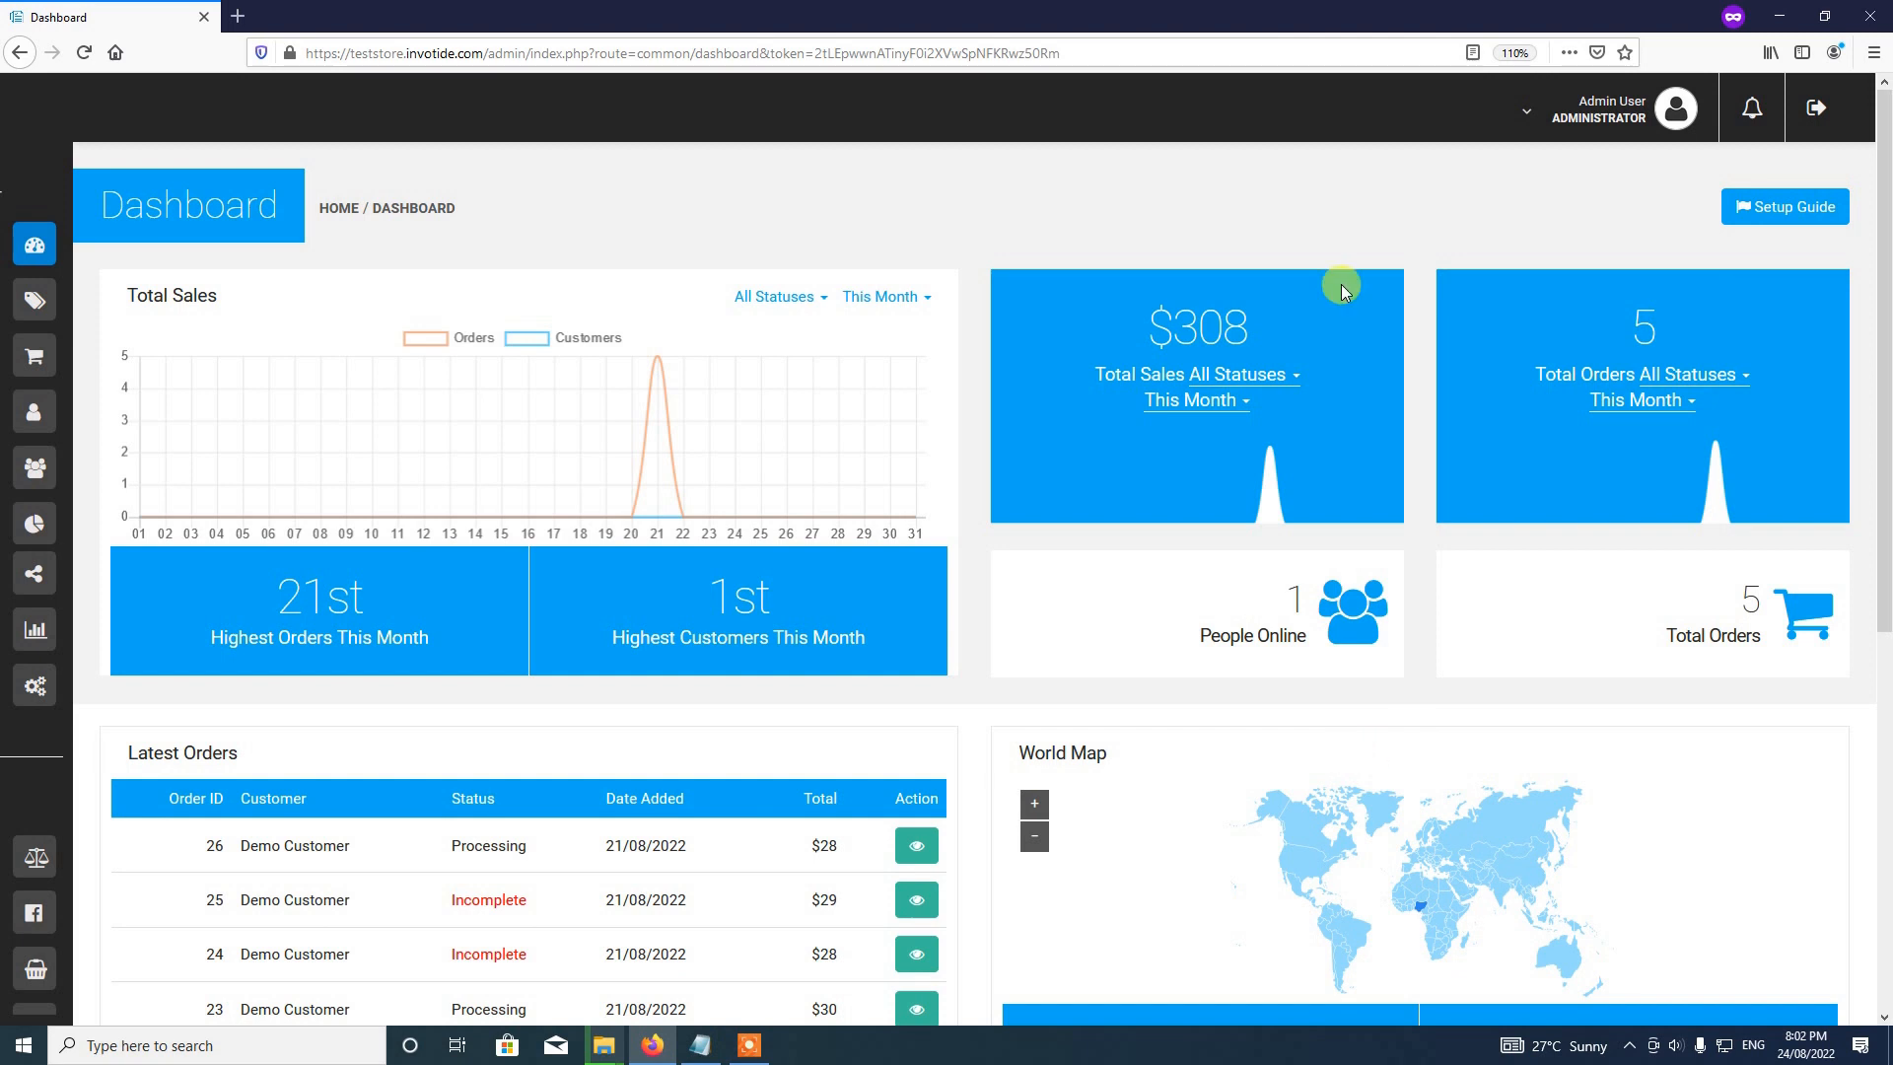
Step: Open the Admin User dropdown in the dashboard header to show the account menu
click(1612, 130)
Step: Open Your Store in a new tab and show the storefront's MY ACCOUNT options
click(1580, 198)
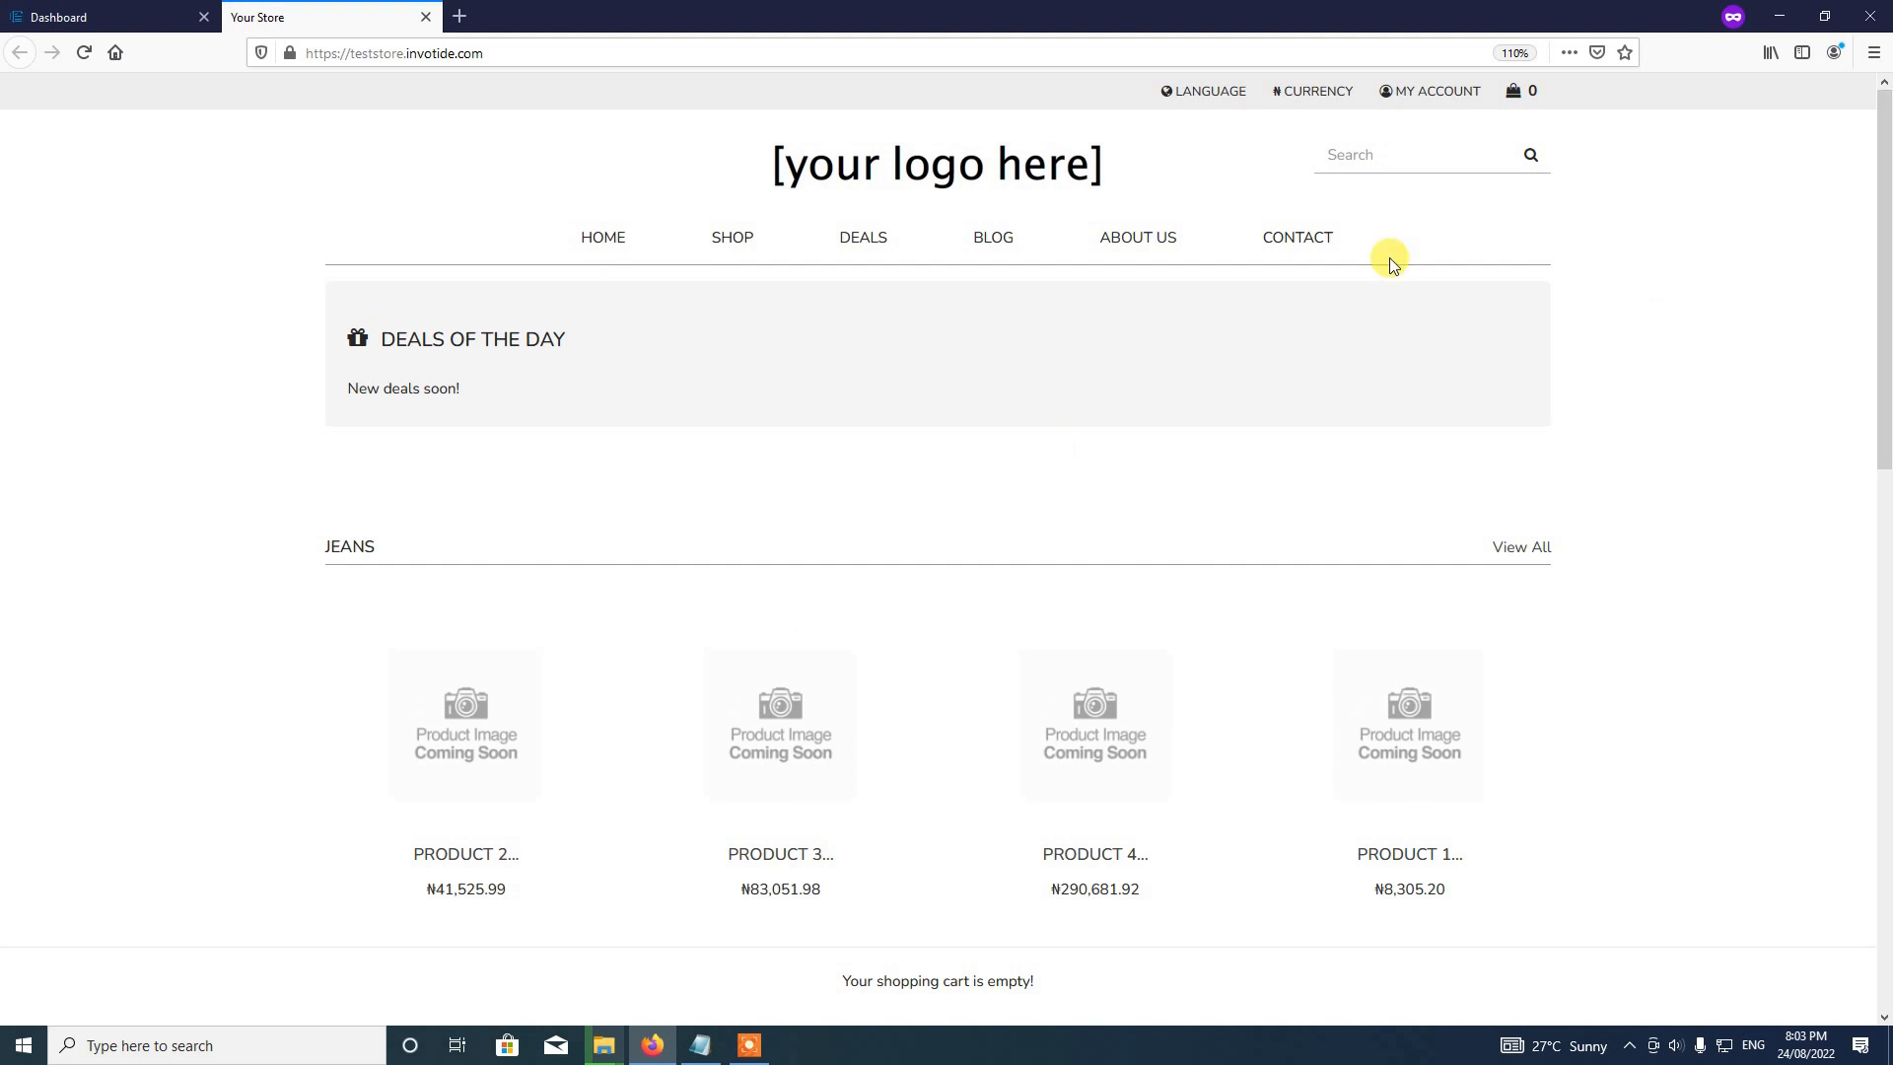
click(1416, 98)
Step: Go to the storefront Account Login page and show the RETURNING CUSTOMER form
click(1356, 158)
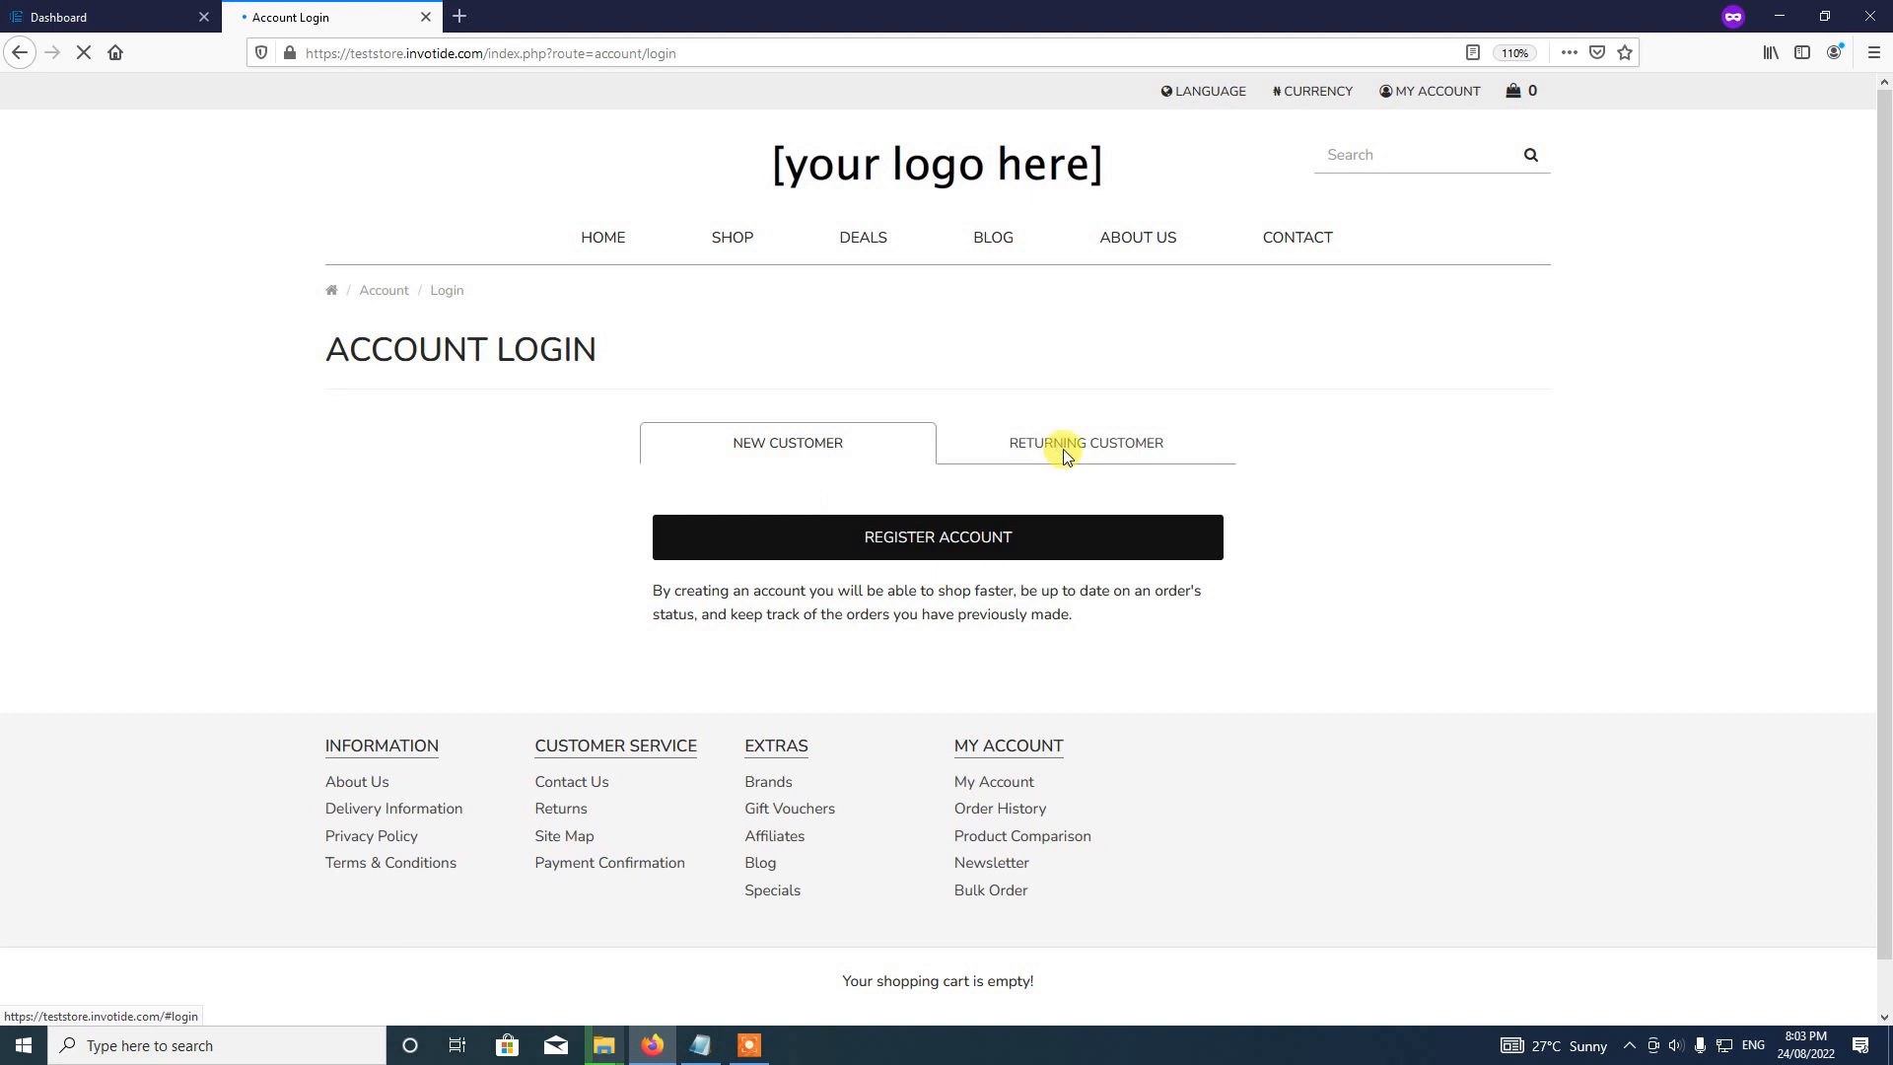
click(1061, 455)
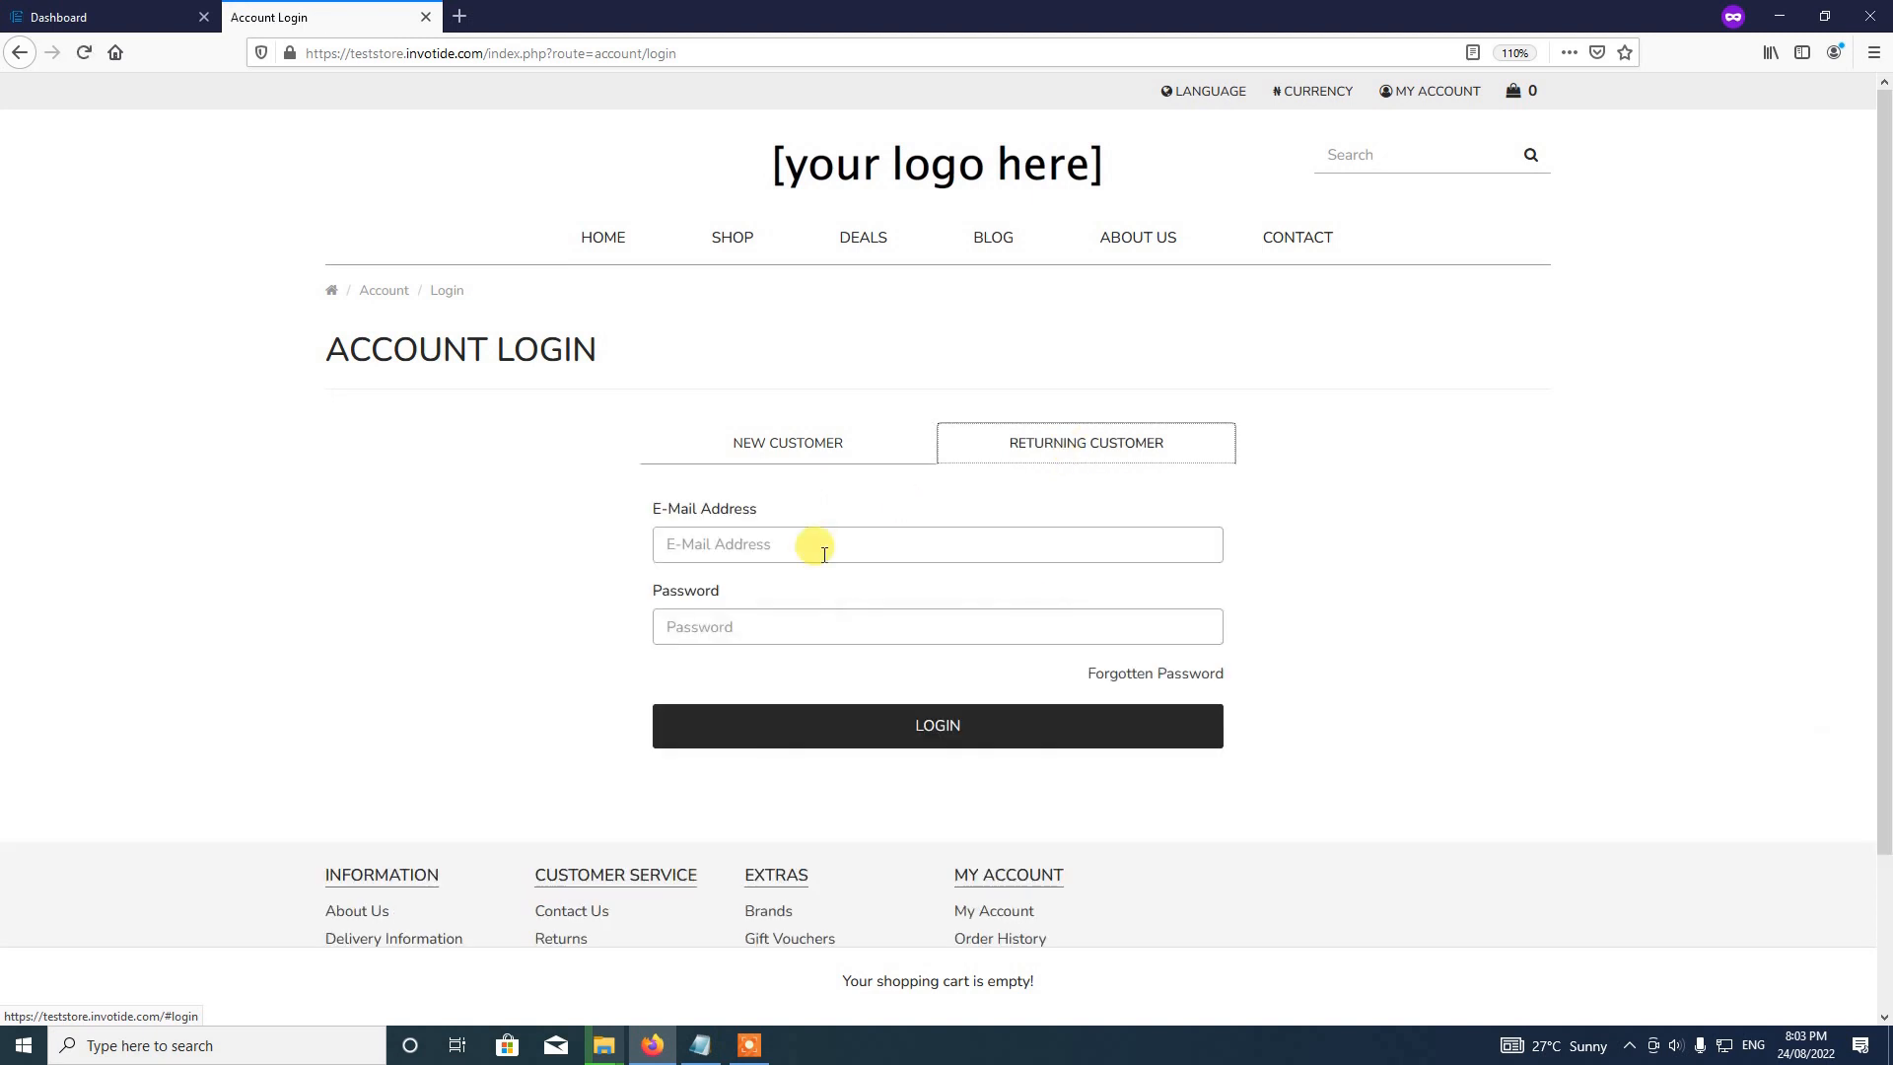
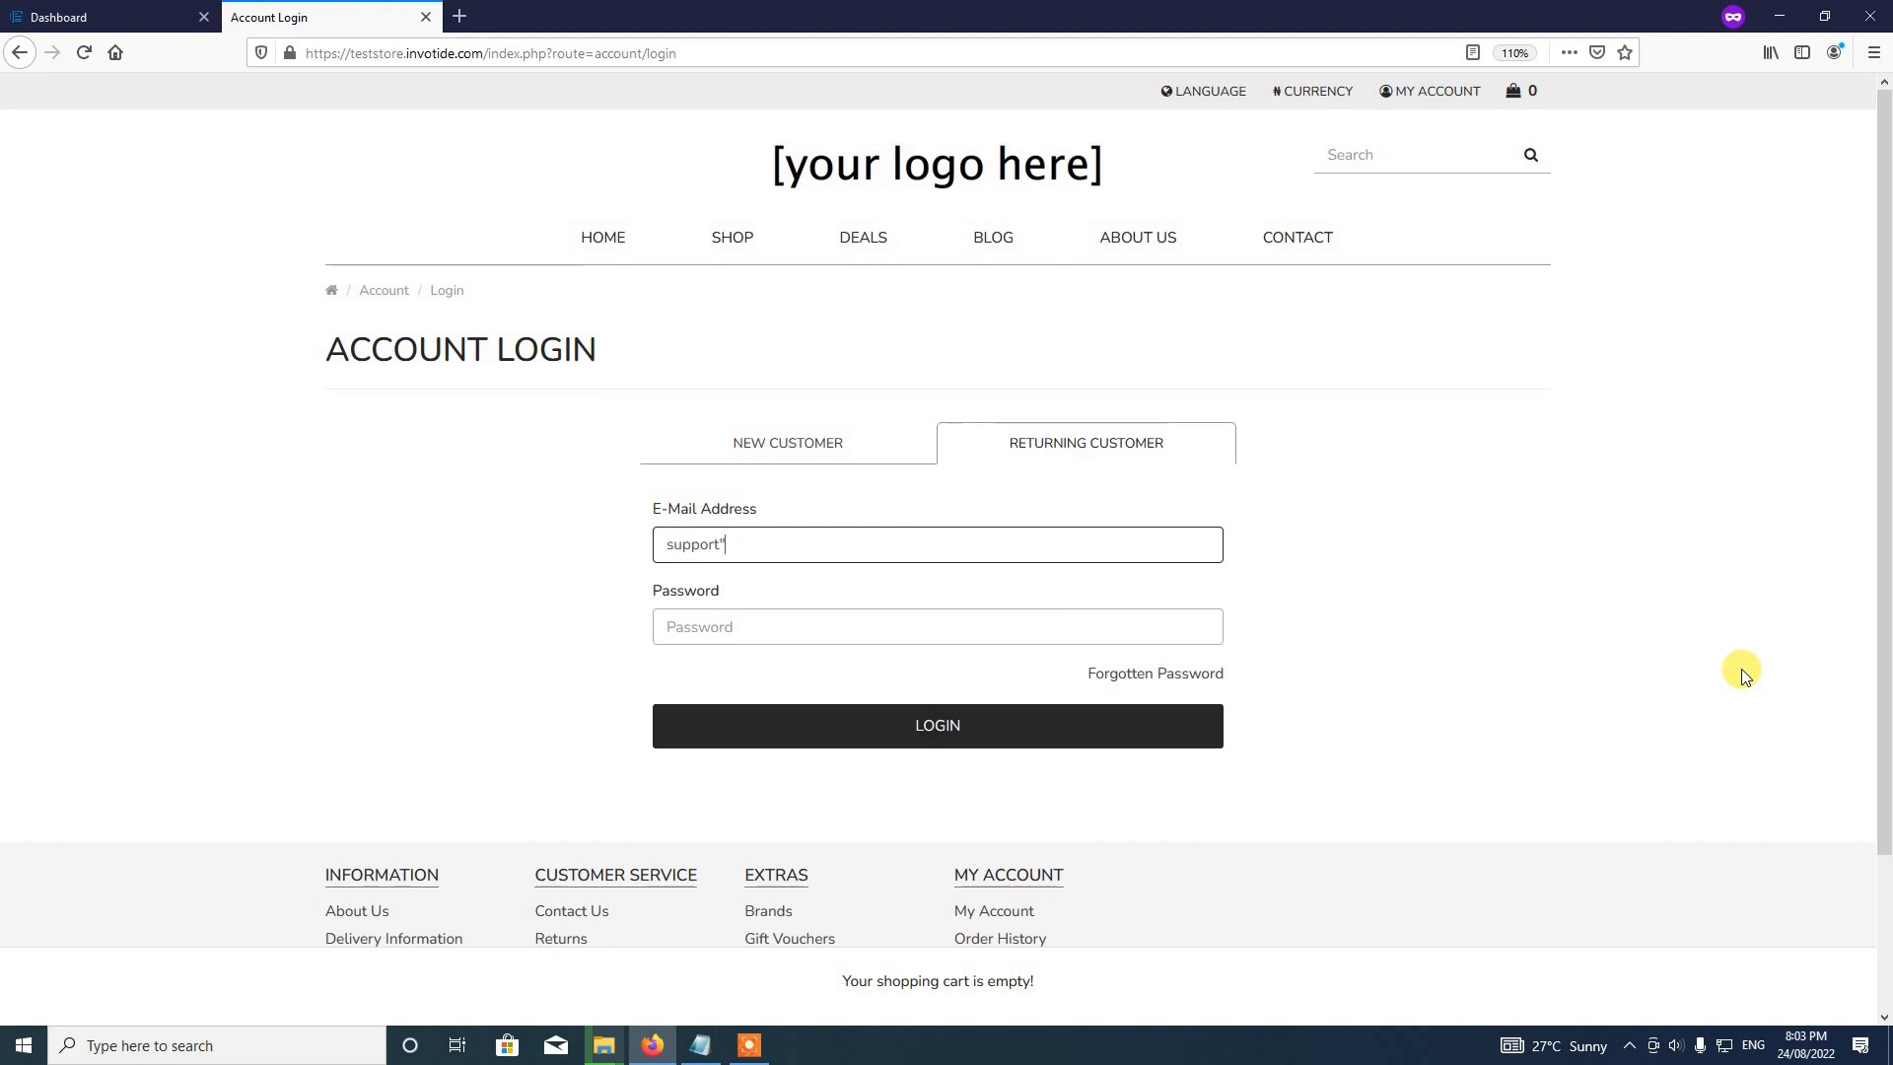
Step: Log in on the Returning Customer form with the customer's e-mail and password
key(Tab)
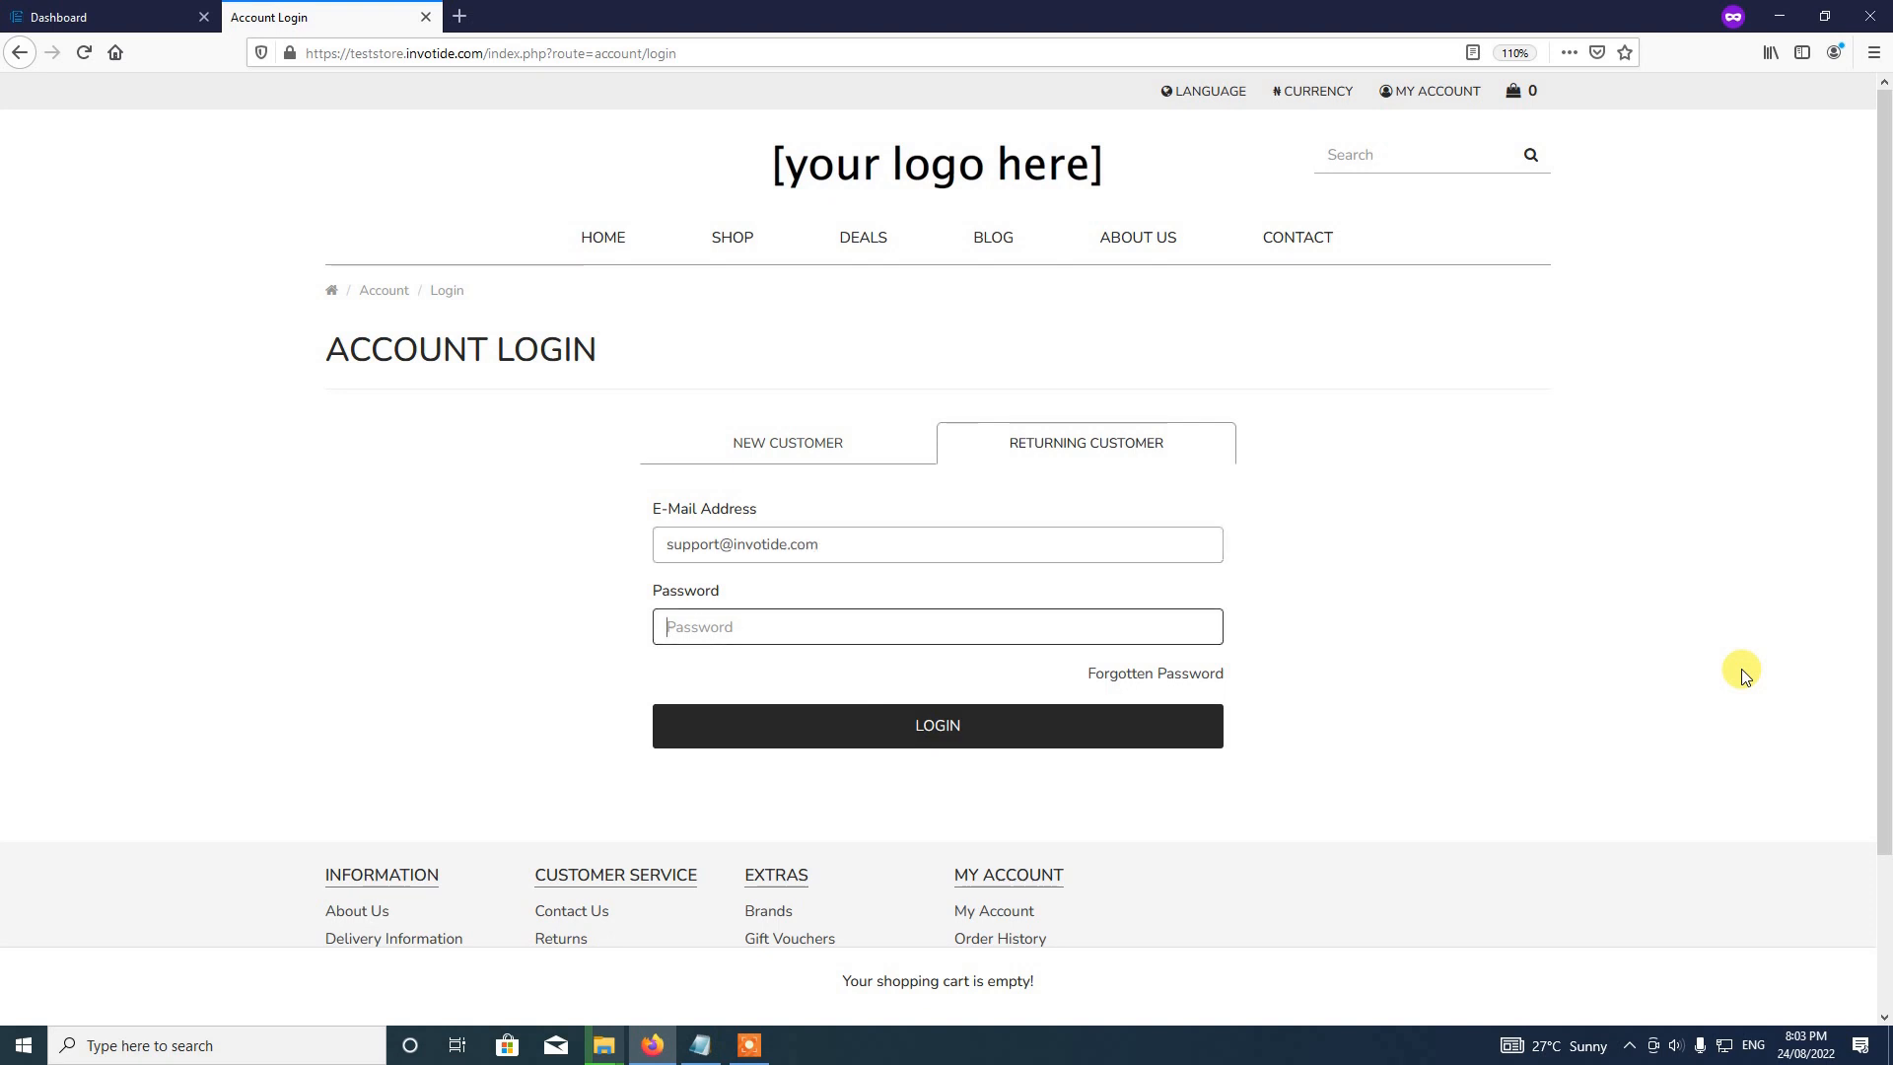
text(********)
click(950, 732)
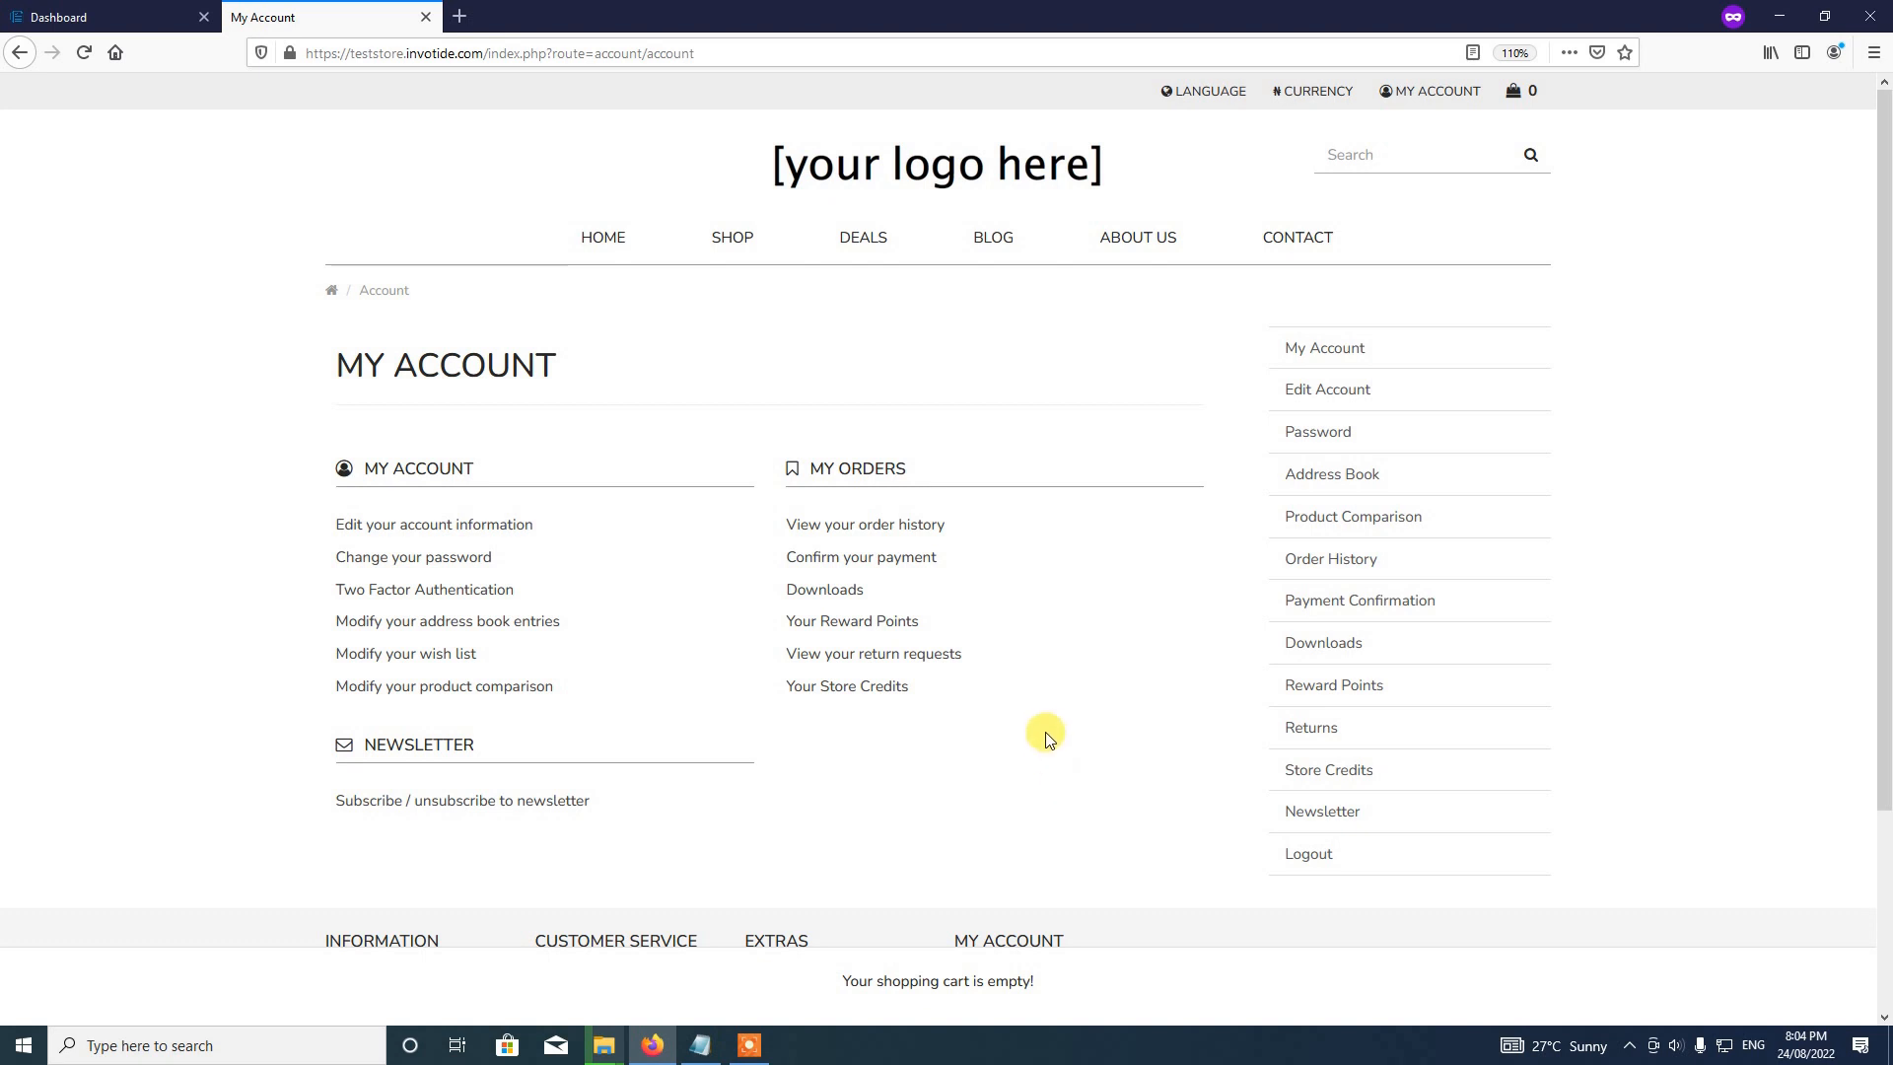
Step: Open Returns from the My Account sidebar and scroll down to the page footer
click(1330, 738)
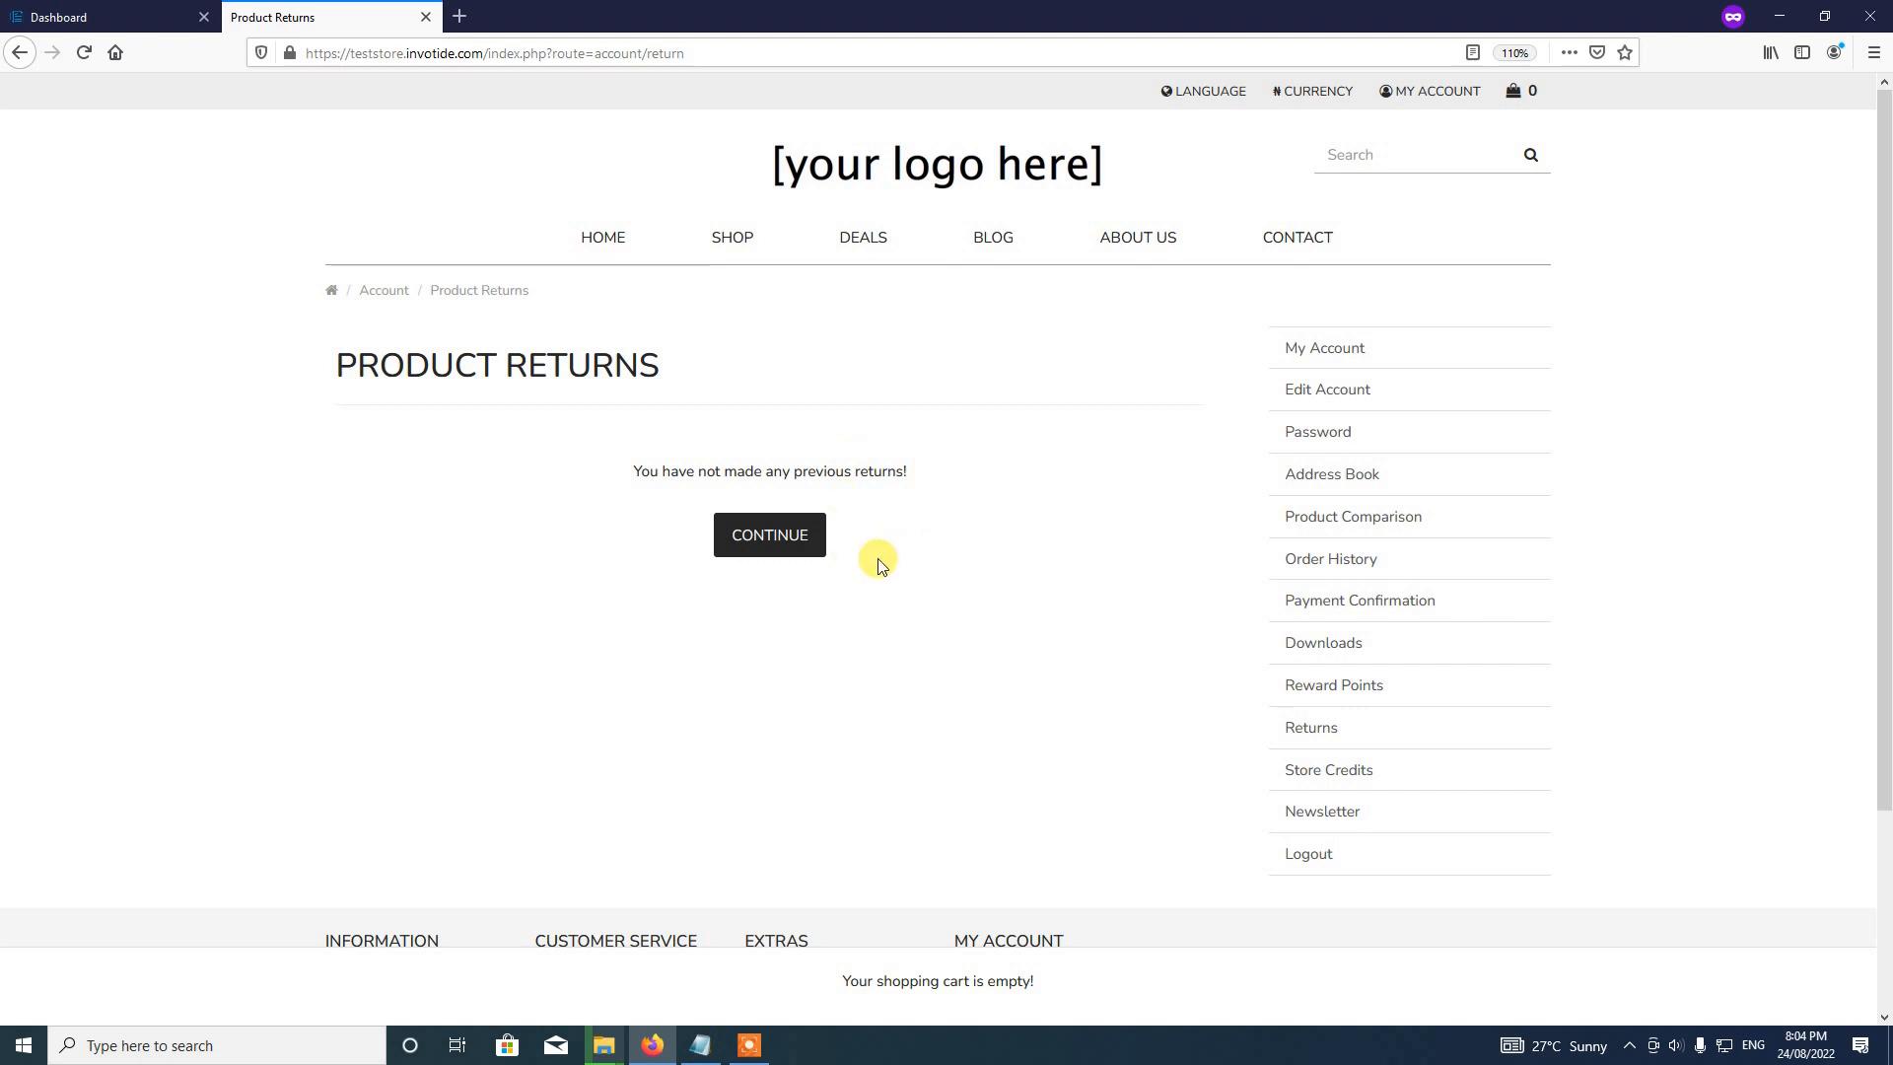
scroll(880, 564, down, 3)
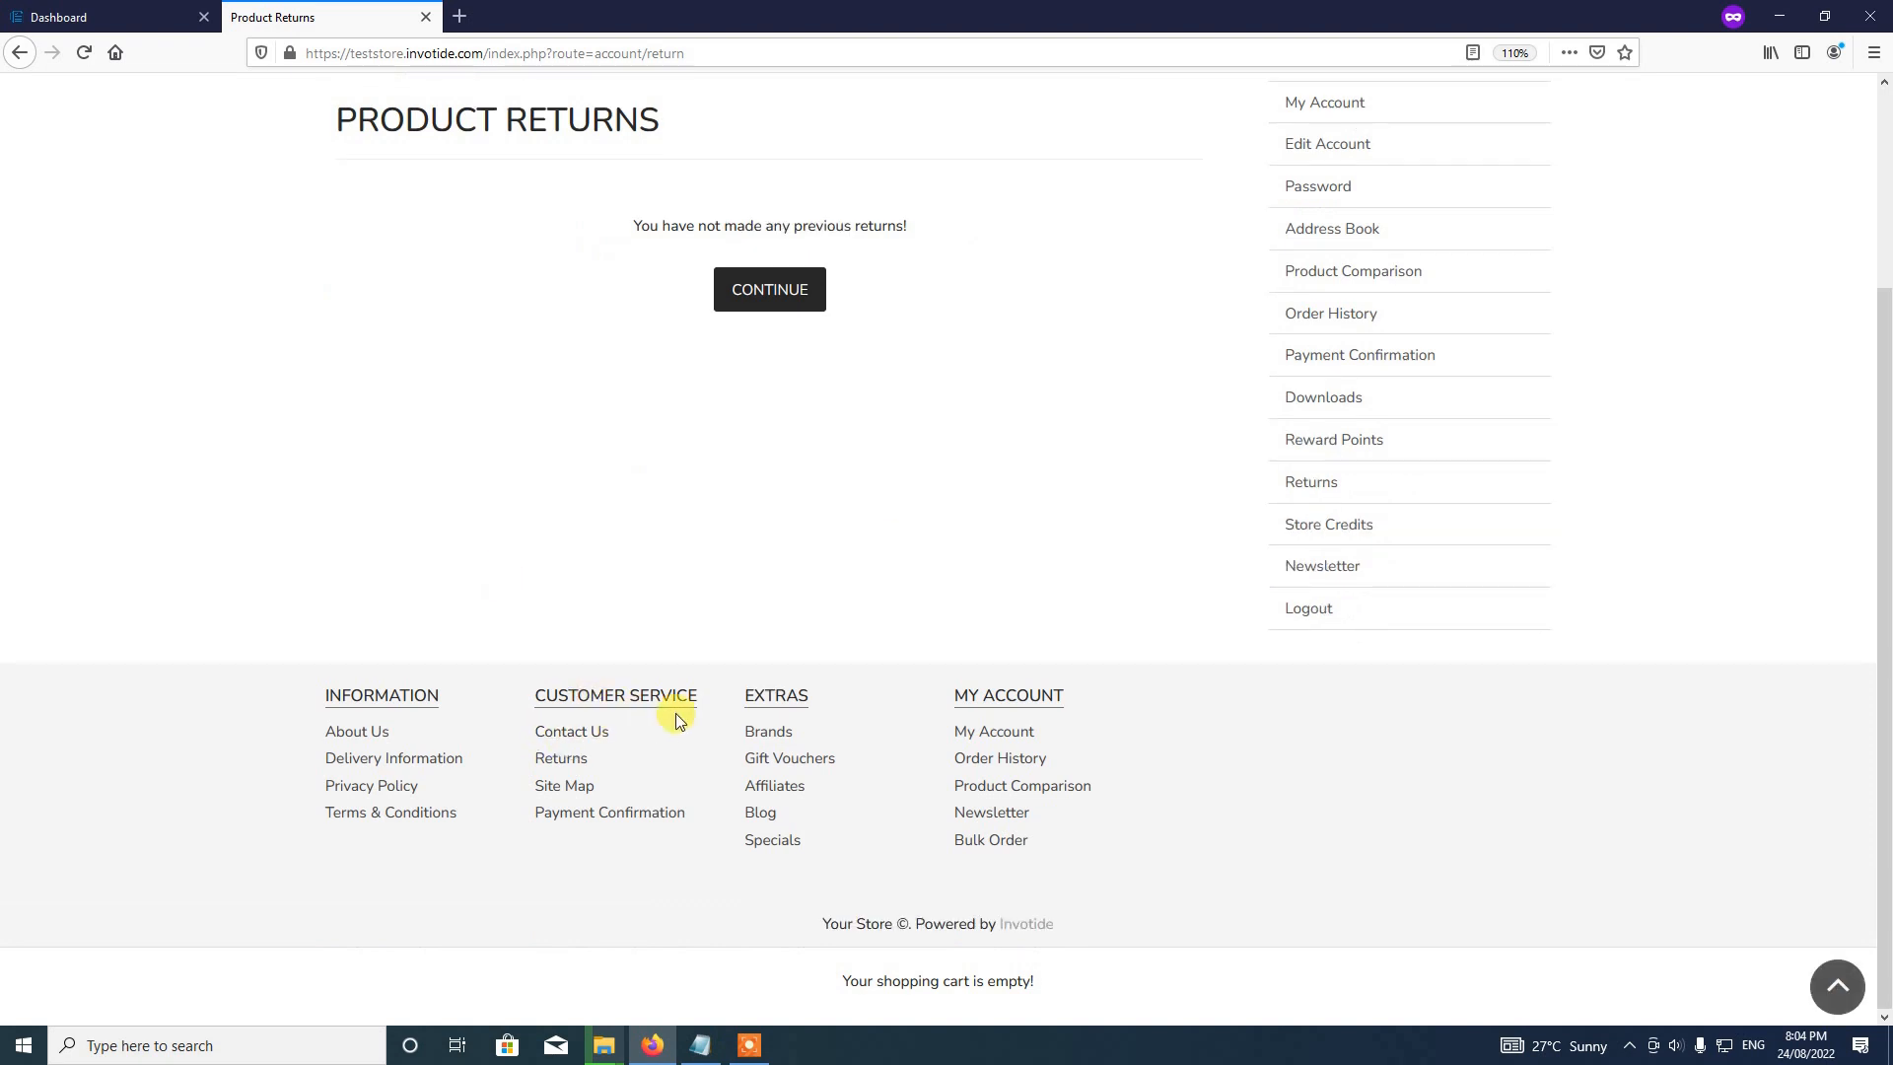
Step: Open the product return request form from the footer's Customer Service Returns link
click(561, 759)
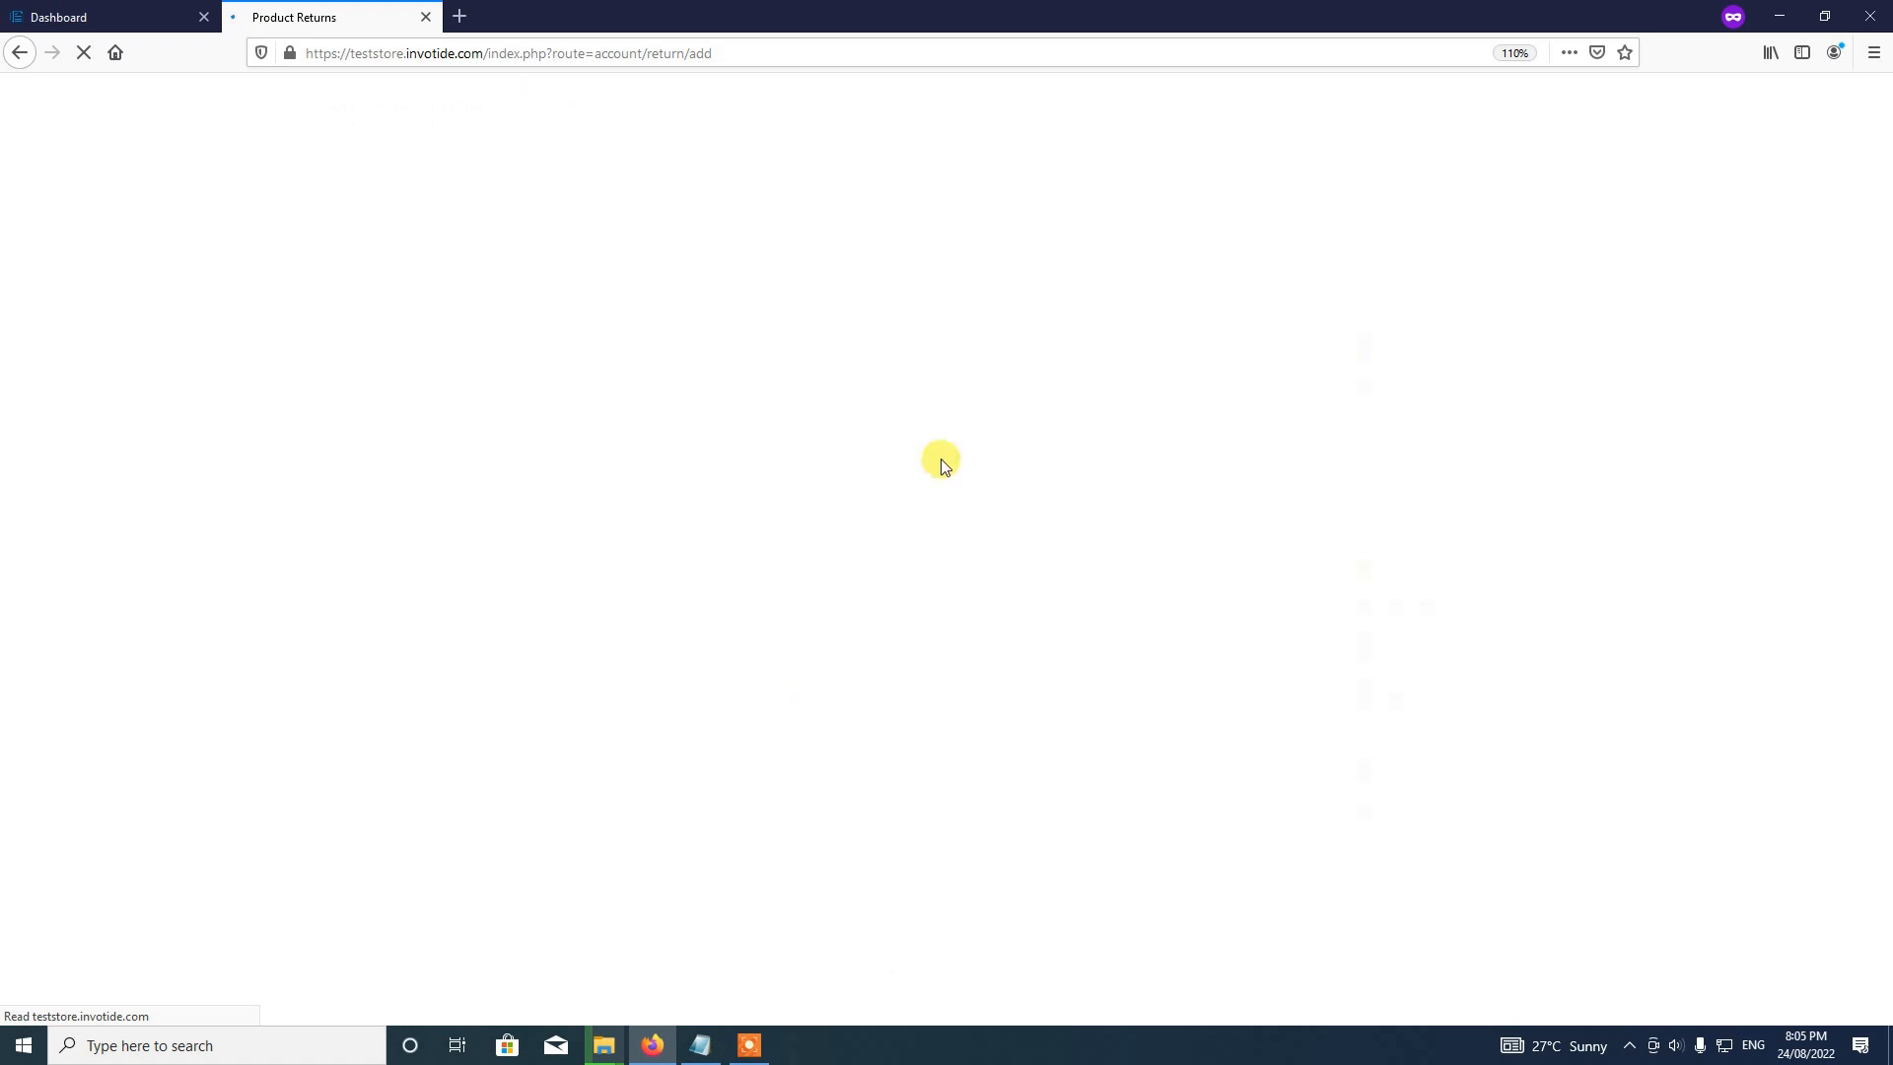
scroll(1009, 486, down, 1)
scroll(1008, 486, down, 3)
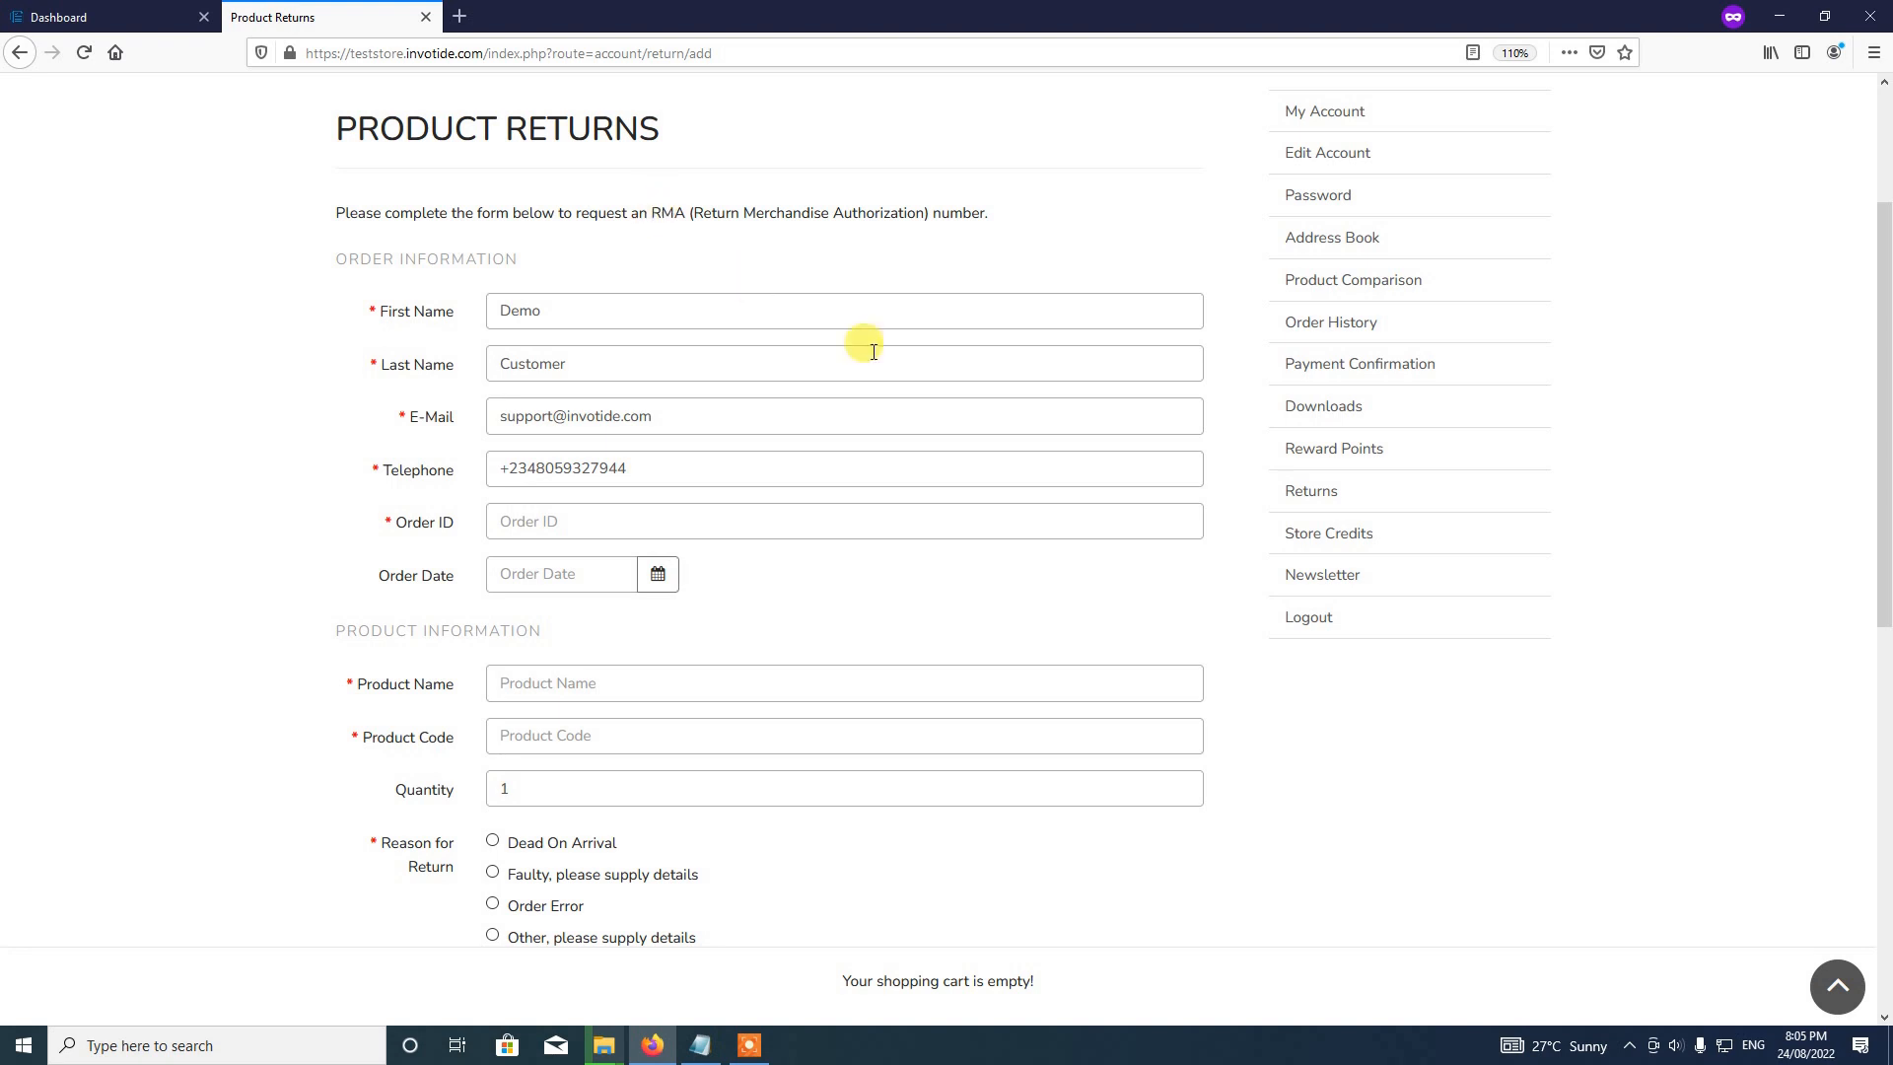
click(752, 1047)
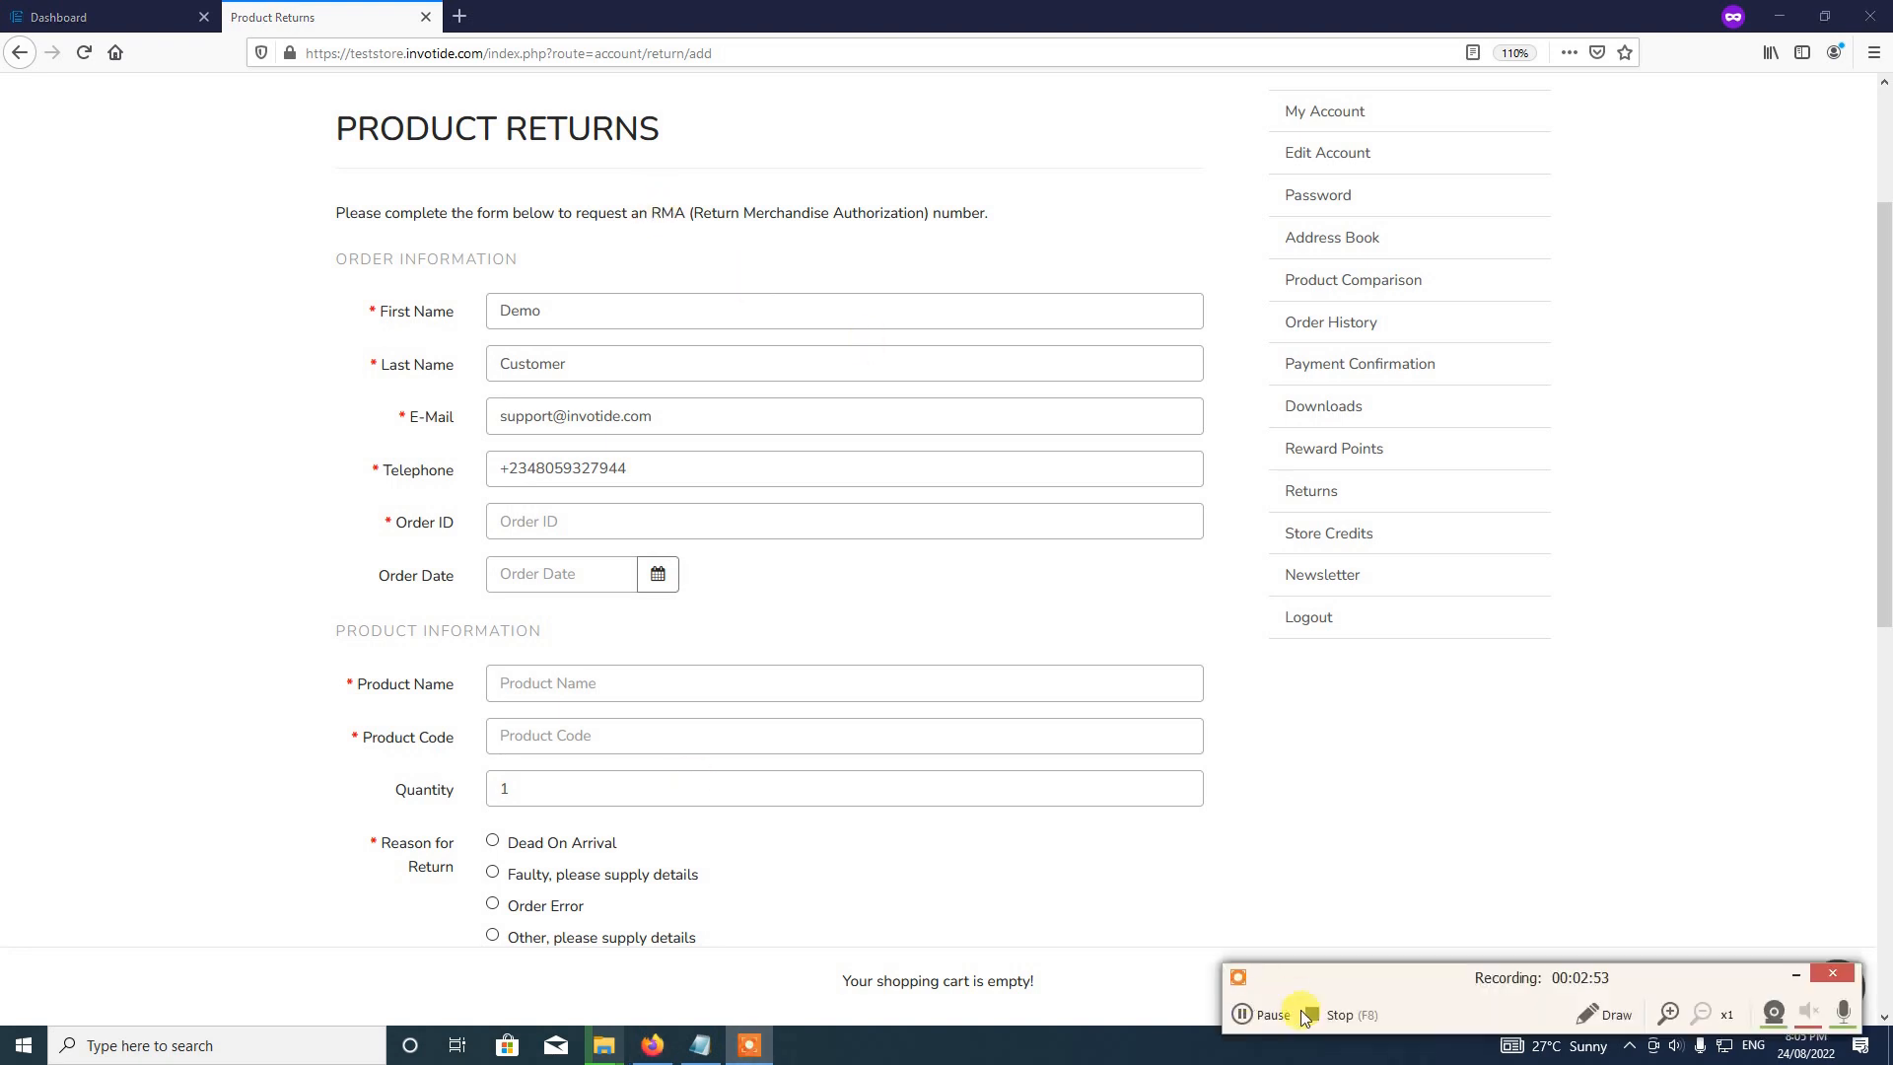
click(1267, 1009)
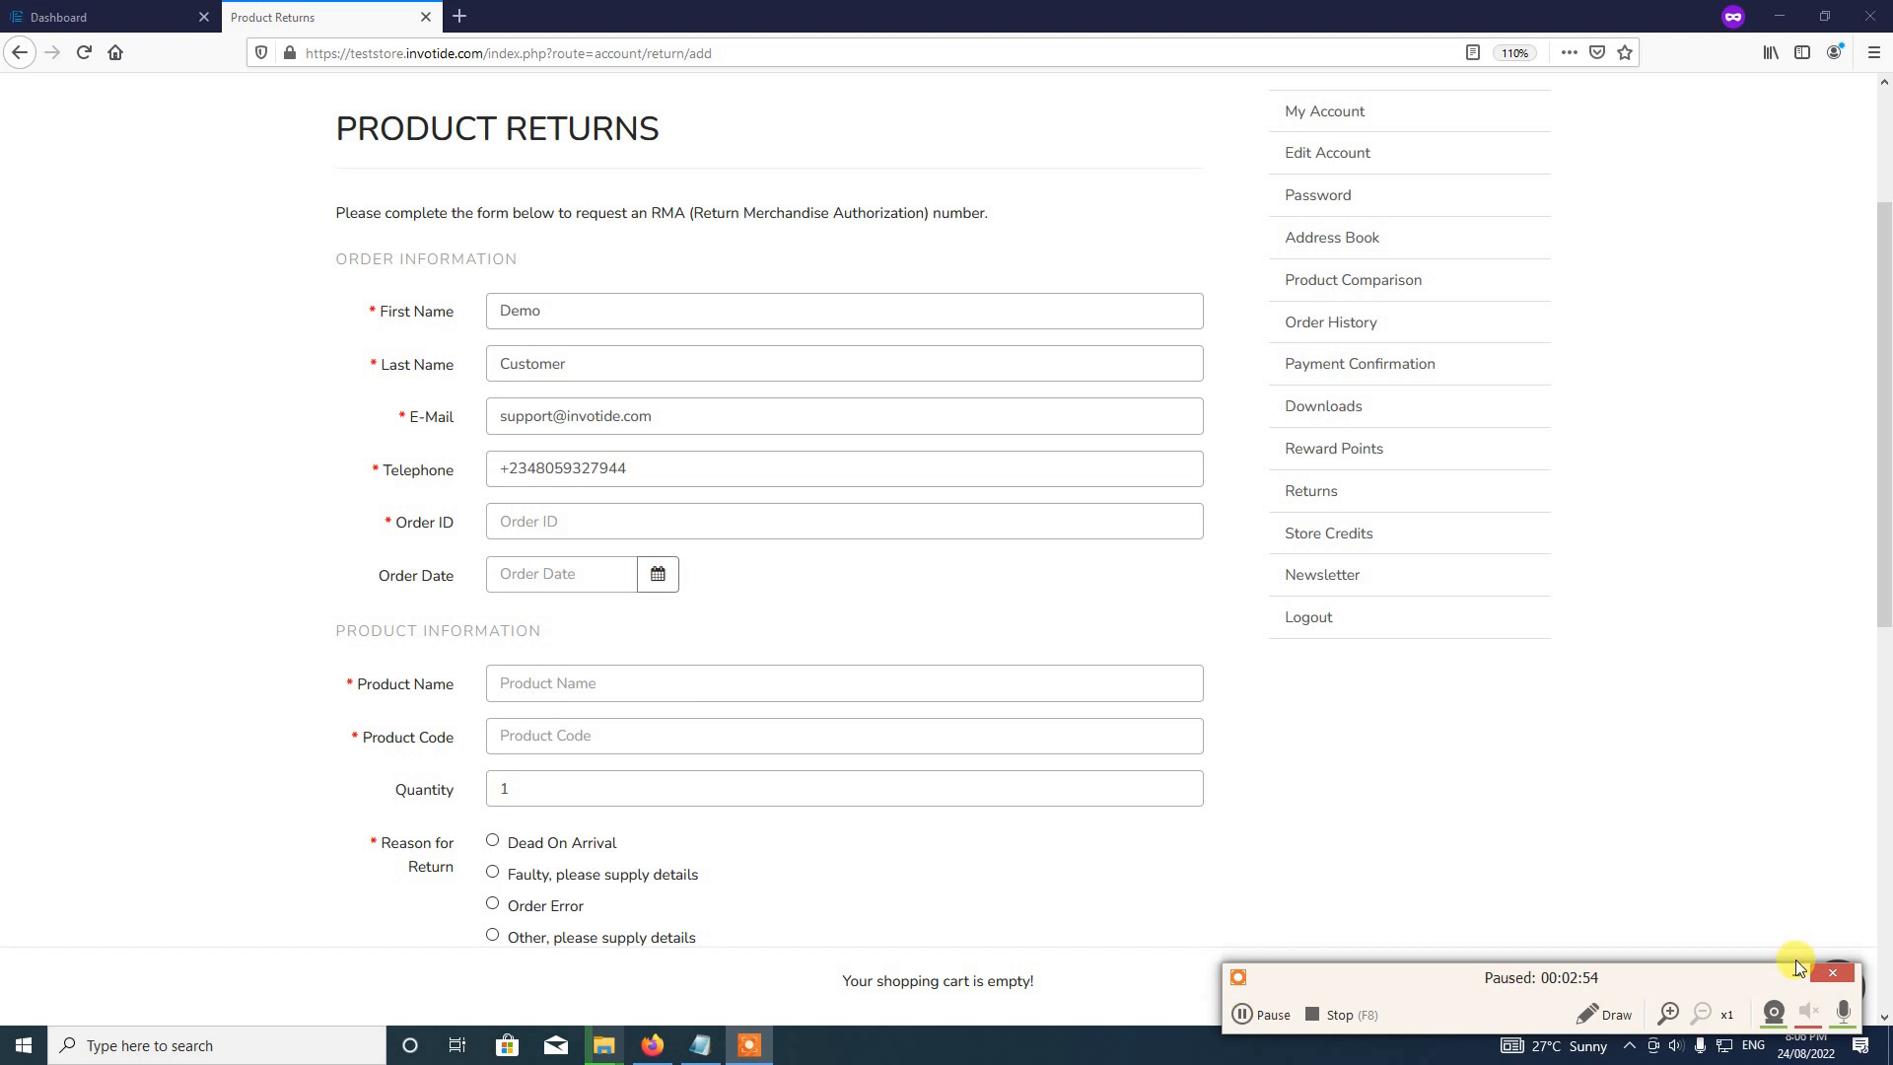
click(1796, 975)
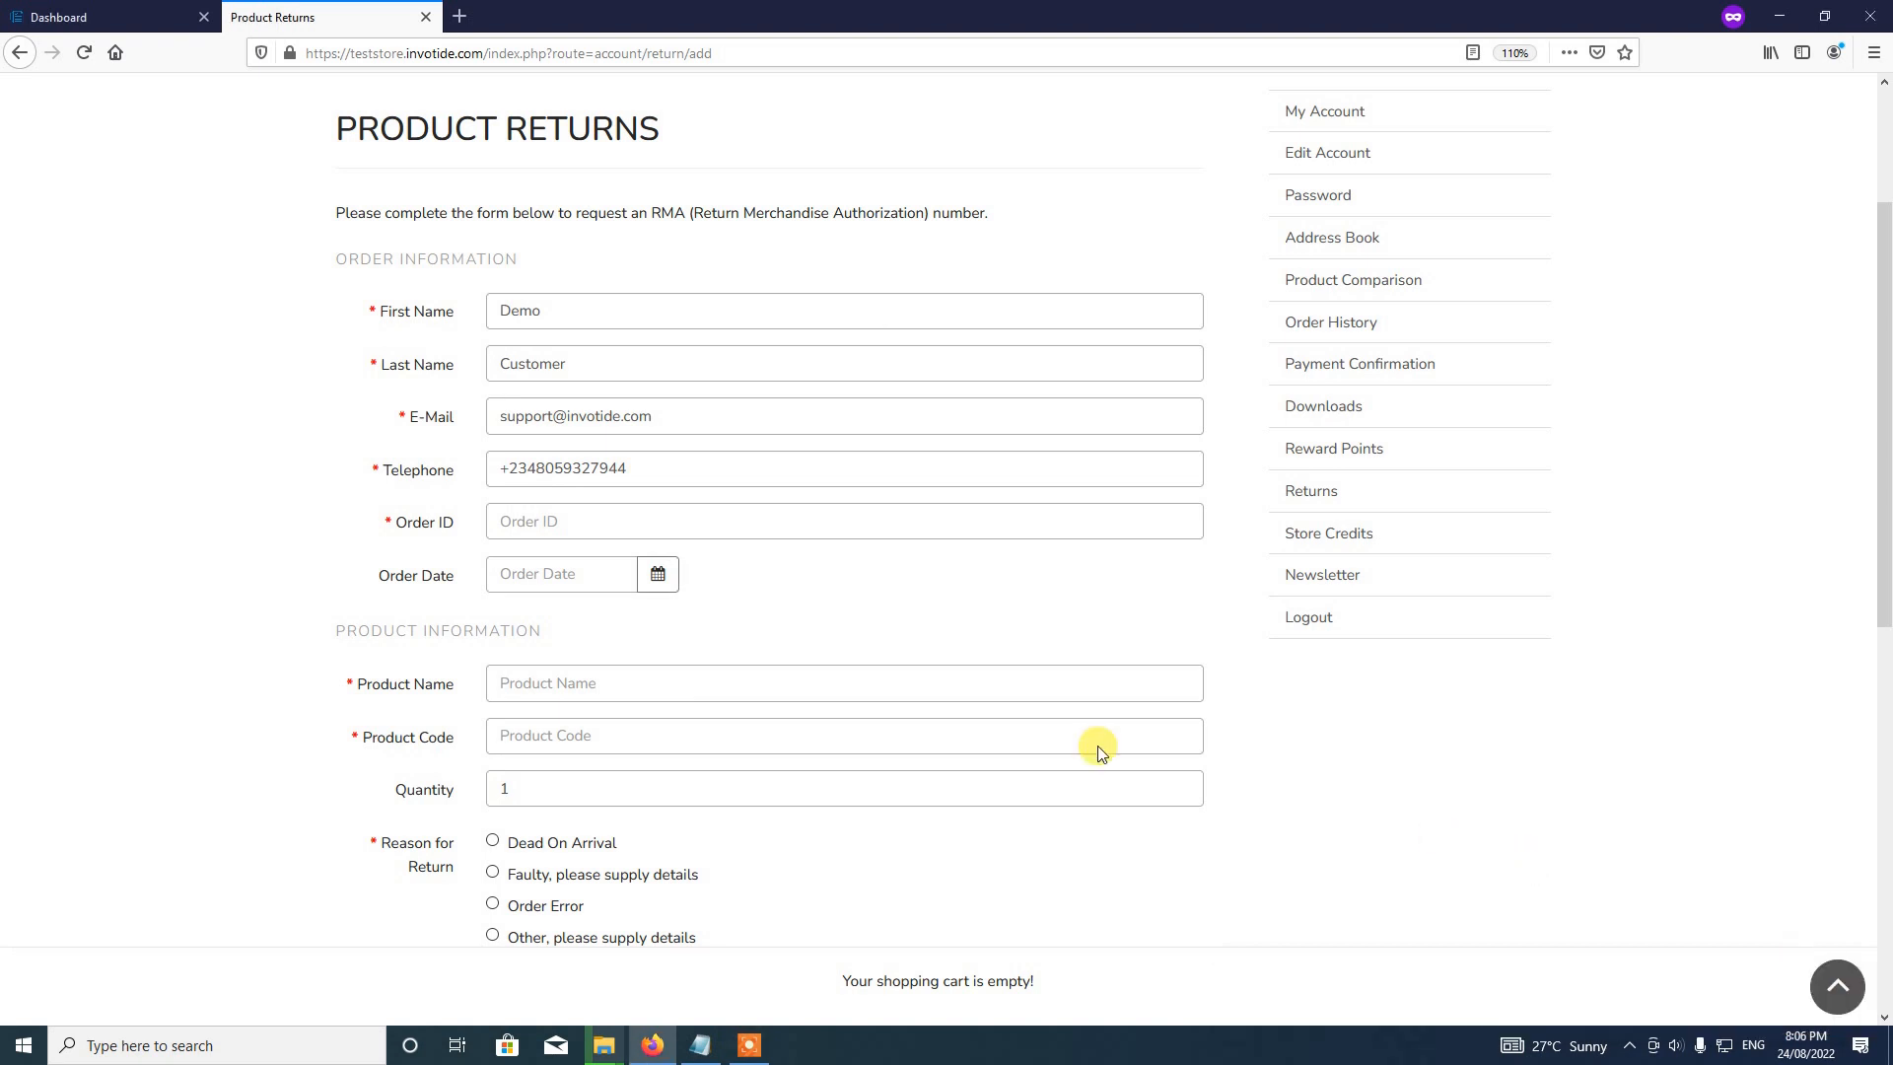
scroll(1170, 756, down, 2)
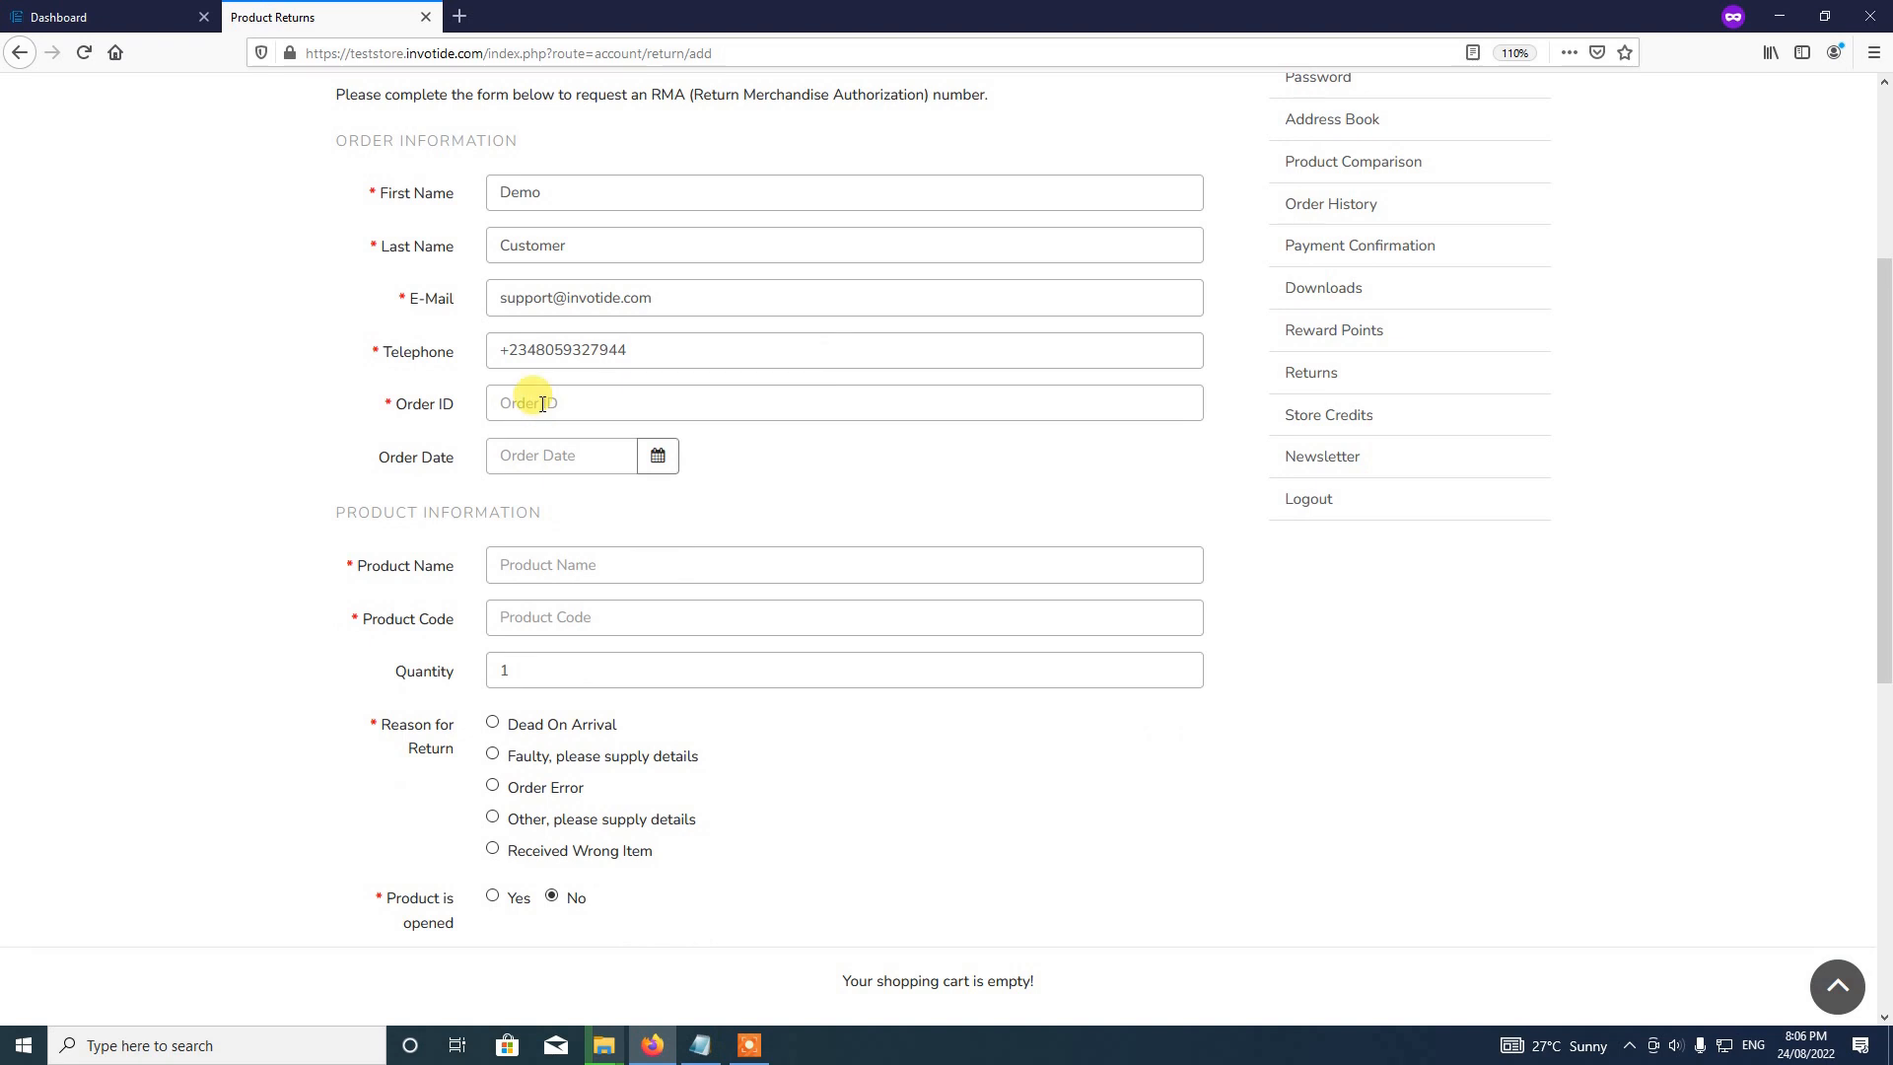
Step: Enter 26 as the return's order ID
click(537, 404)
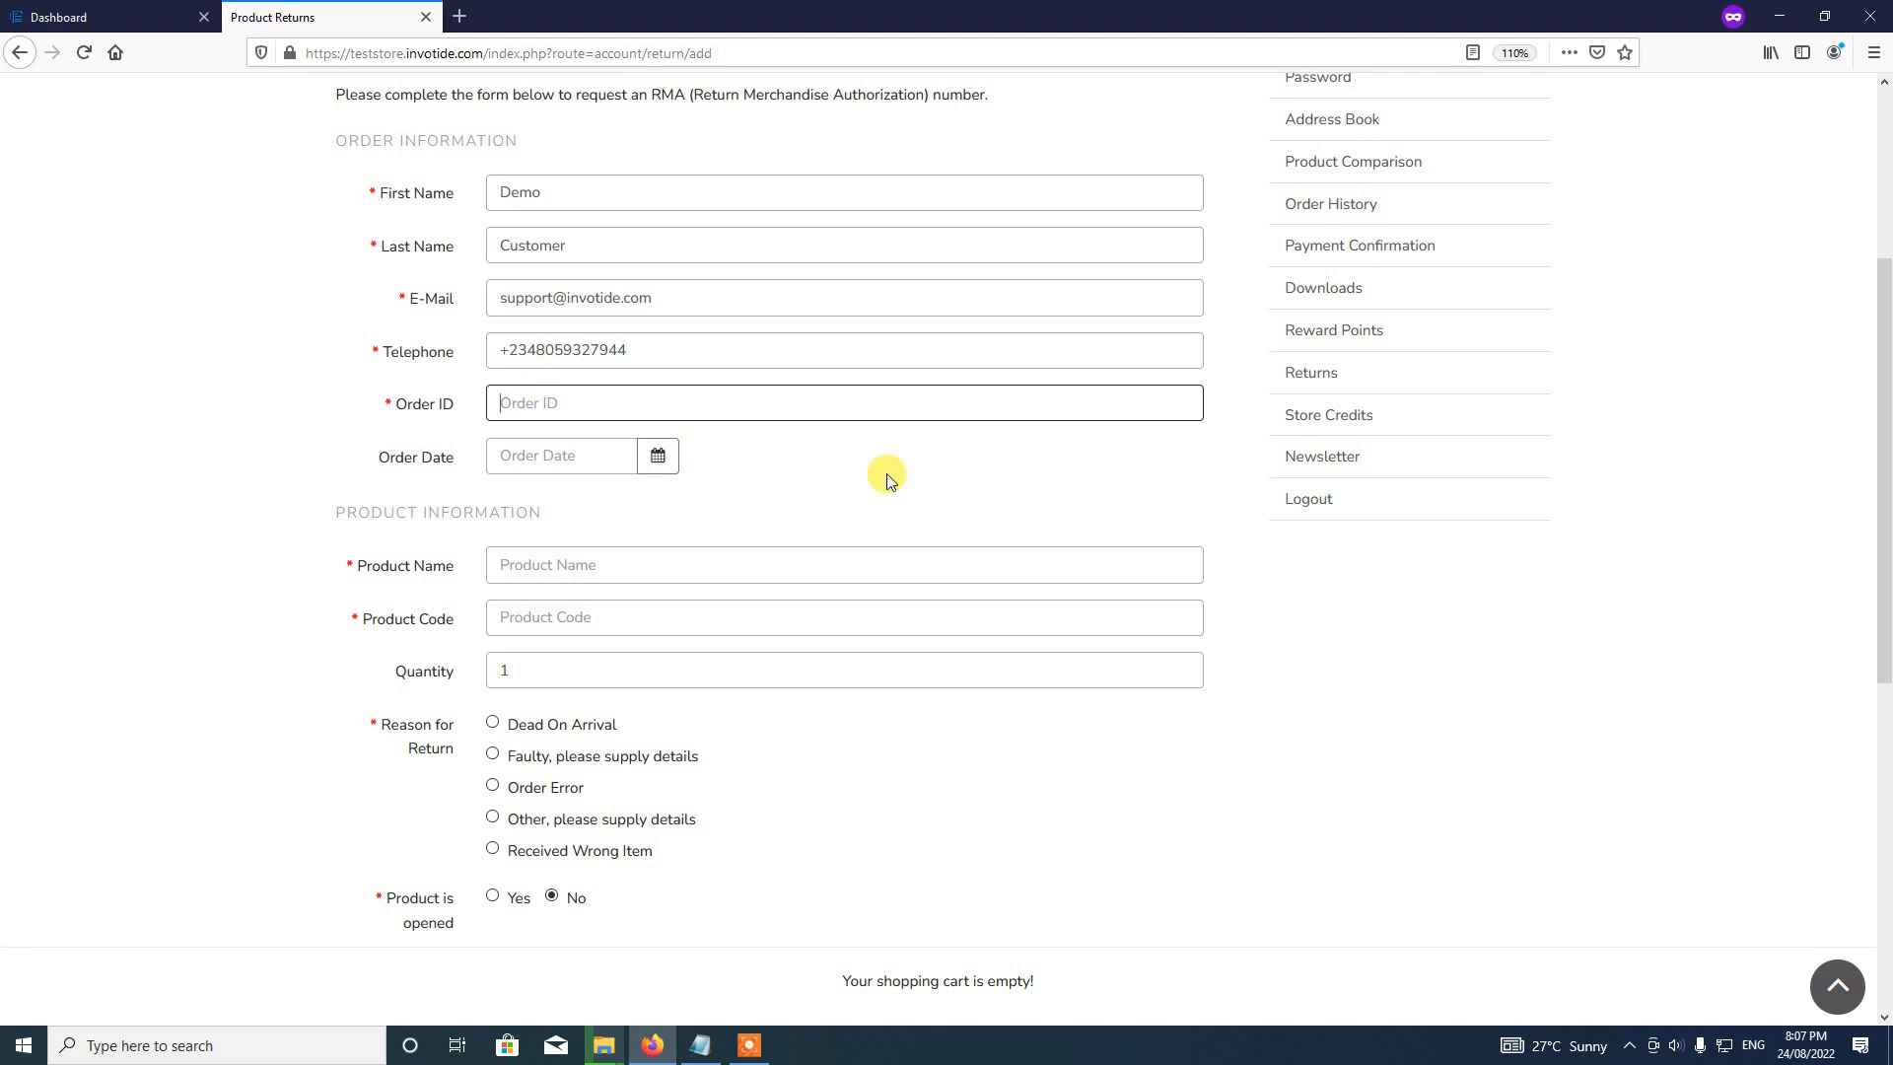
text(26)
scroll(741, 523, down, 1)
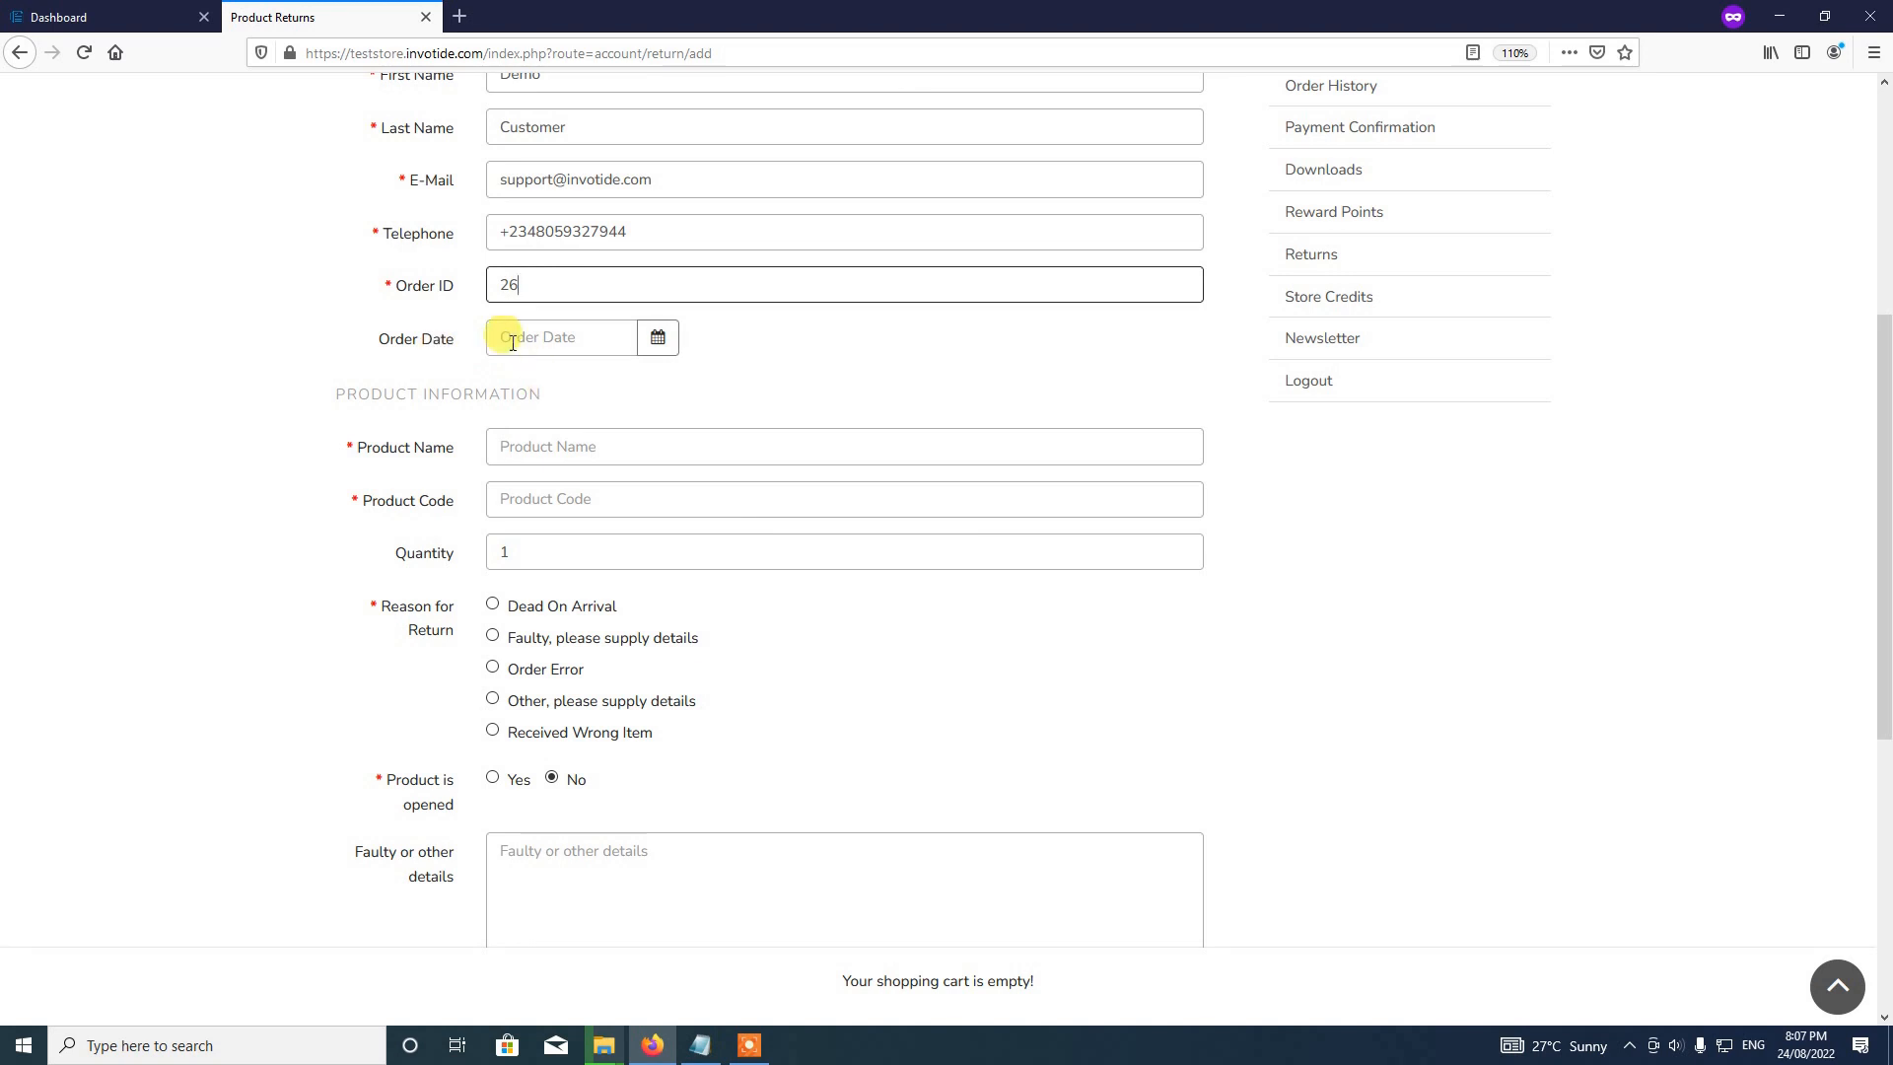
scroll(917, 503, up, 2)
scroll(921, 507, up, 1)
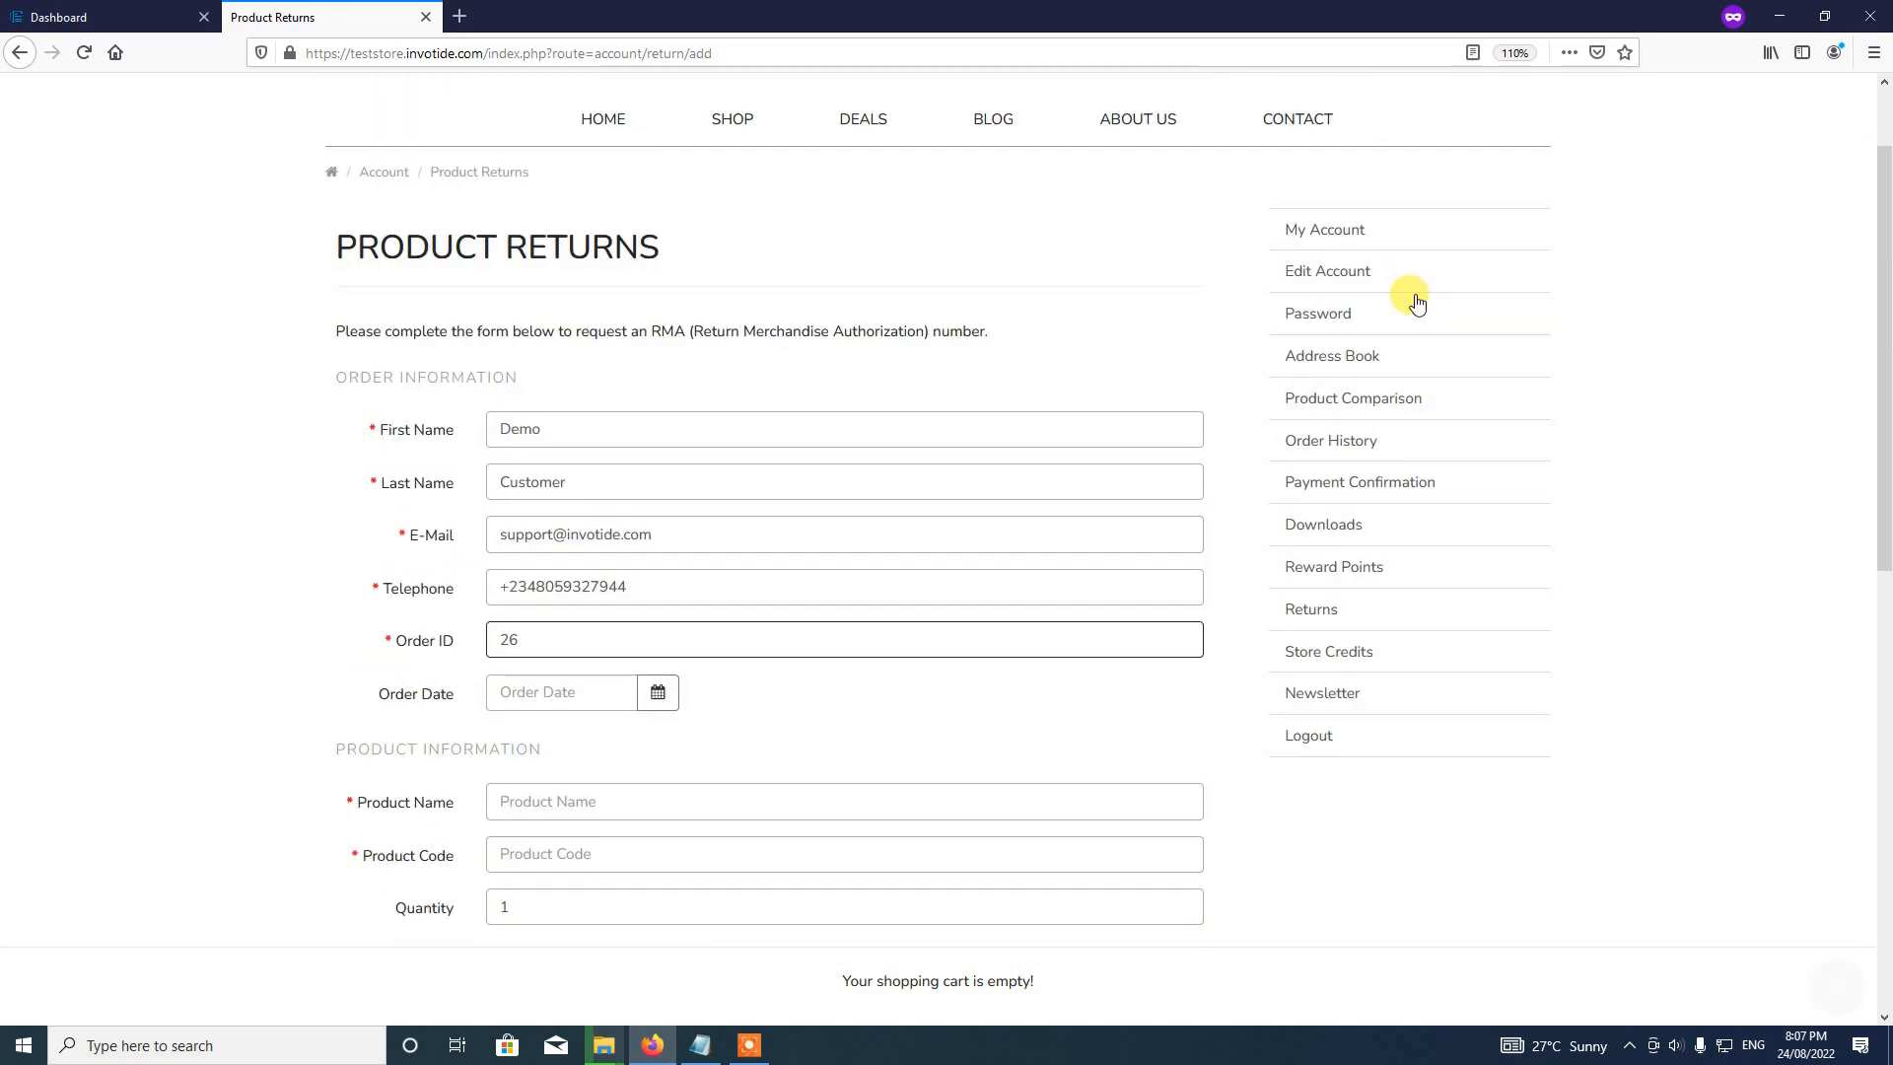
Step: Check order #26's date (21/08/2022) in the order history in a new tab, then return to the form
right_click(1350, 229)
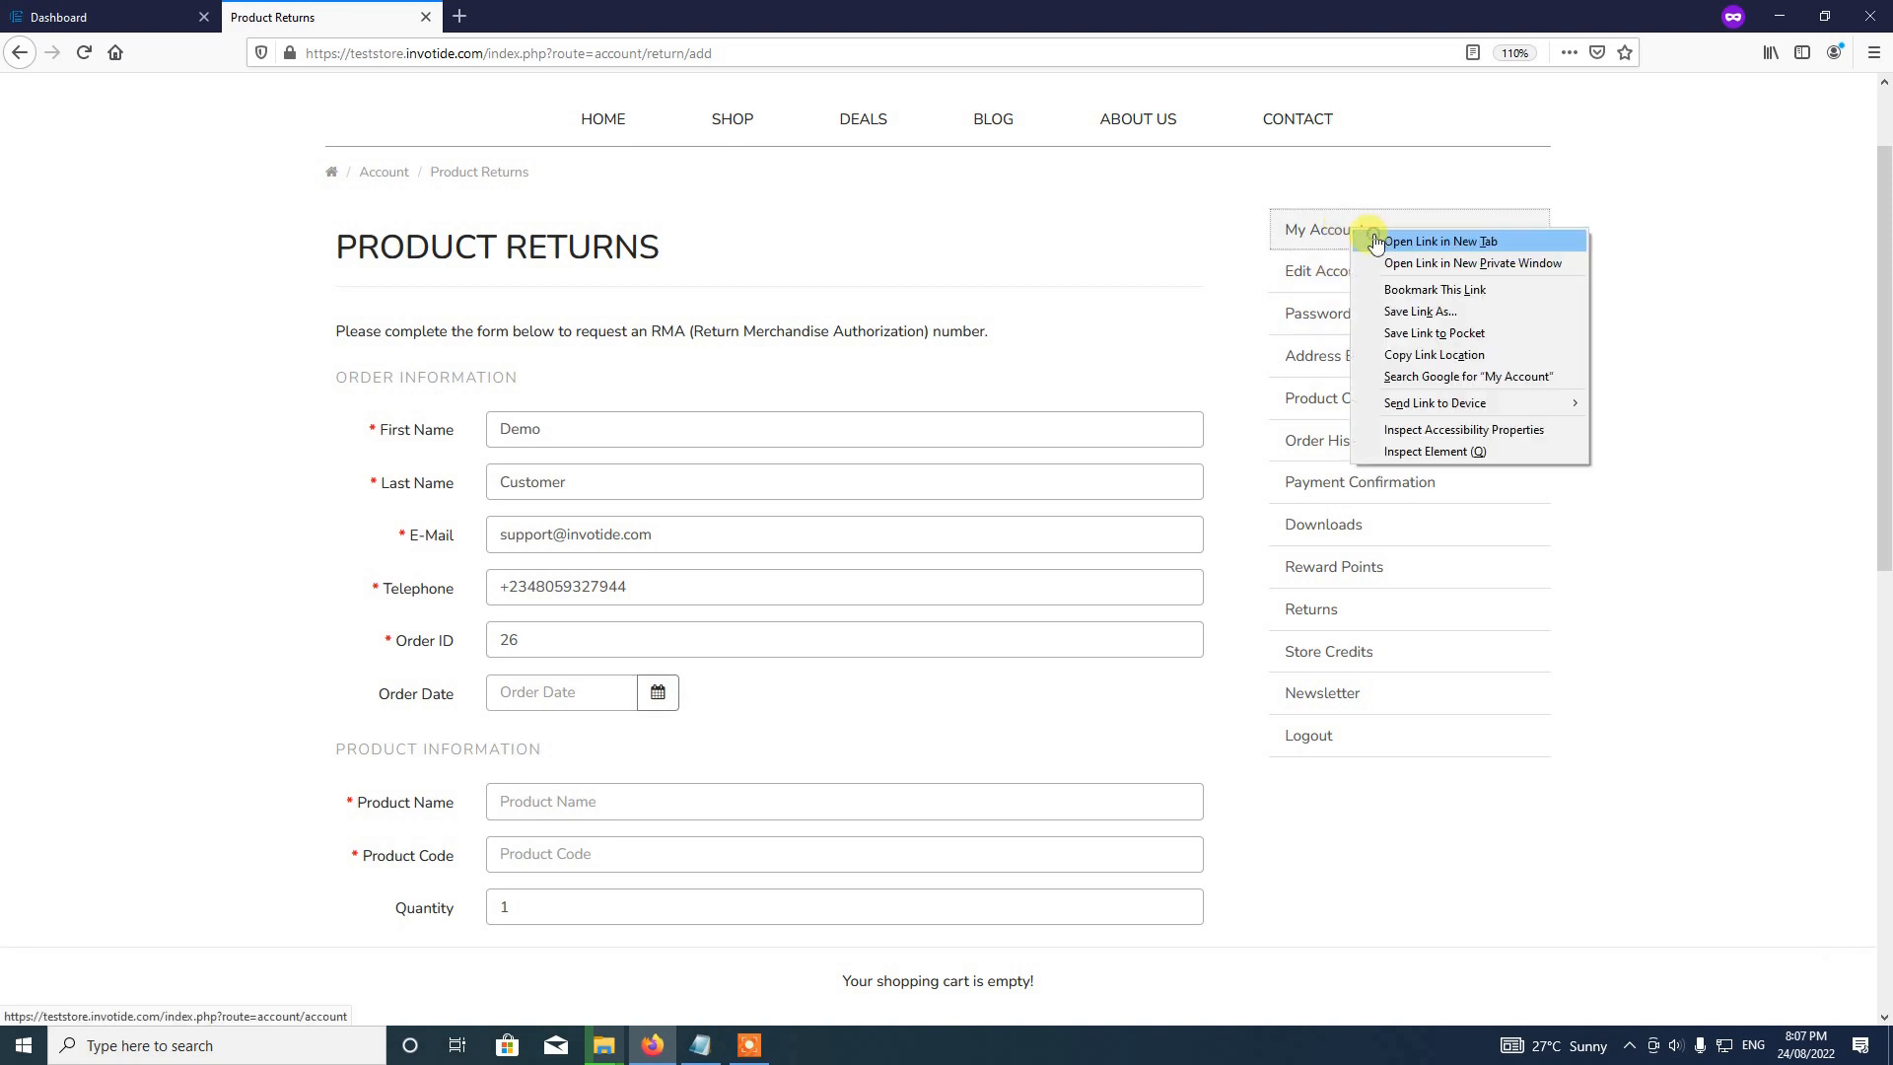
click(1376, 243)
click(611, 12)
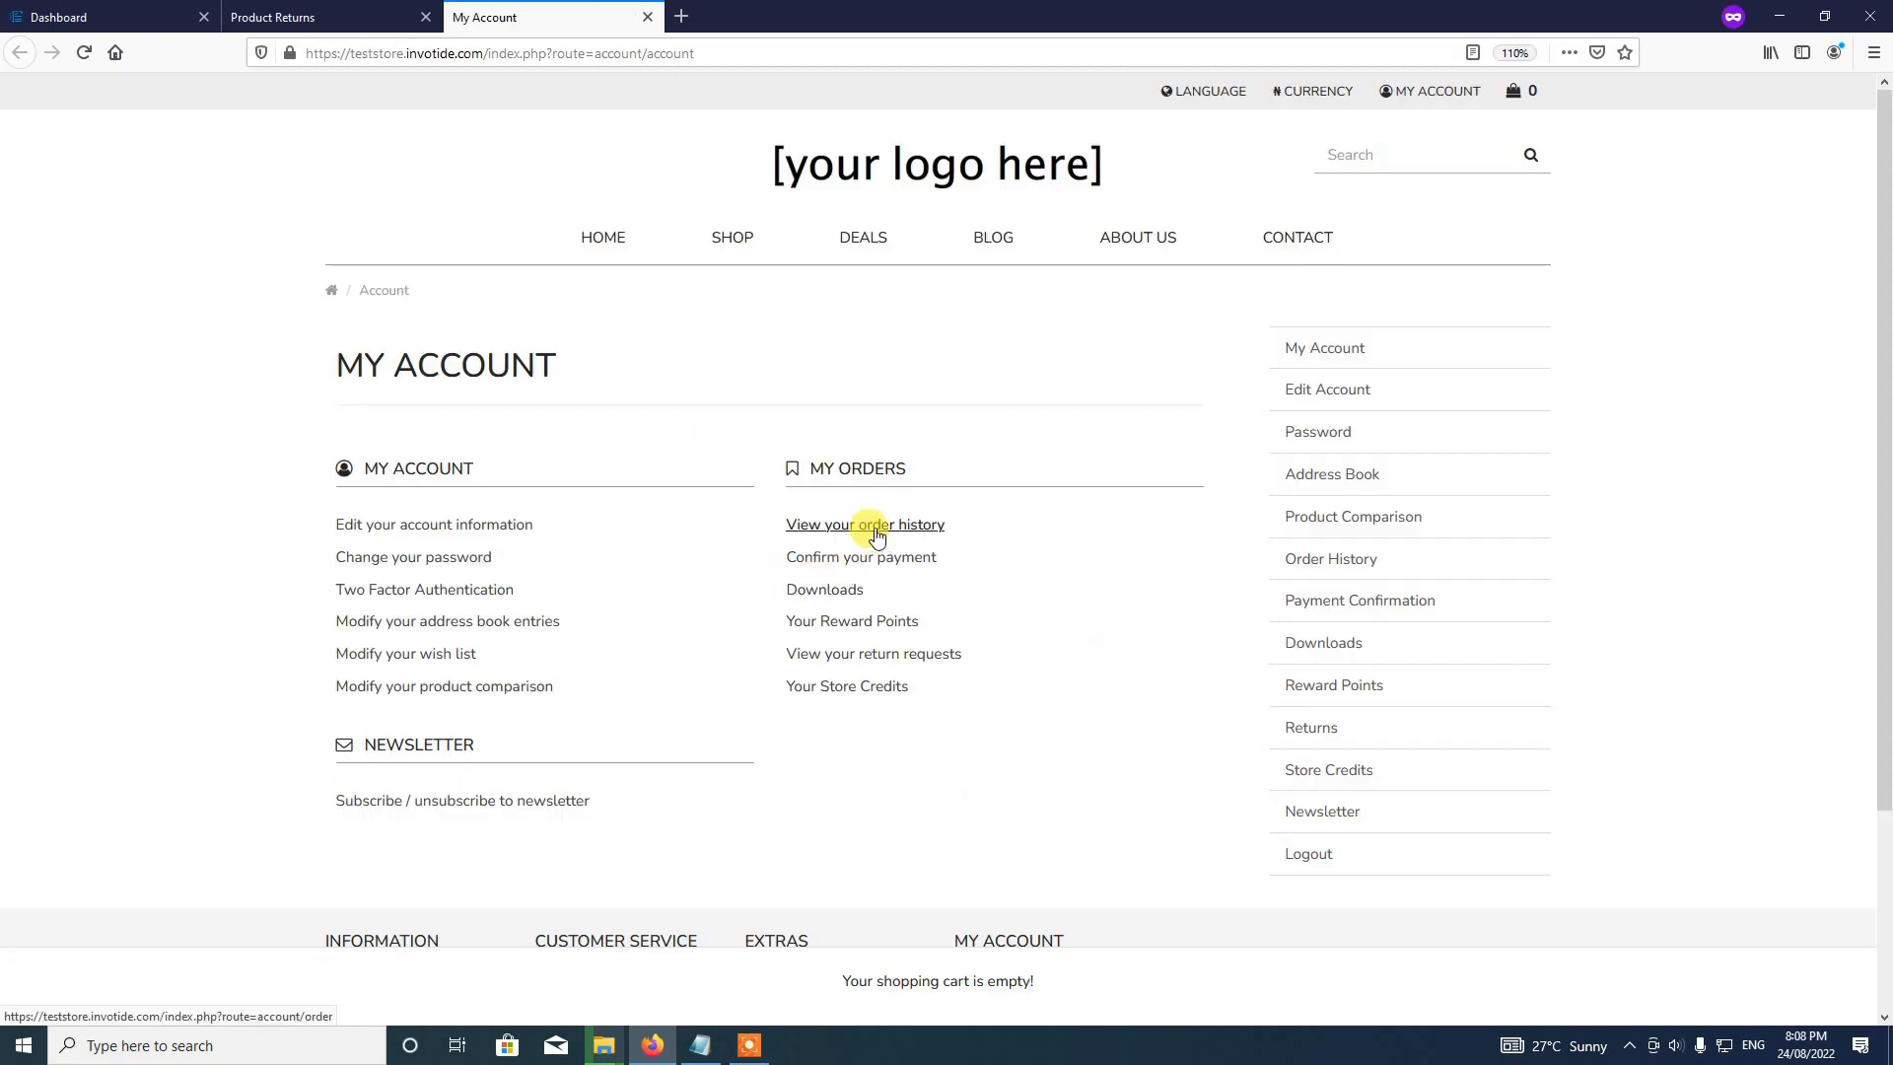
click(876, 533)
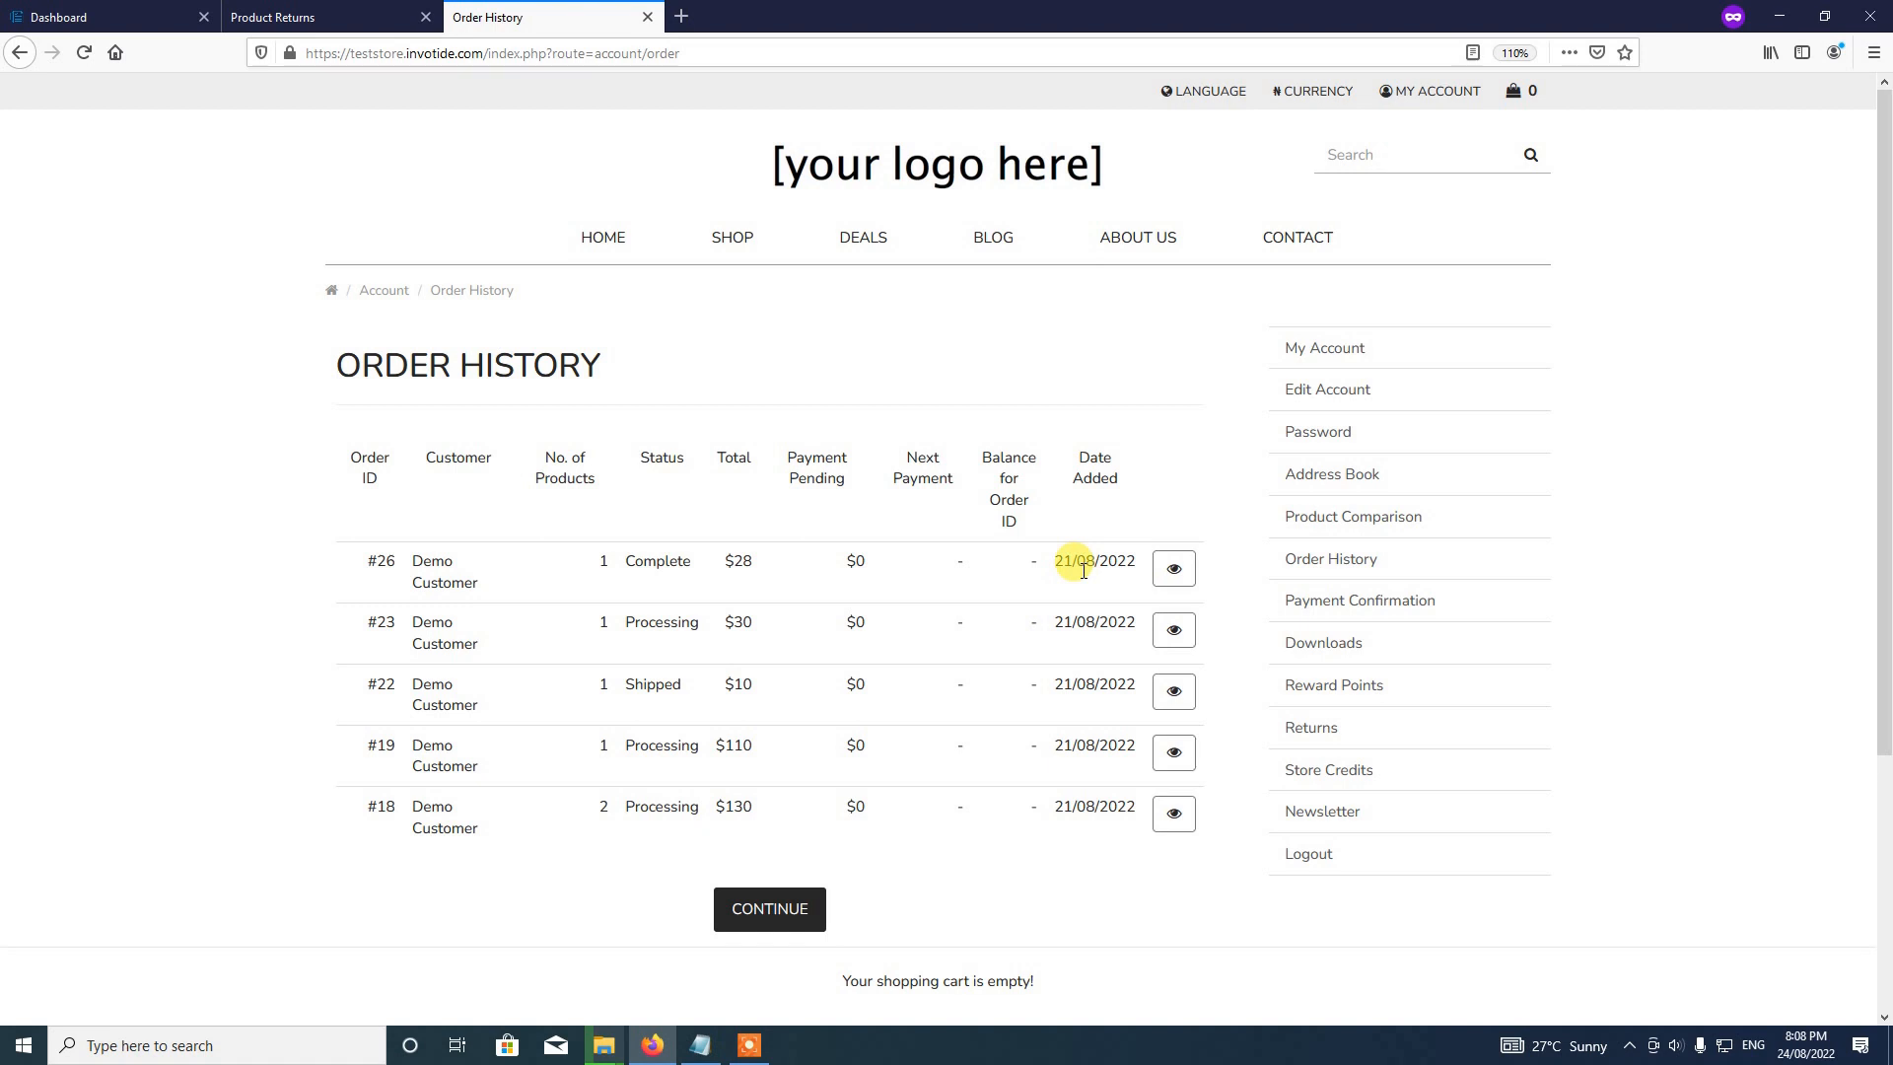
click(364, 13)
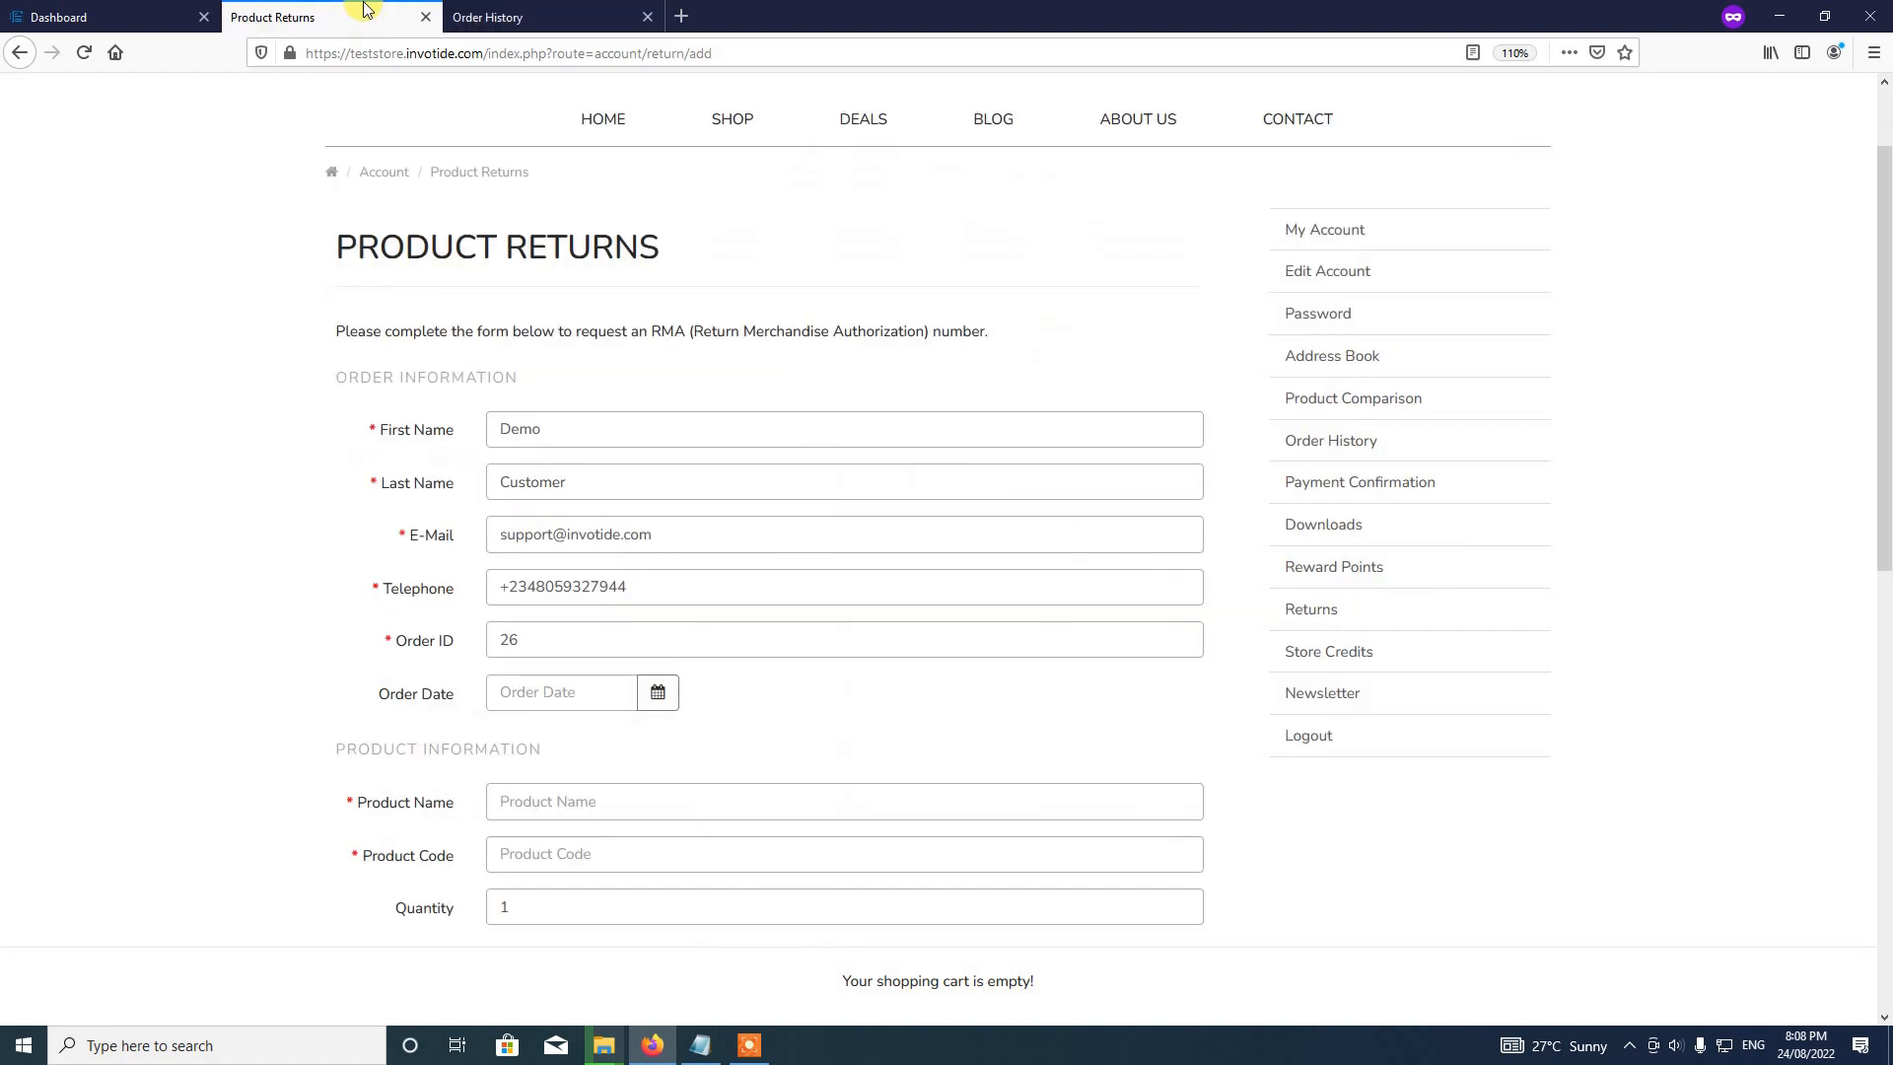
Step: Pick 21 August 2022 as the order date, then go back to the Order History tab
click(661, 696)
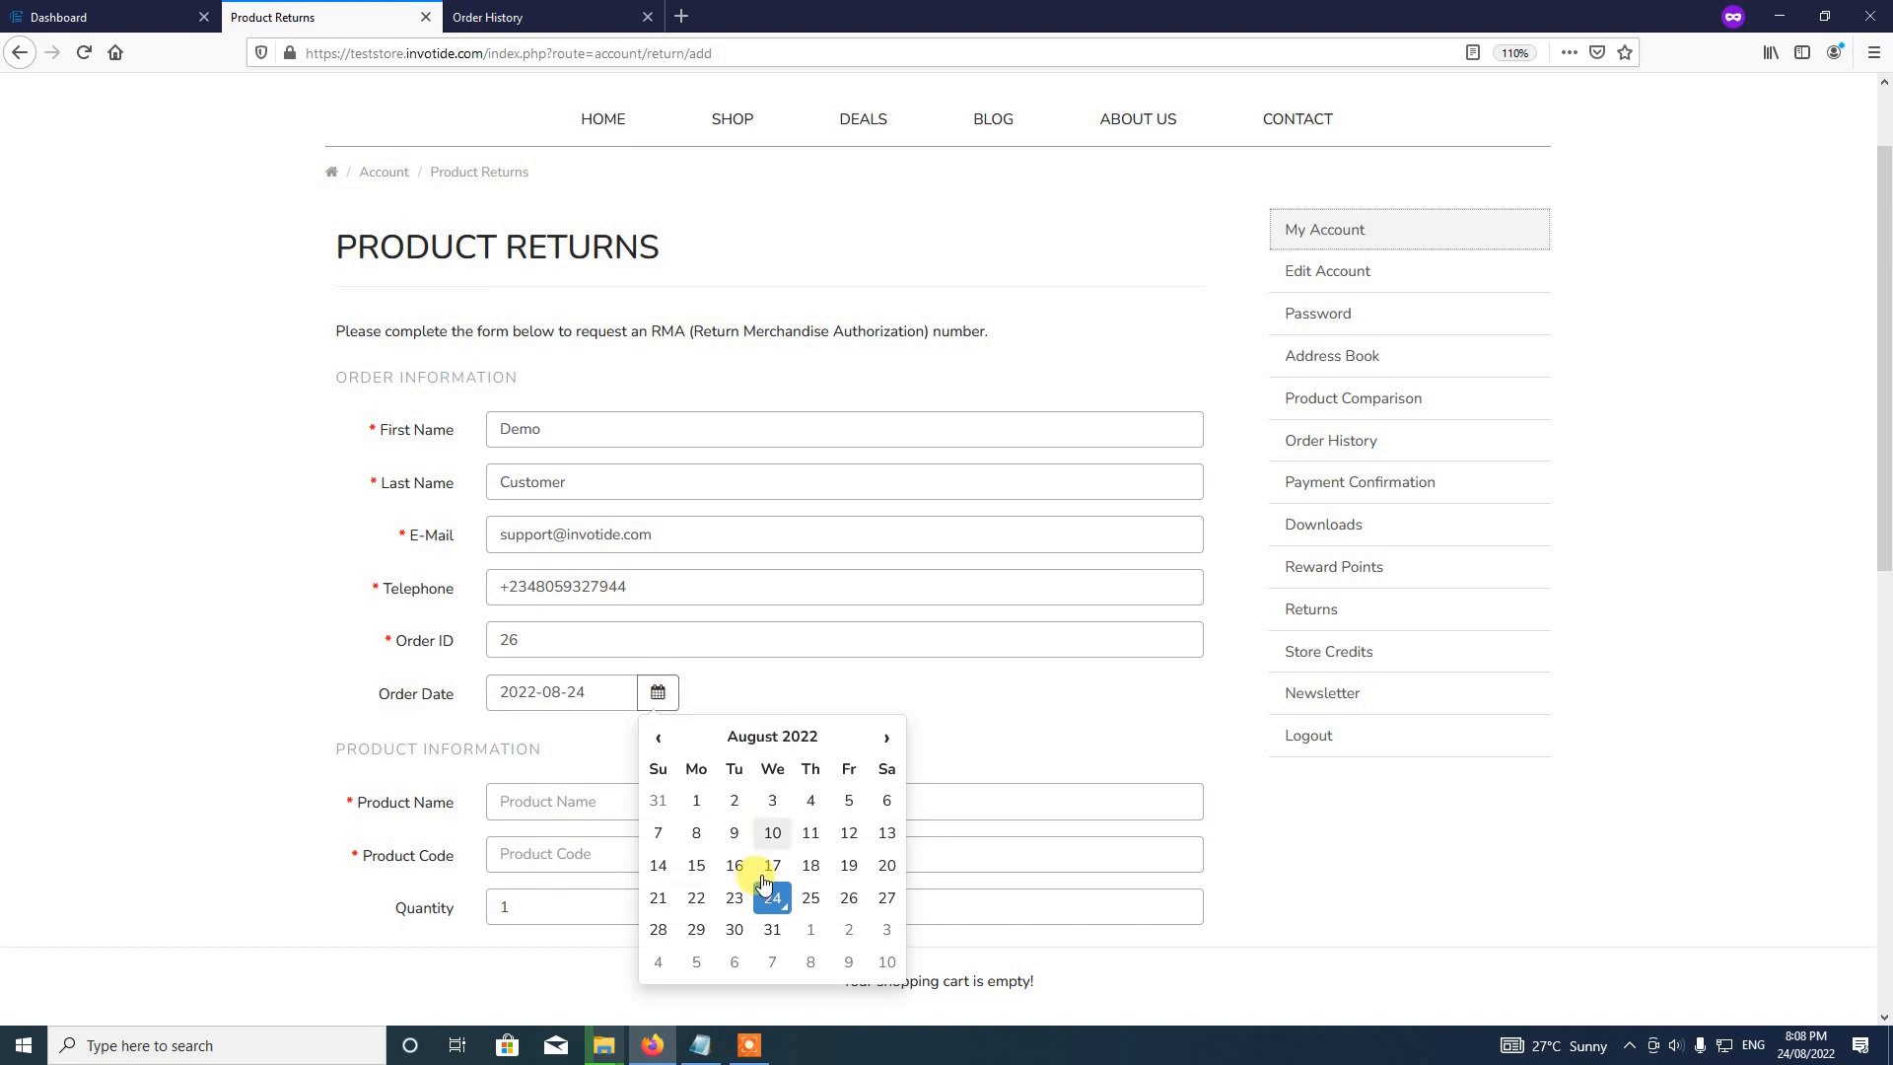
click(655, 897)
scroll(802, 704, down, 2)
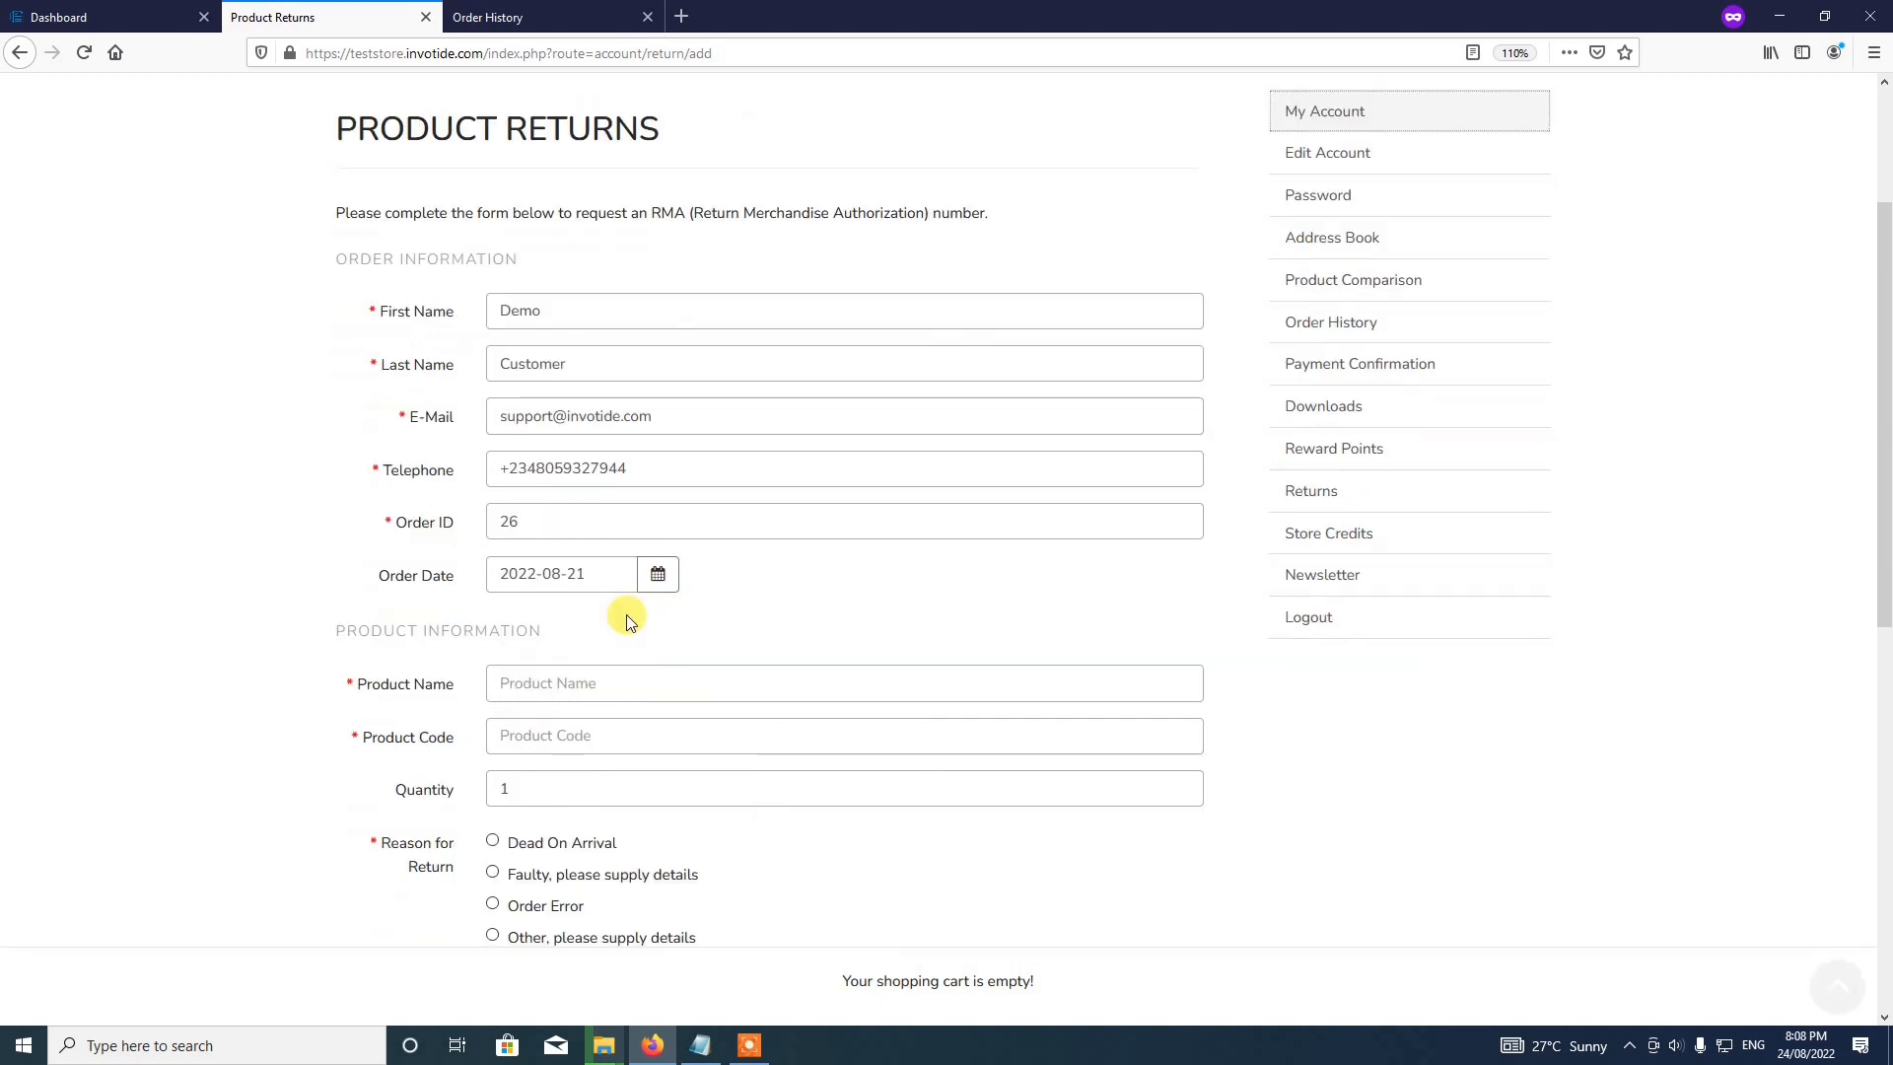
click(553, 683)
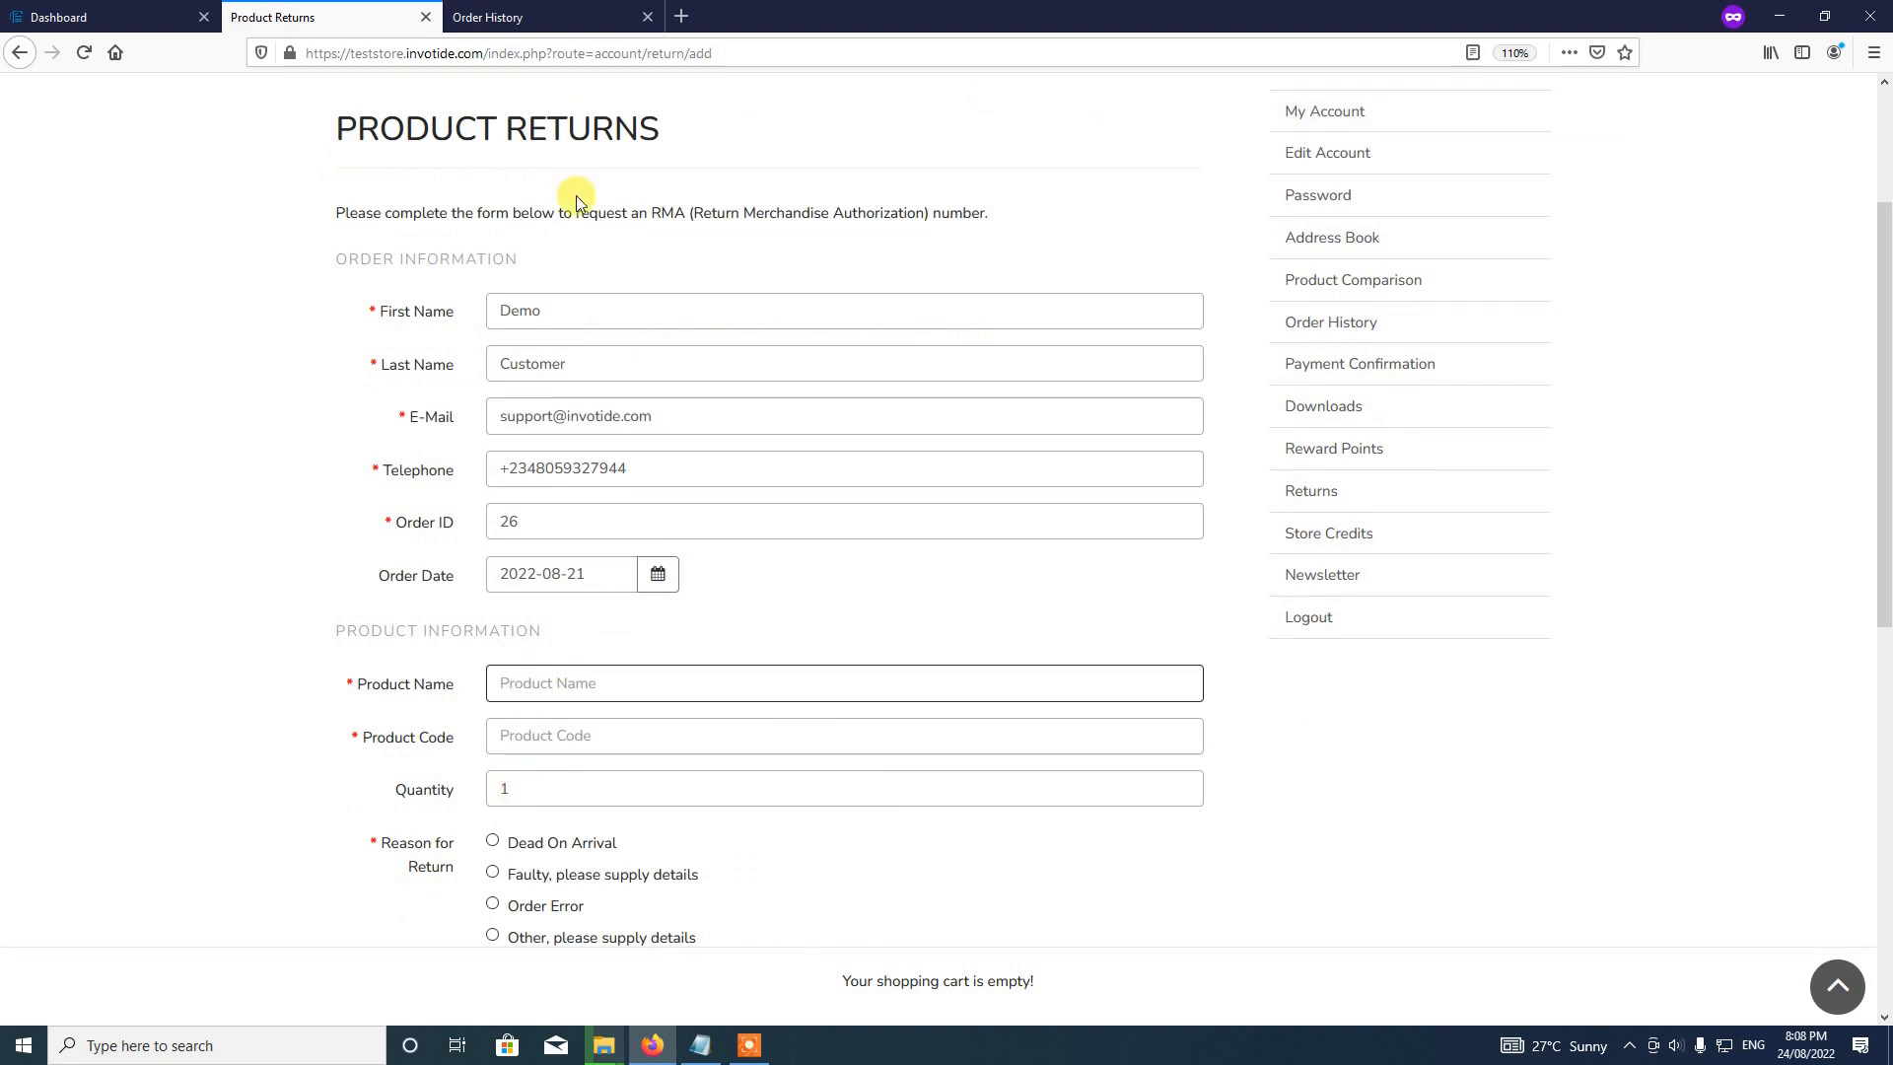
click(533, 17)
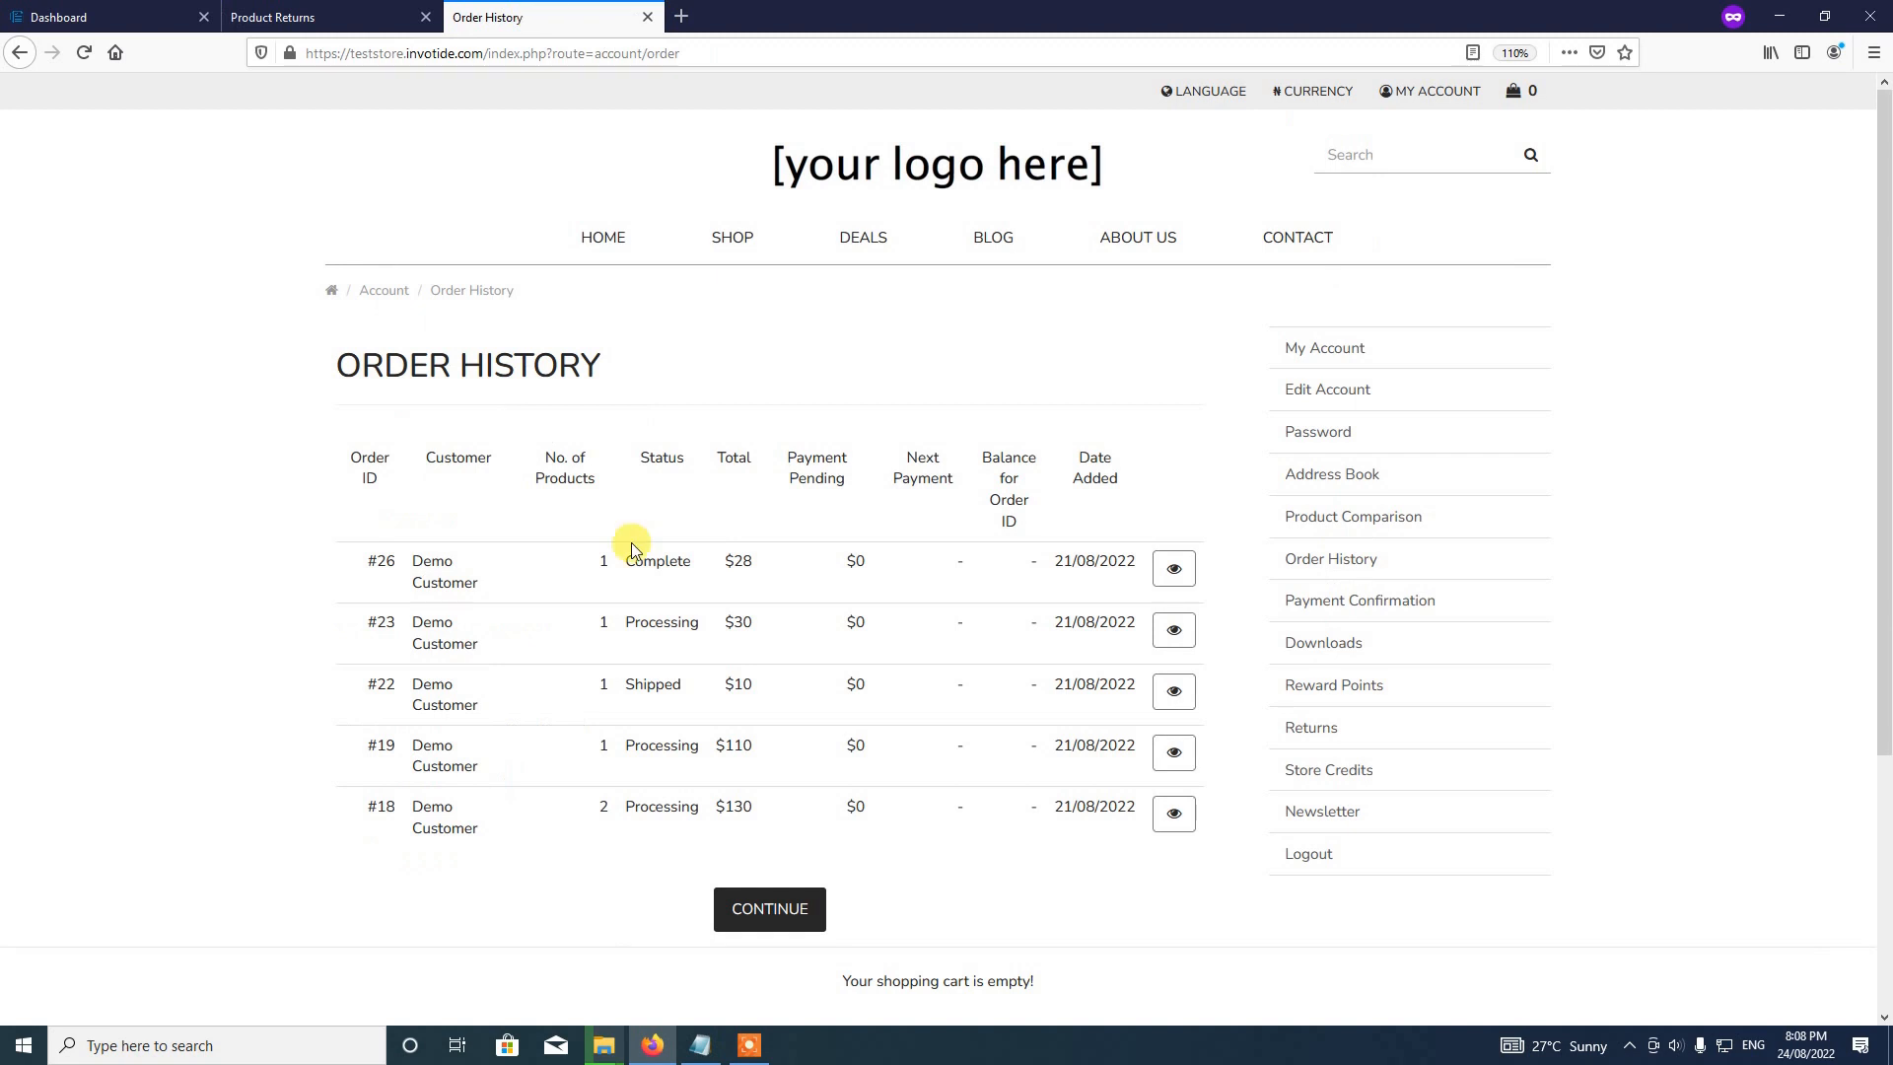
Step: Look up order #26's details and enter Product 1 as the product name
click(1182, 575)
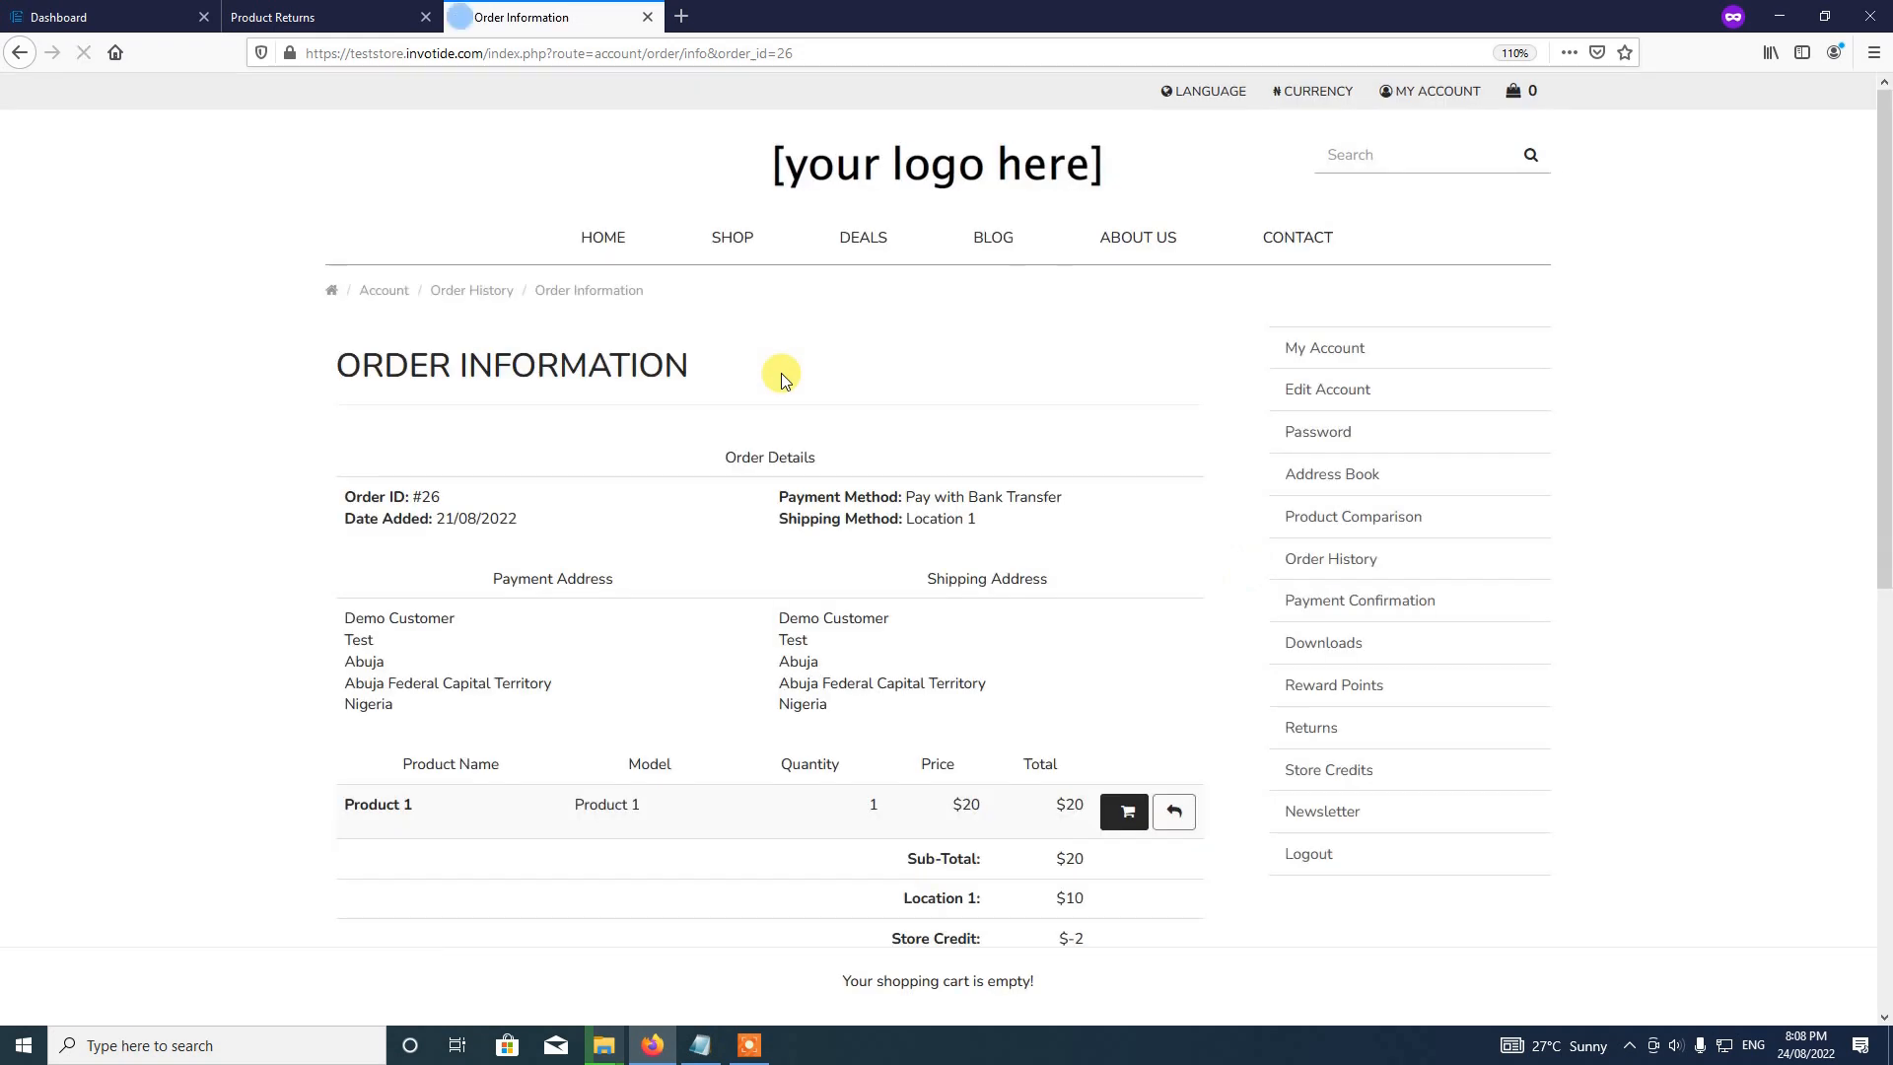
scroll(780, 372, down, 3)
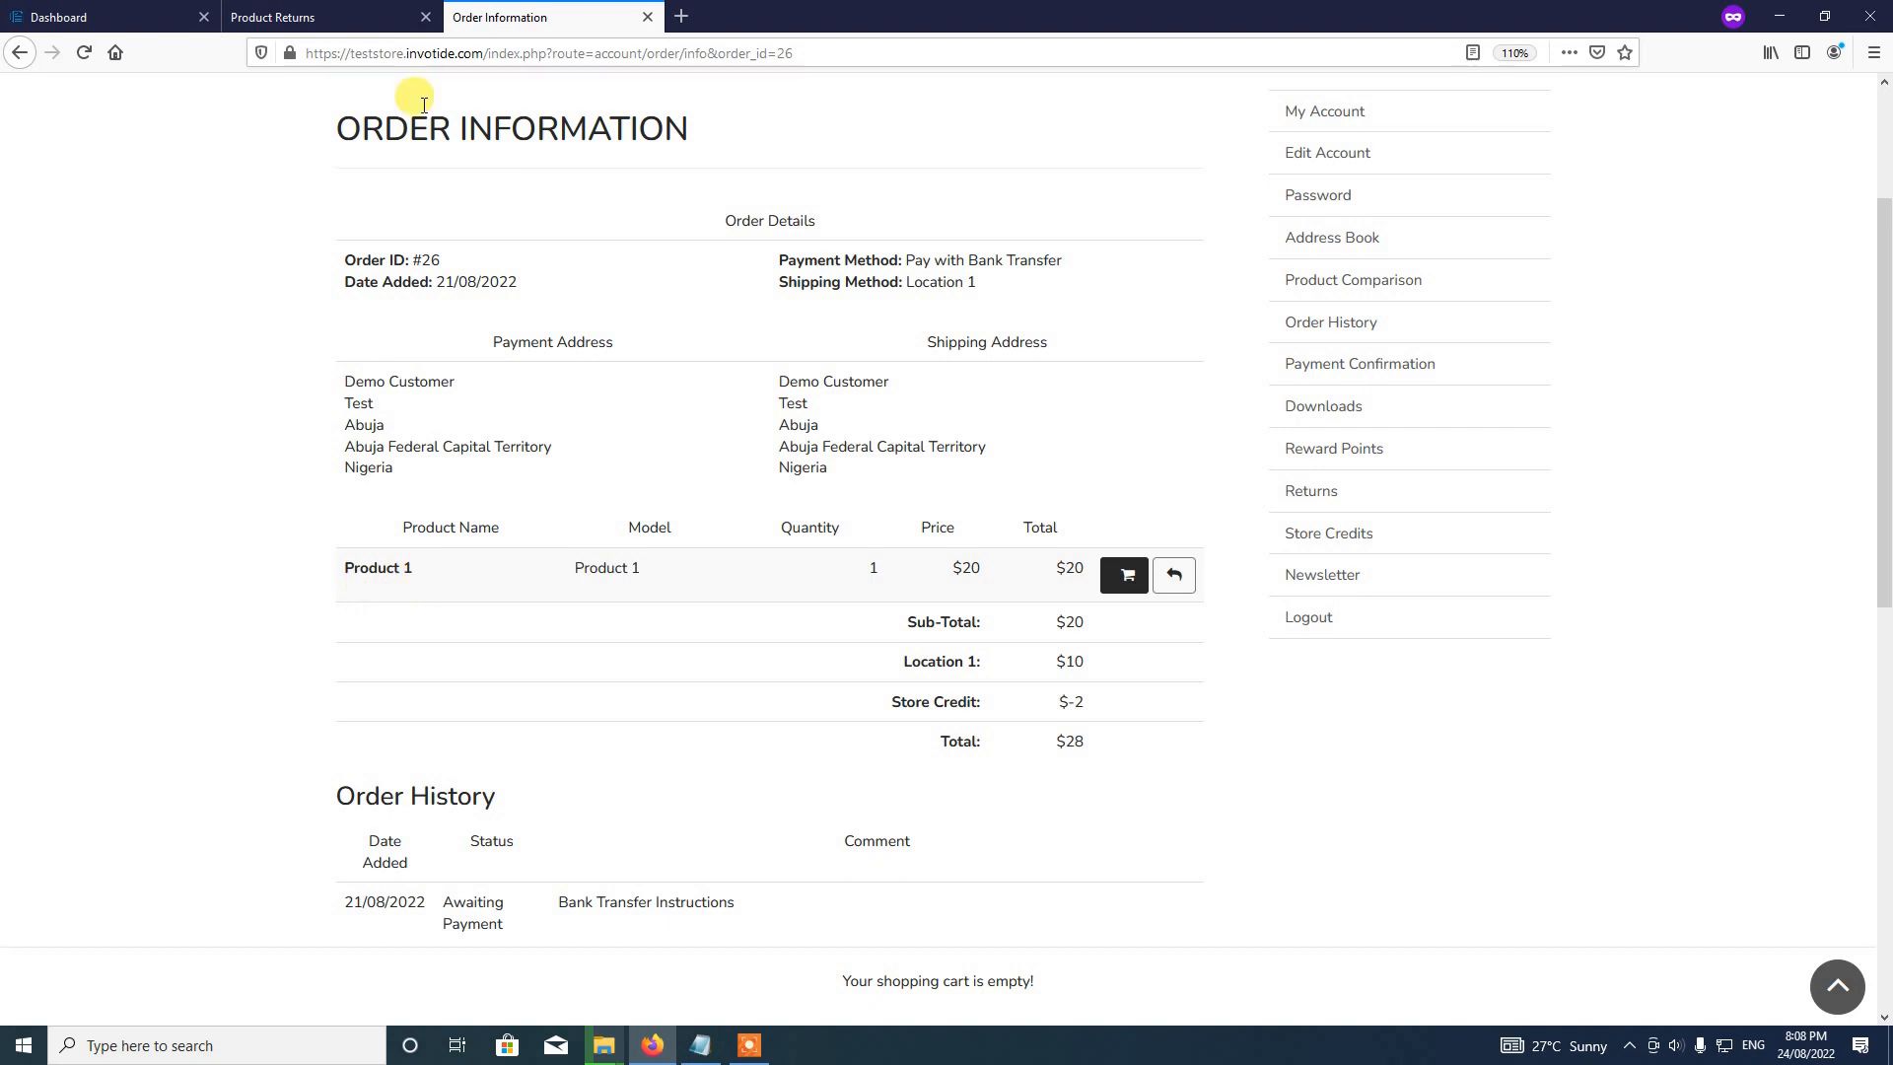
click(358, 7)
text(prod)
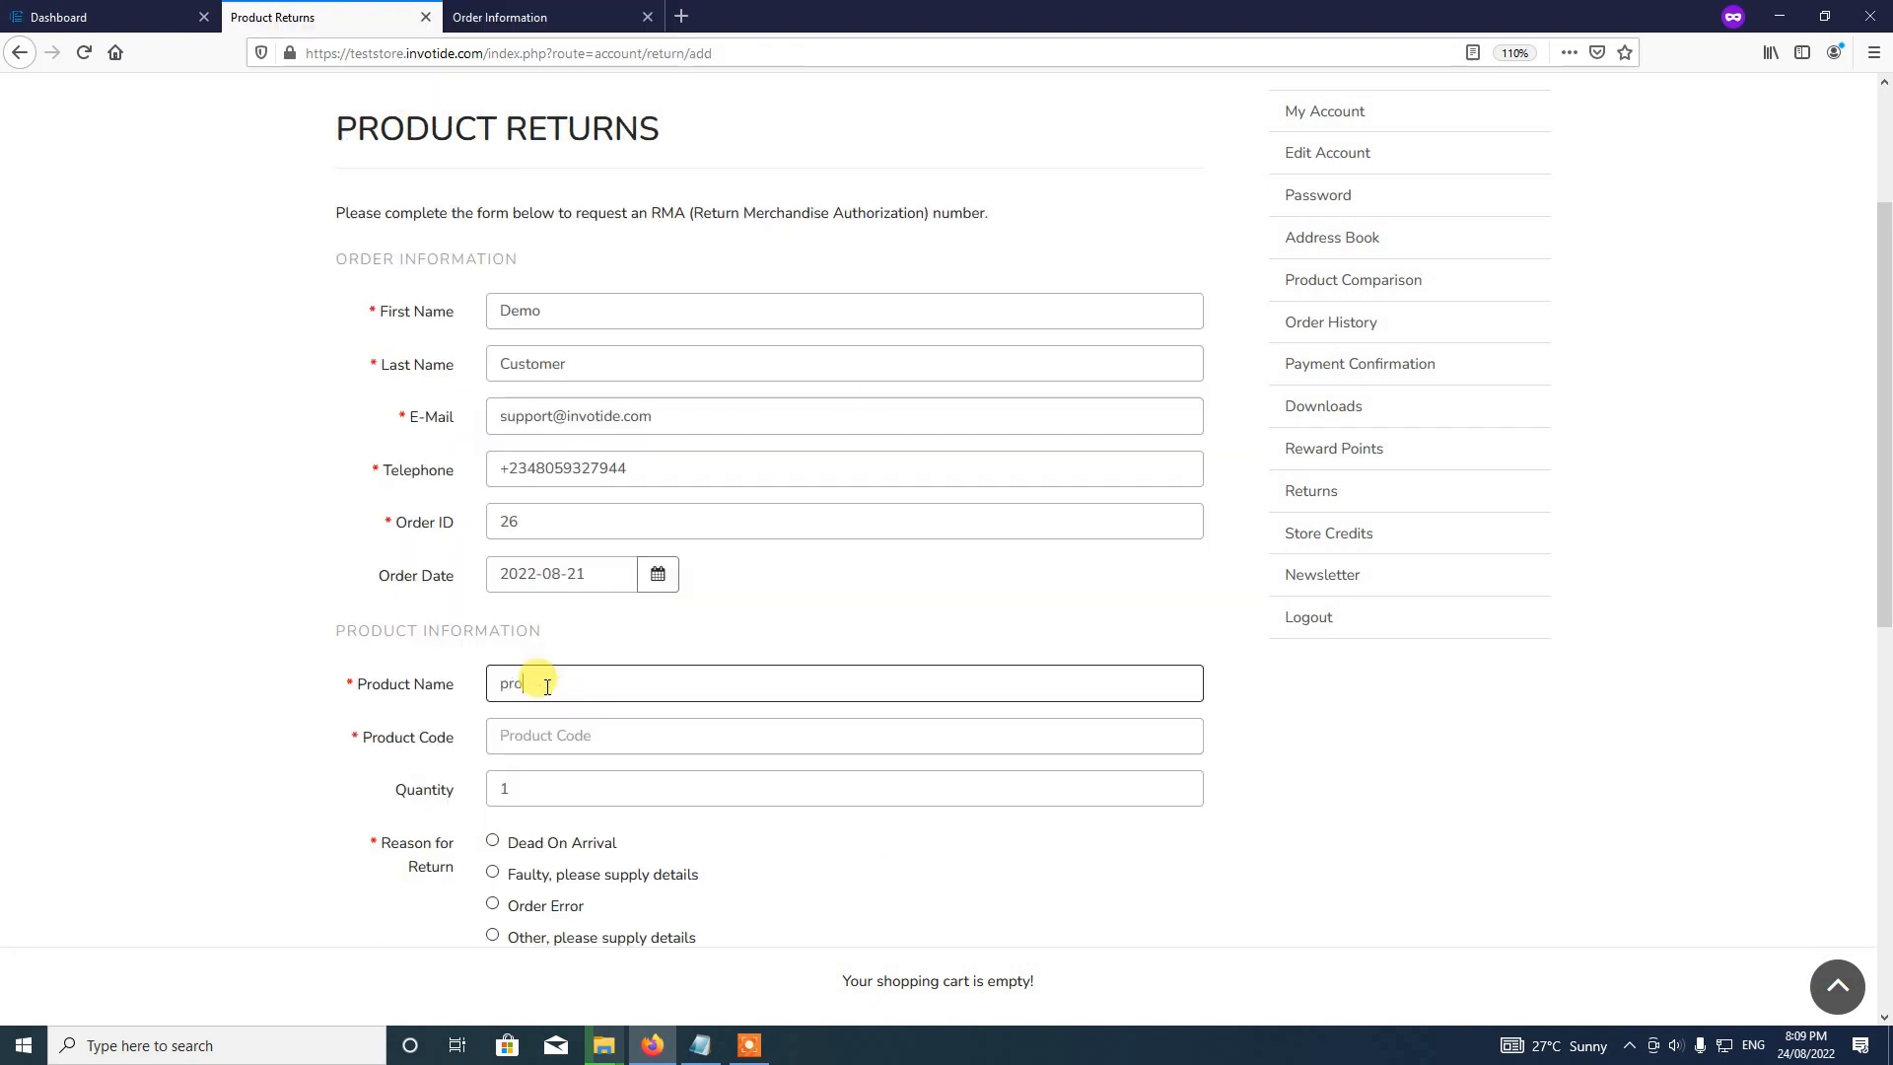
key(BackSpace)
key(BackSpace)
key(BackSpace)
key(BackSpace)
text(Product 1)
Step: Enter Product 1 as the product code after checking the order's model, and clear the quantity
click(507, 18)
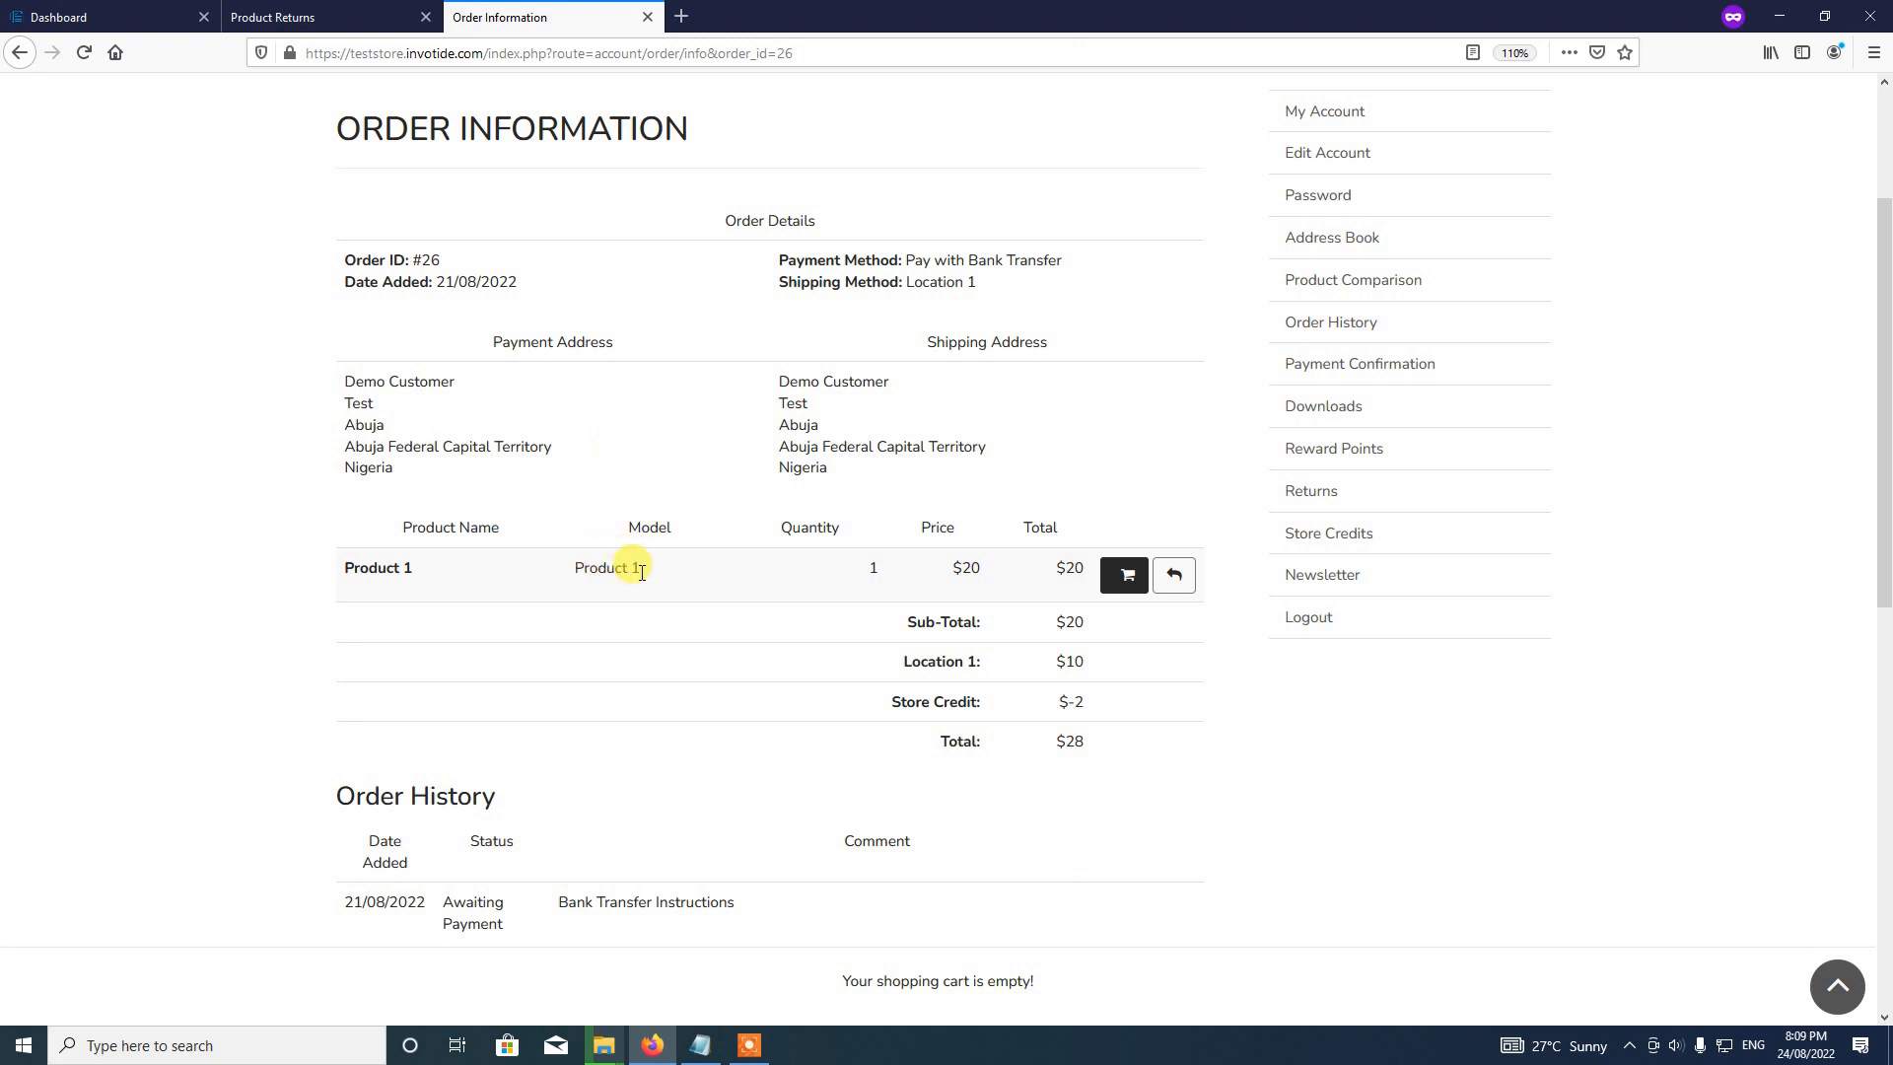
click(339, 20)
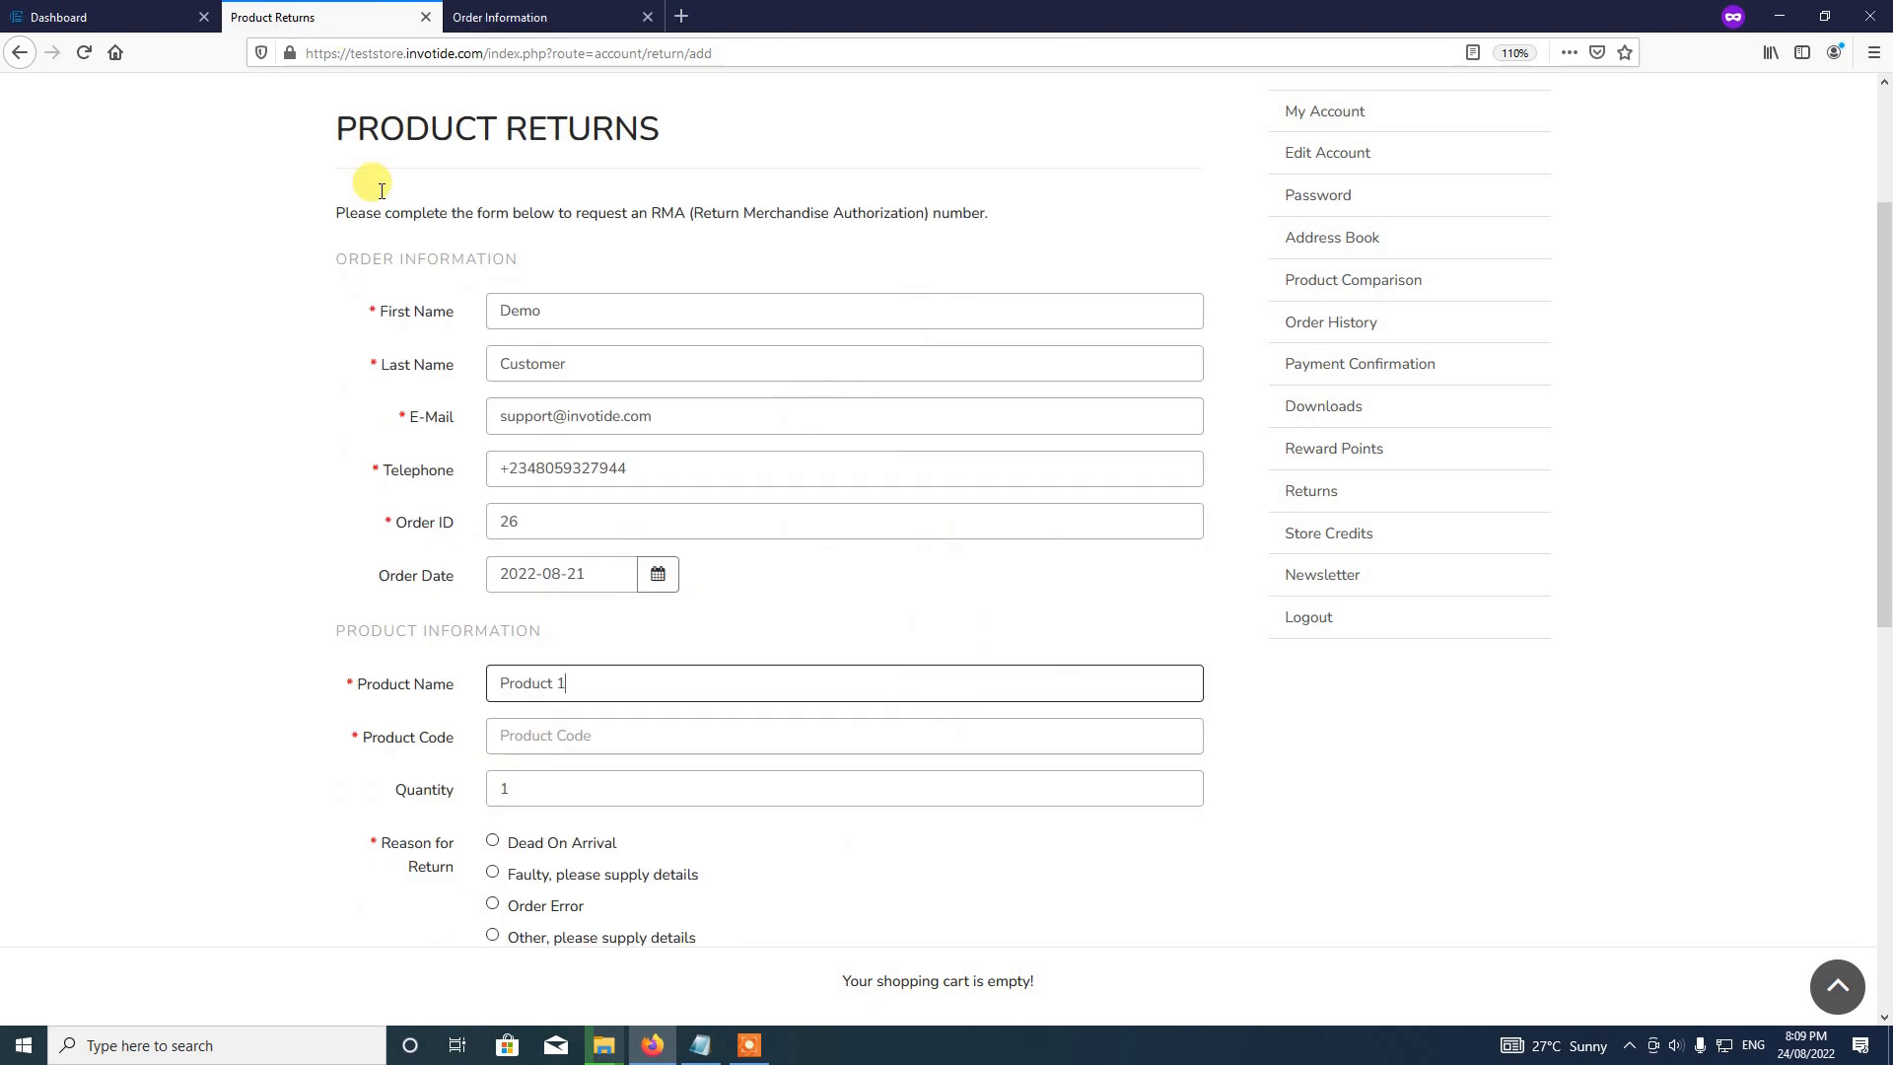
click(586, 740)
text(Pr)
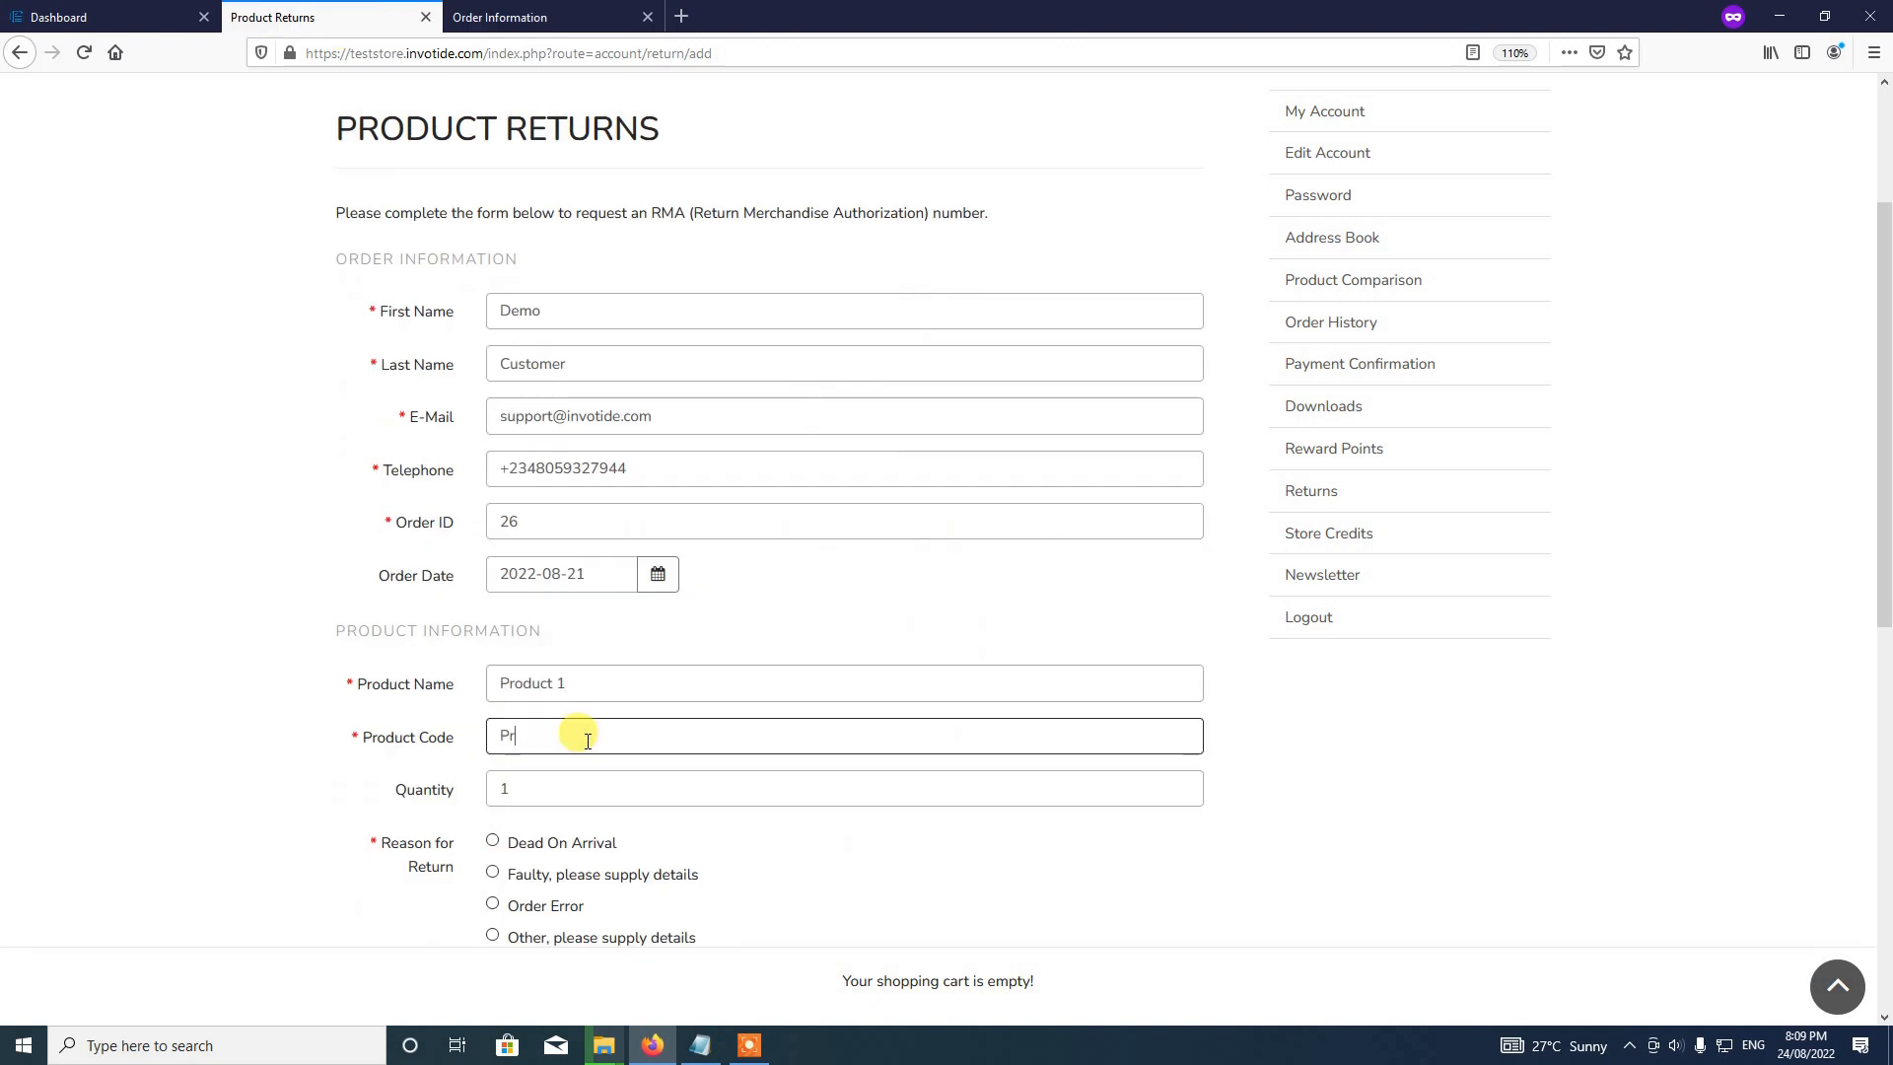
text(oduct 1)
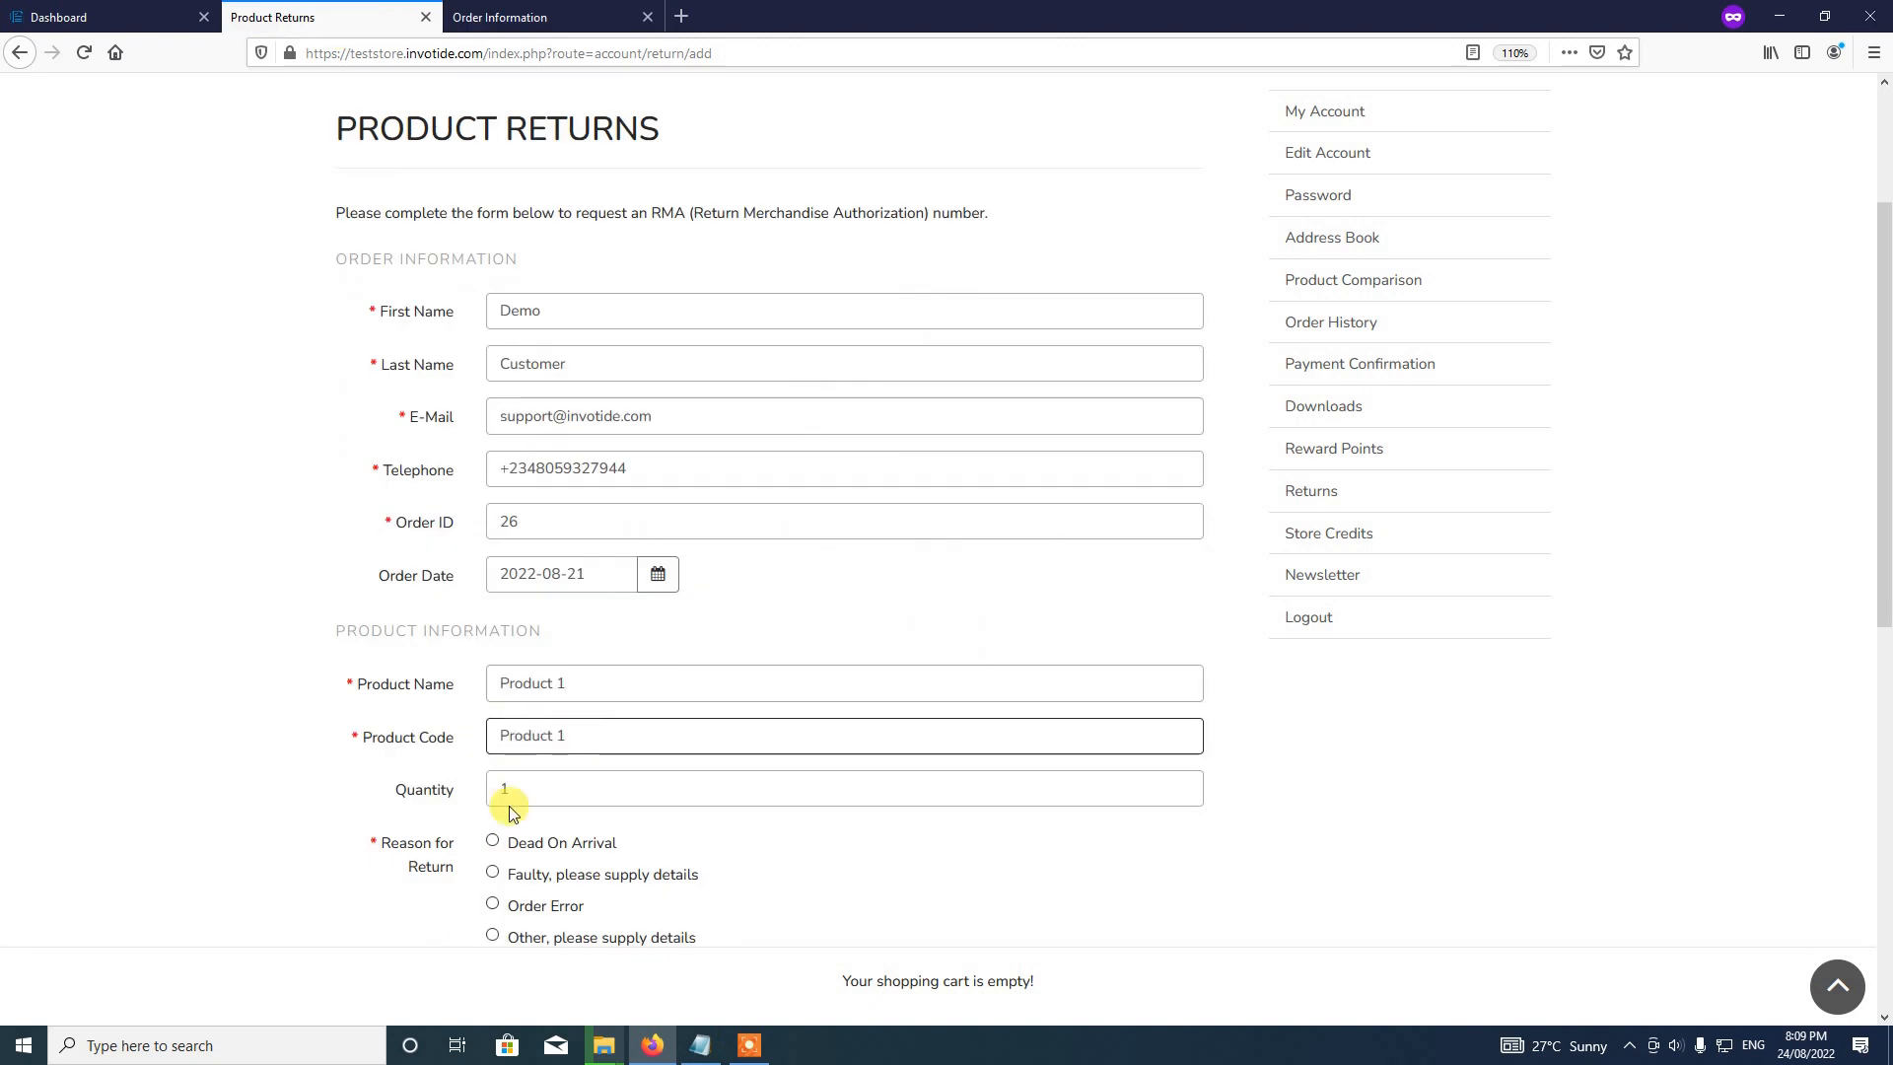
click(593, 10)
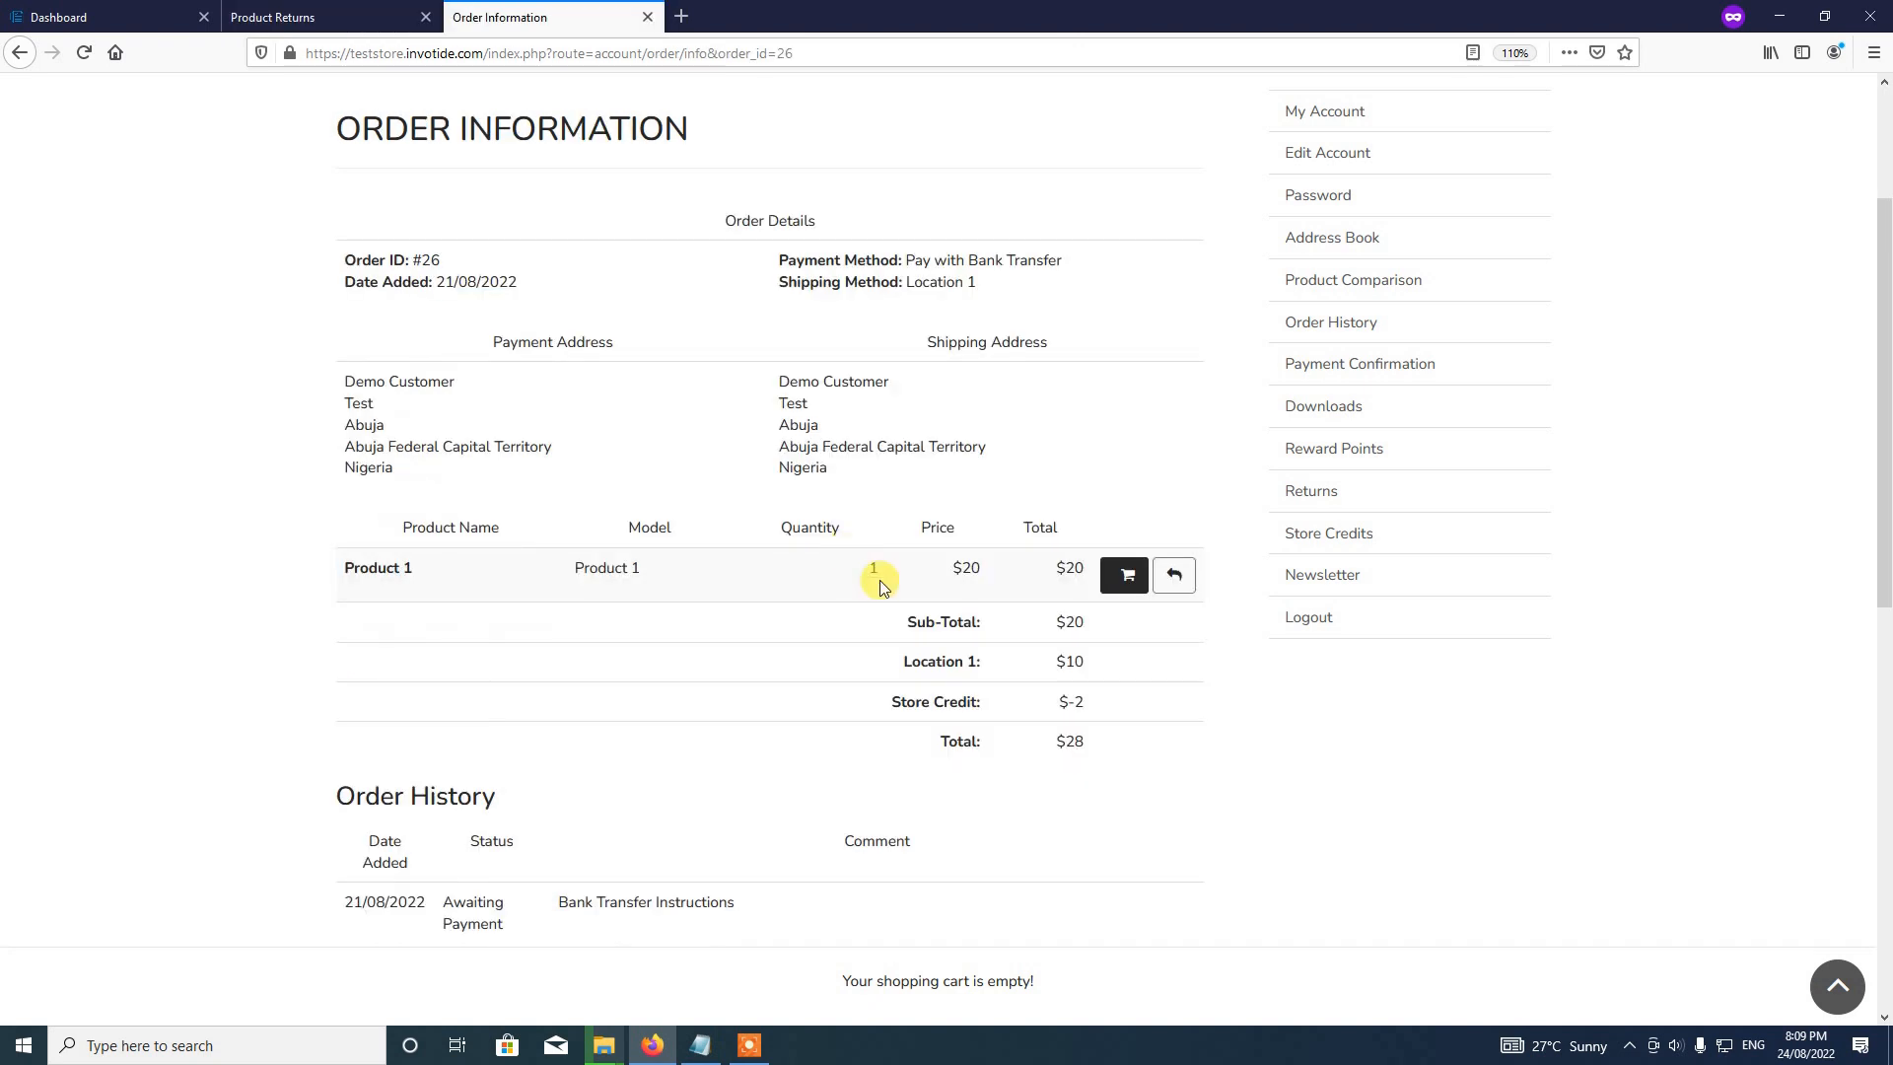
click(328, 10)
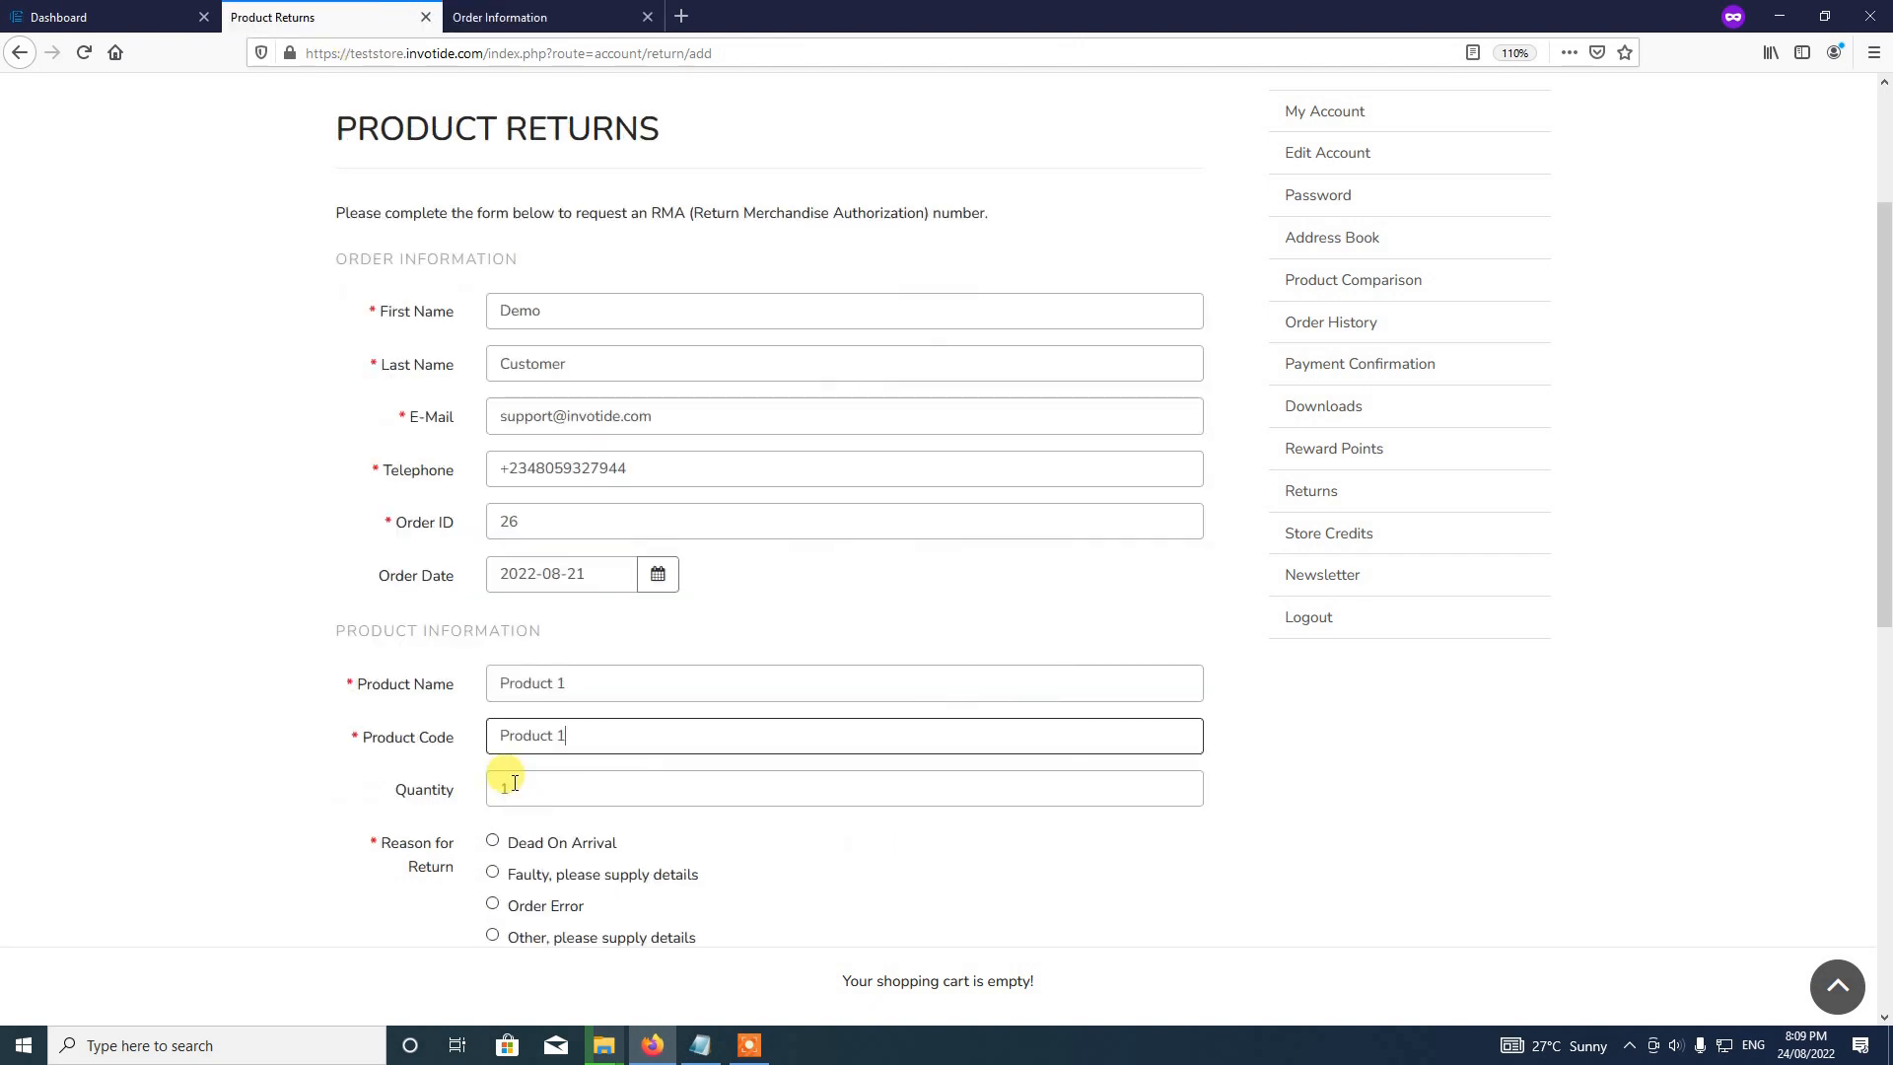
click(550, 791)
key(BackSpace)
Step: Set the quantity to 1 and choose Faulty as the return reason
text(1)
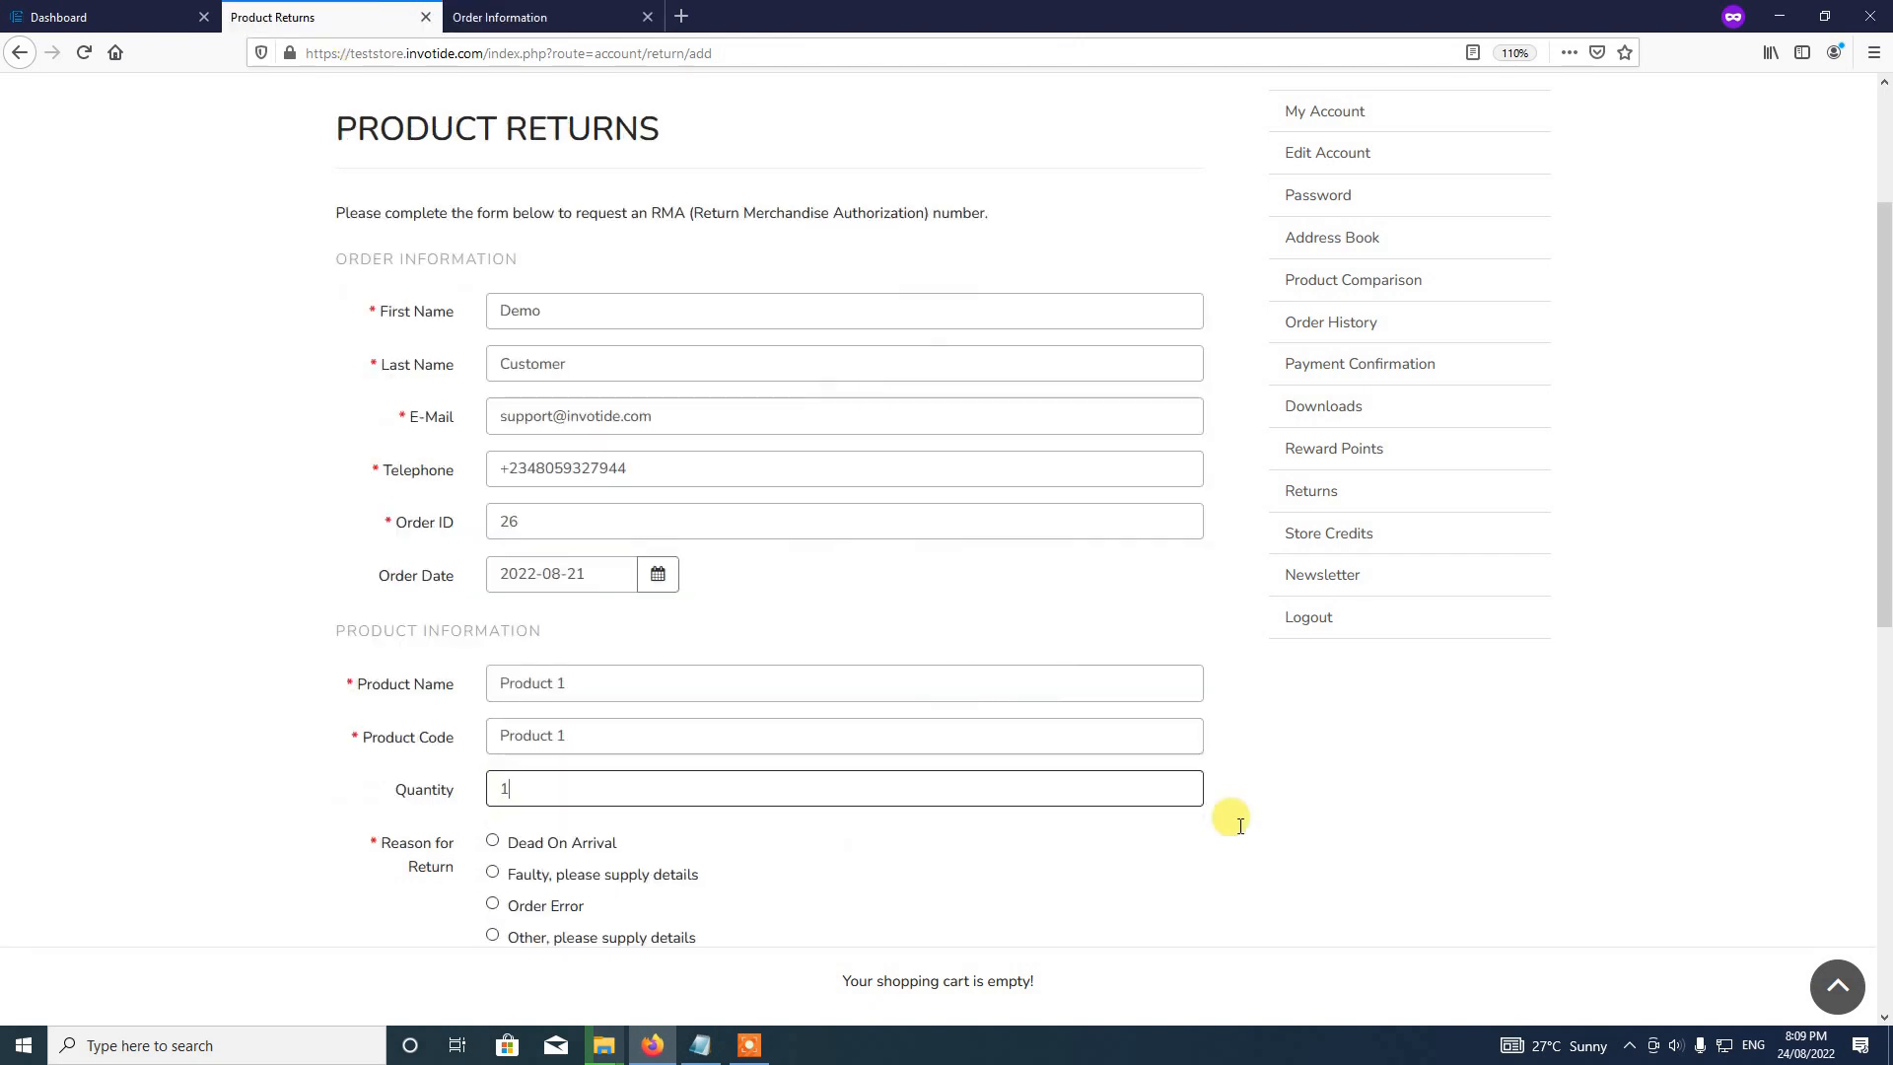
click(1344, 831)
drag(1886, 259, 1887, 456)
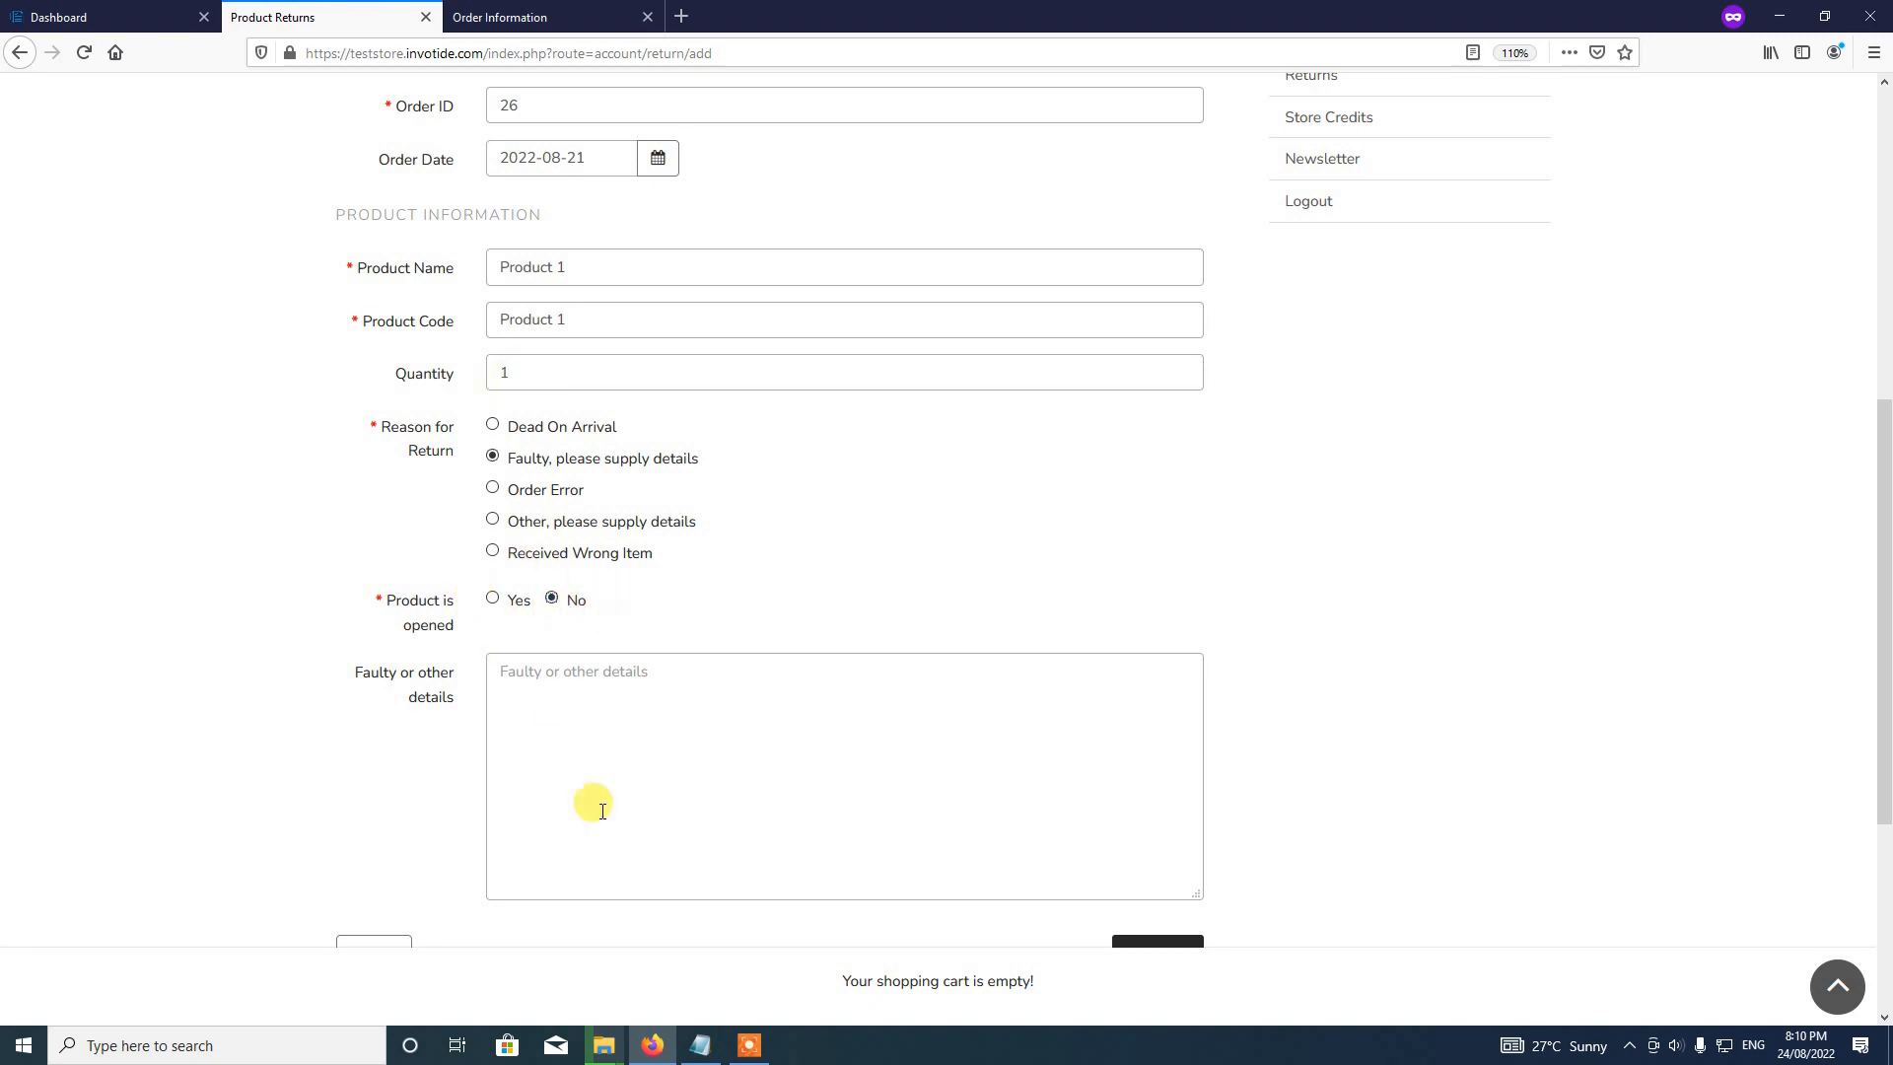
Step: Write the fault details 'Power issues - The product is not coming on when switched on.'
click(557, 706)
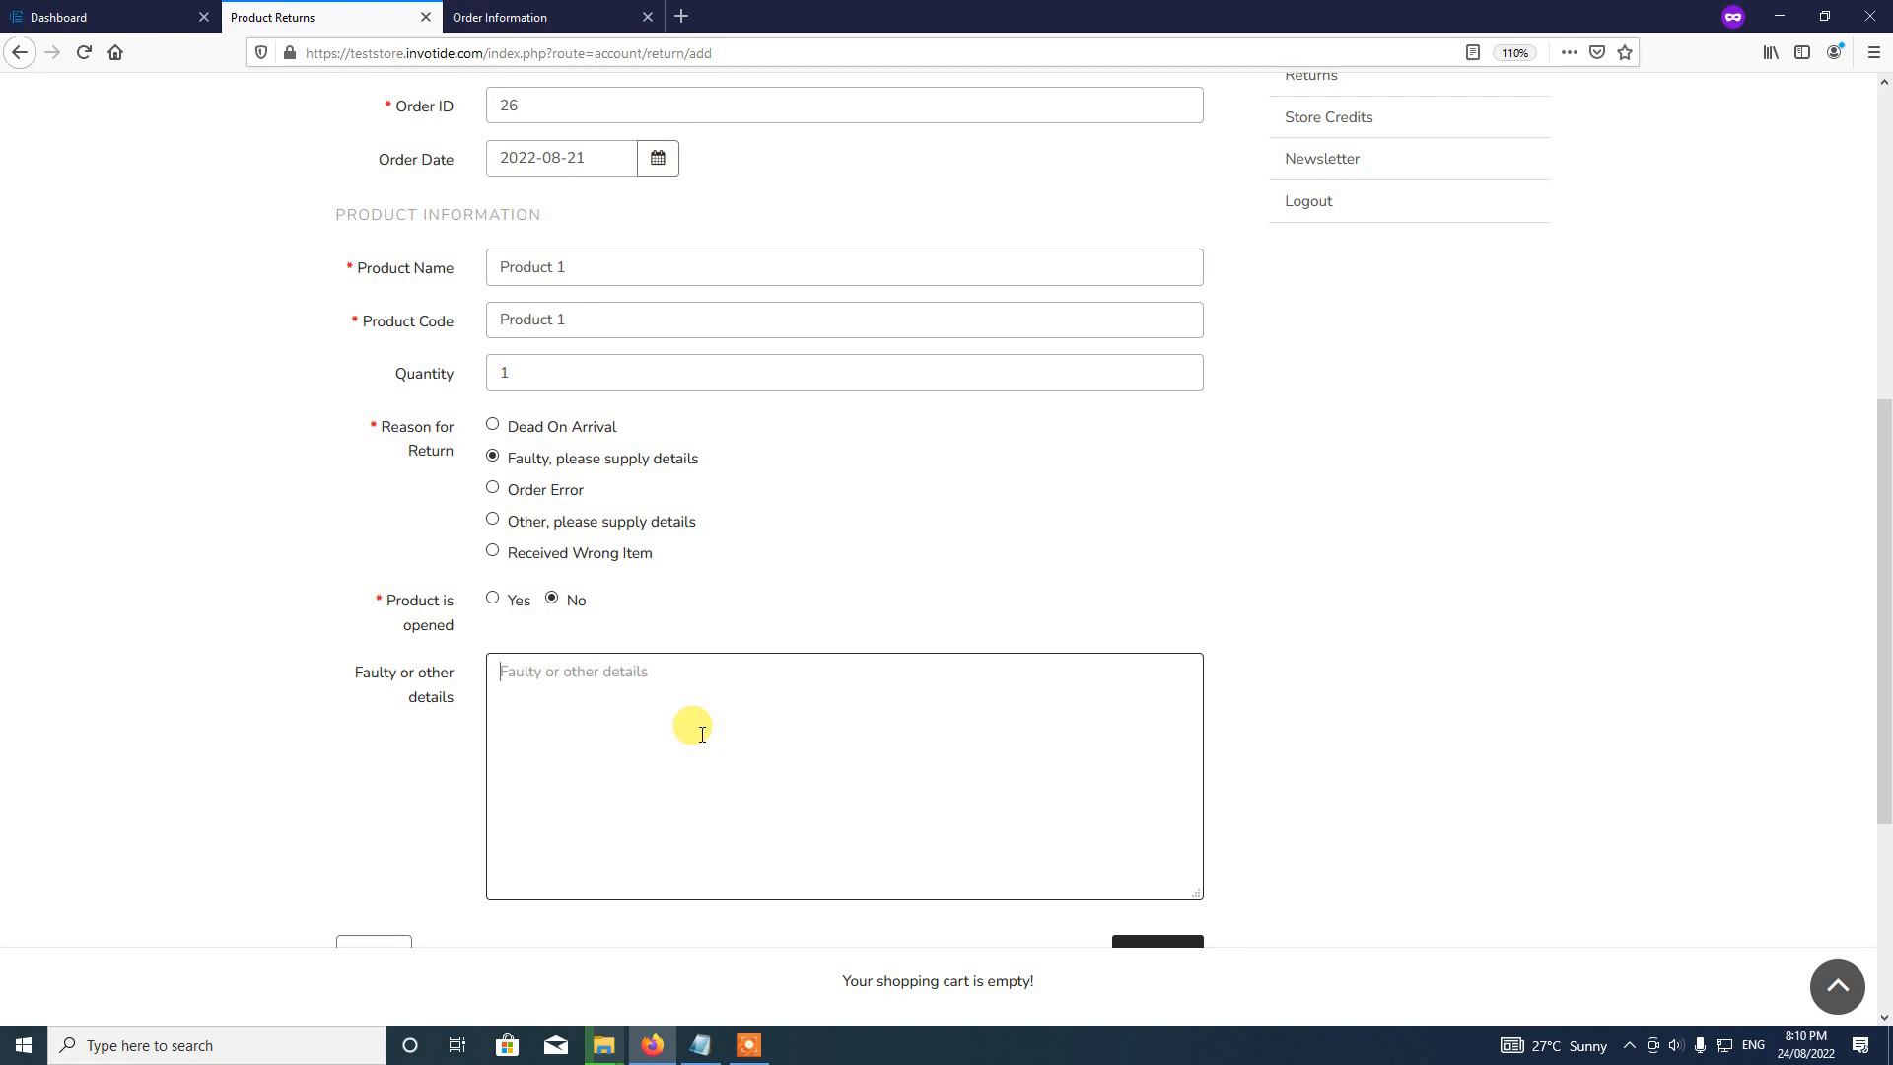
text(Power issues)
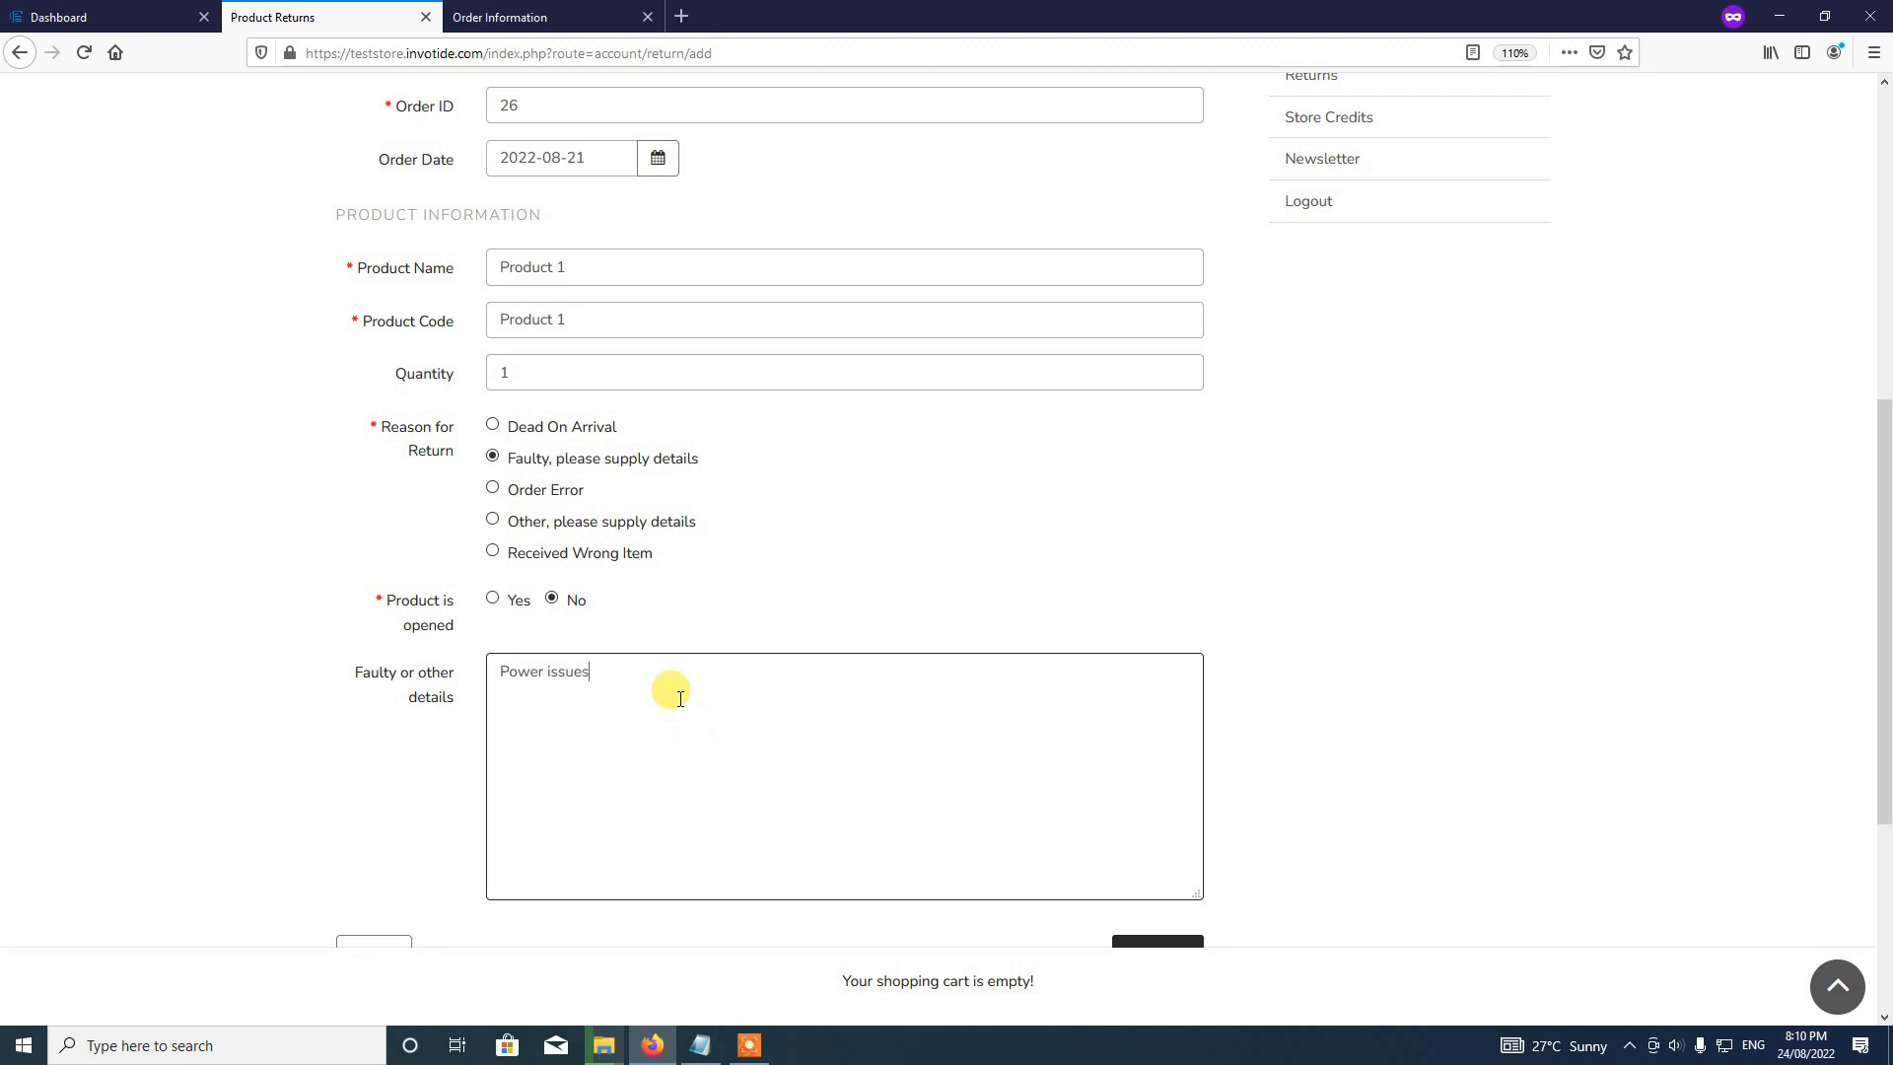
key(BackSpace)
text(s - The product is not com)
key(BackSpace)
key(BackSpace)
key(BackSpace)
text(pcoming on when sq)
key(BackSpace)
text(wtiched on)
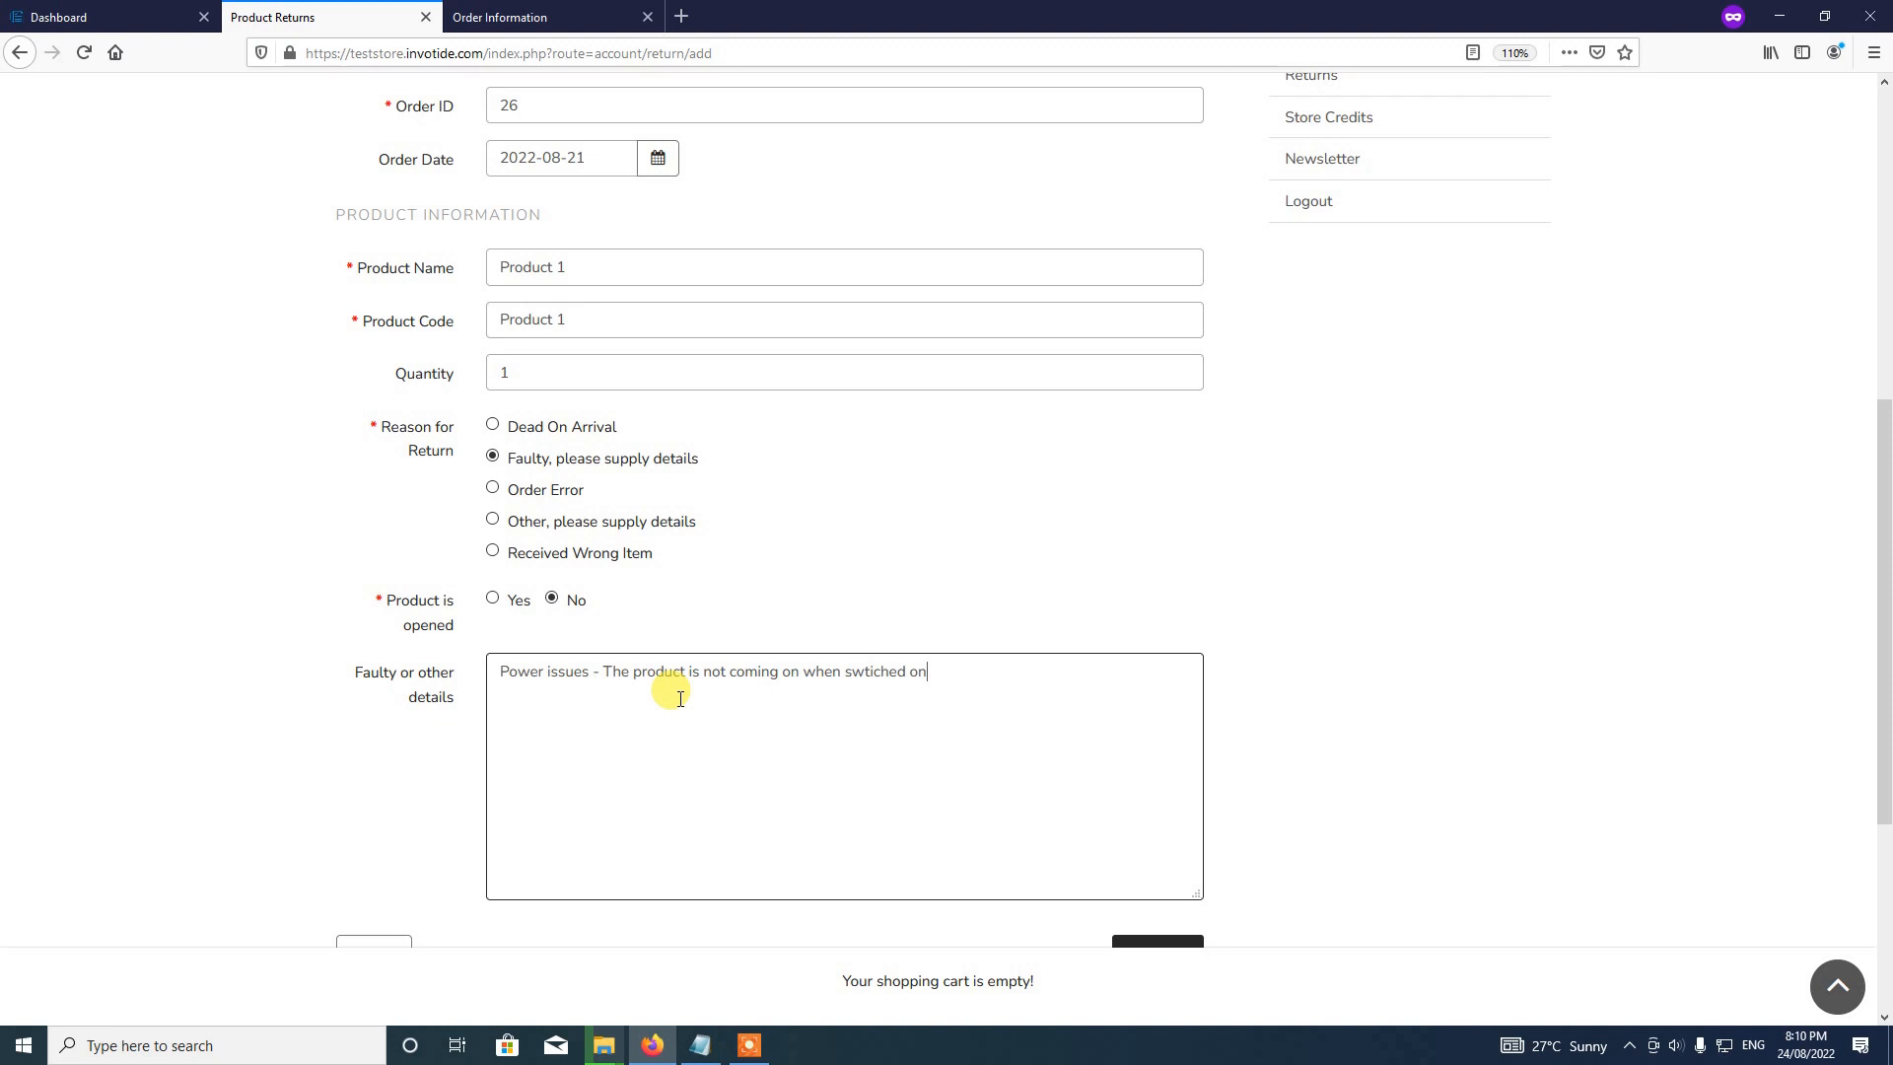
text(.)
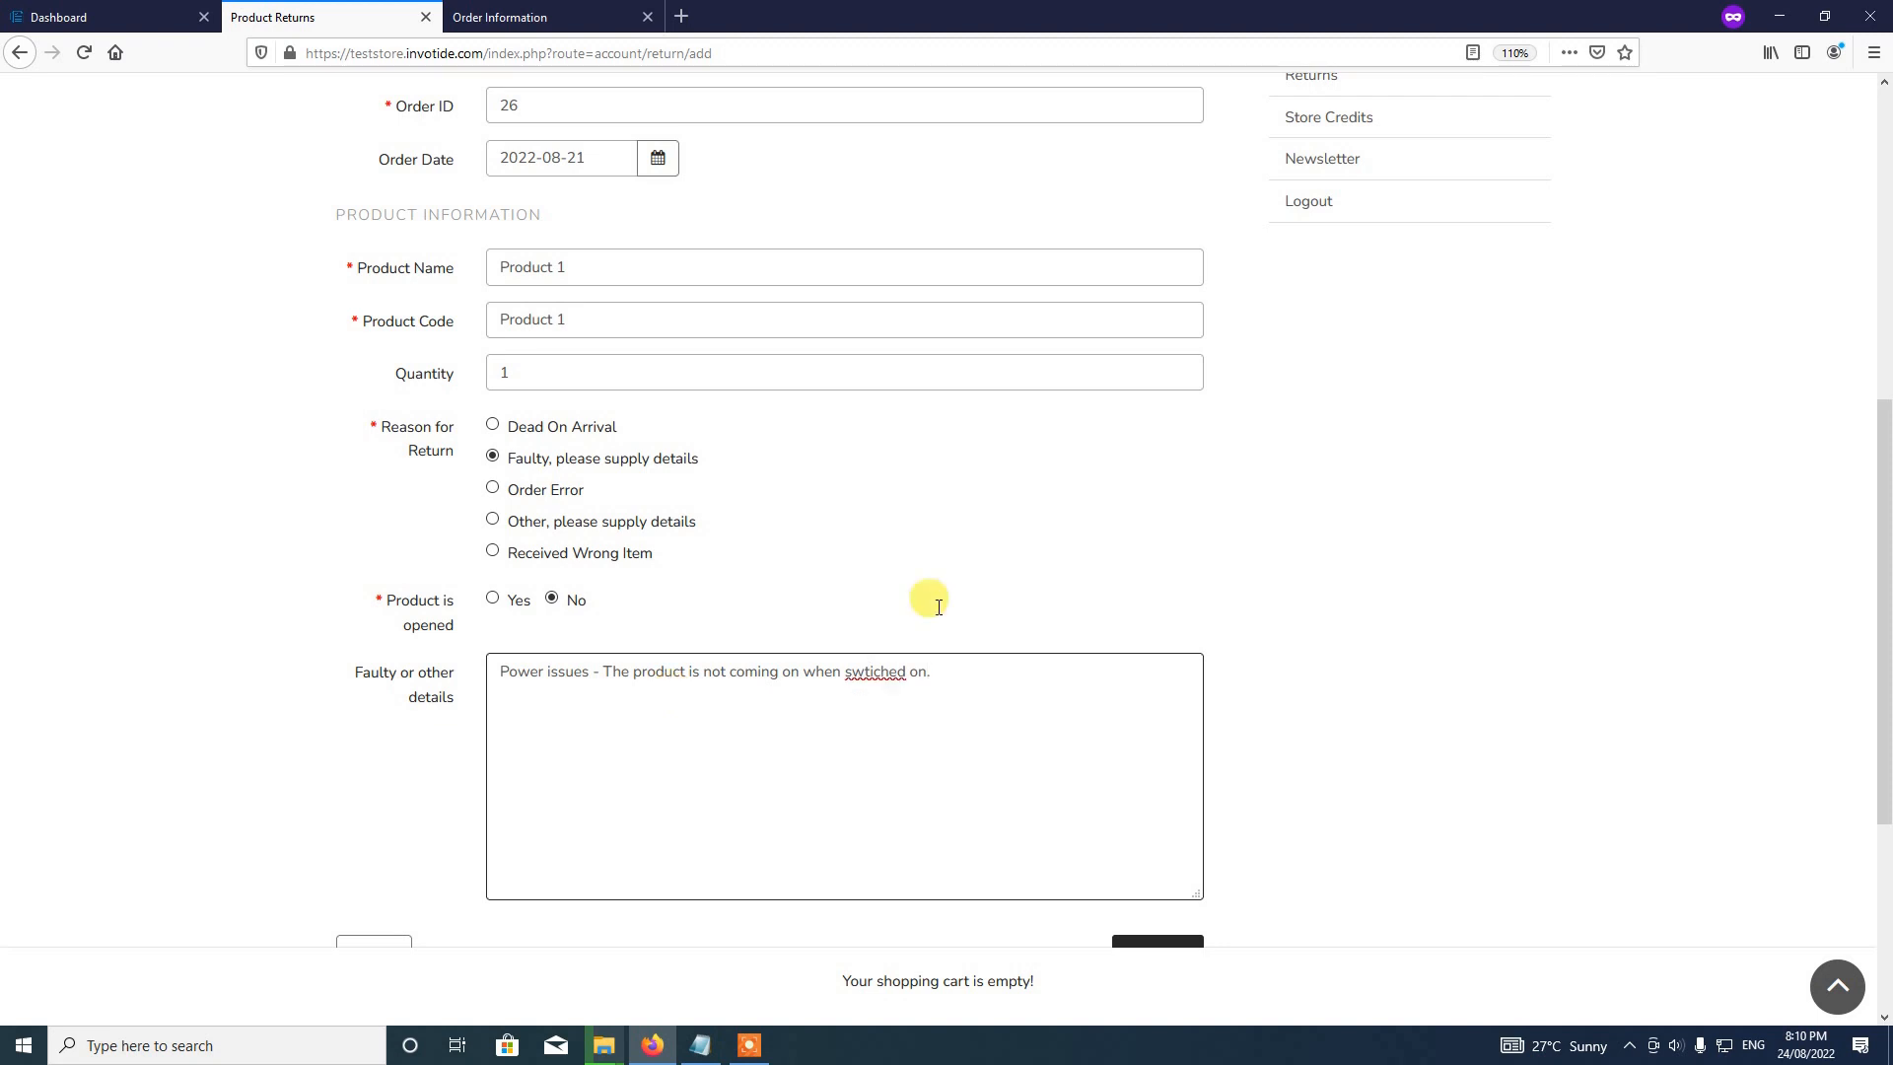
right_click(847, 671)
click(867, 685)
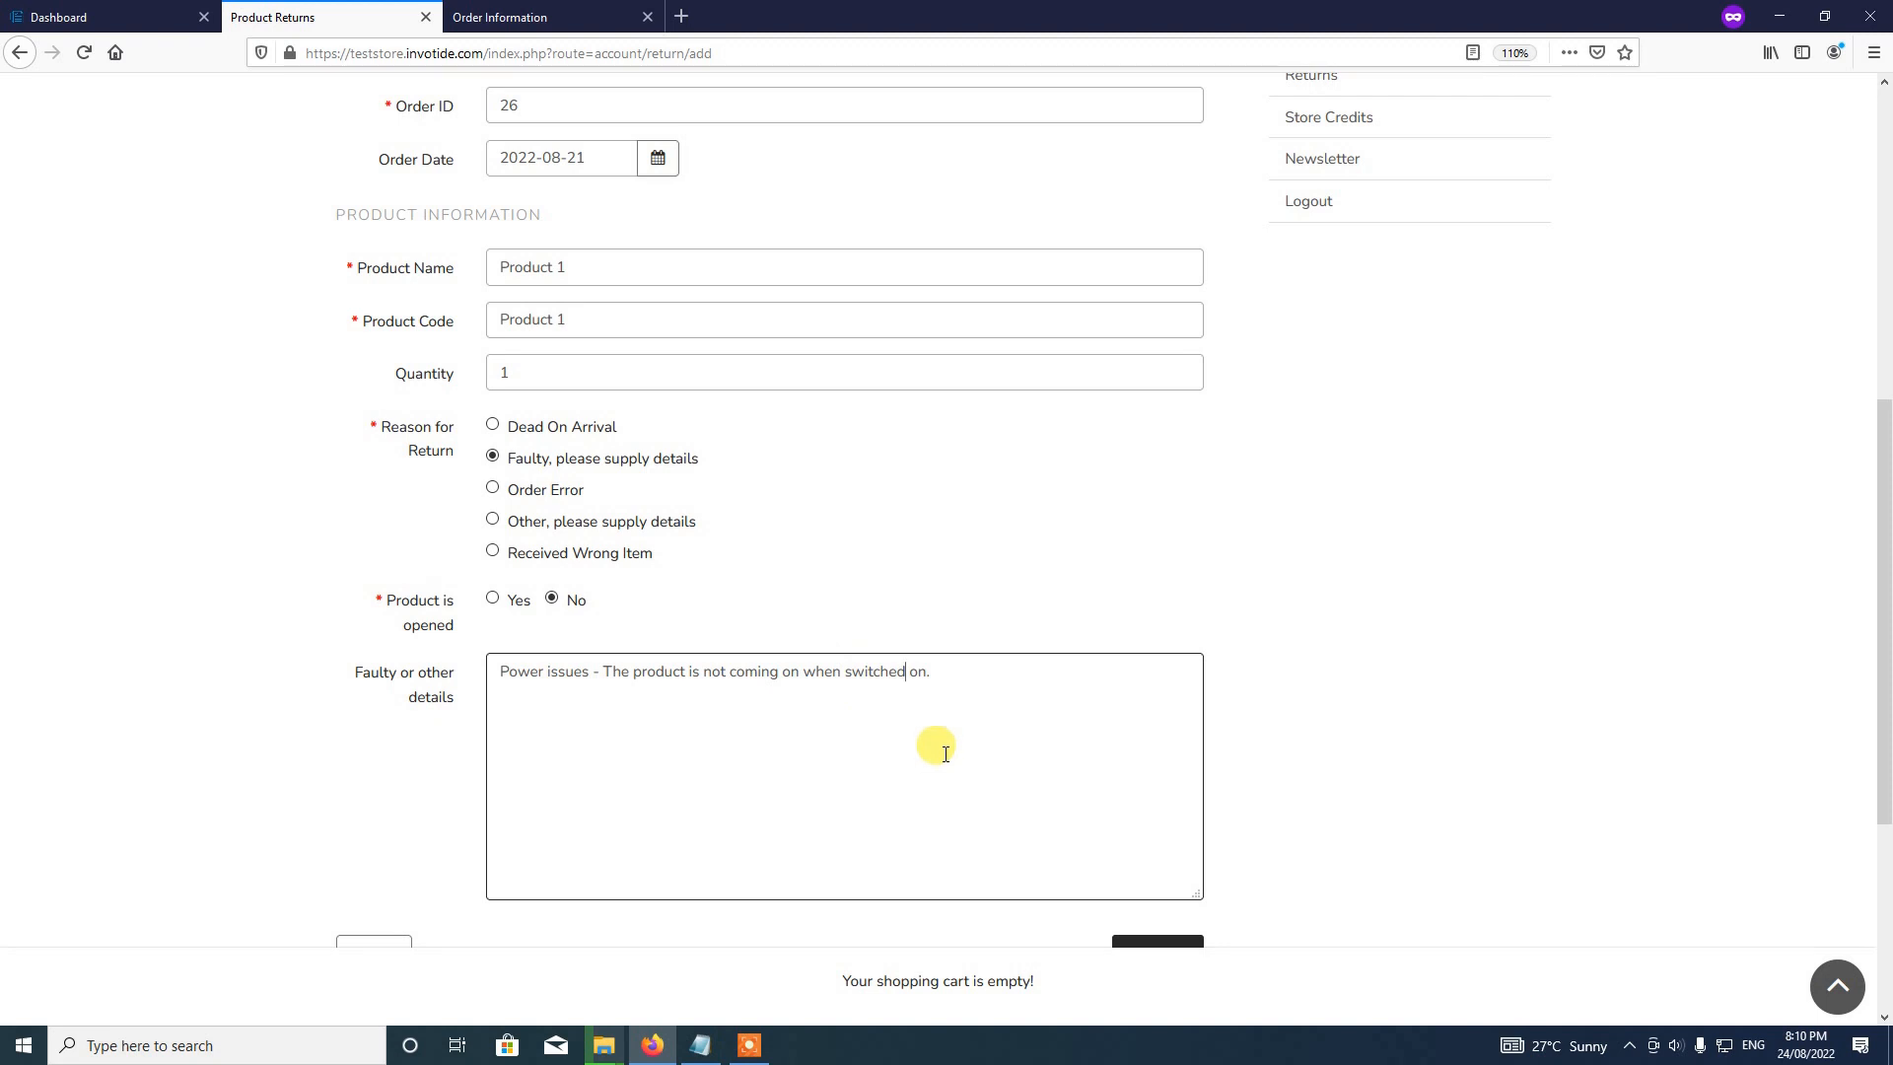
Step: Submit the return request
scroll(887, 542, down, 2)
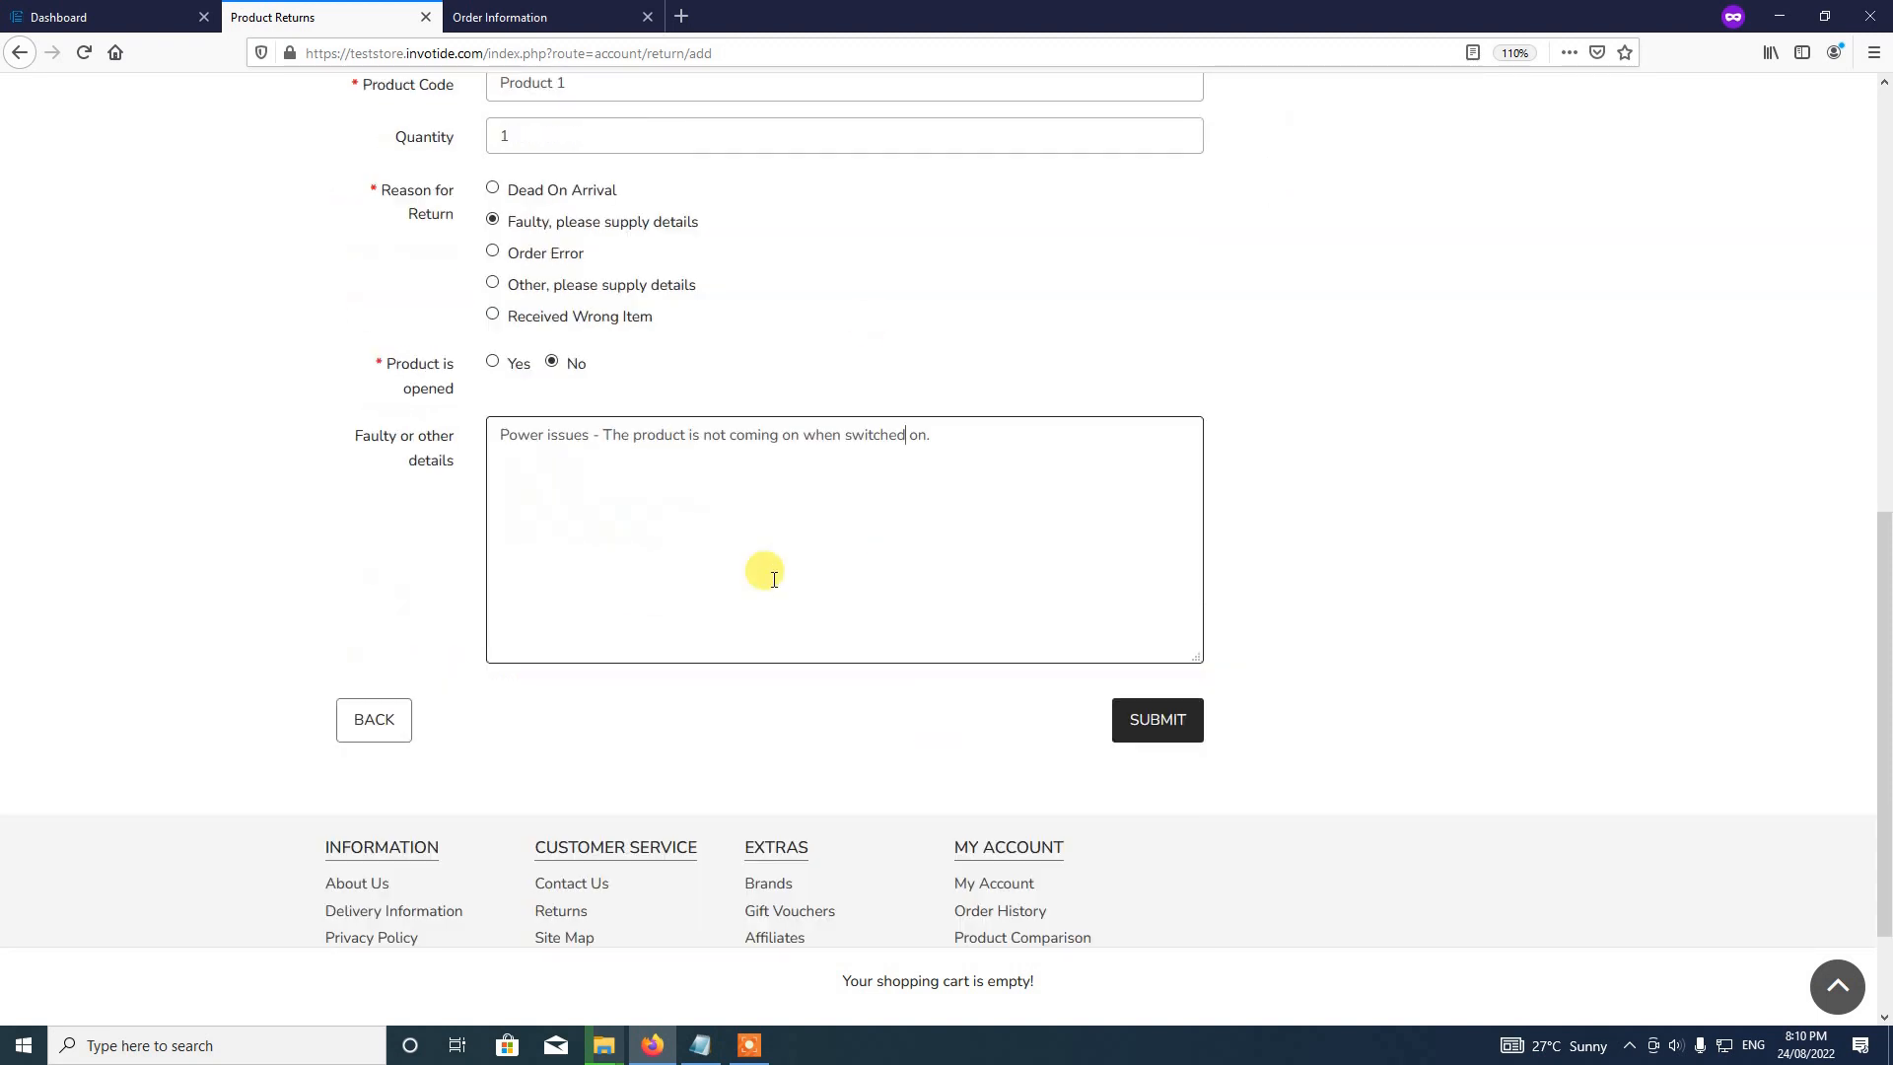
scroll(707, 687, up, 1)
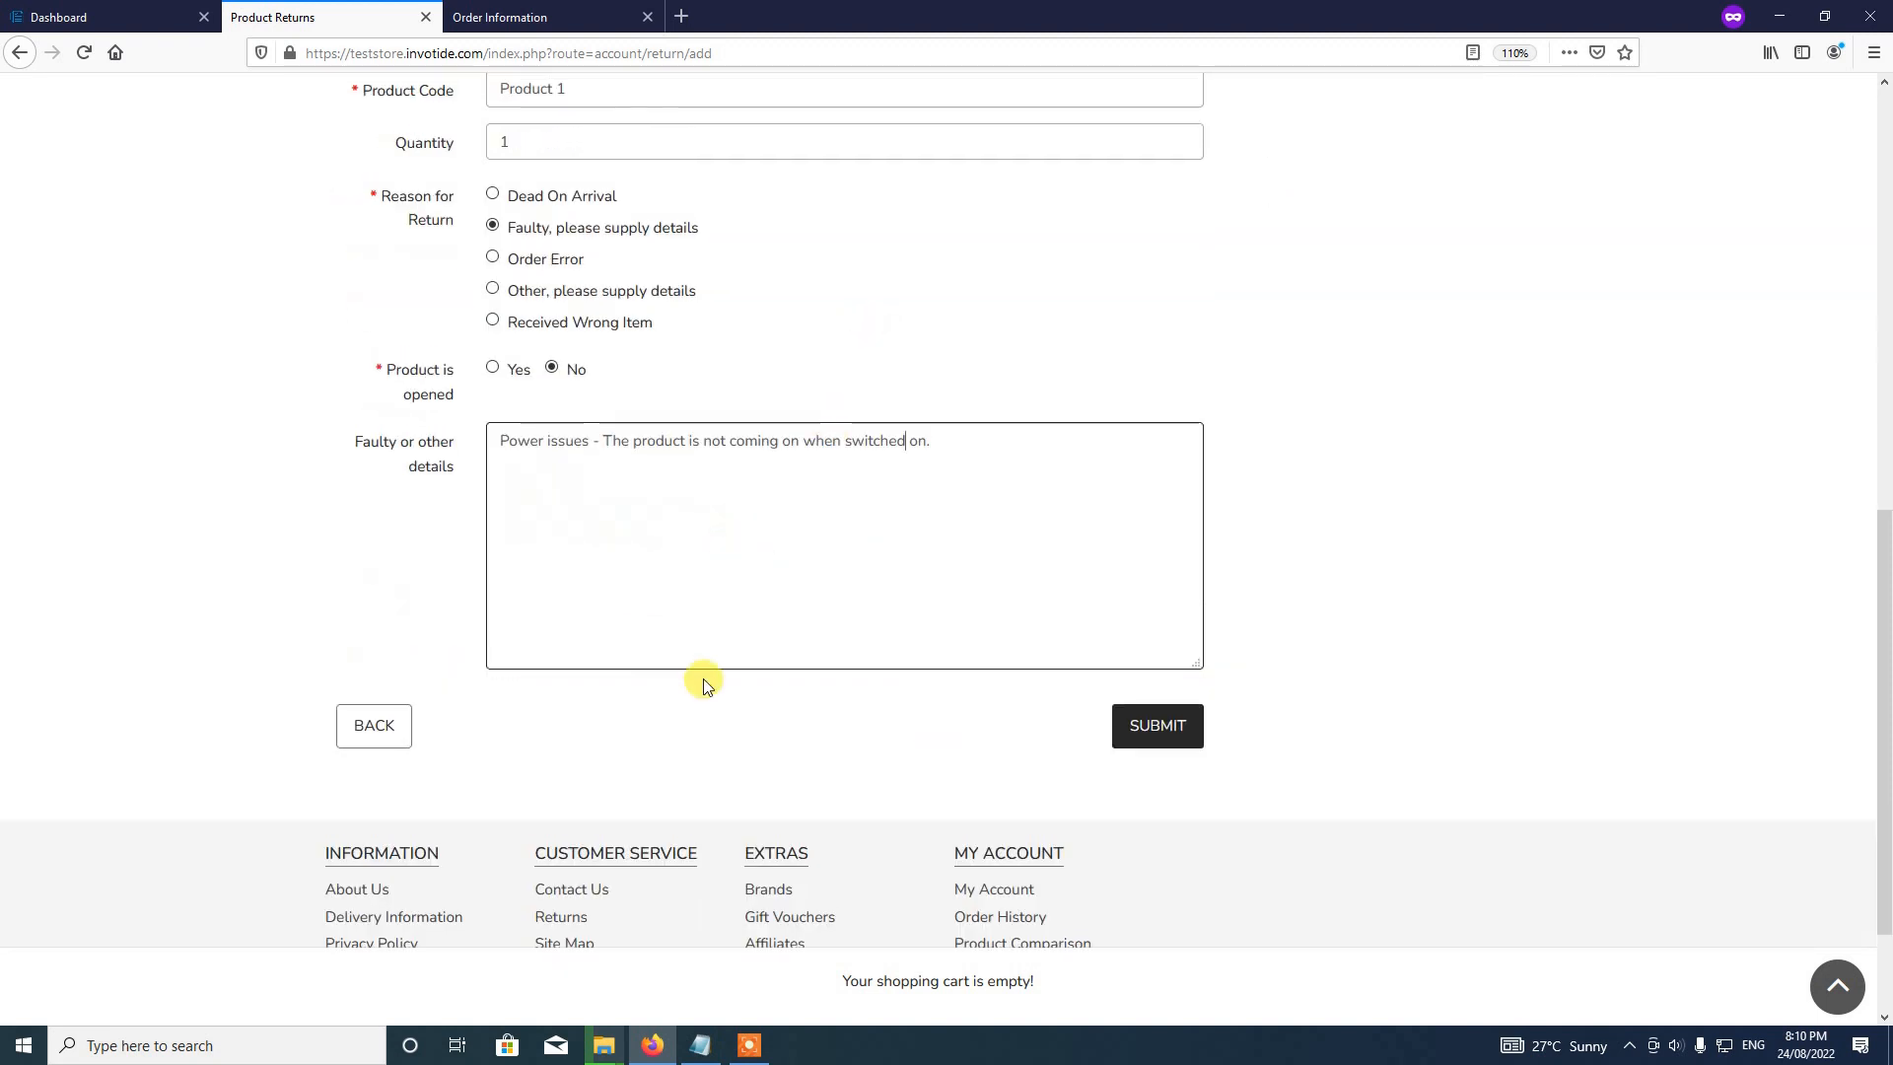
scroll(707, 687, up, 3)
scroll(908, 658, down, 5)
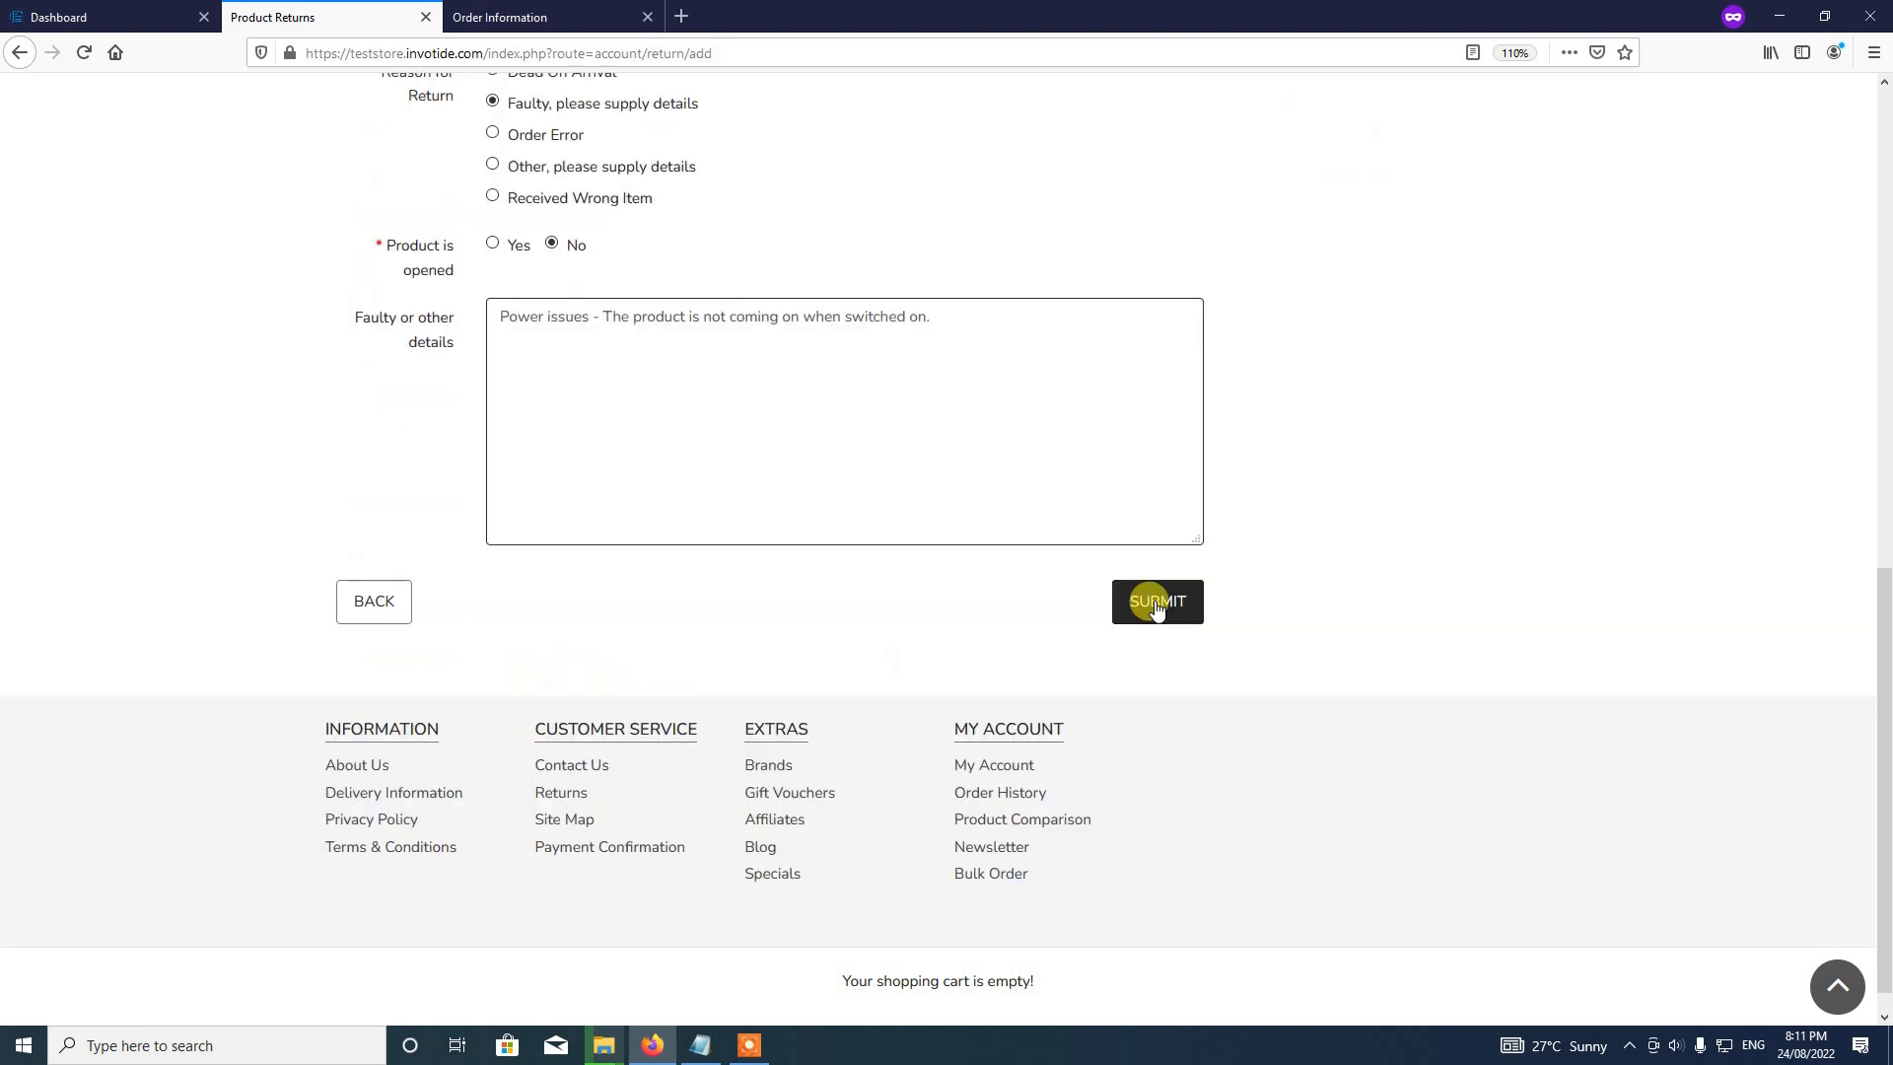
click(1156, 604)
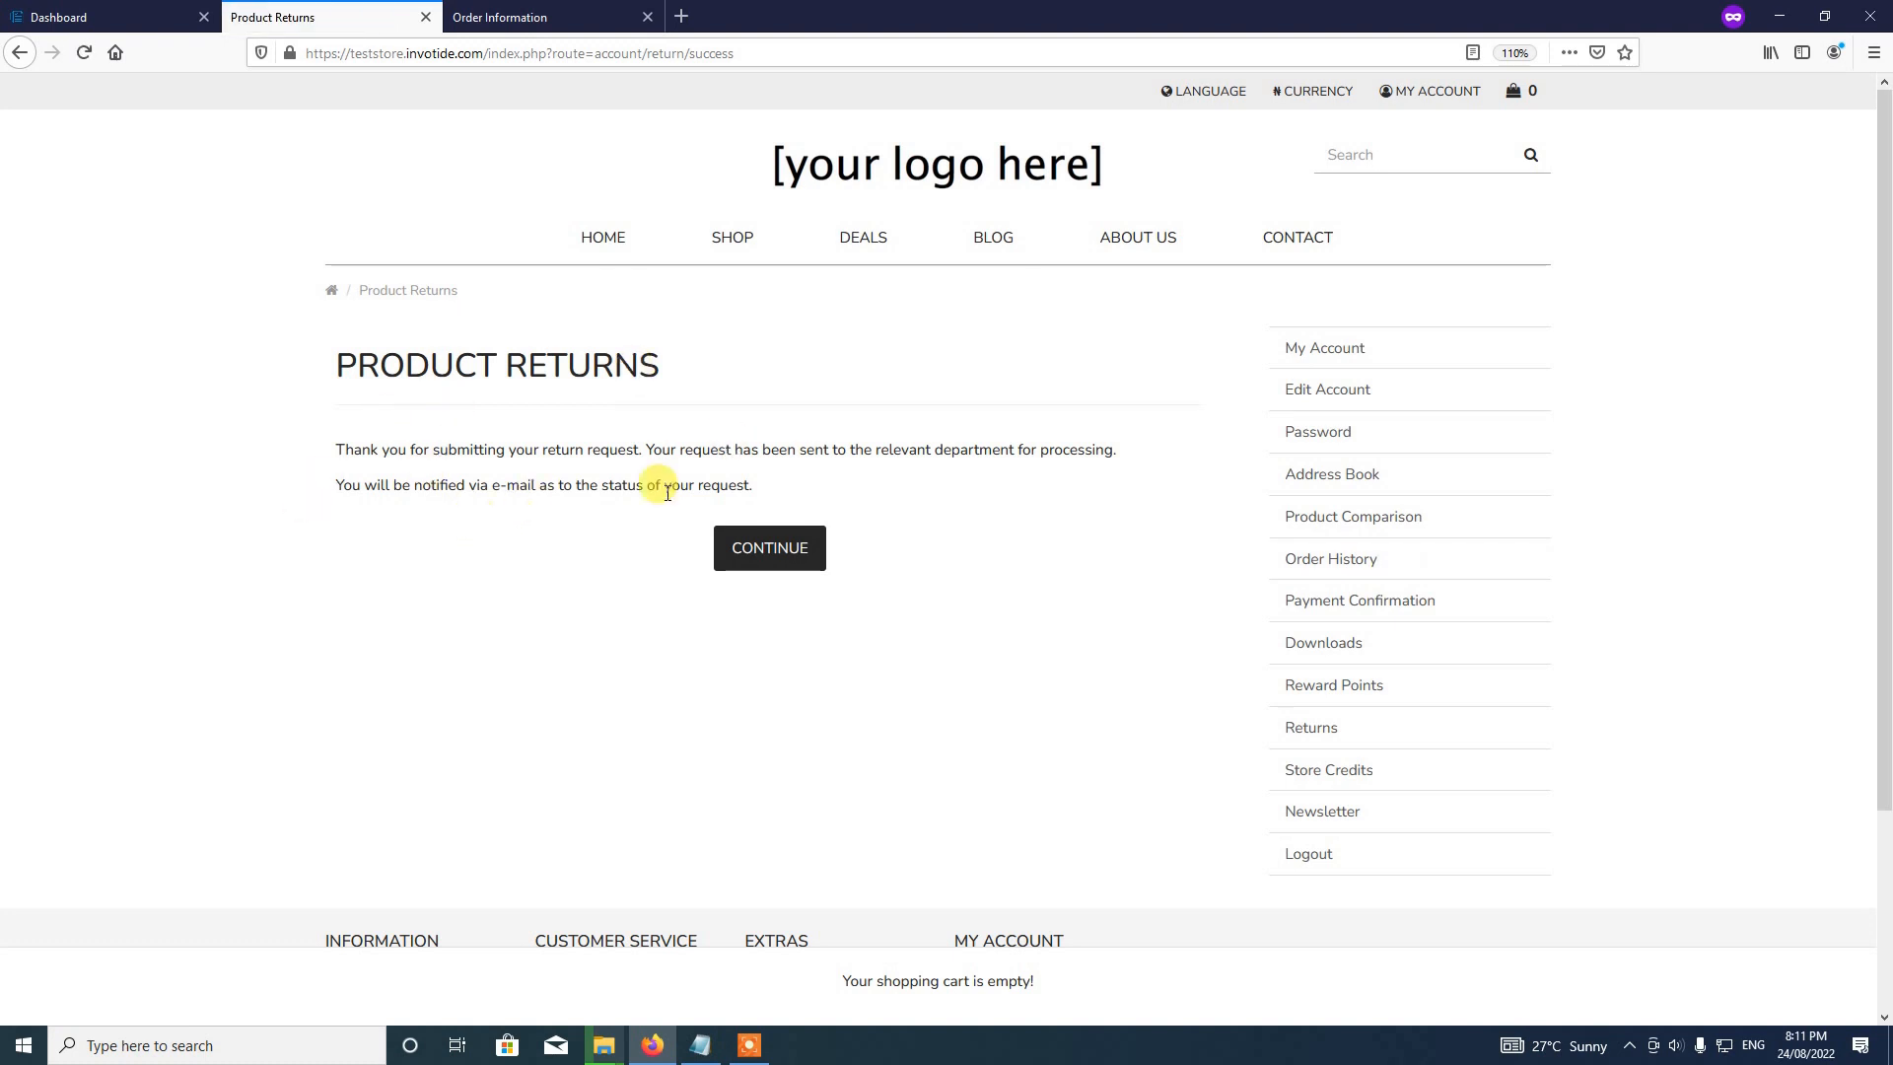
Step: Leave the confirmation and open My Account's Returns list, showing the Awaiting Products return
click(791, 554)
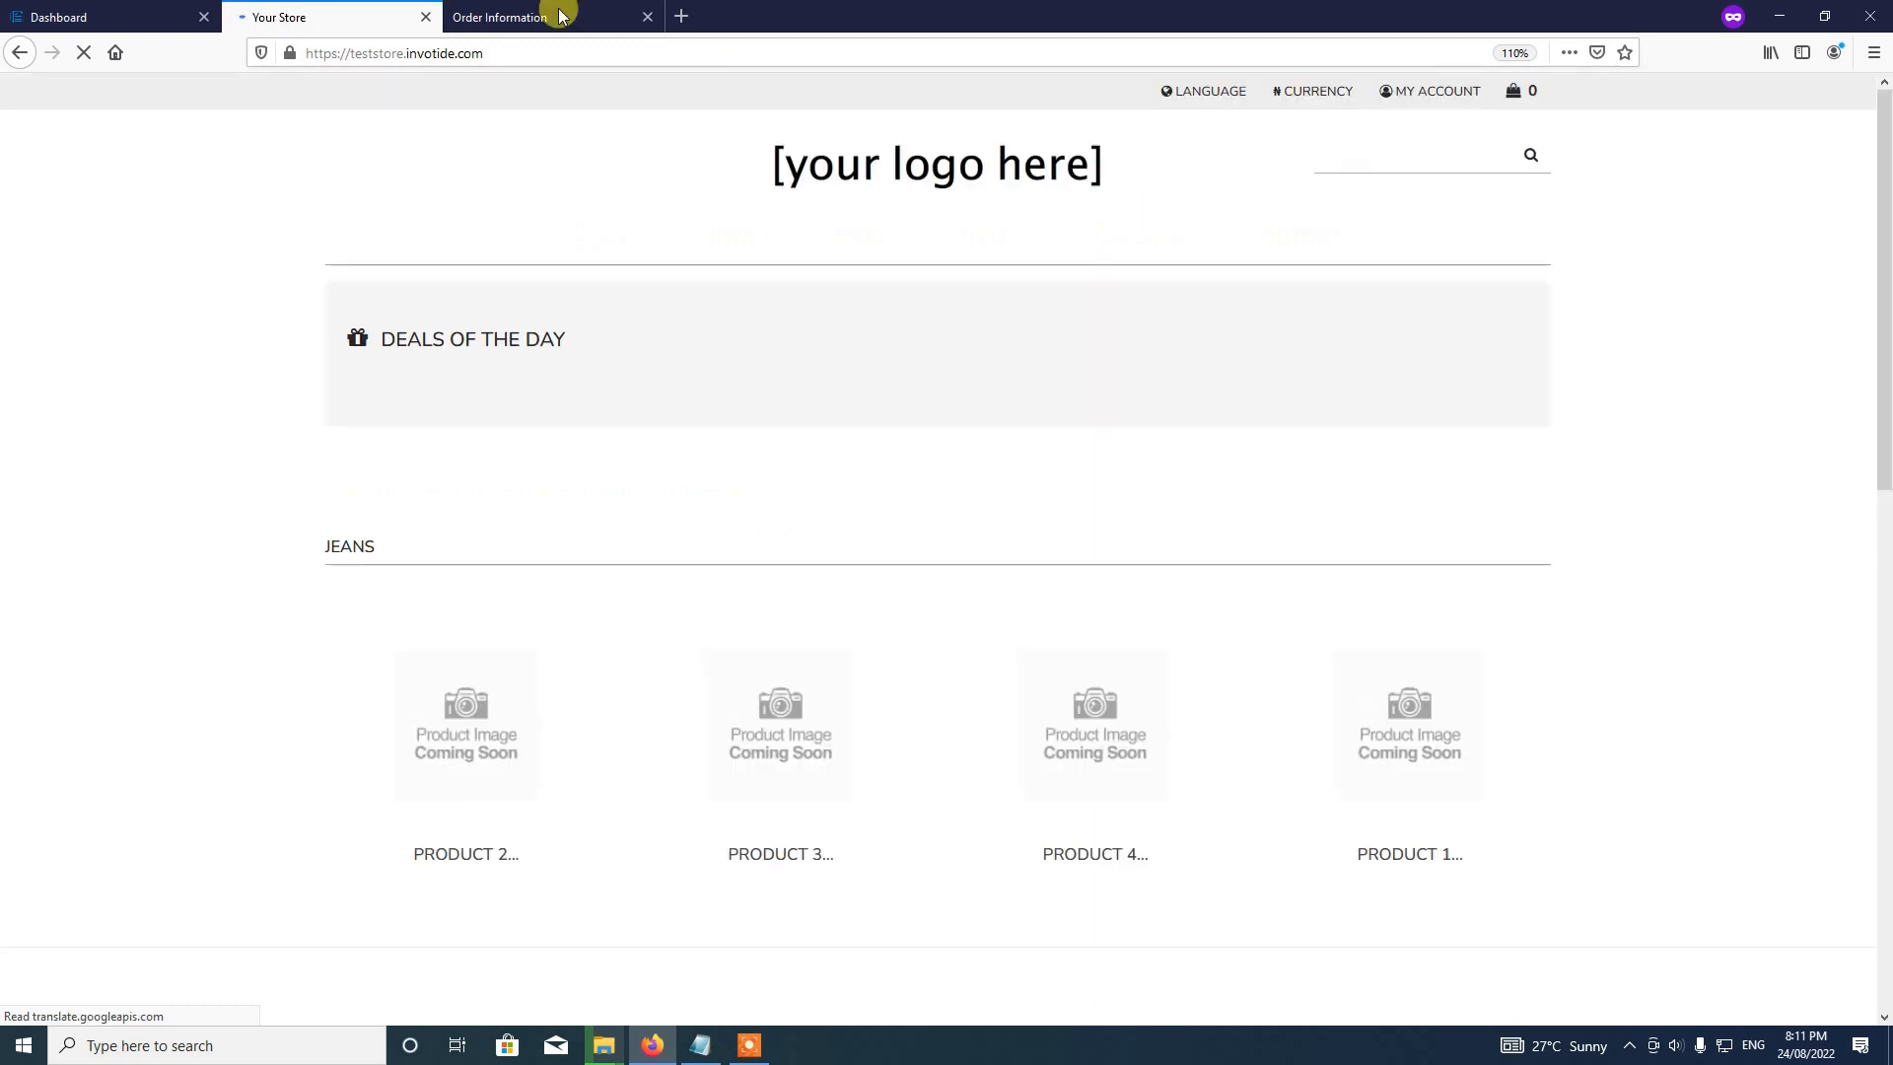
click(1434, 101)
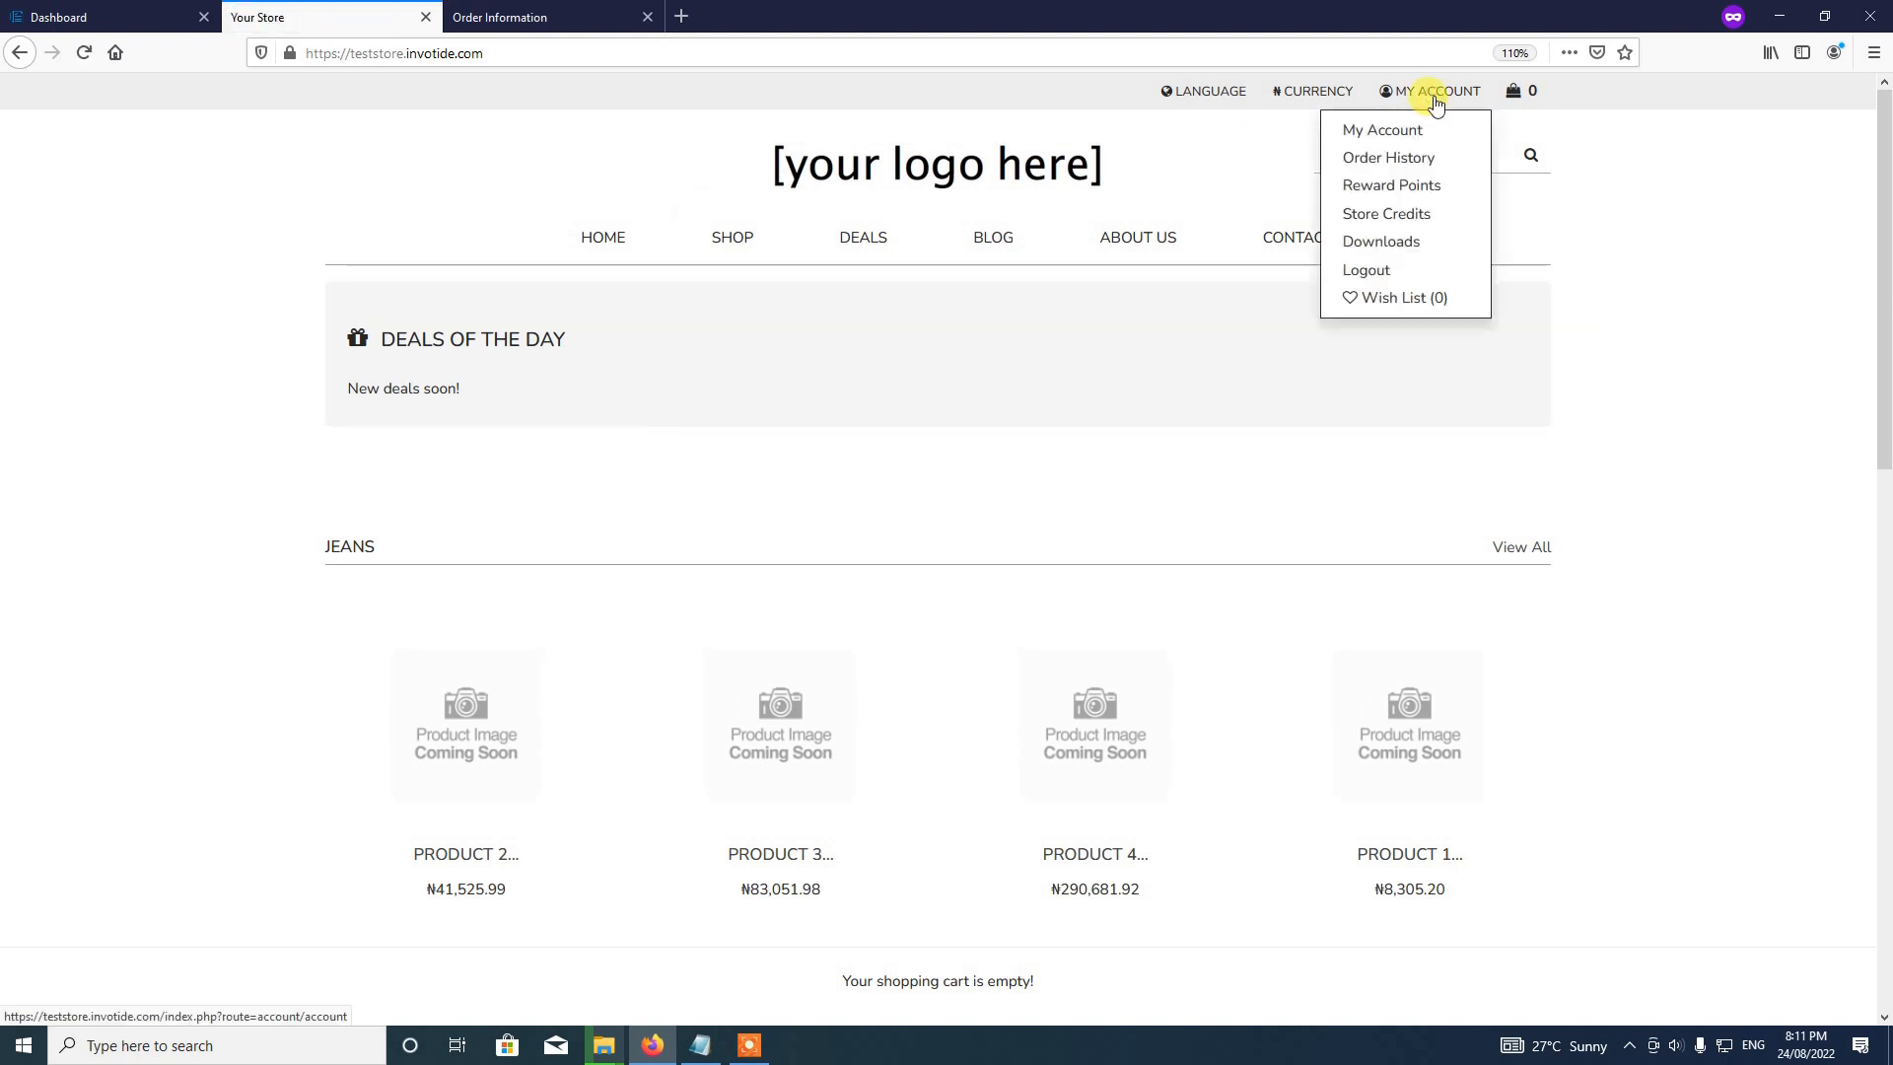
click(1382, 133)
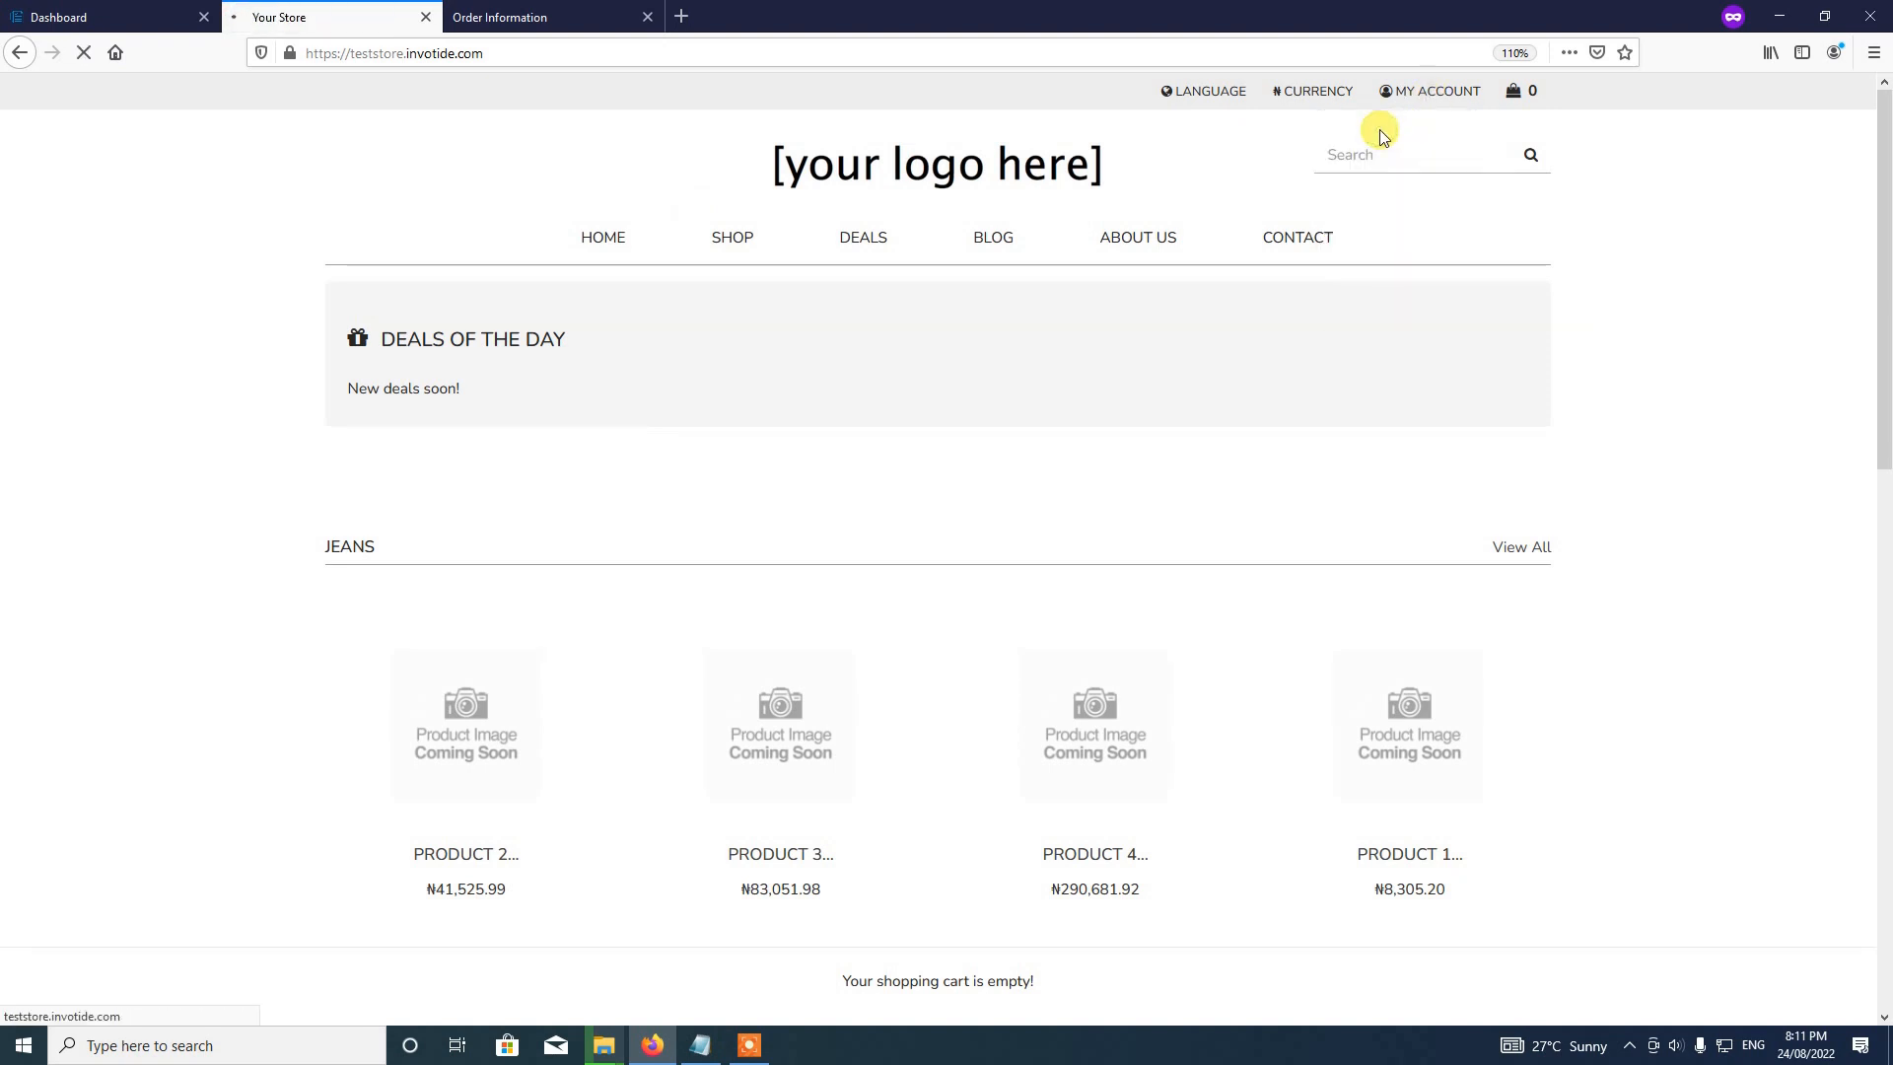
scroll(1049, 341, down, 4)
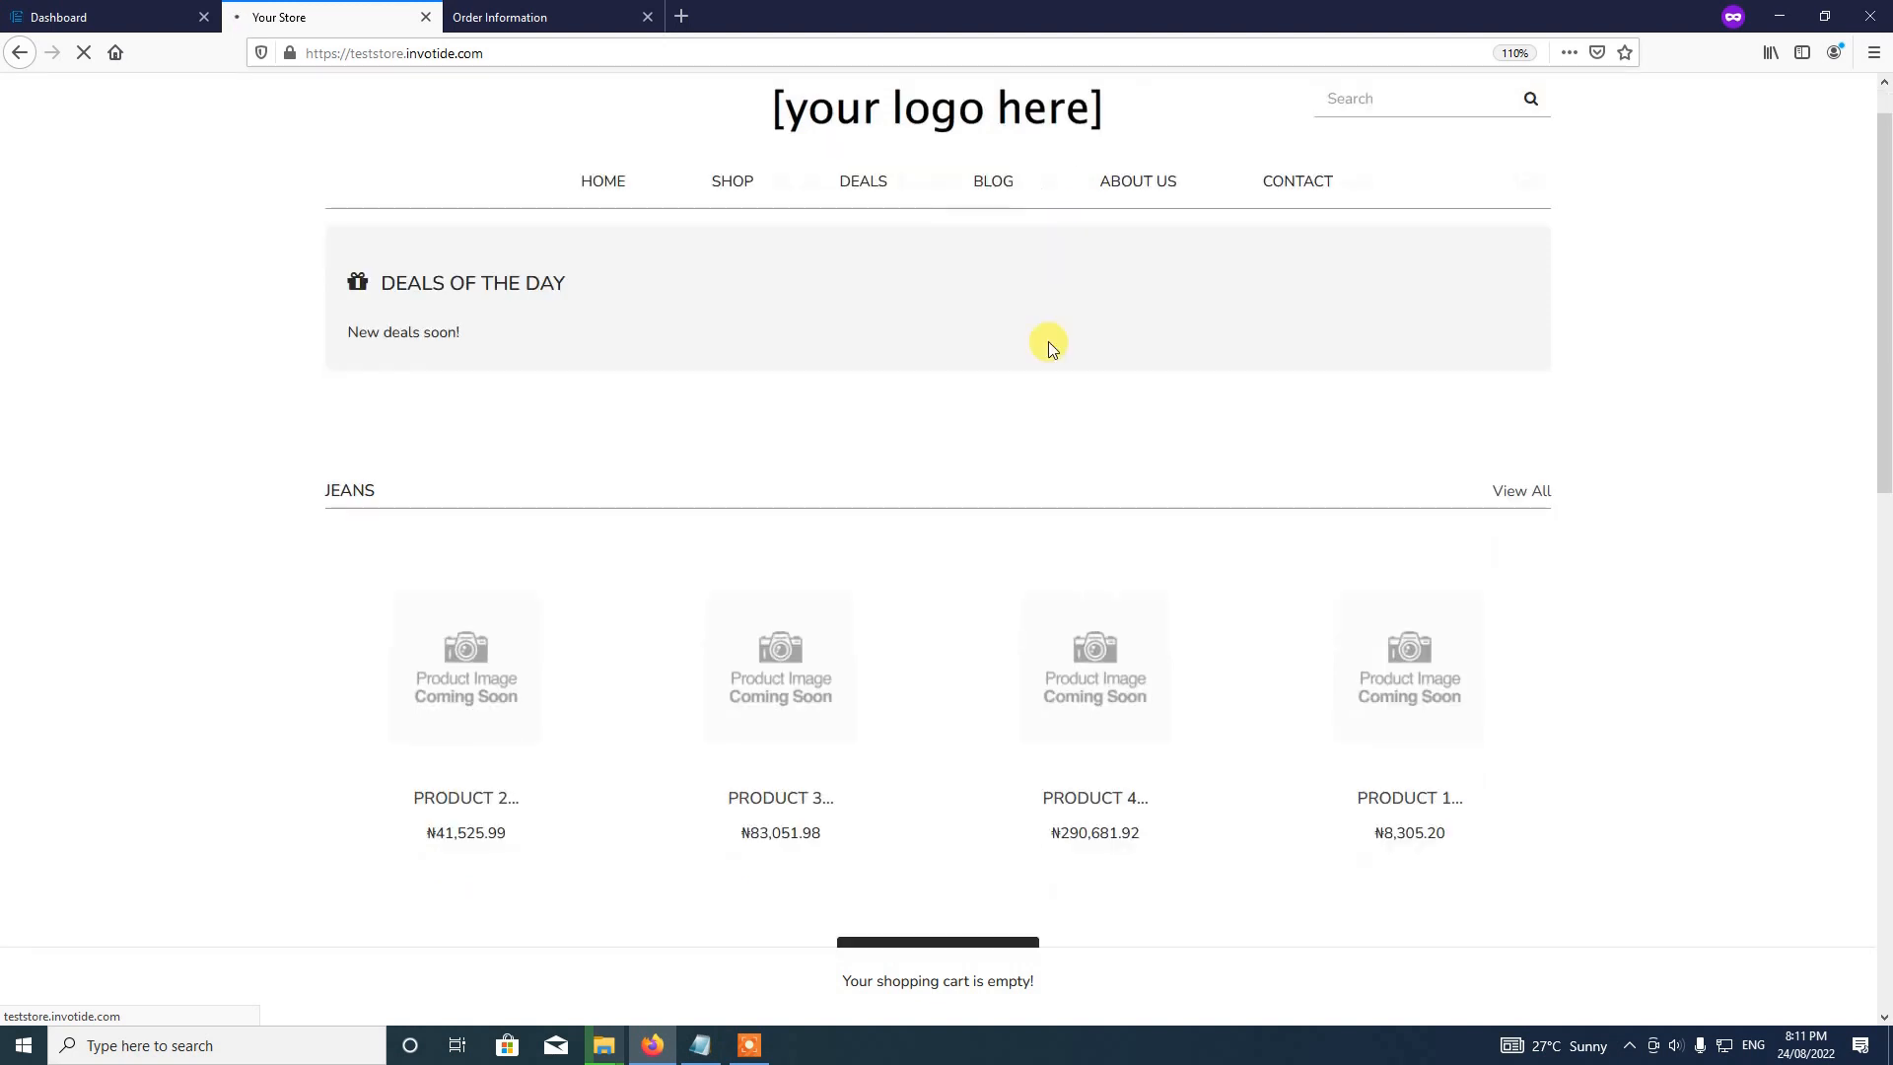
scroll(1048, 341, up, 2)
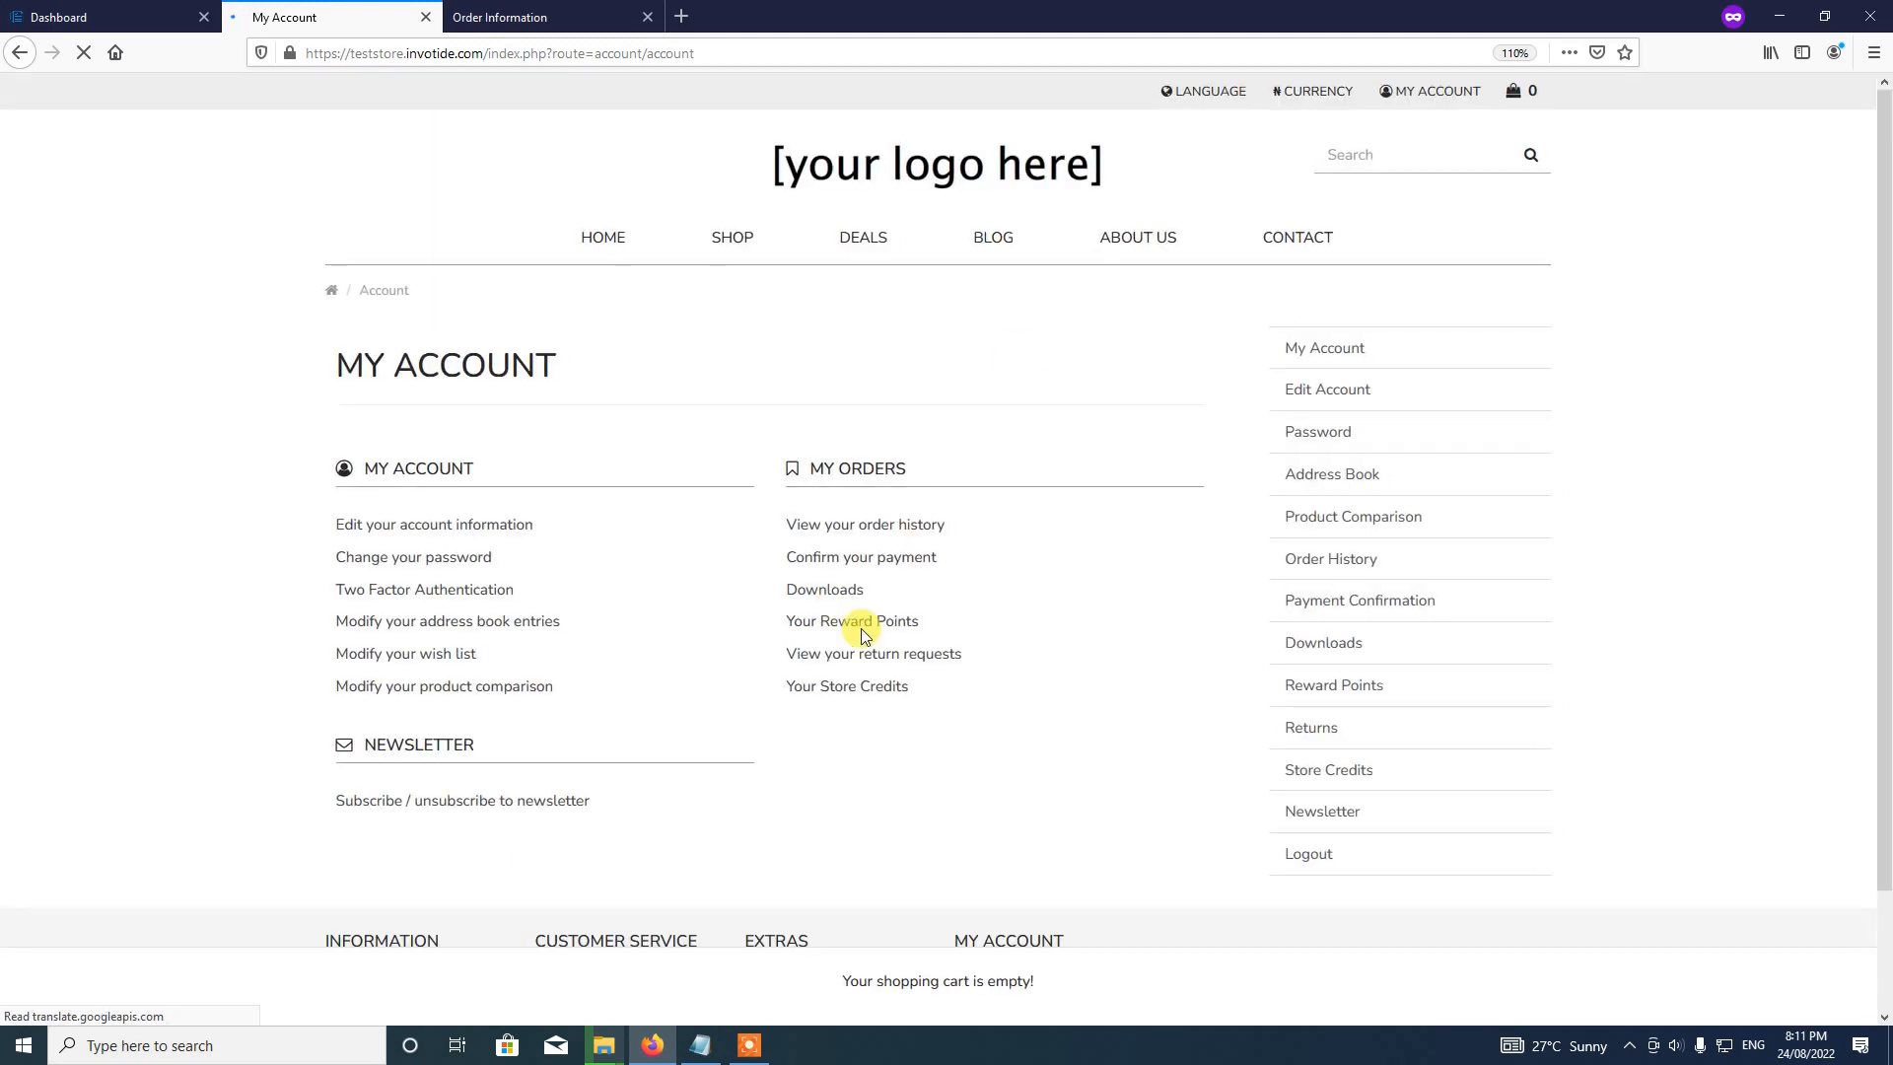
click(1316, 739)
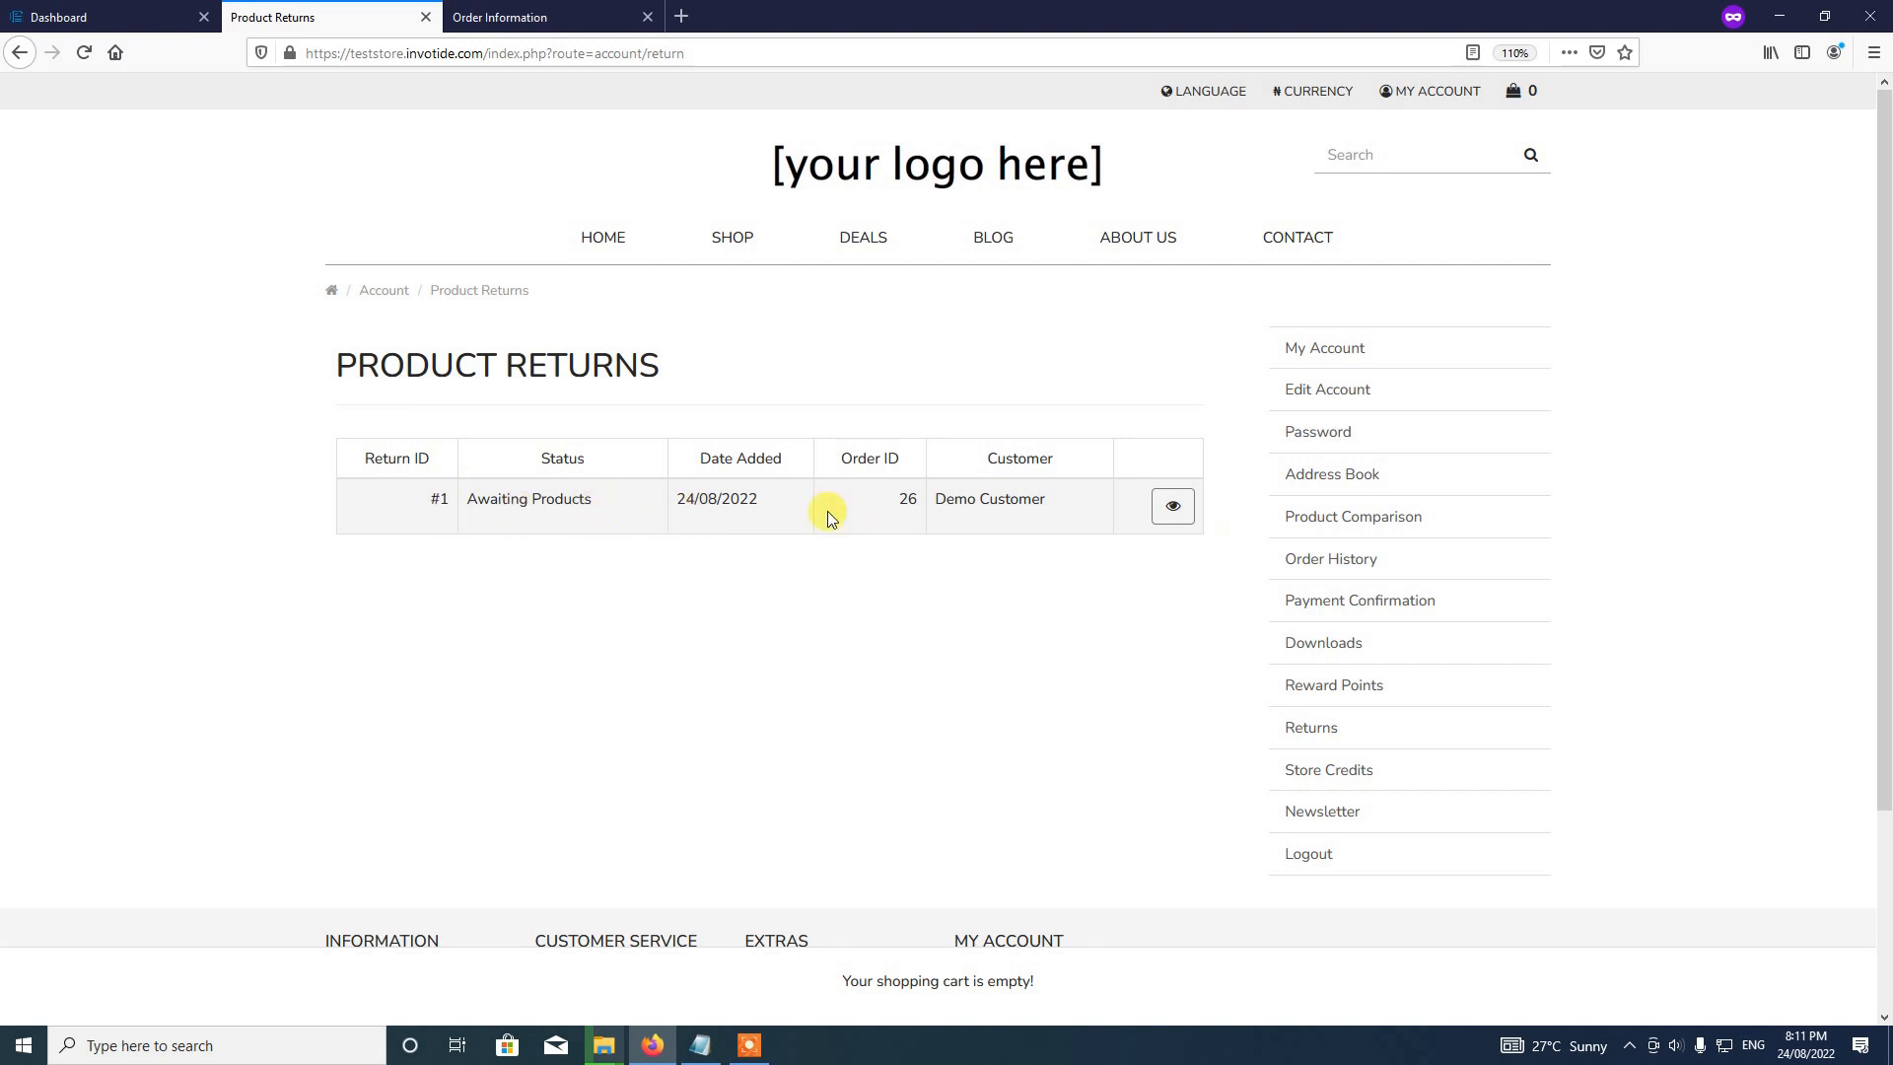
Step: View return #1's details, go back to the list, and close the Order Information tab
click(1170, 510)
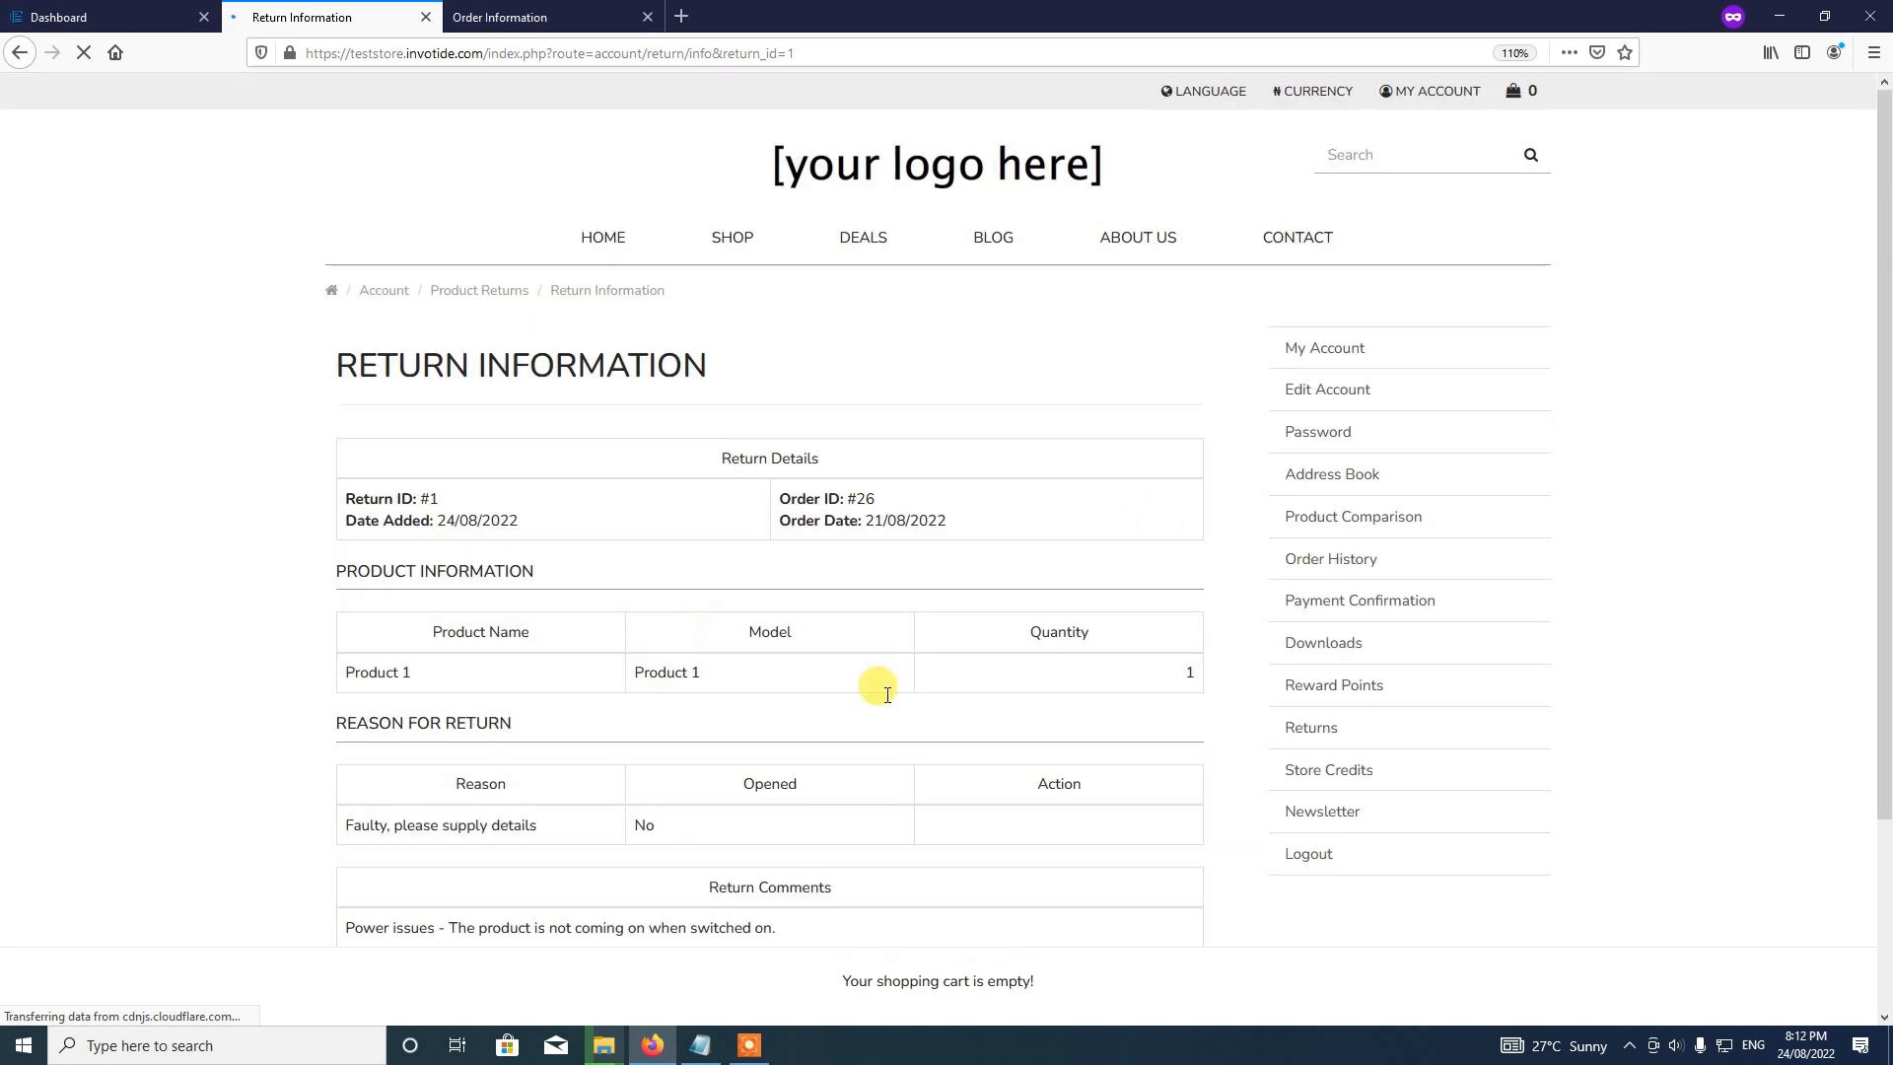
scroll(725, 895, down, 5)
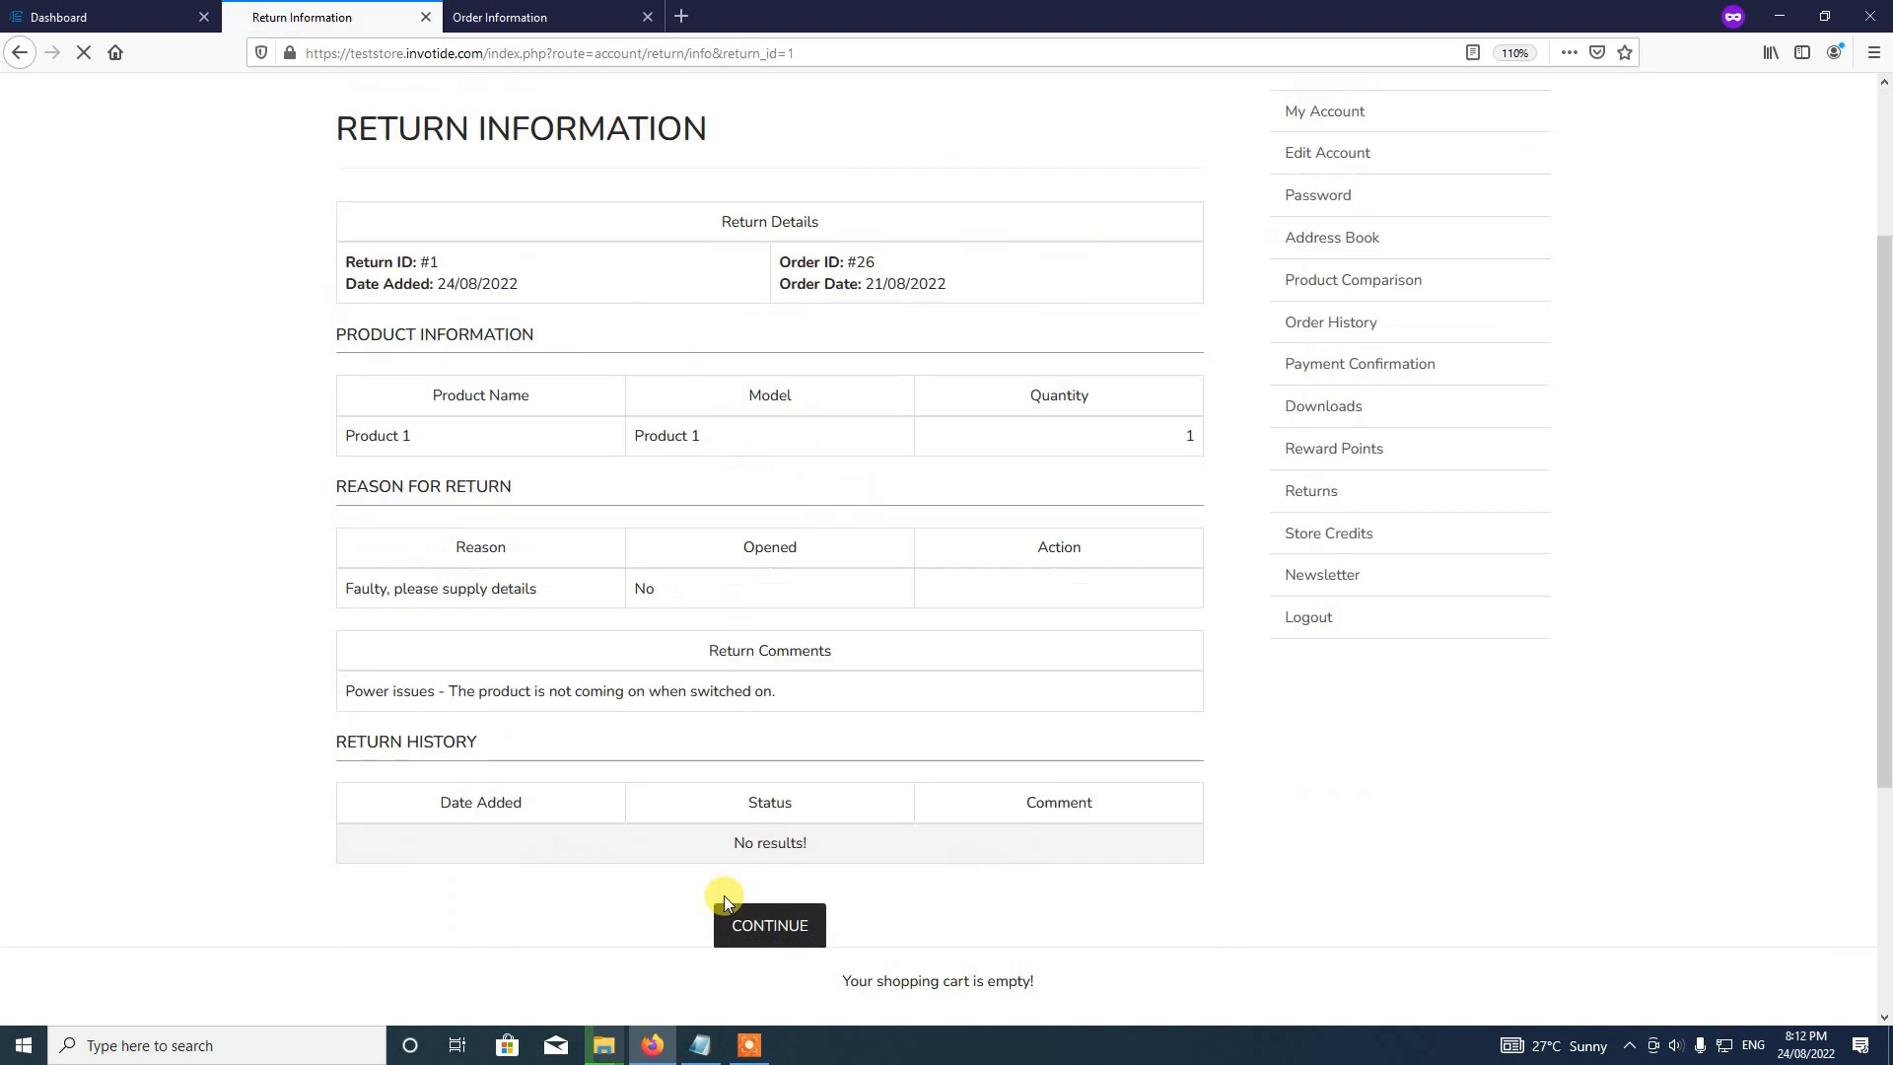
scroll(900, 659, up, 3)
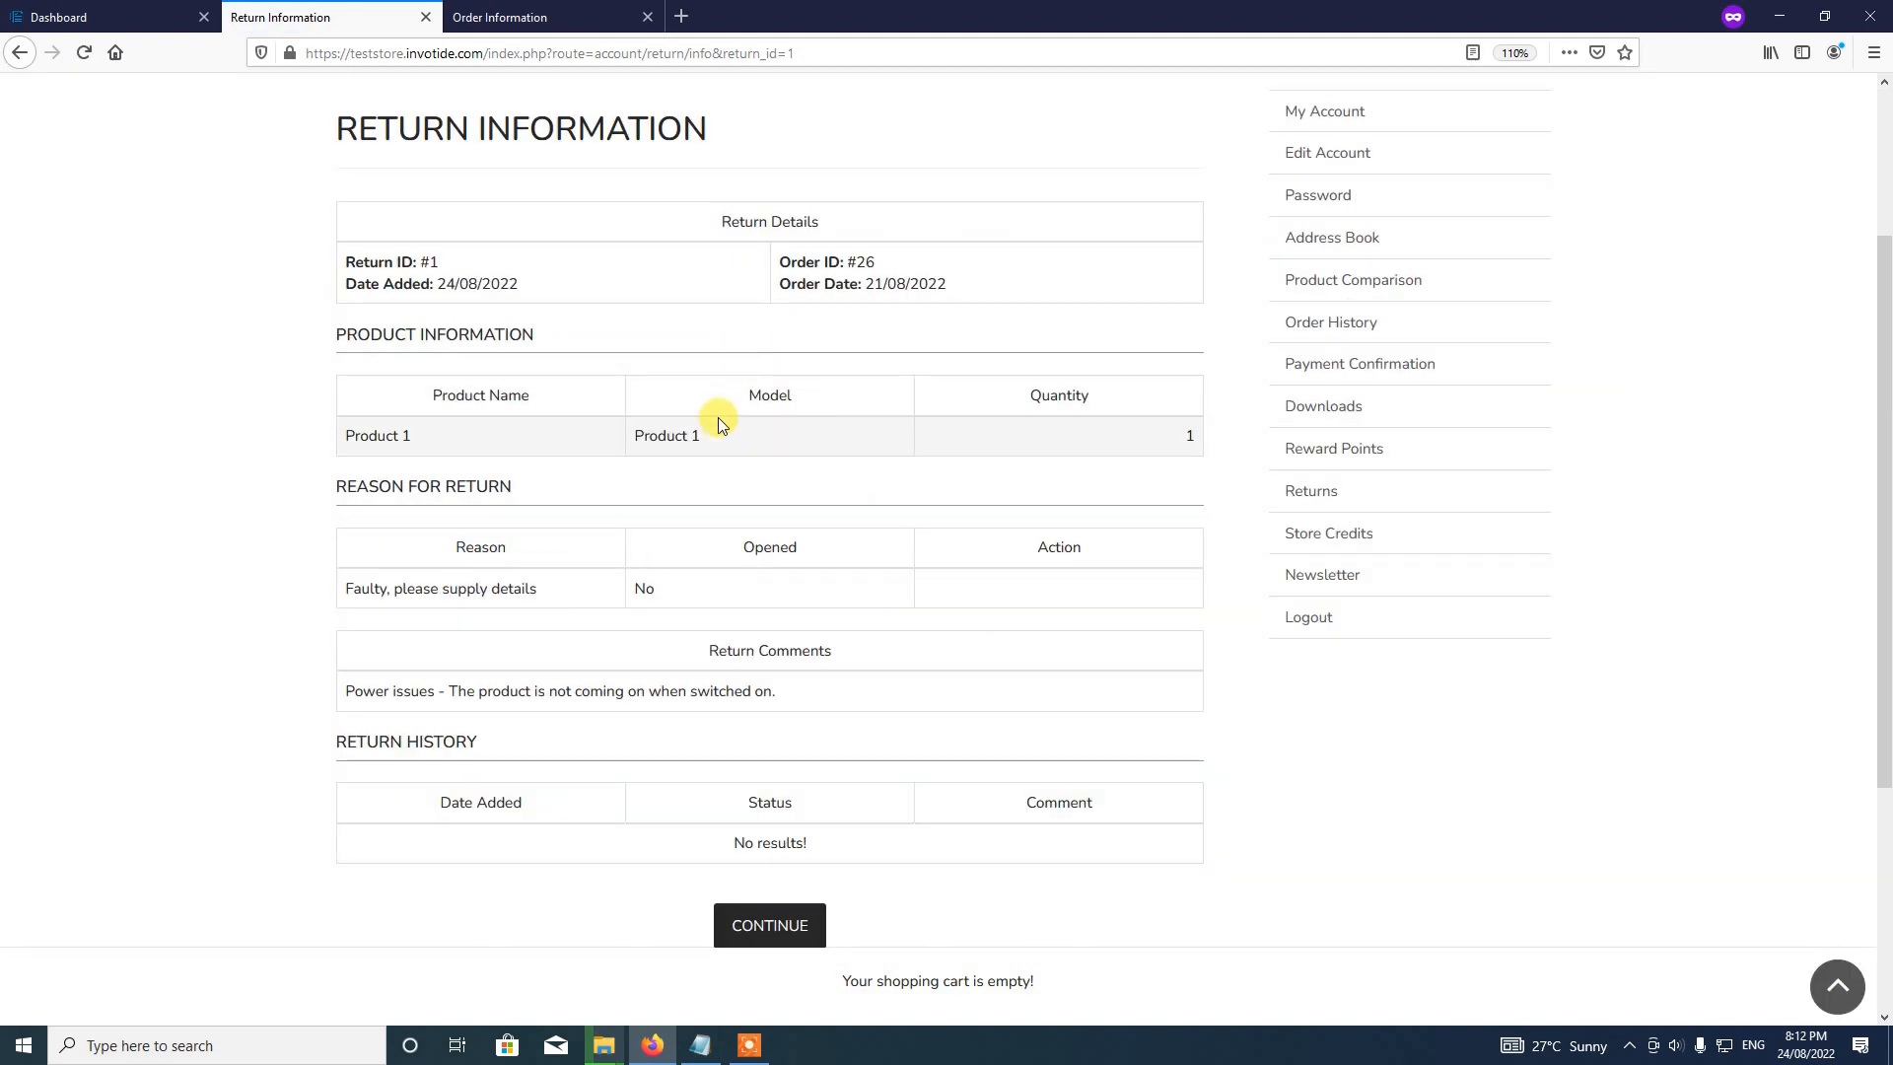
click(753, 918)
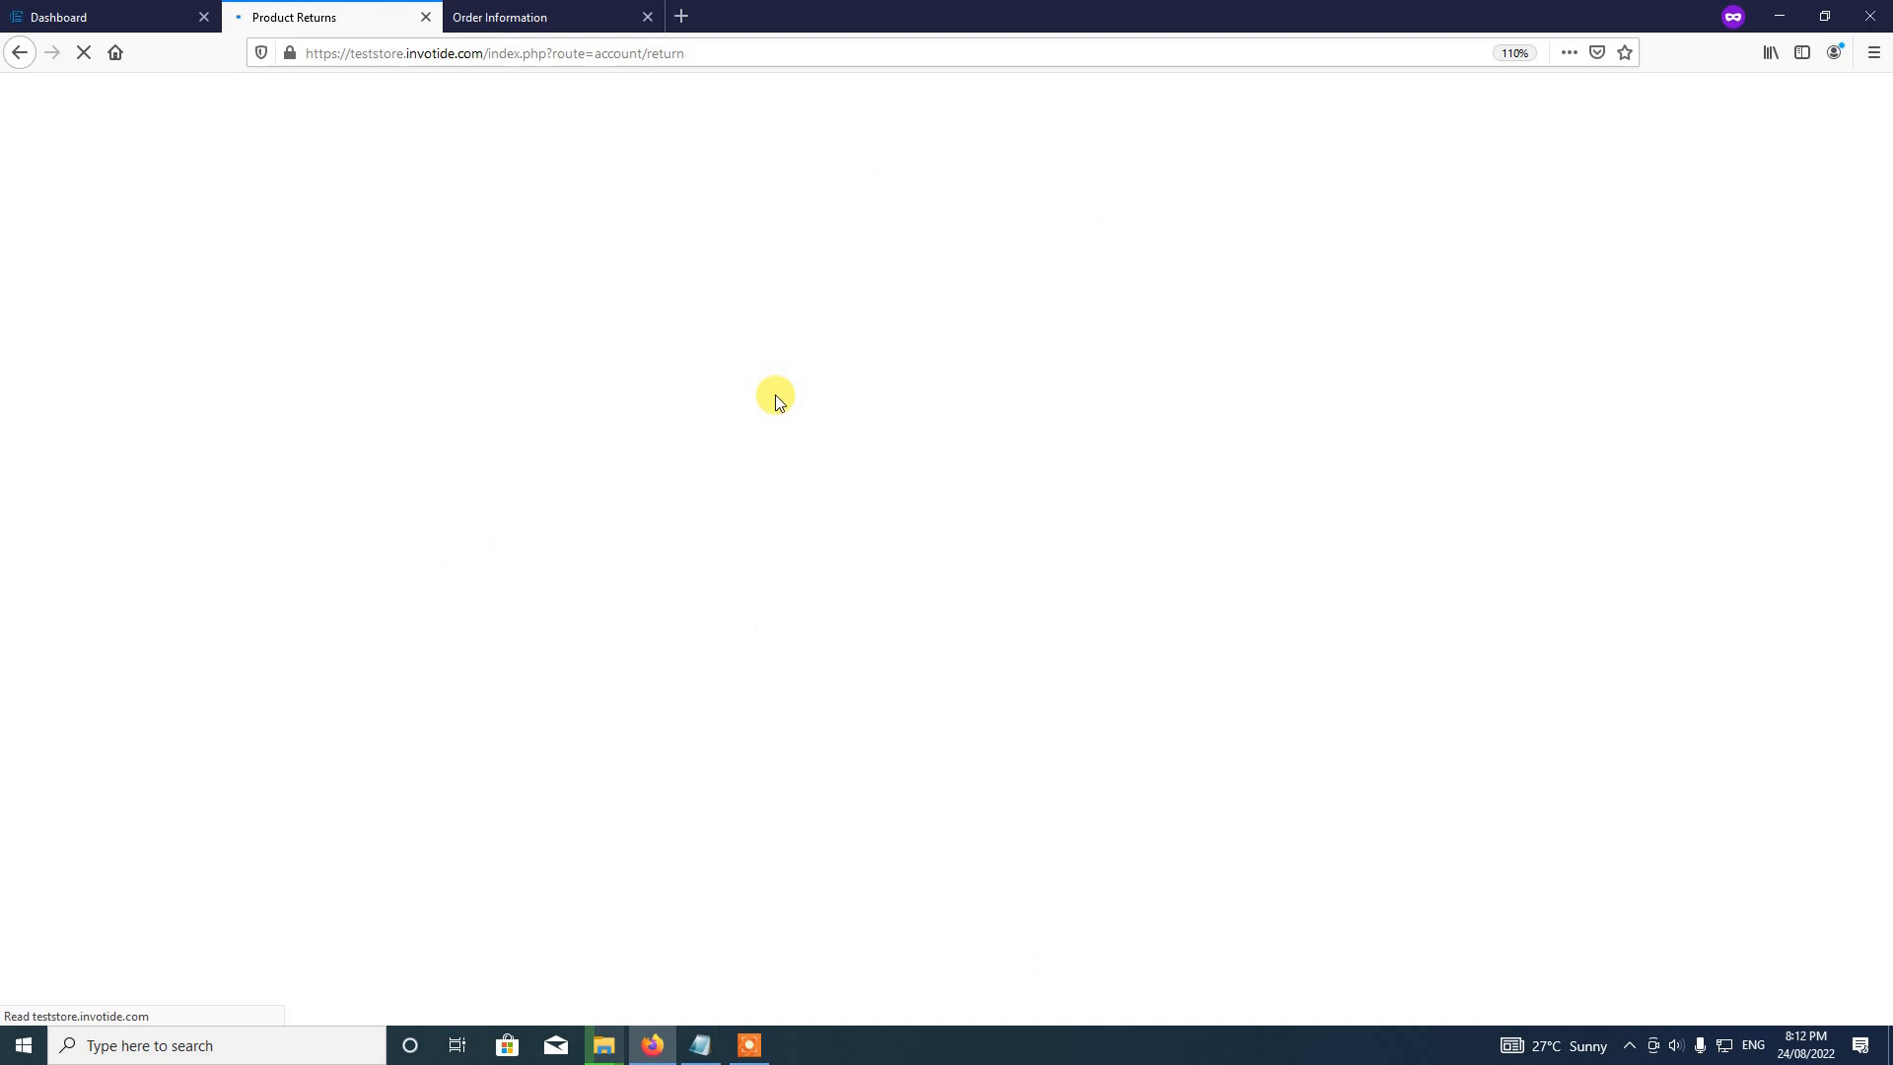
click(650, 22)
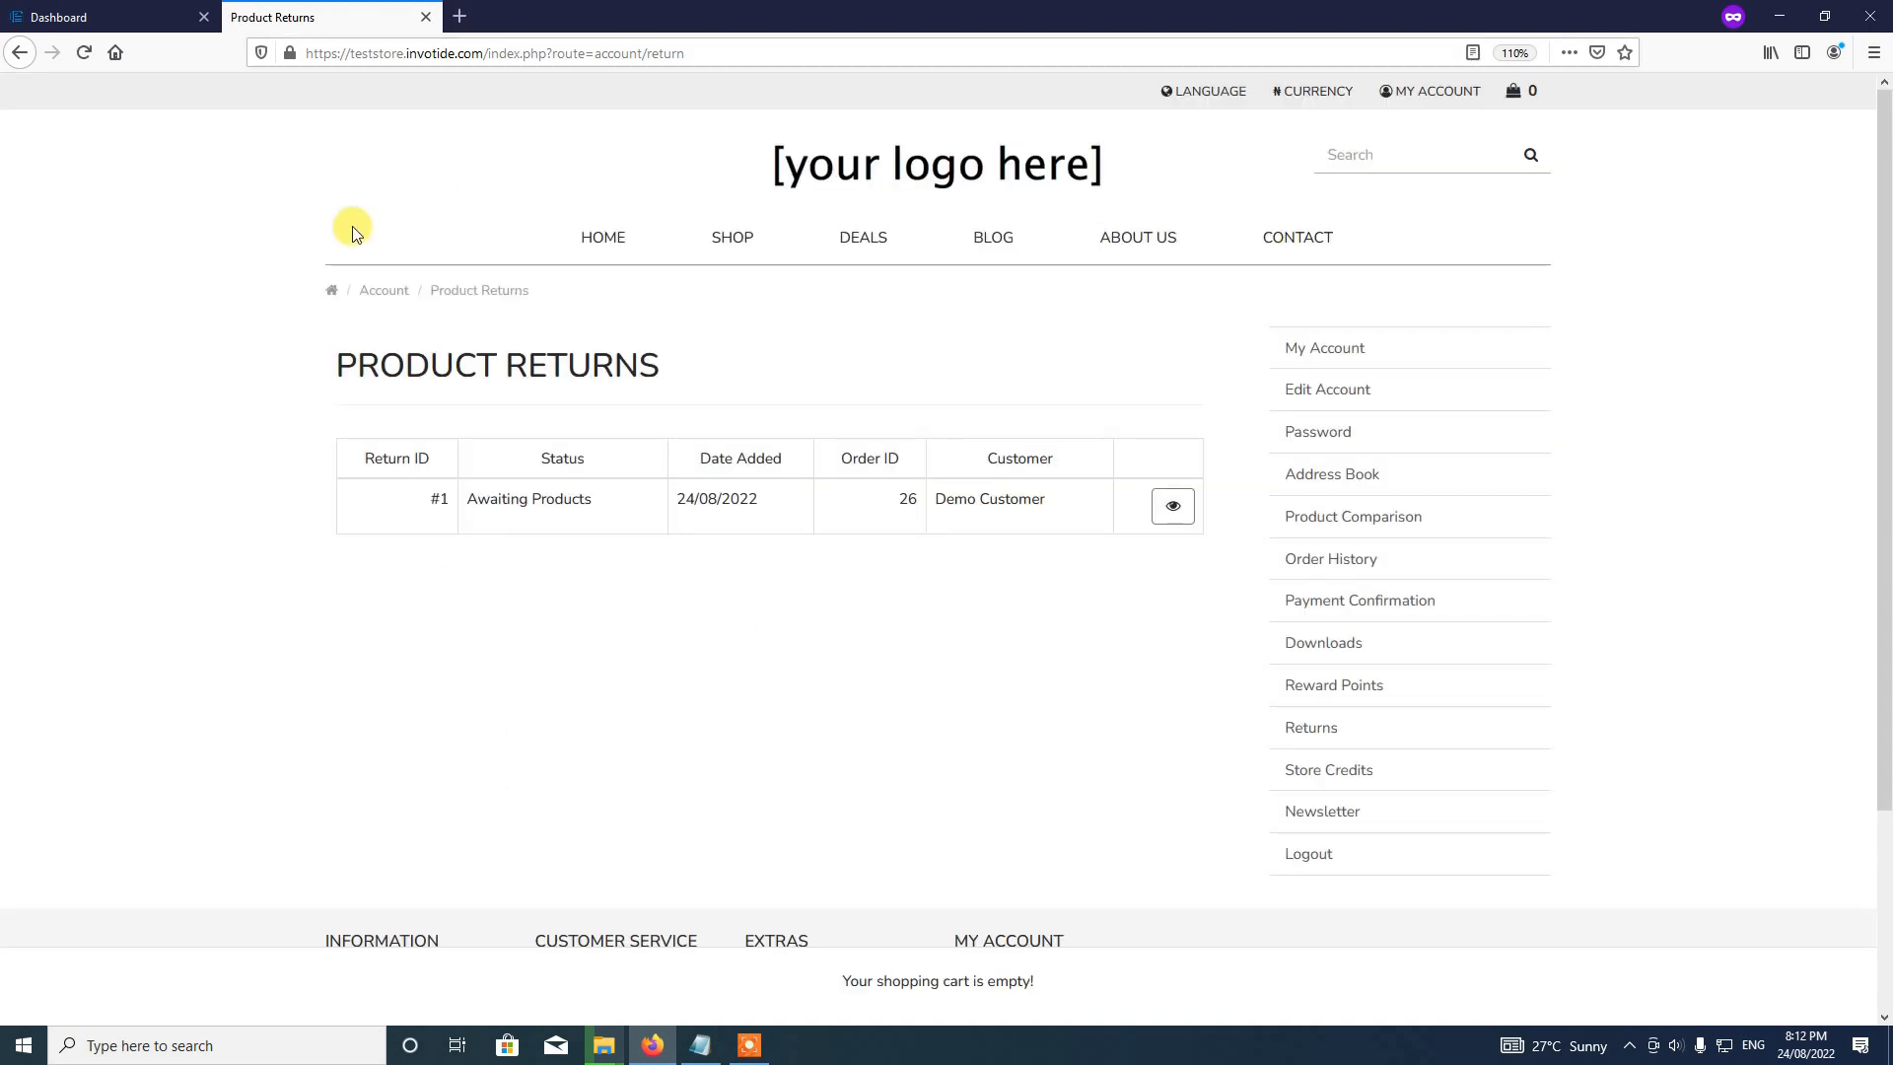
Step: In the admin Dashboard, open Sales and then the Returns tile to list return 1 for order 26
click(103, 9)
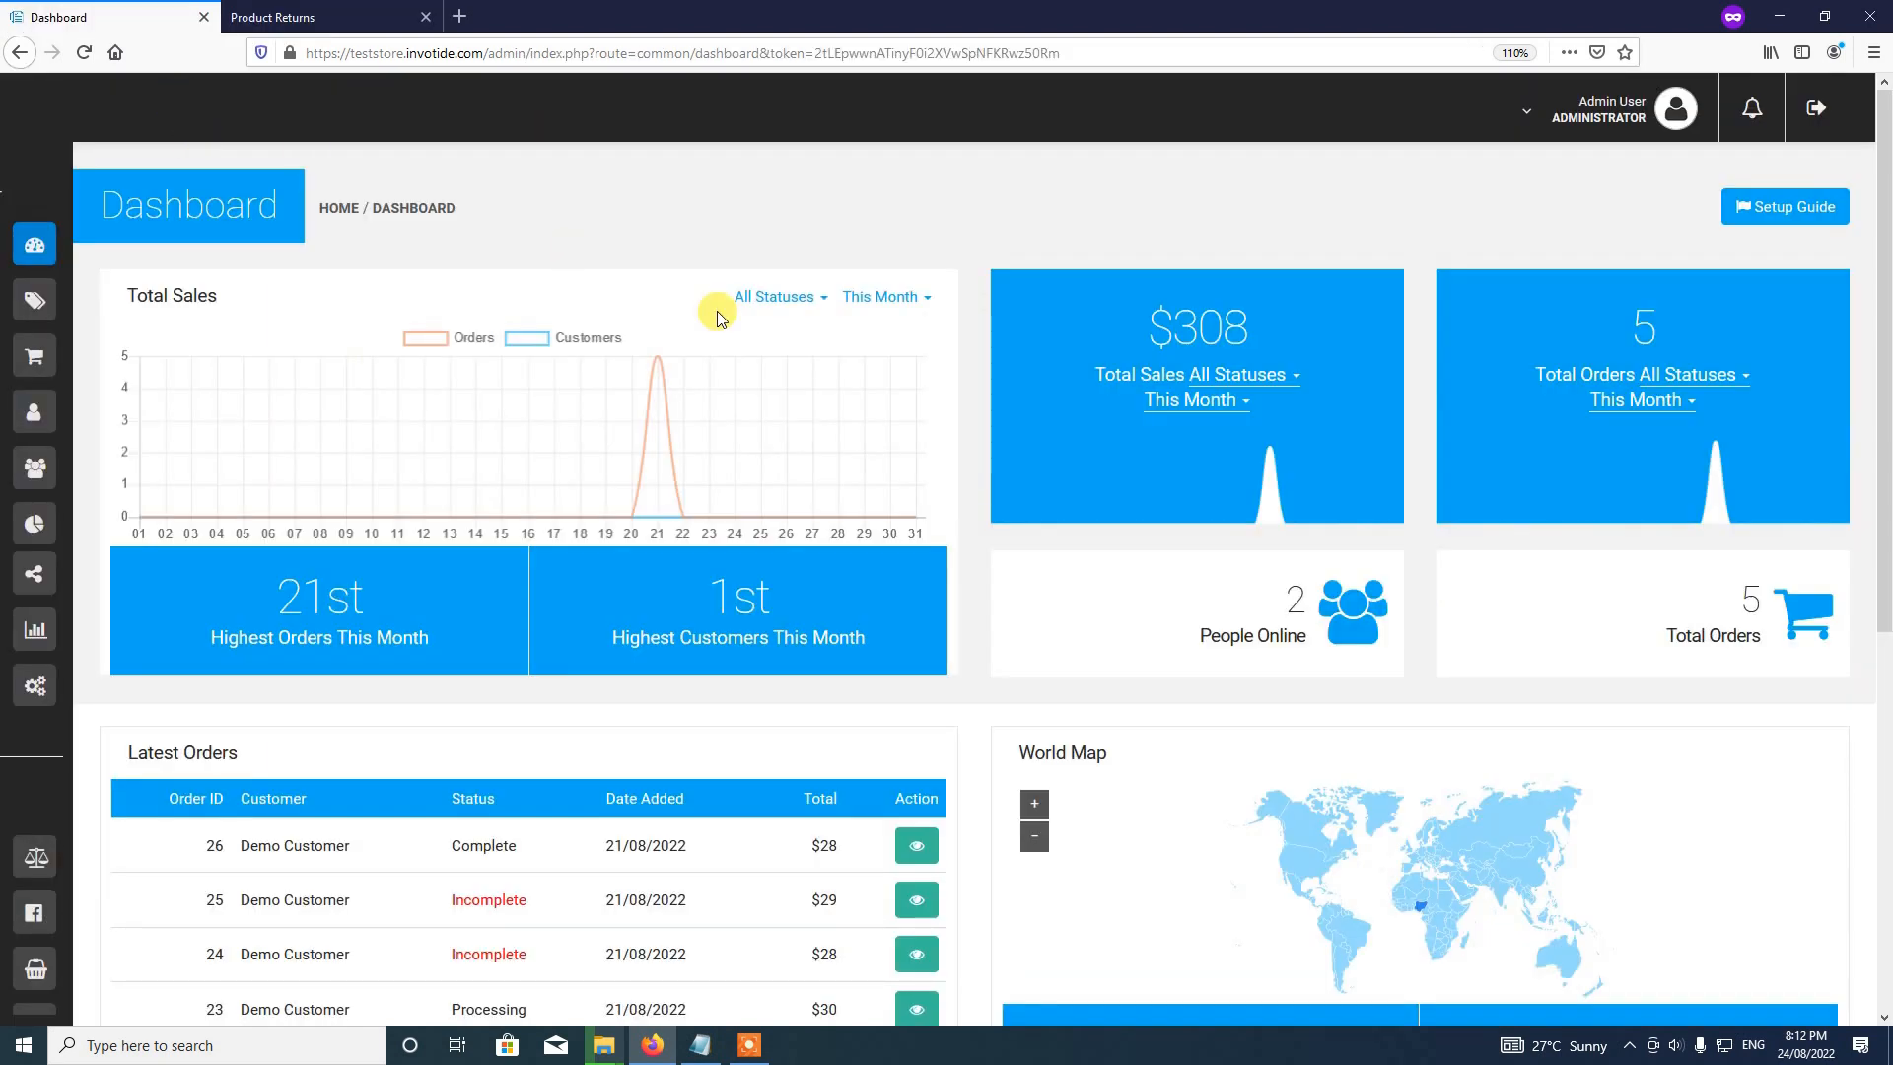
click(59, 211)
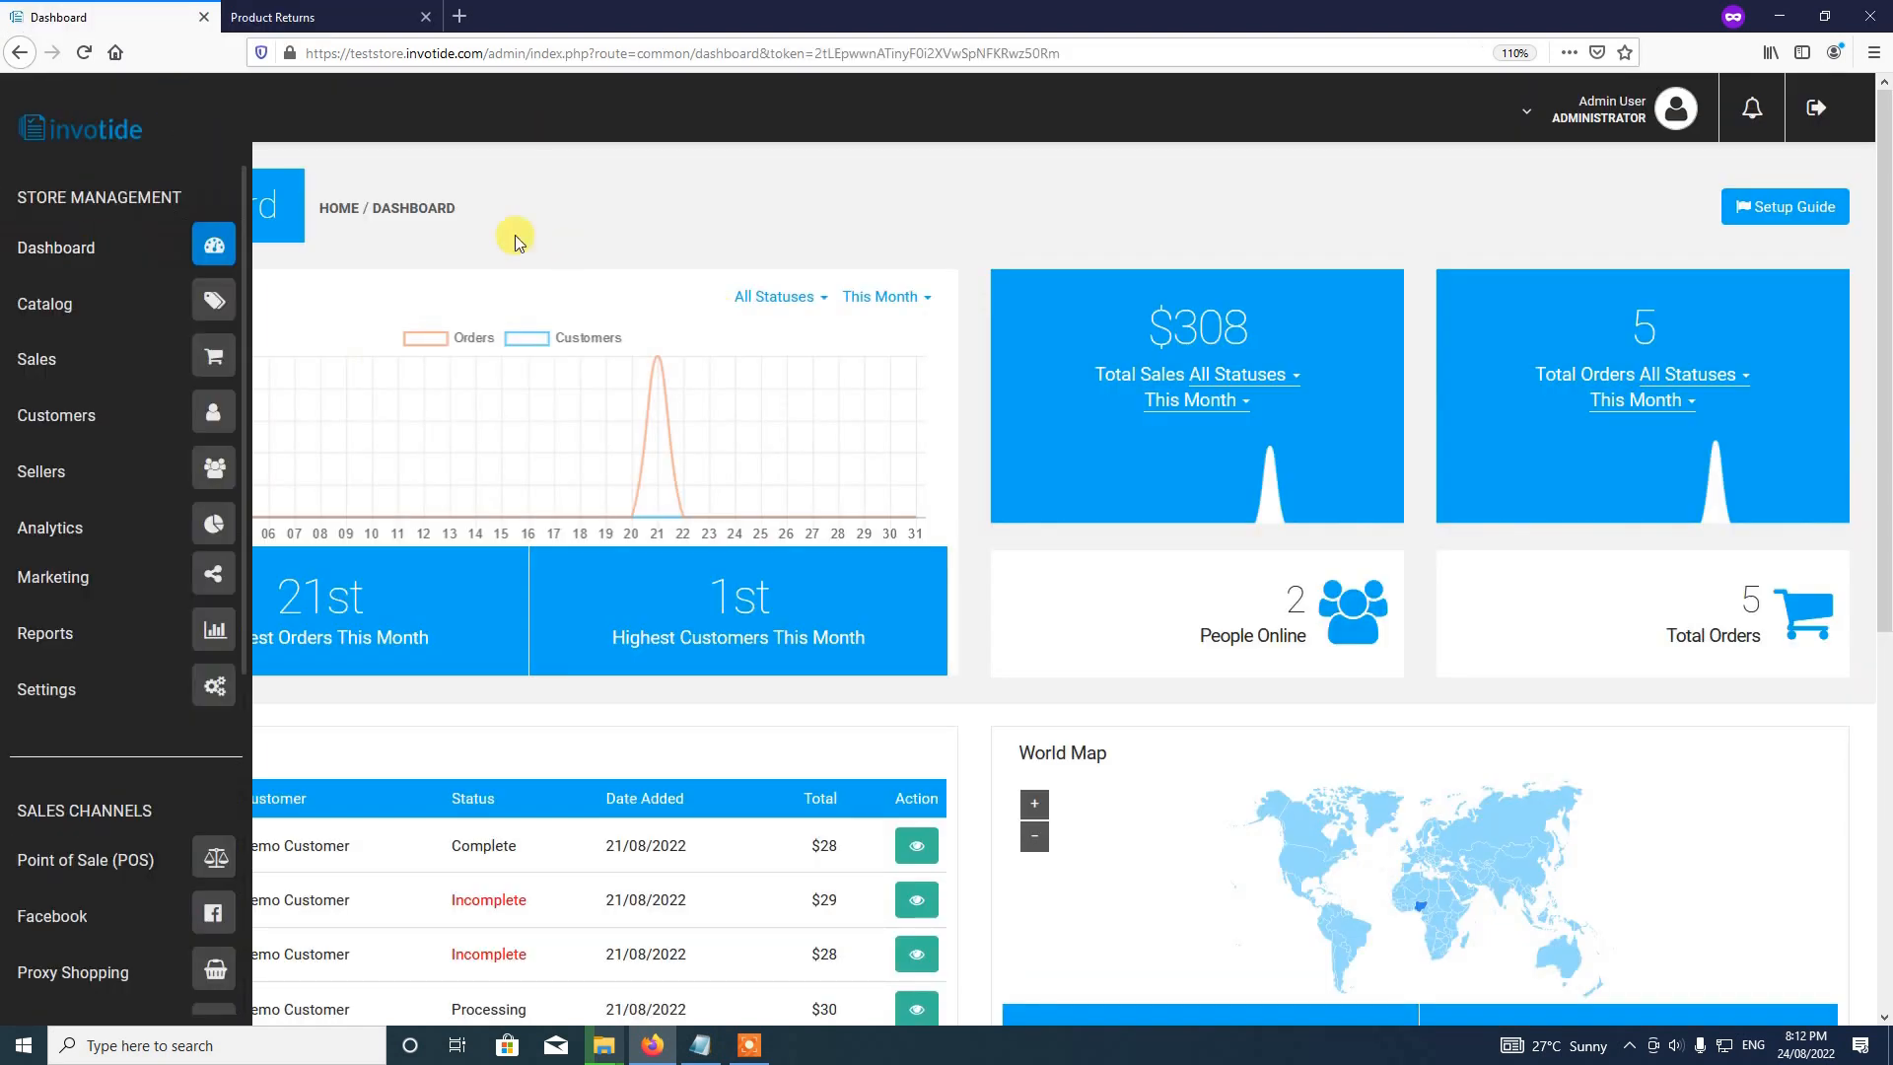
mouse_move(105, 215)
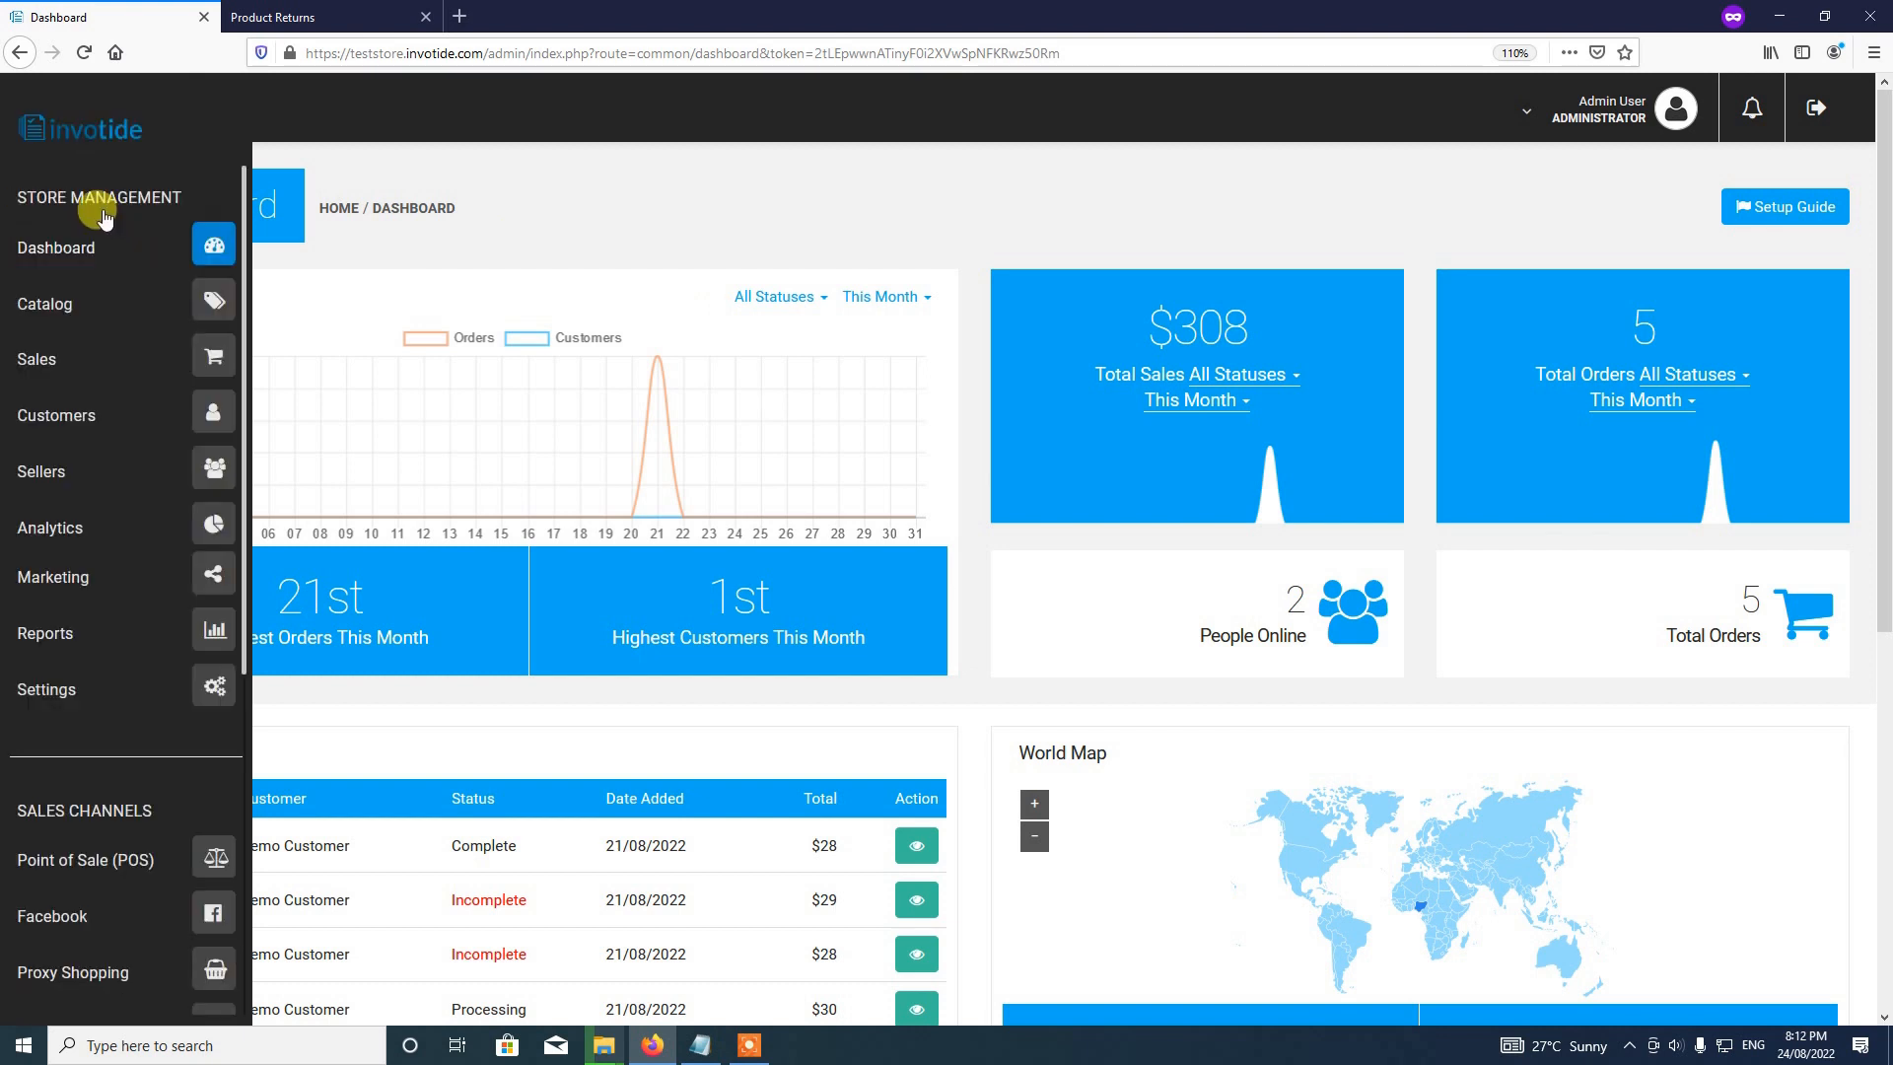
click(209, 369)
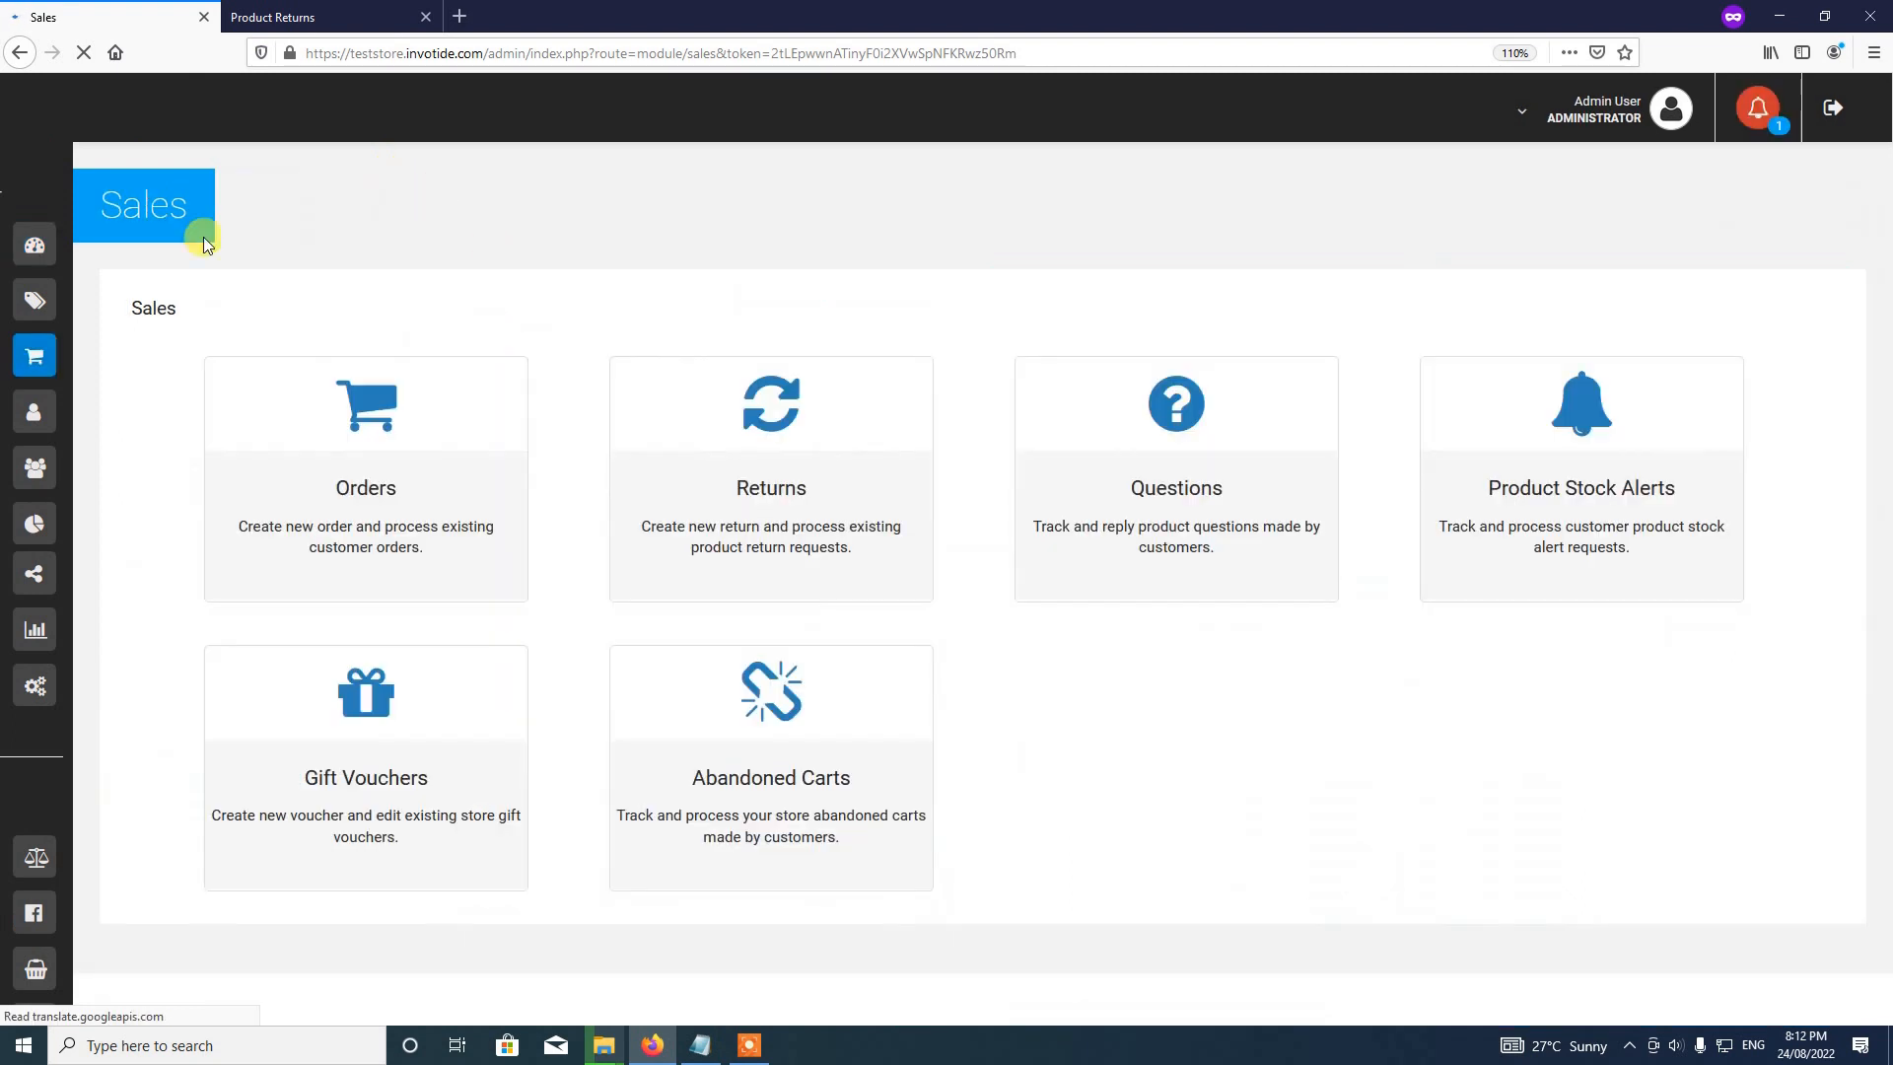
click(783, 484)
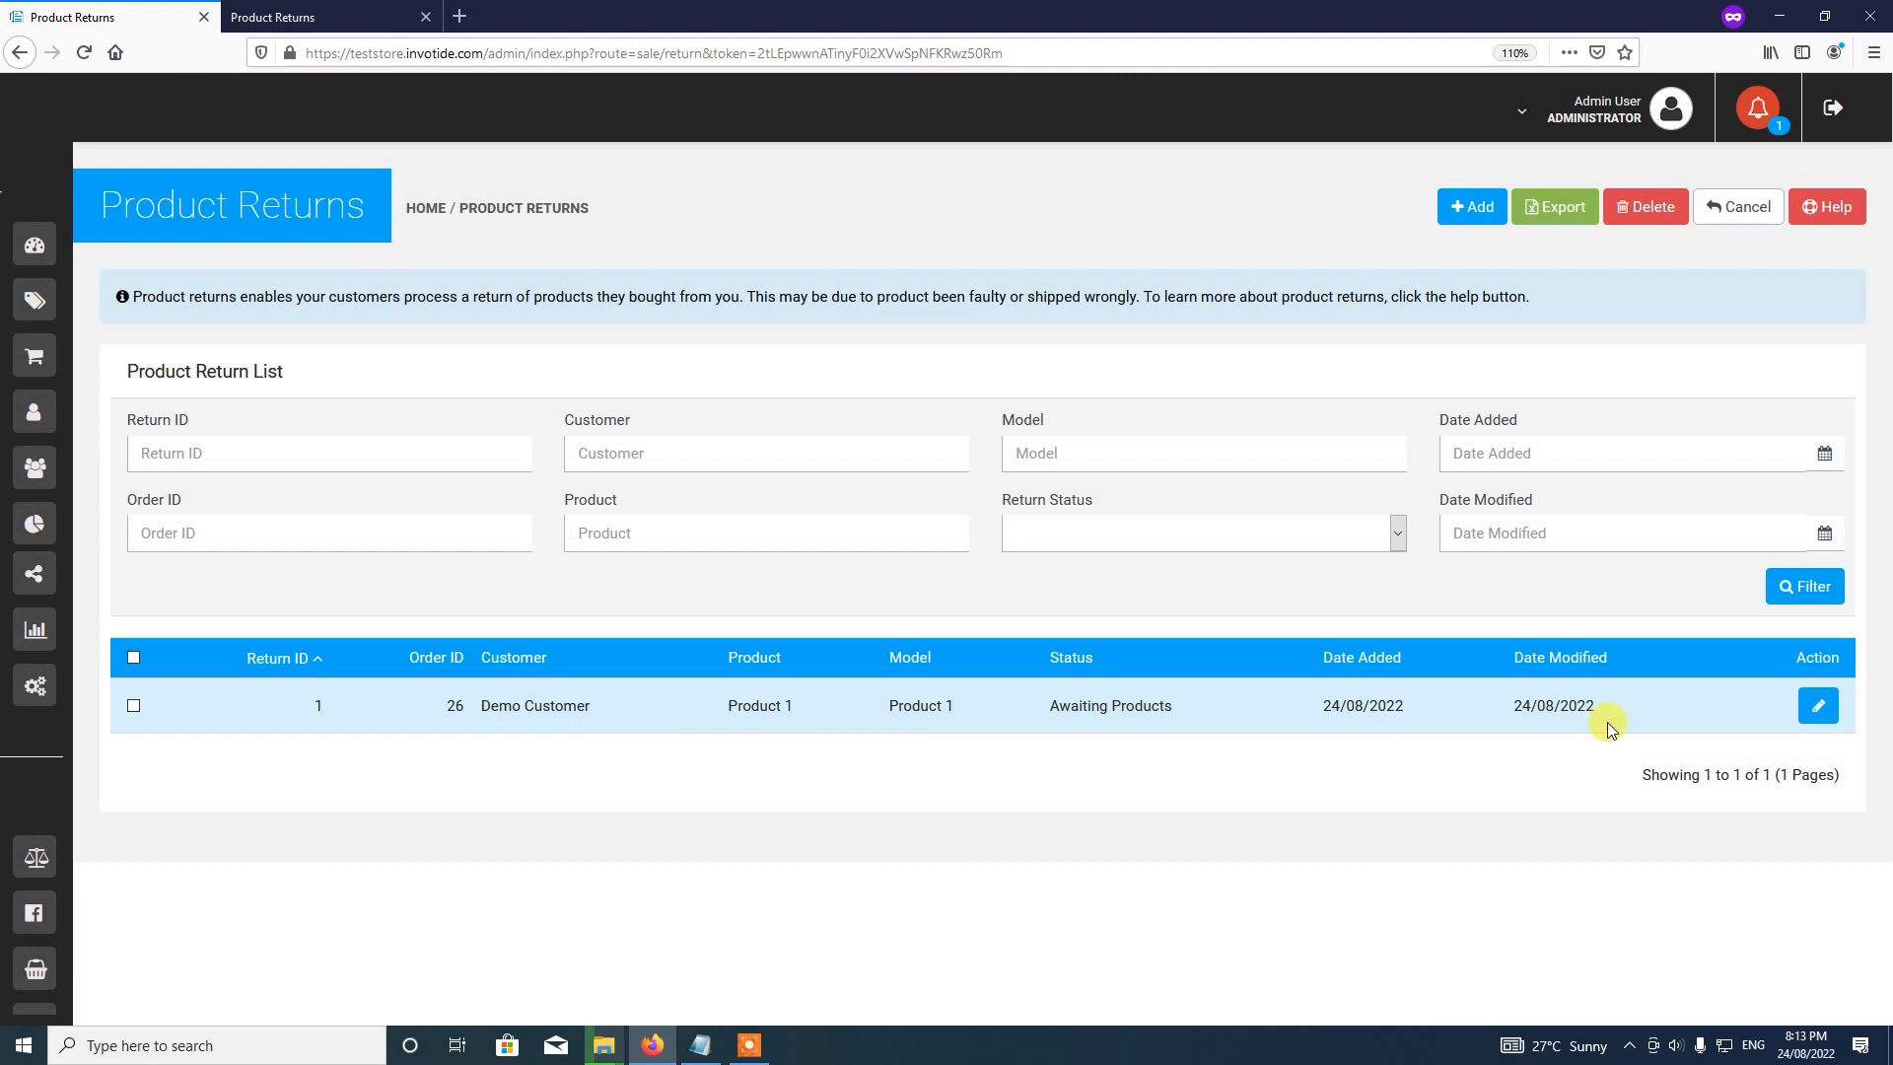
Step: Open return 1 for editing, look over its General details, then switch to its History tab
click(1815, 707)
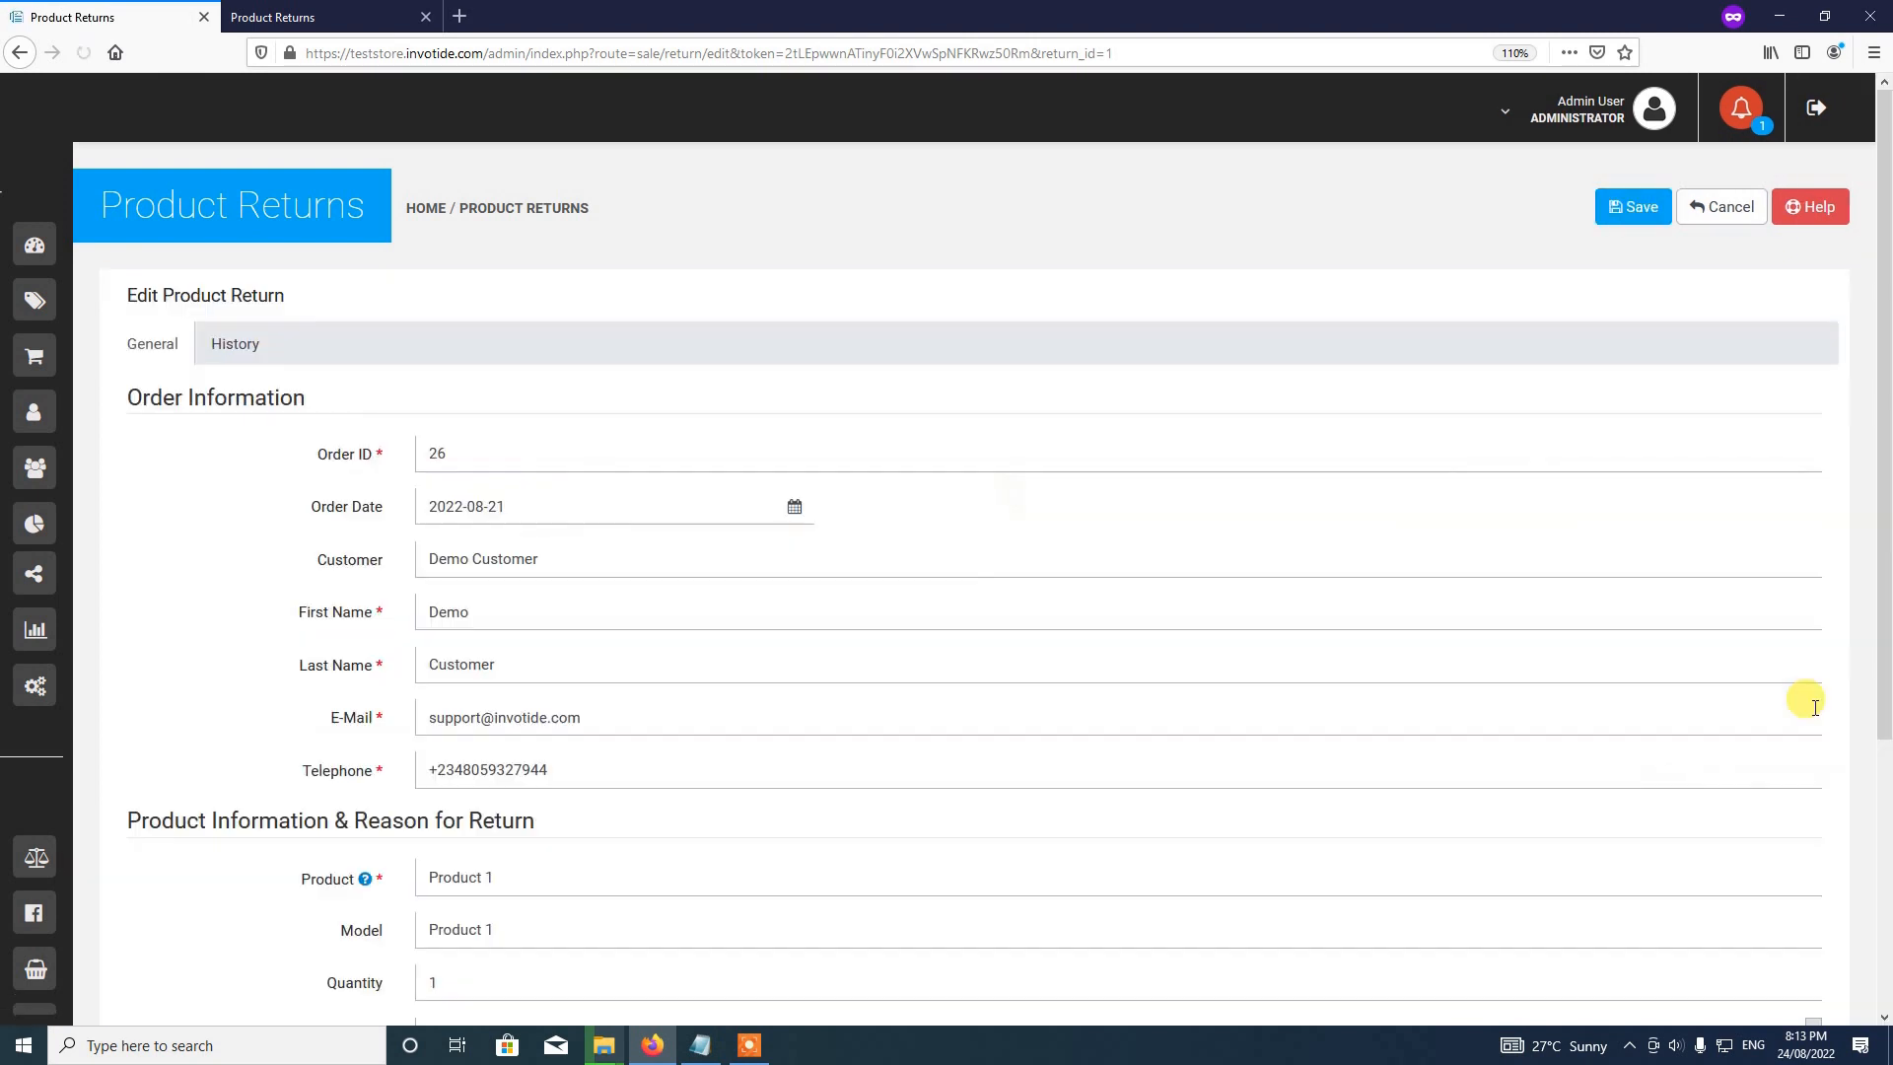
scroll(1006, 494, down, 3)
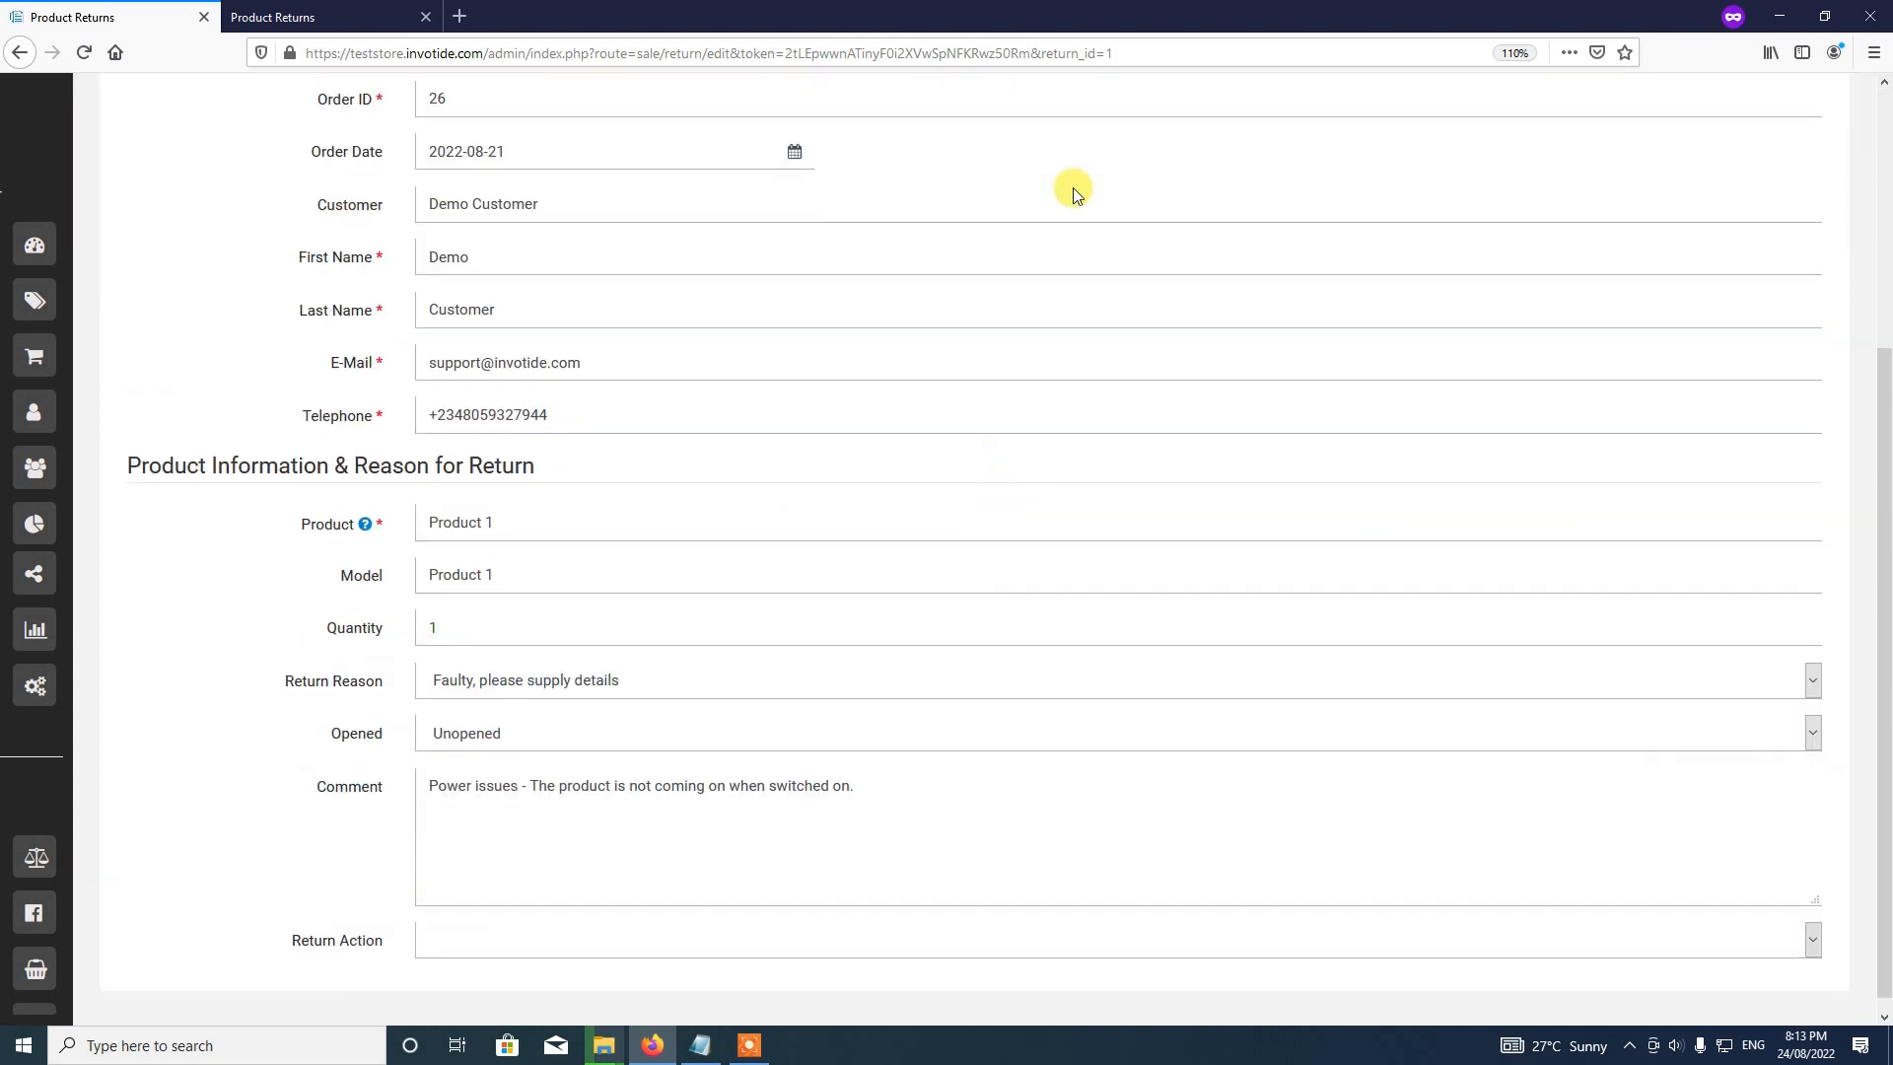
scroll(762, 572, up, 3)
scroll(762, 572, down, 3)
scroll(573, 574, down, 1)
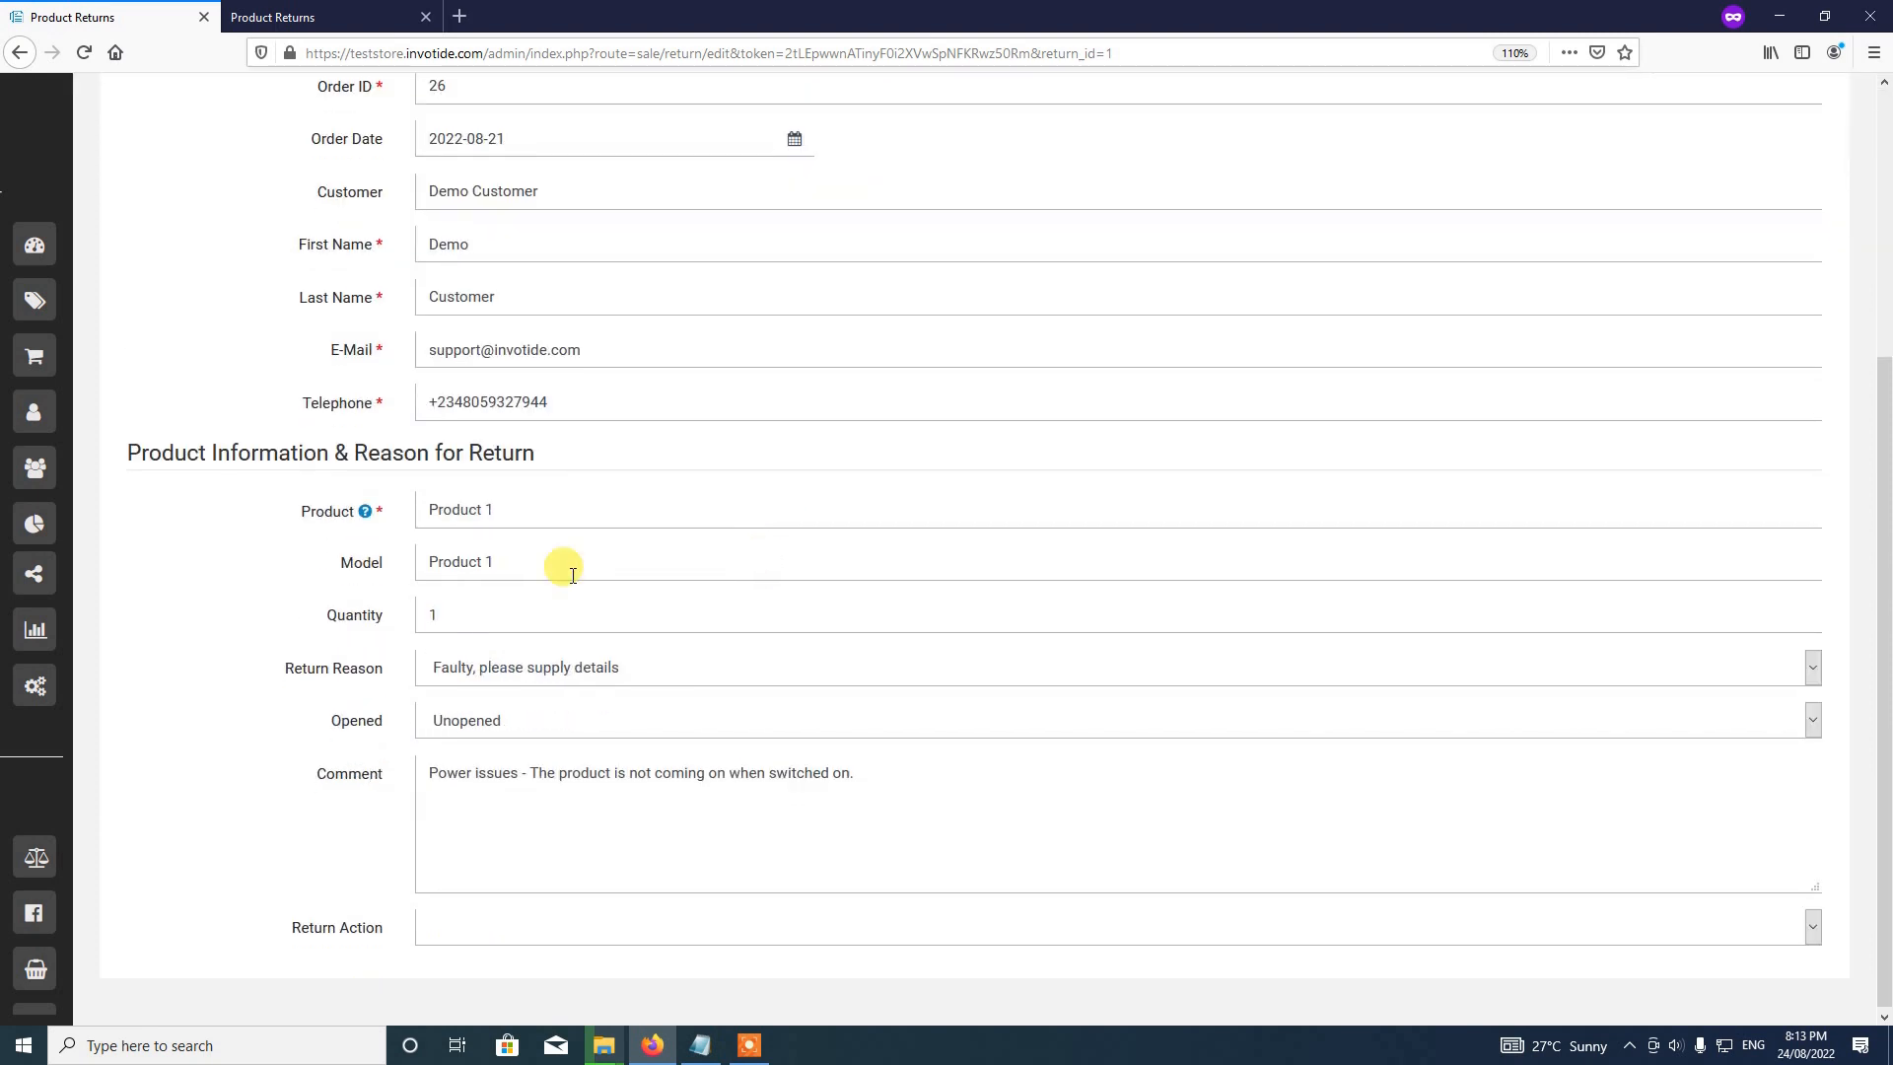
scroll(572, 575, up, 3)
scroll(572, 575, down, 3)
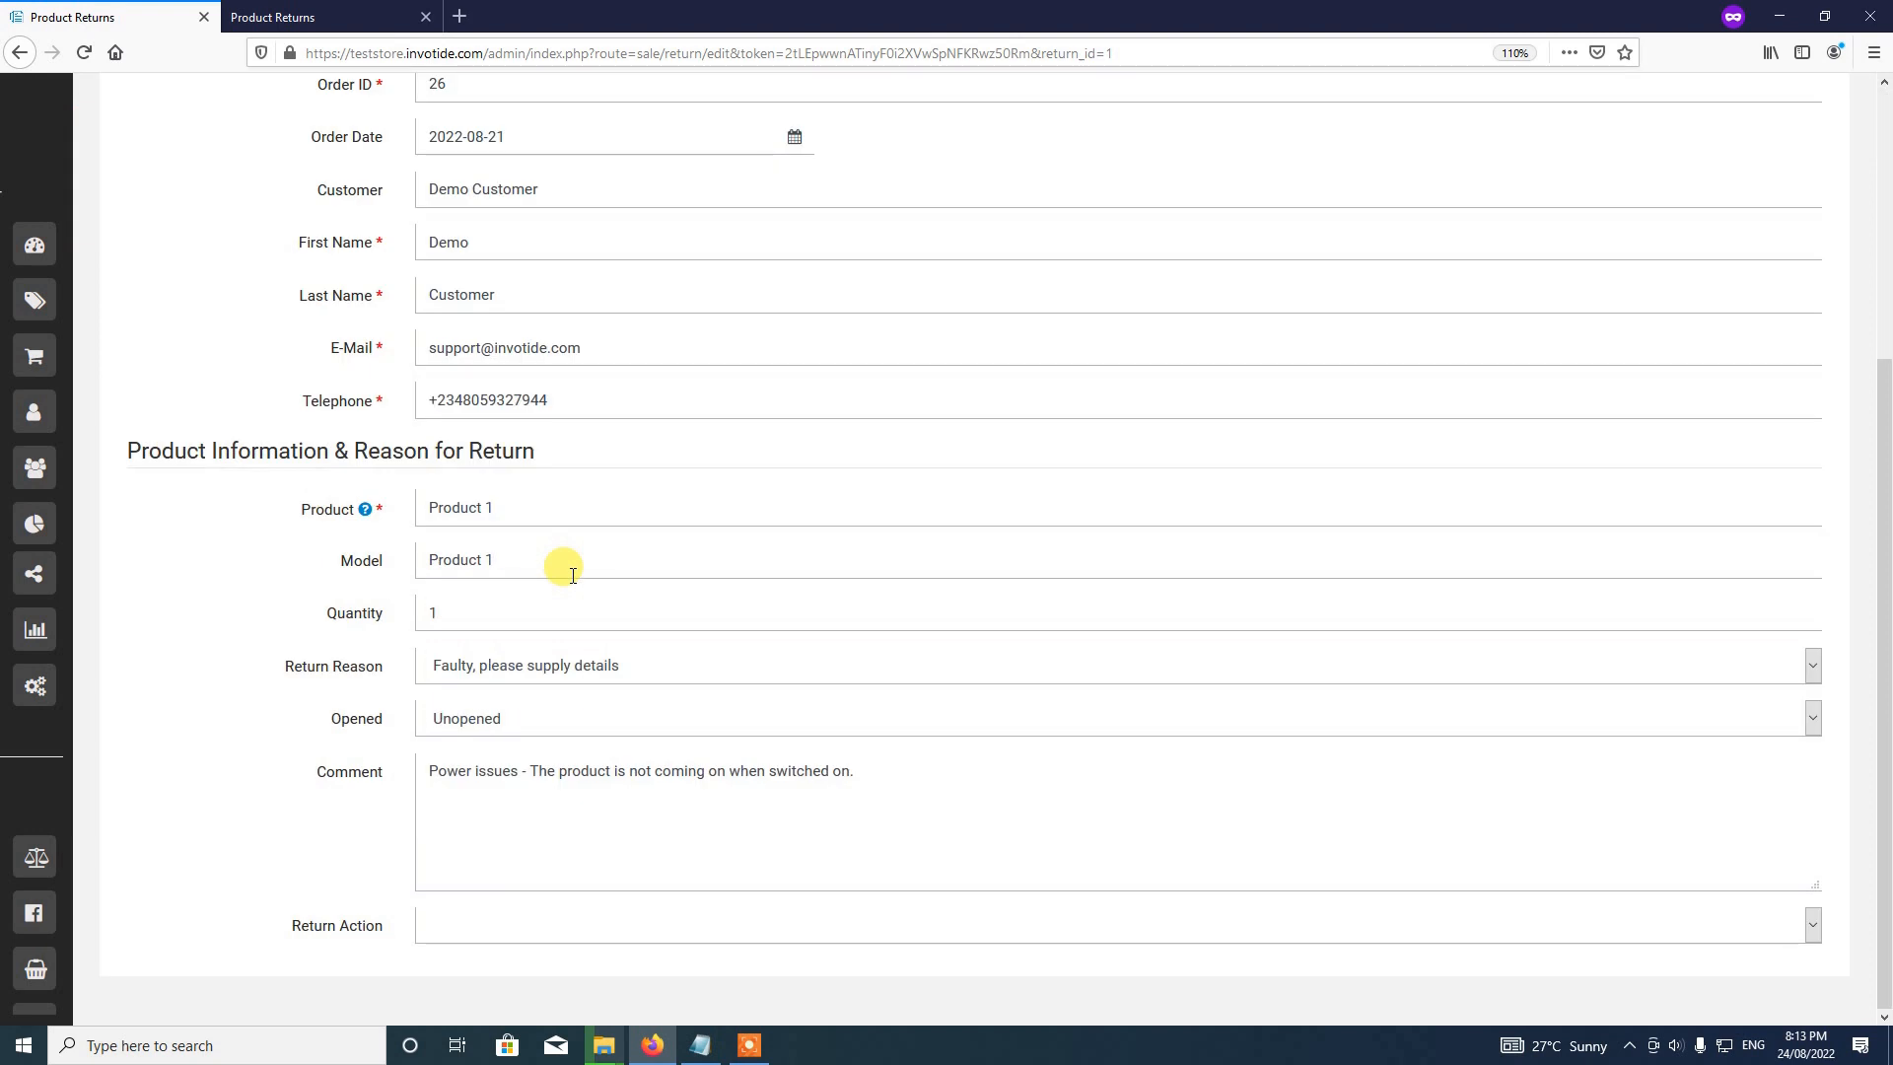
scroll(573, 575, up, 3)
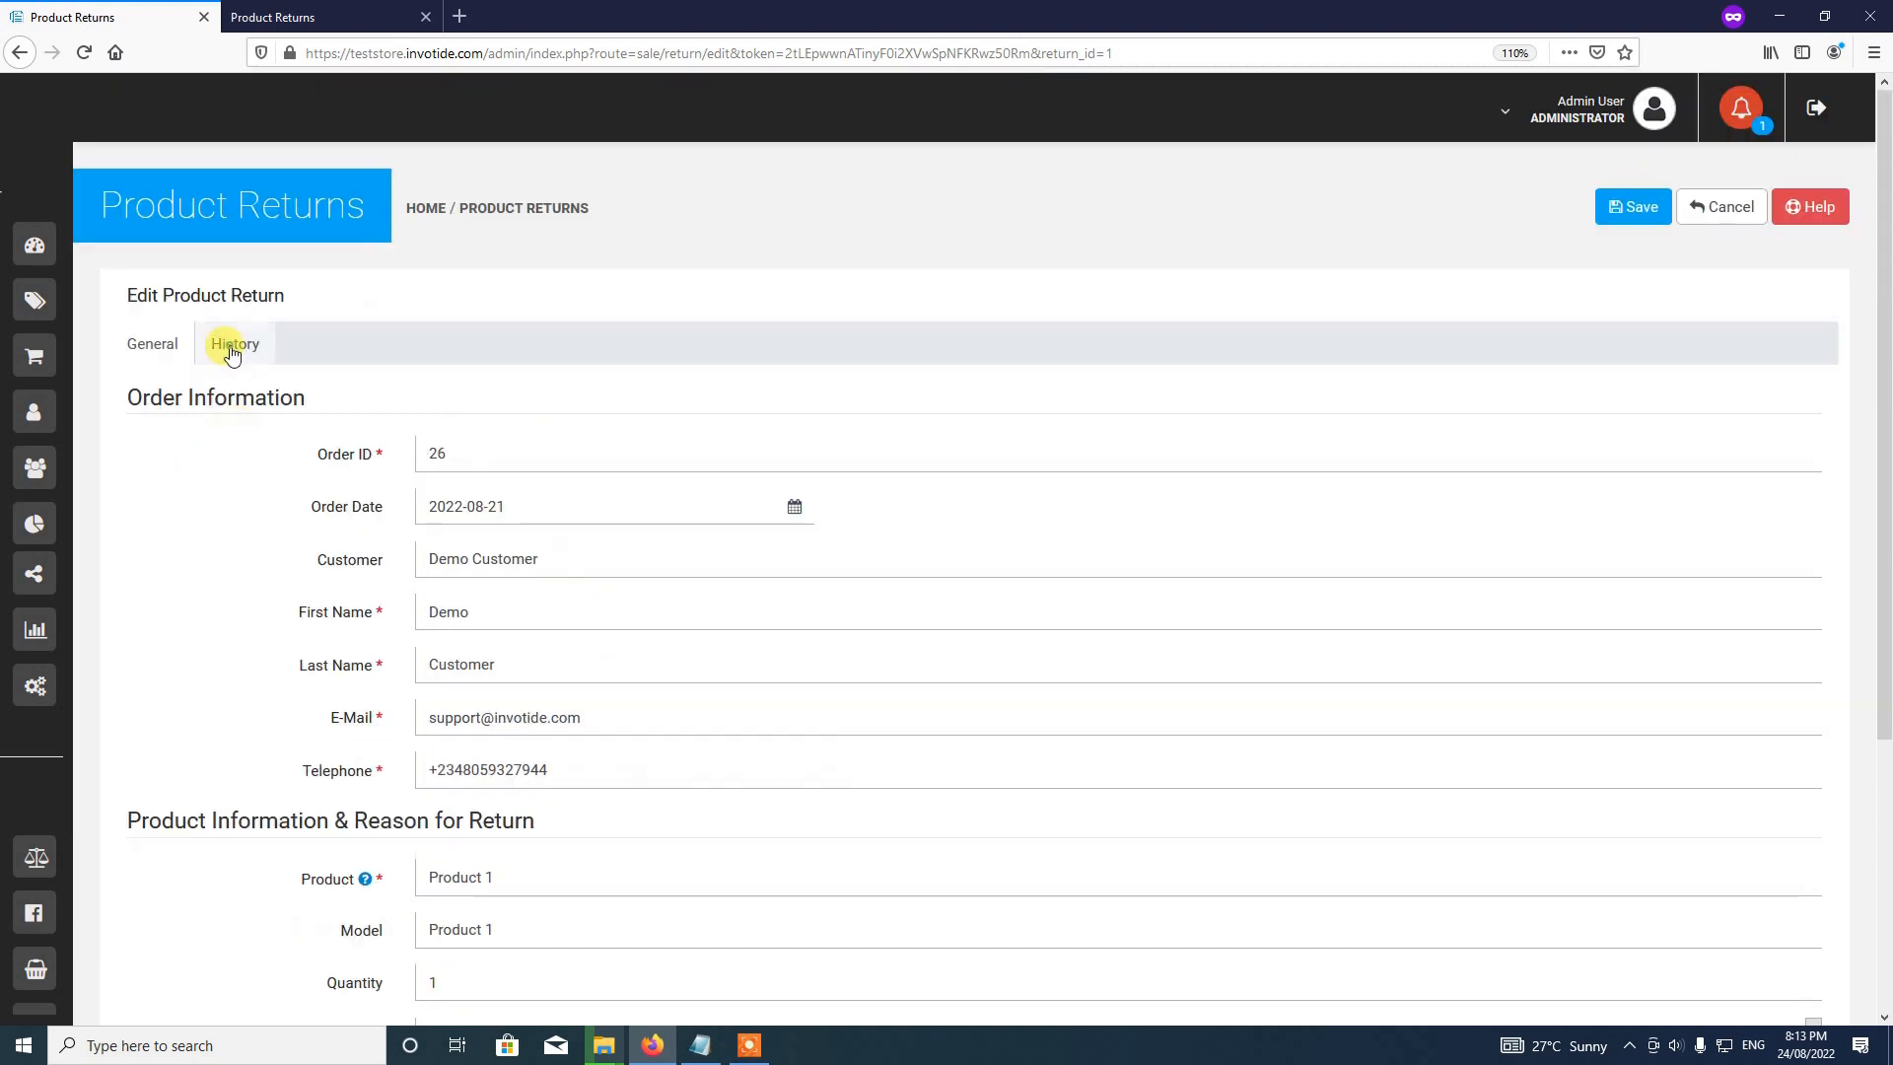
click(232, 346)
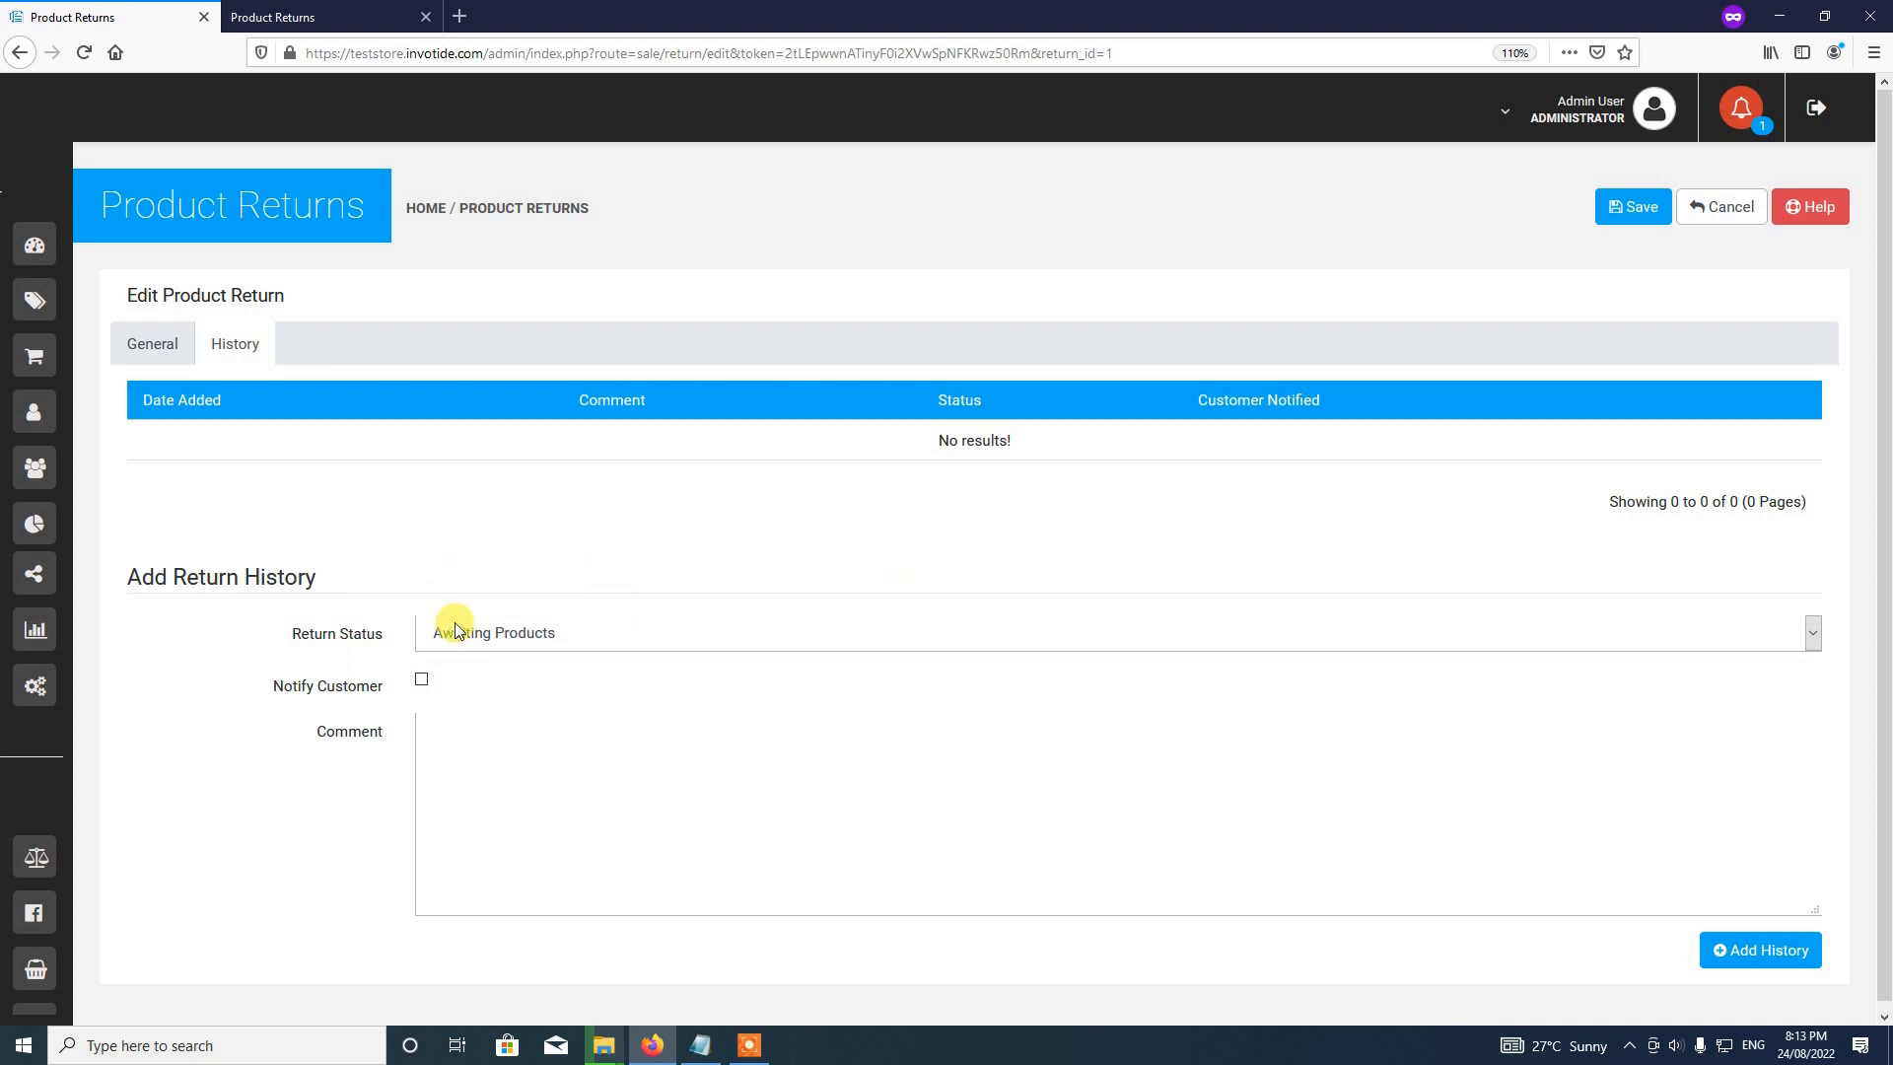
Step: Set the new history entry's Return Status to Pending and tick Notify Customer
click(504, 654)
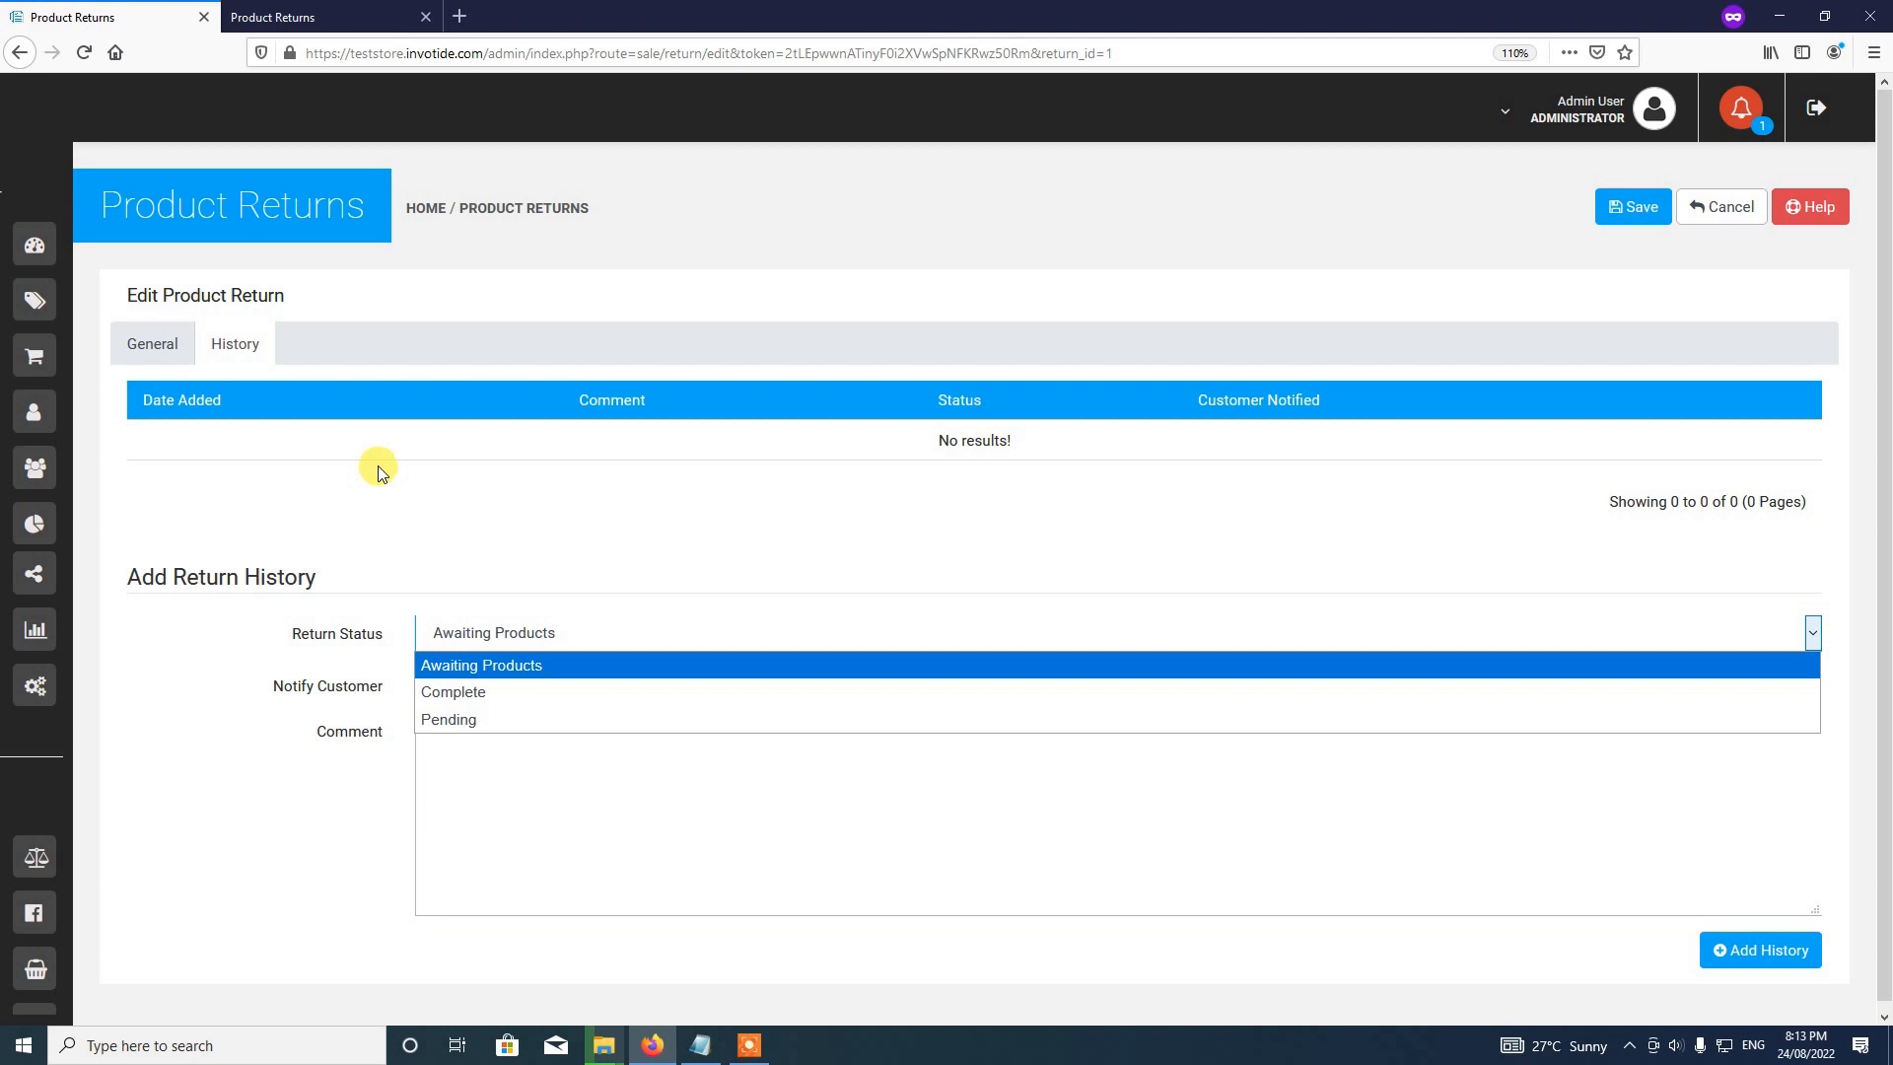
click(443, 619)
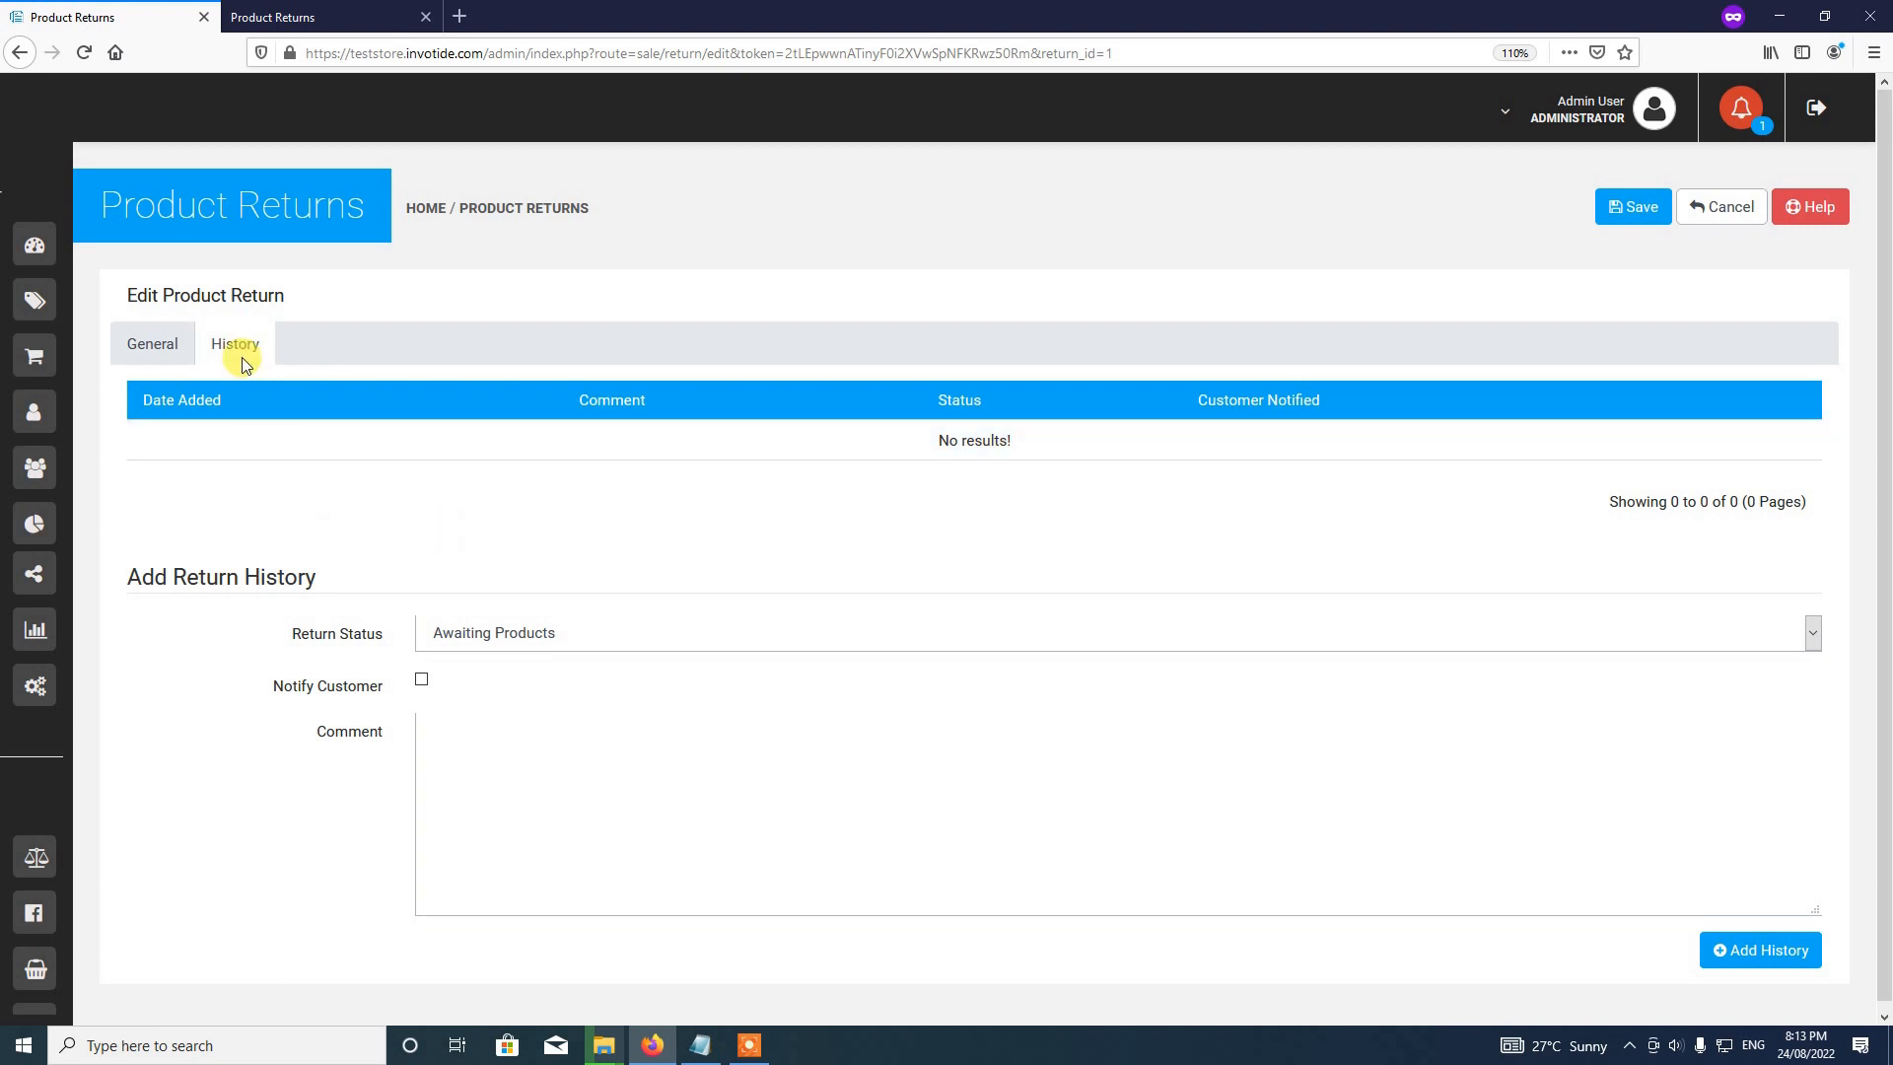
click(532, 645)
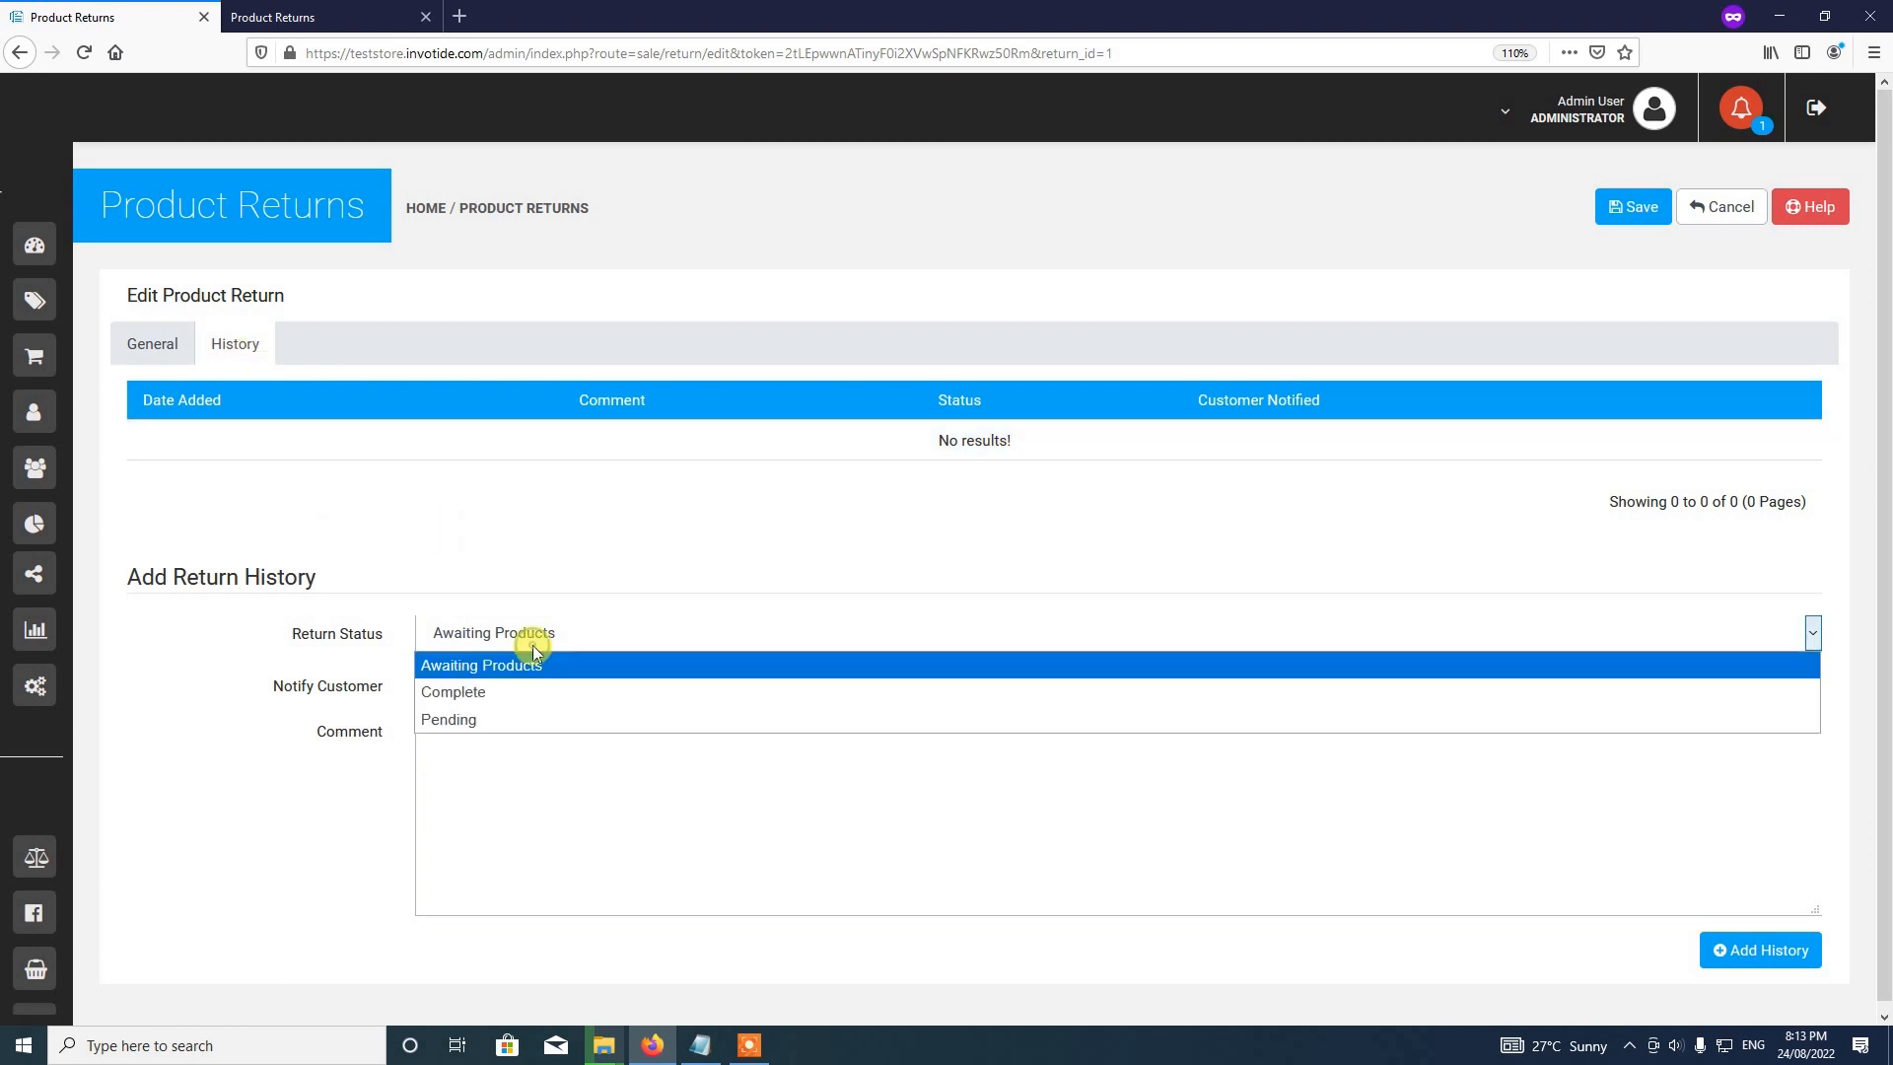
click(523, 719)
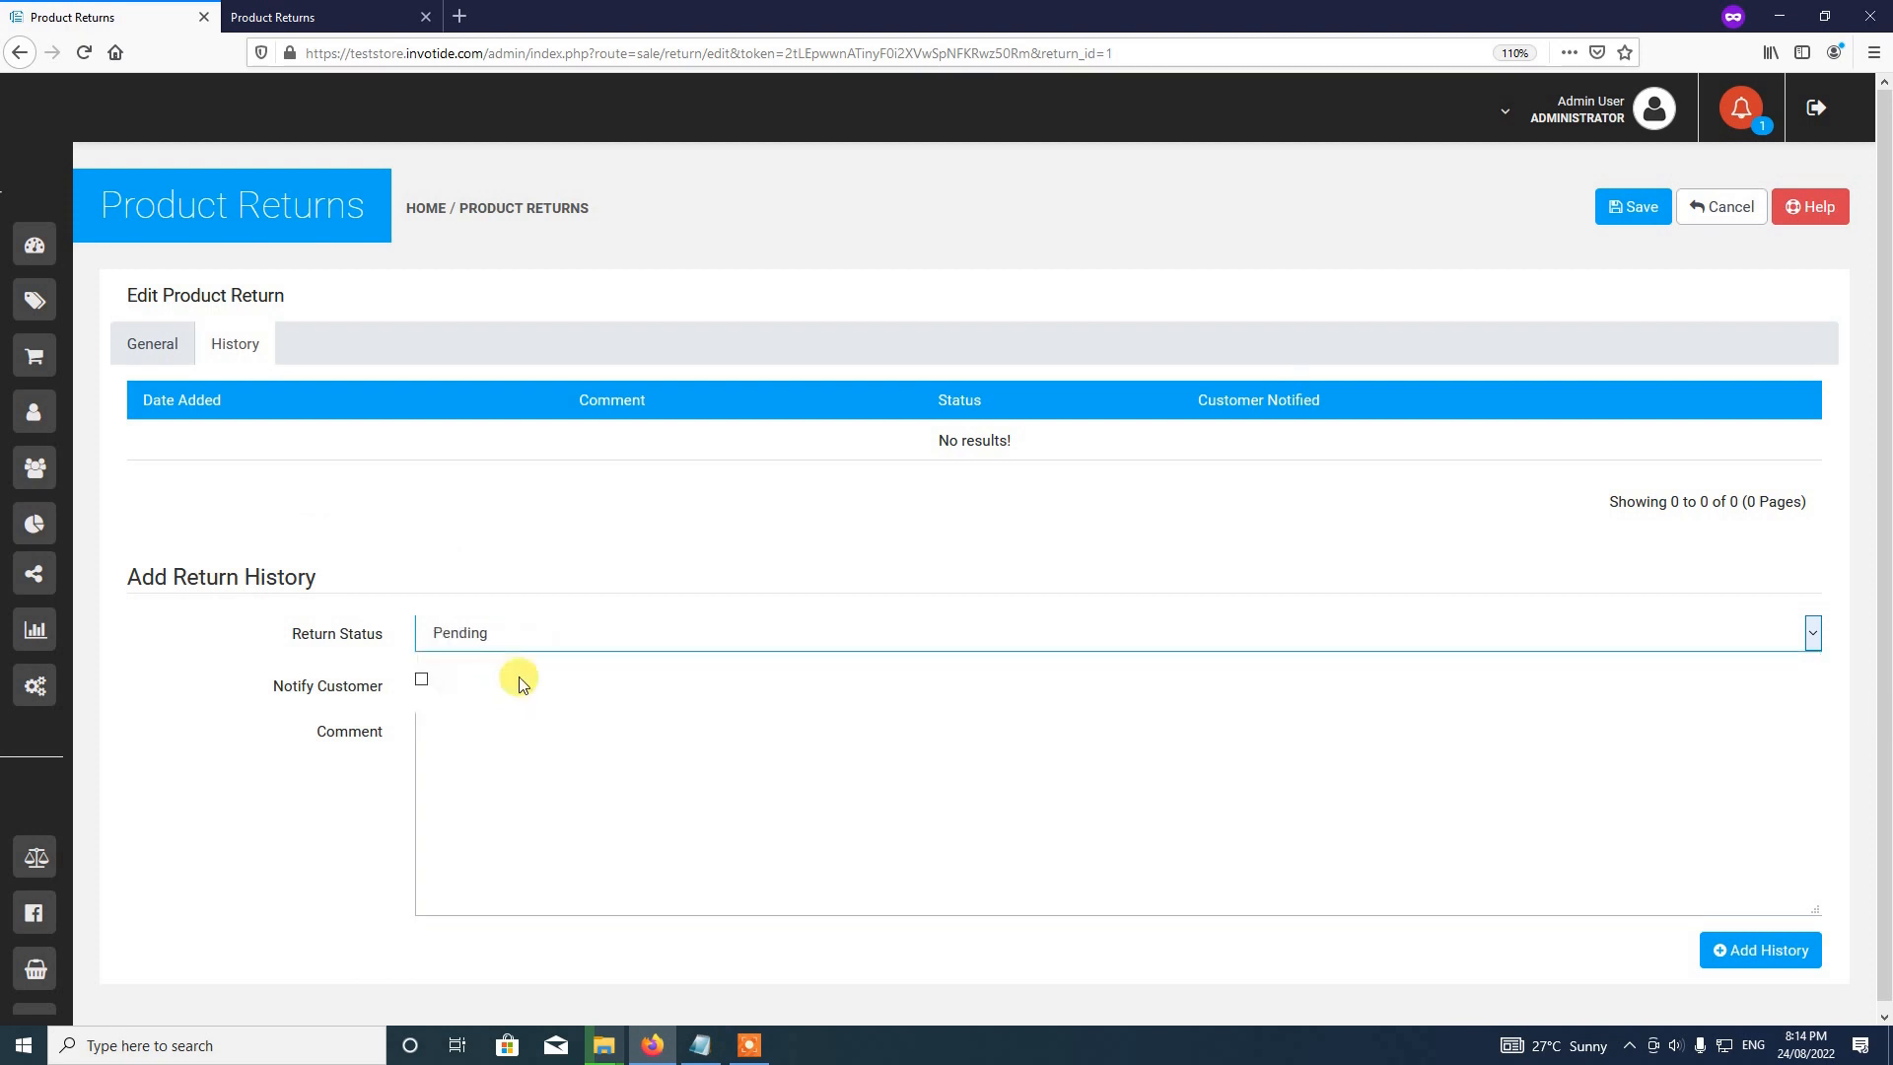
click(422, 680)
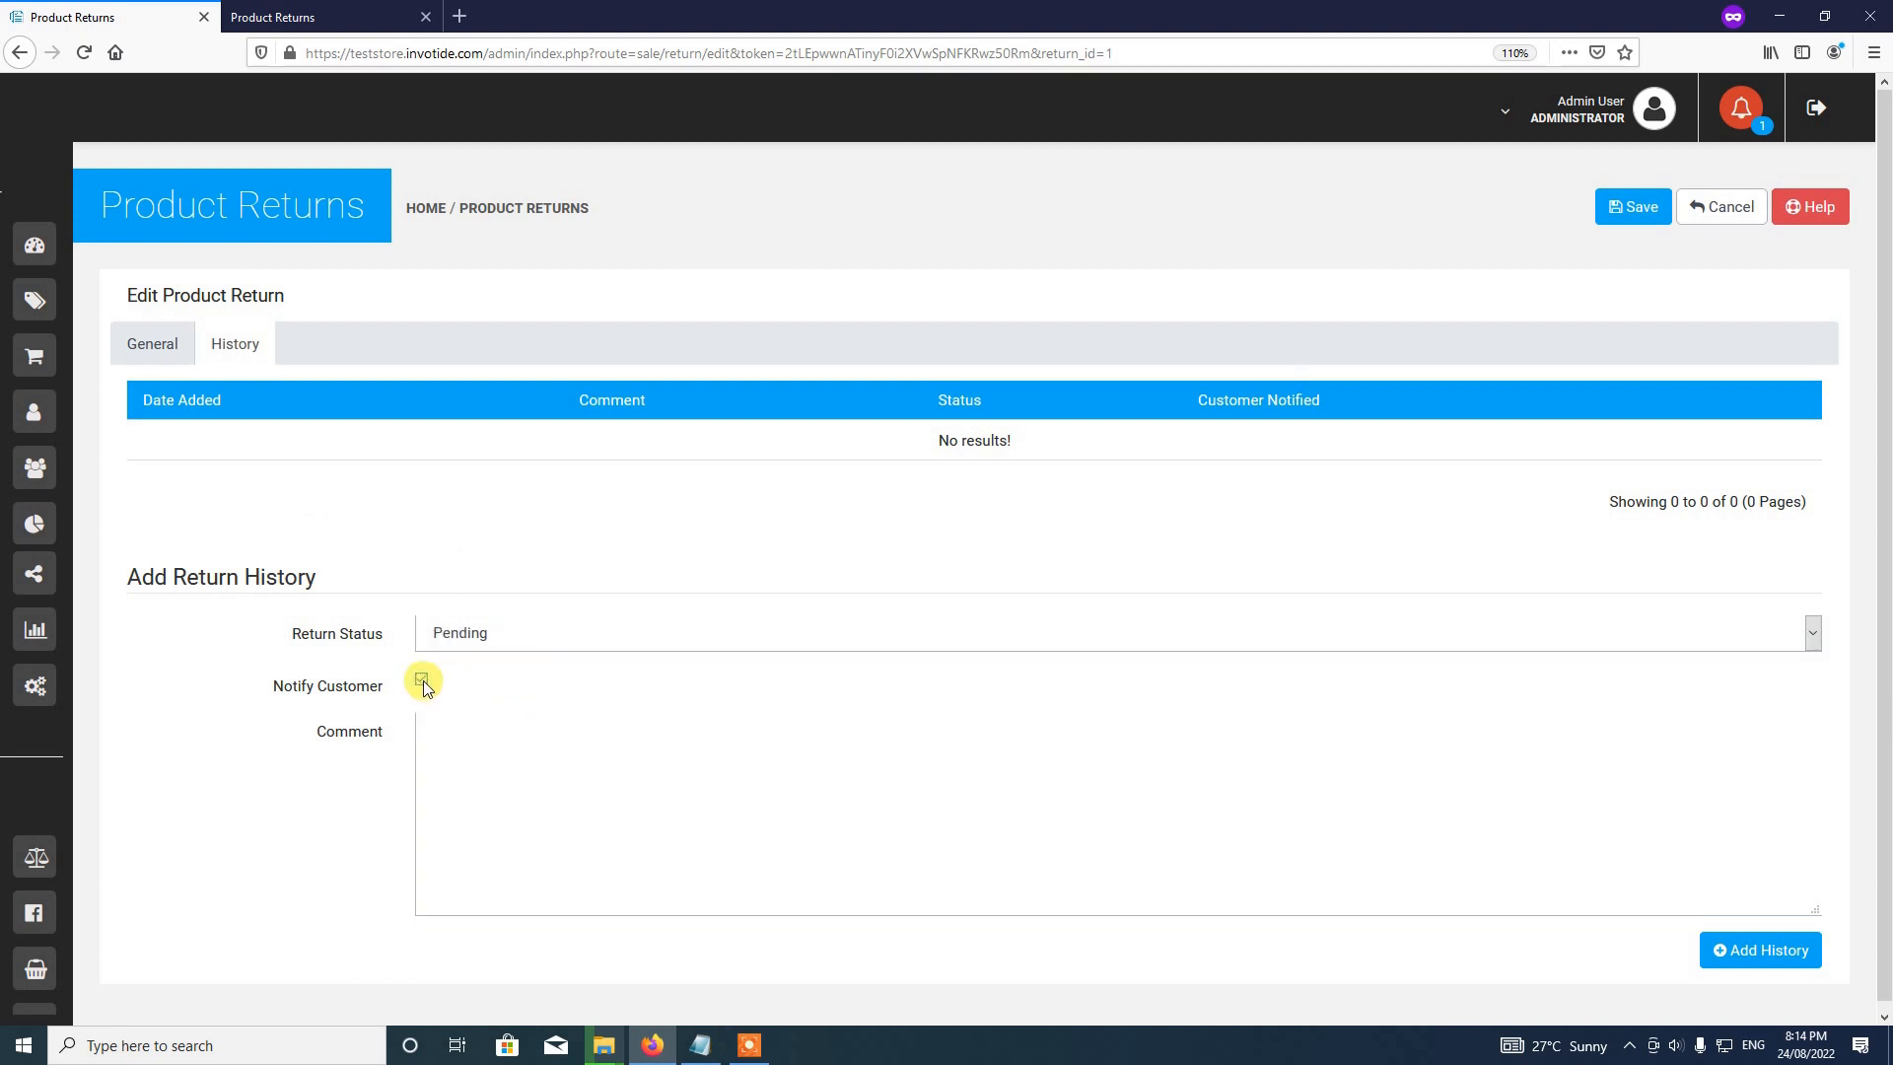
Step: Write the comment 'We have received your request and will get back to you soon.'
click(445, 775)
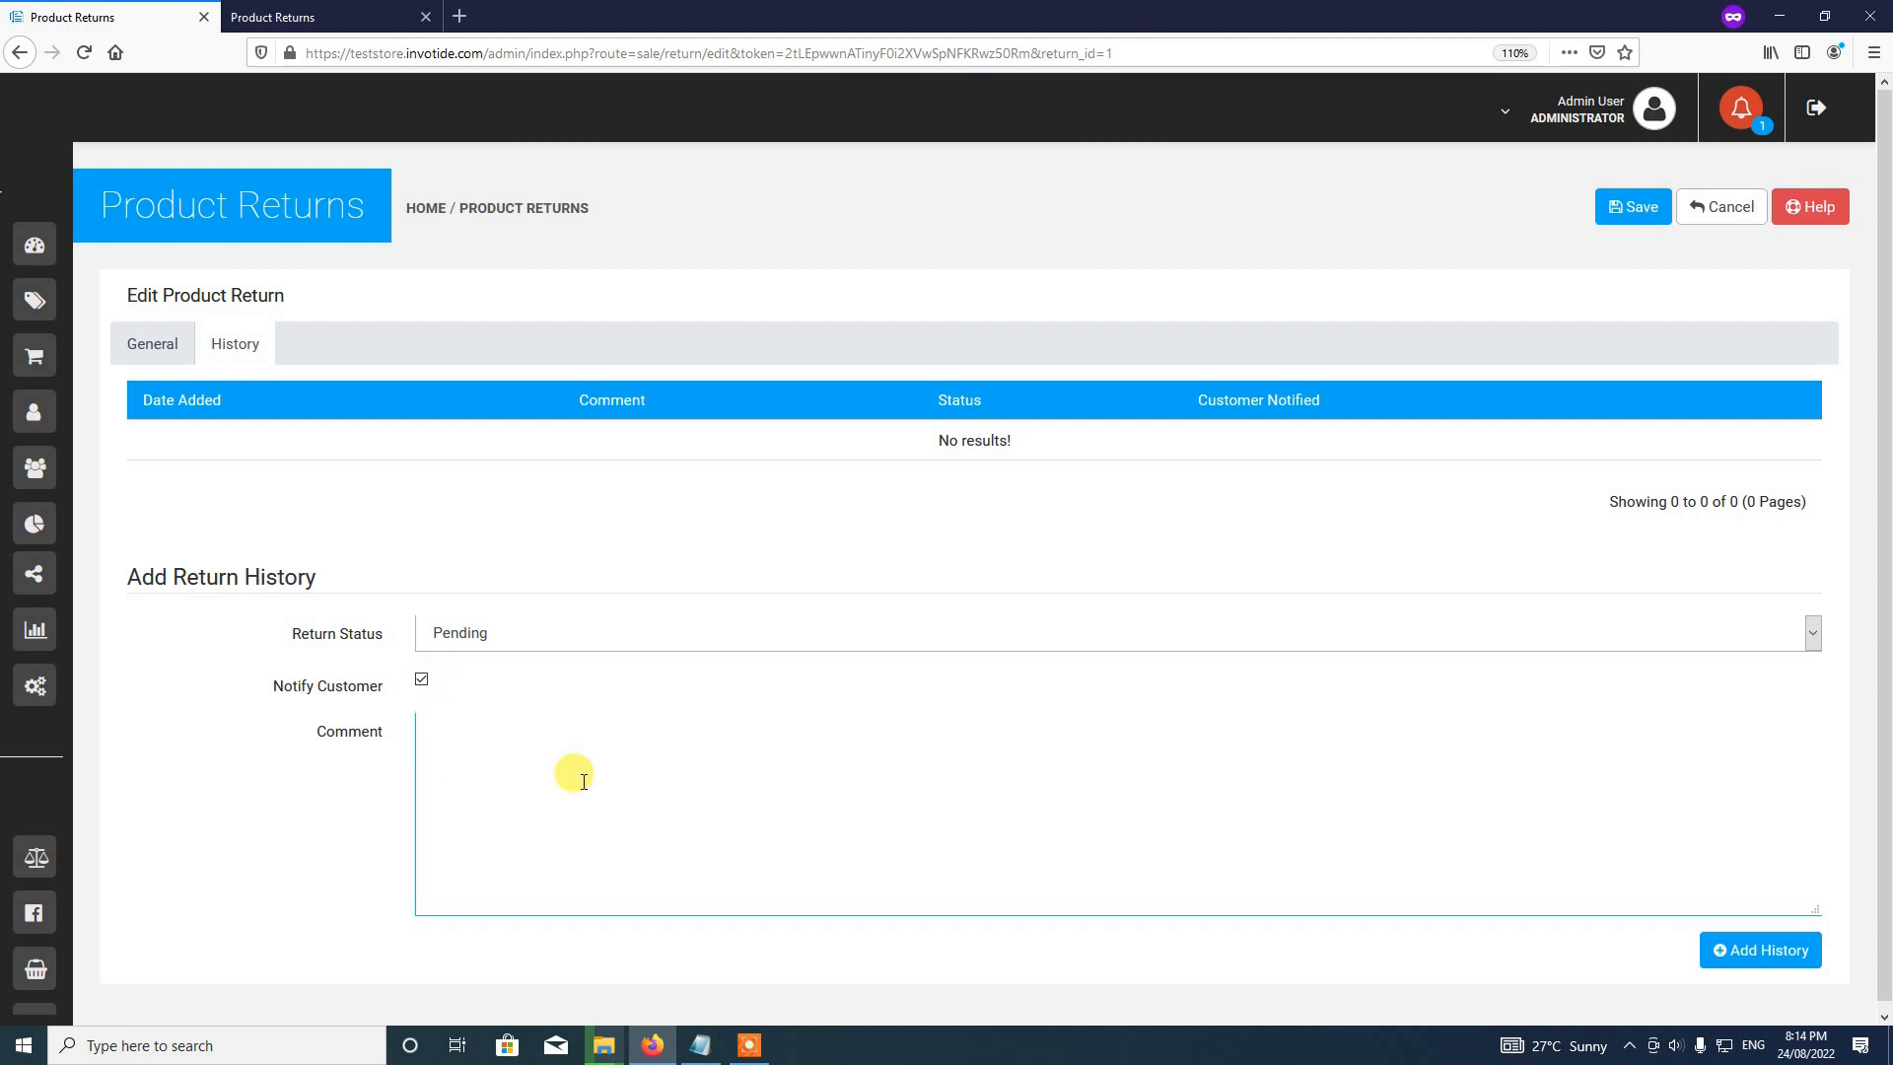
text(W)
key(BackSpace)
text(We have receid)
key(BackSpace)
text(ved your request and will get b)
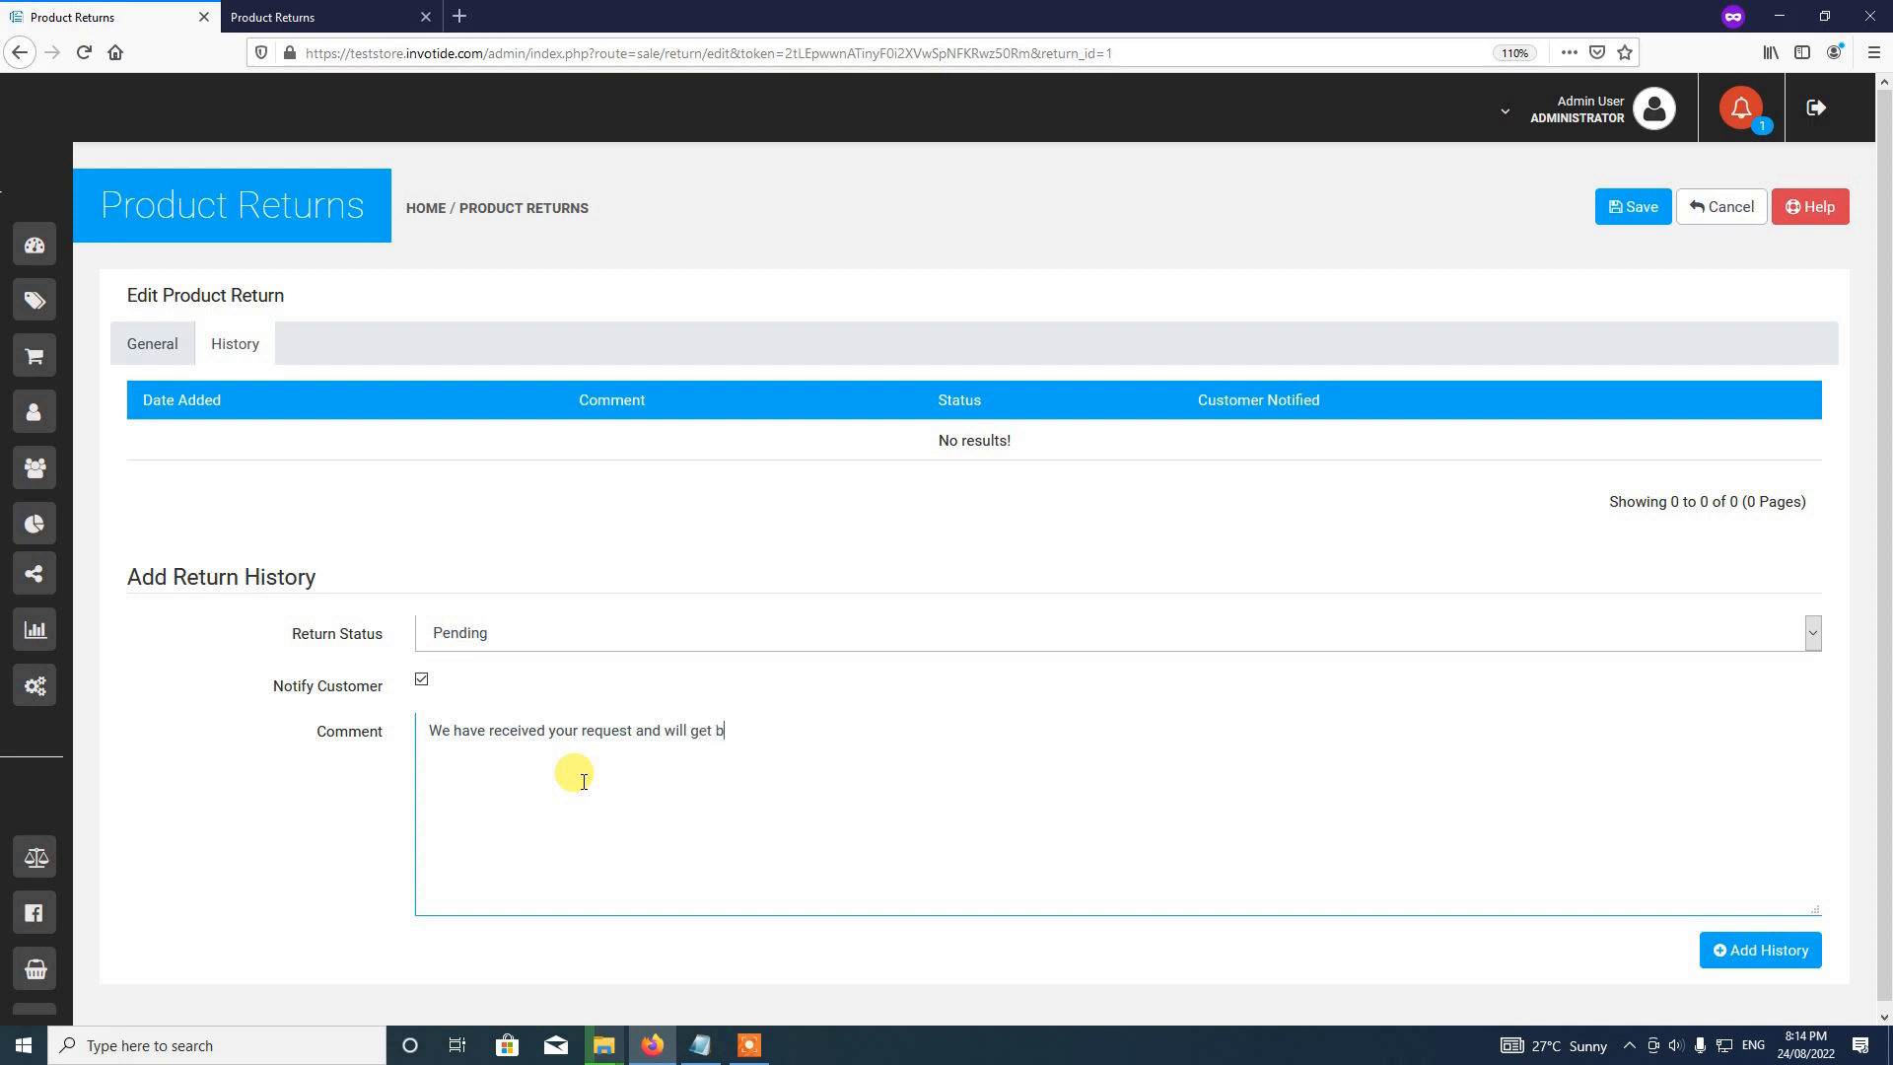
text(ack to you soon.)
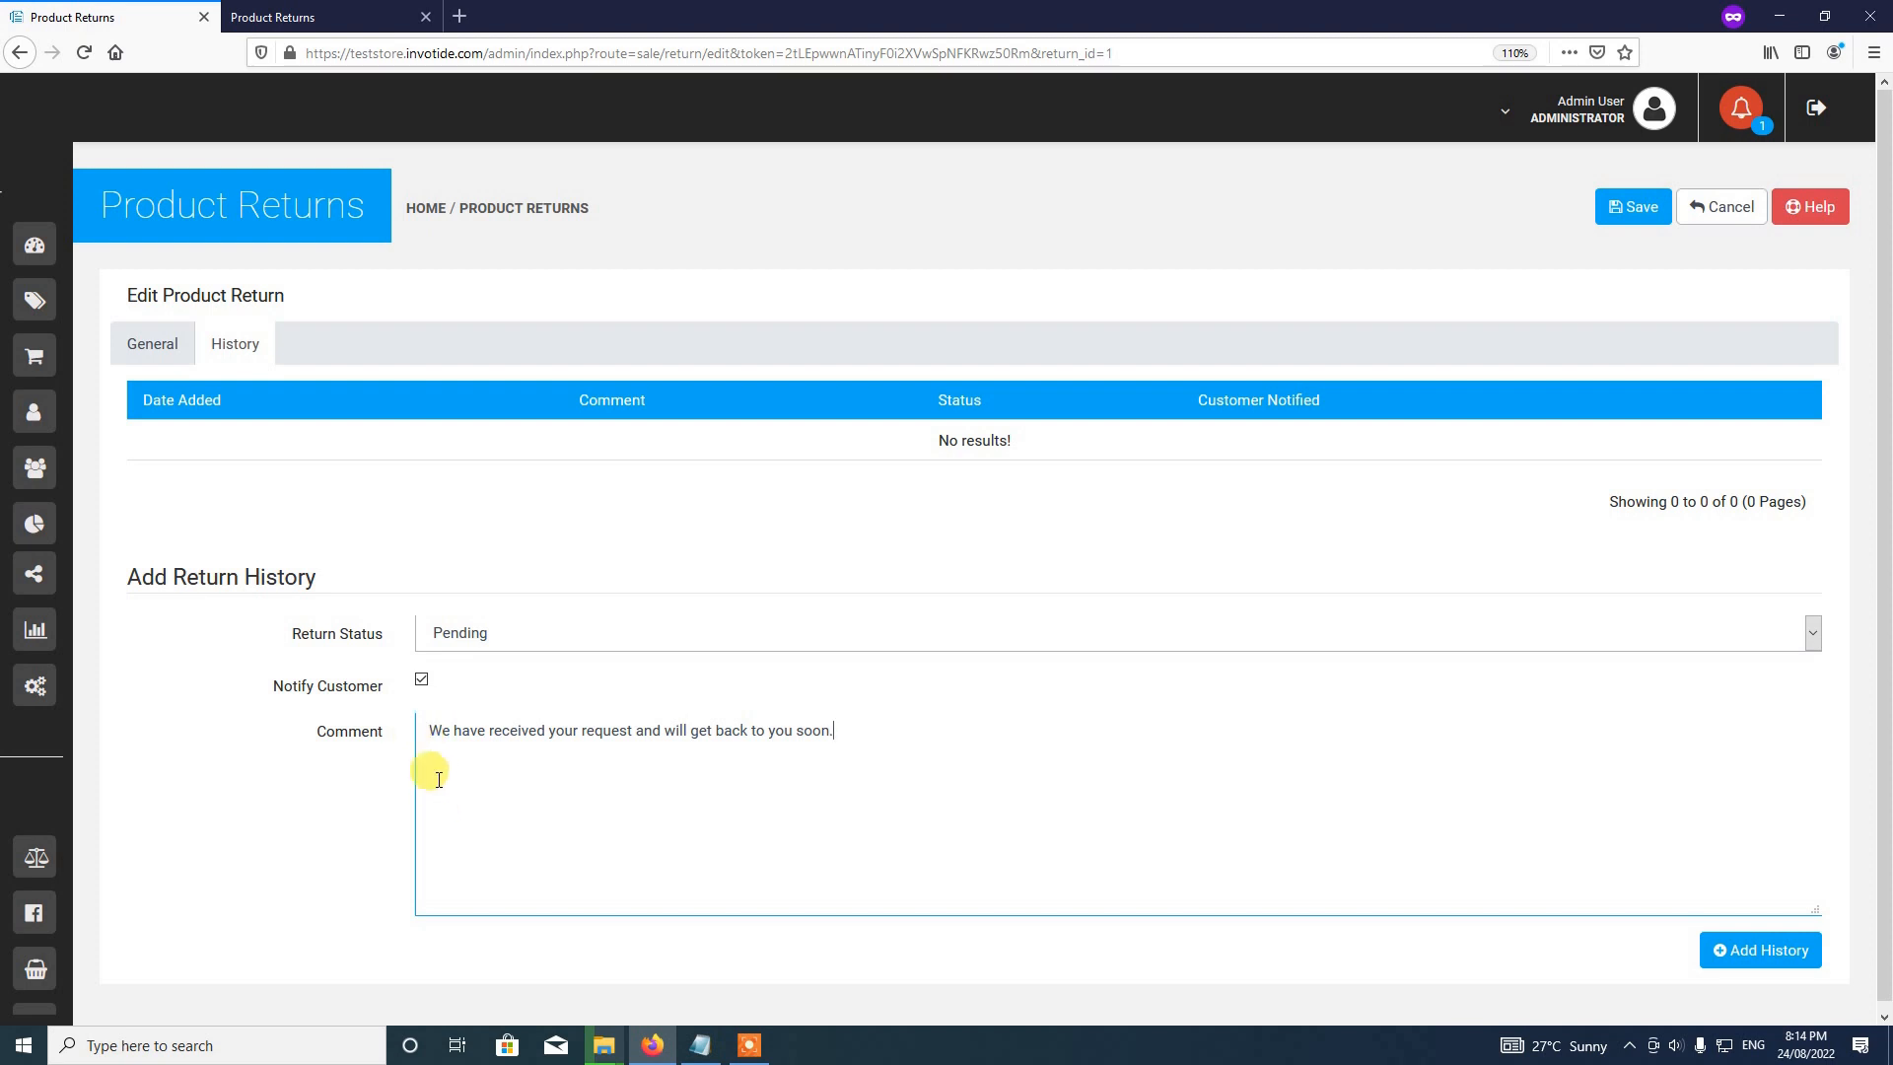
Step: Add the Pending history entry with its comment and customer notification
click(1755, 955)
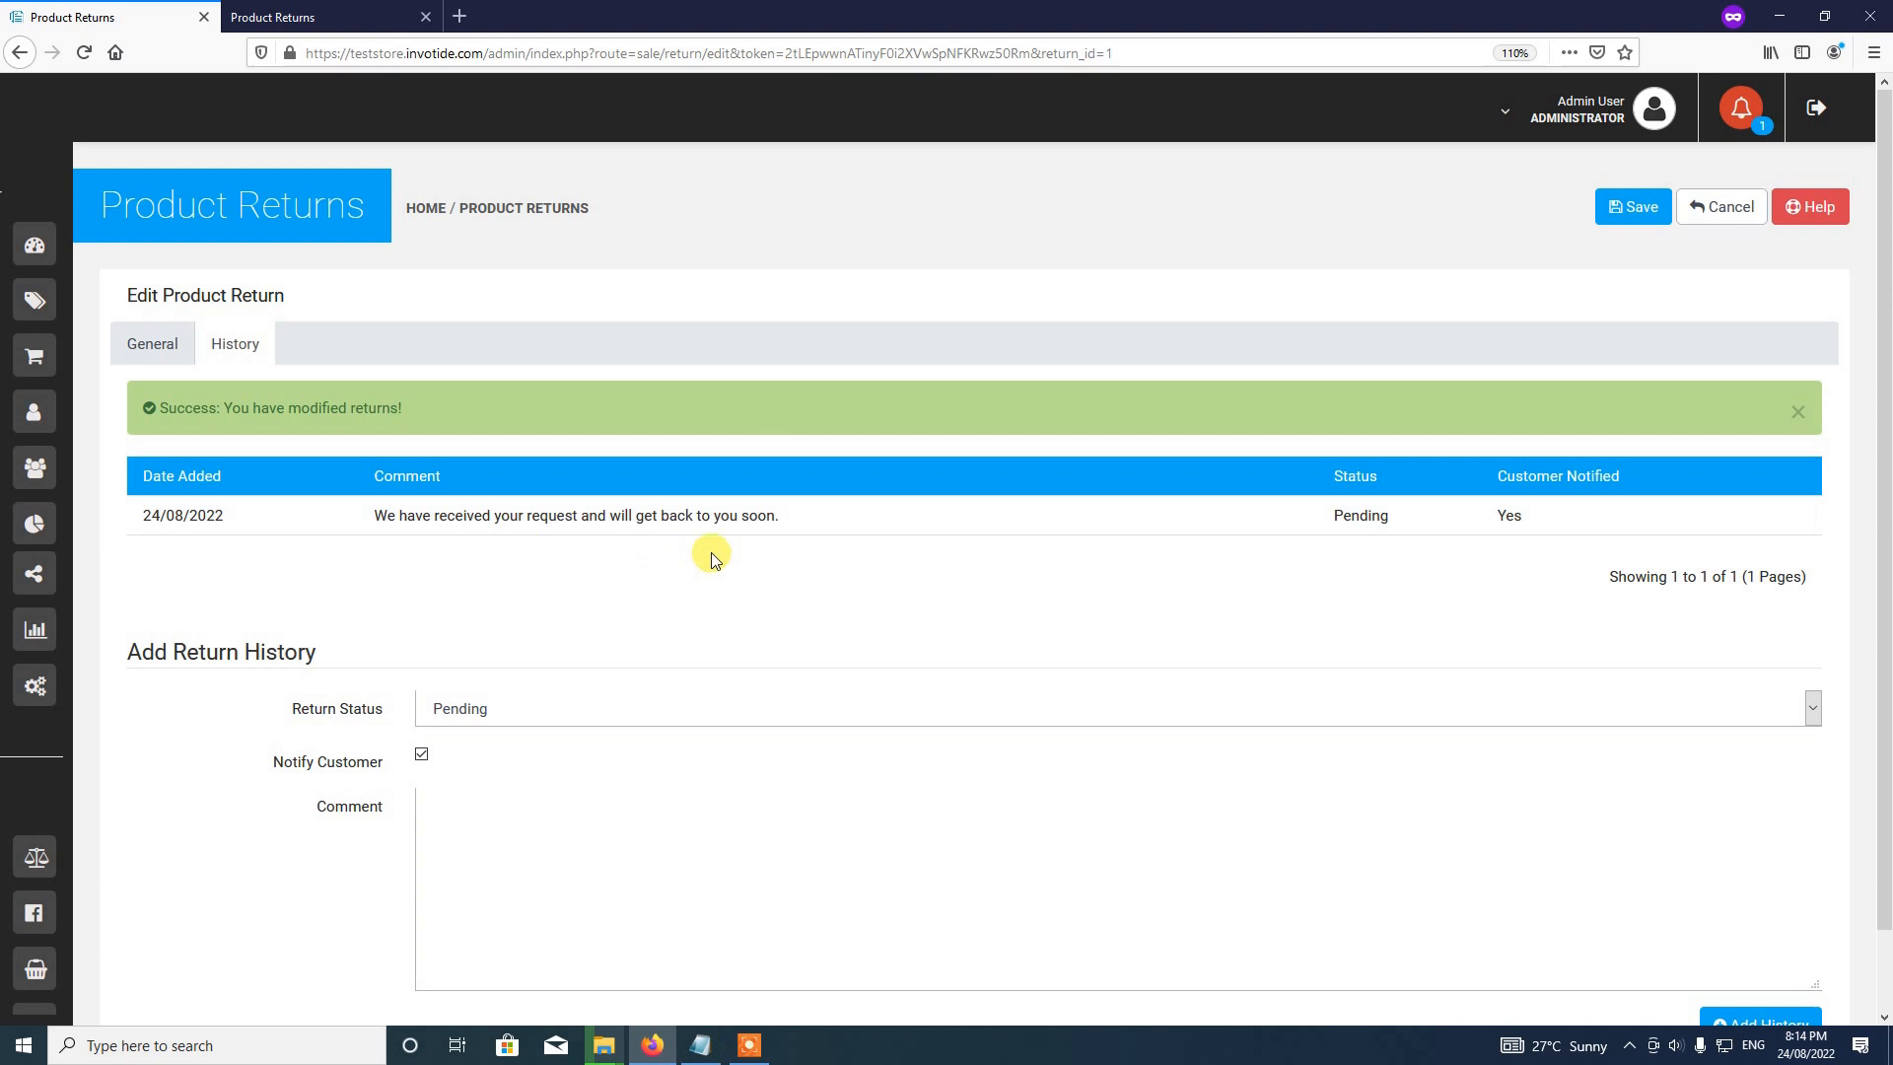
Step: Switch back to the return's General tab and review its details
click(152, 344)
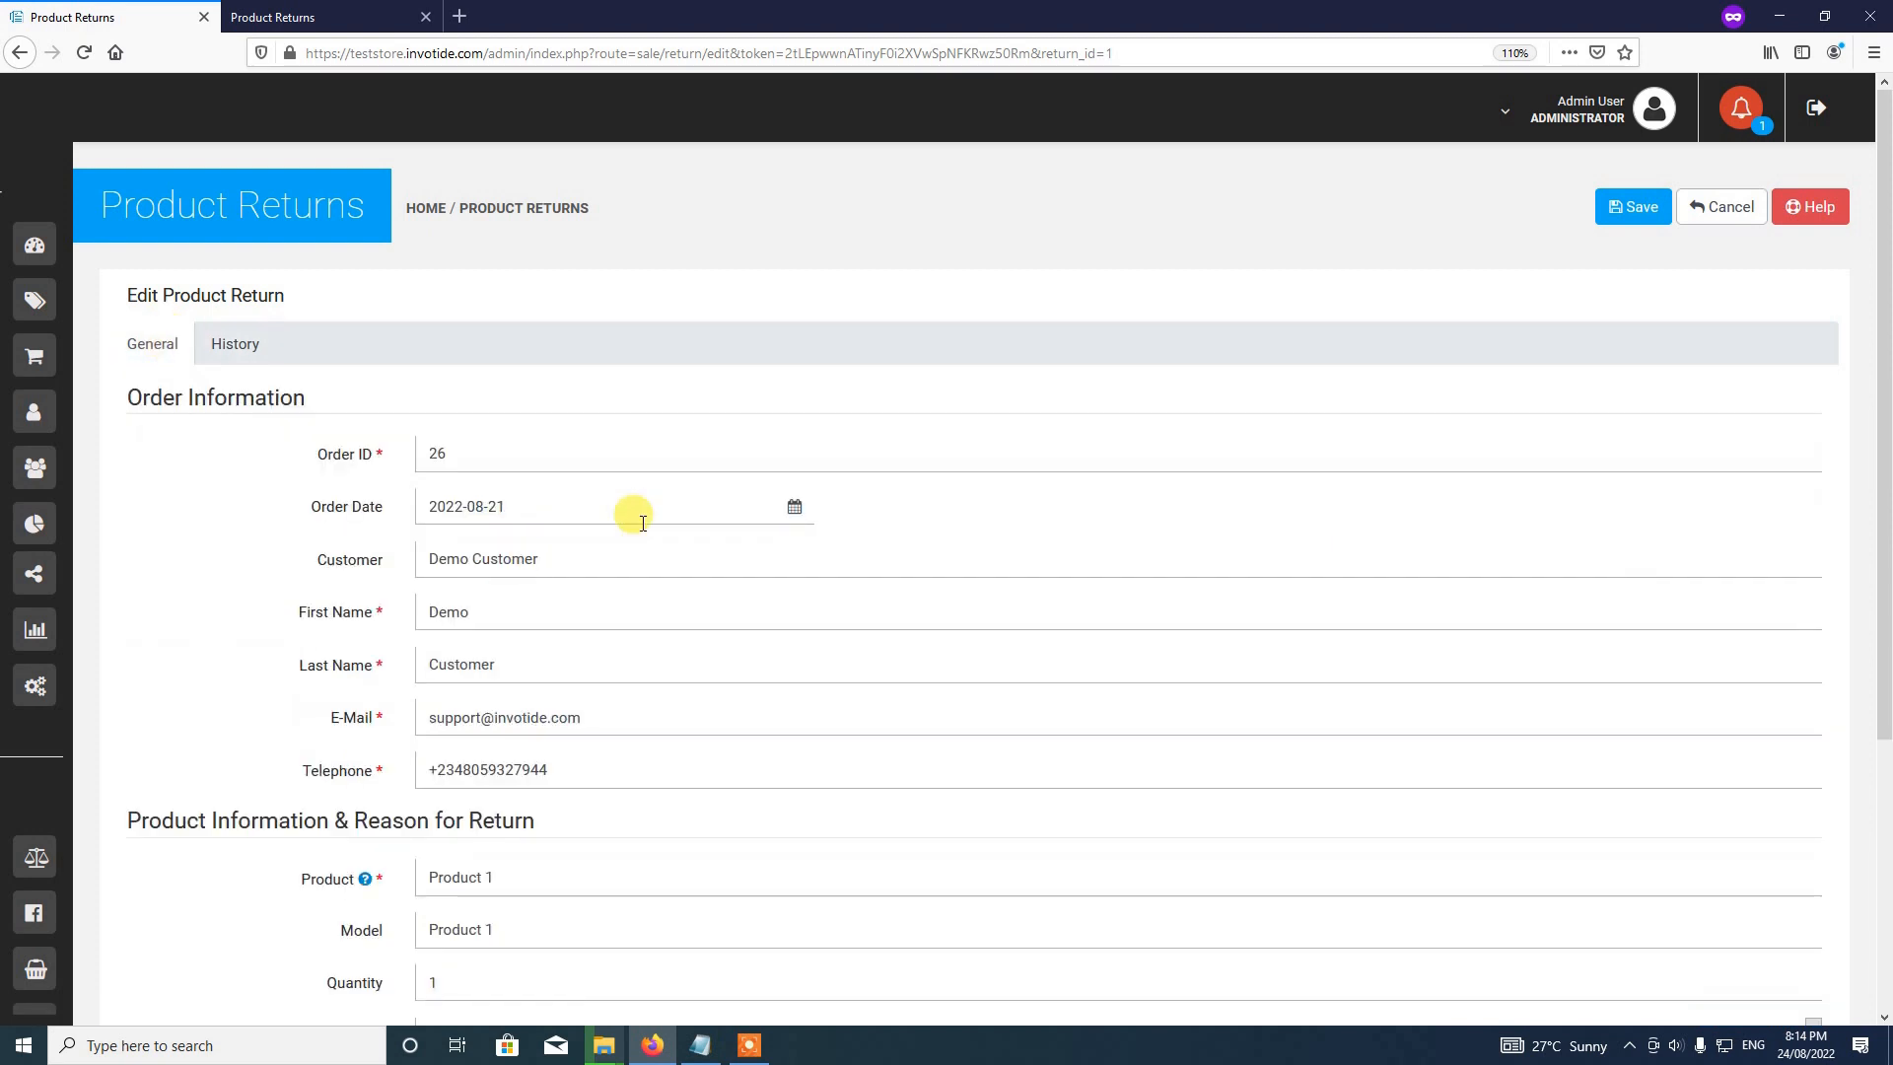
scroll(634, 516, down, 4)
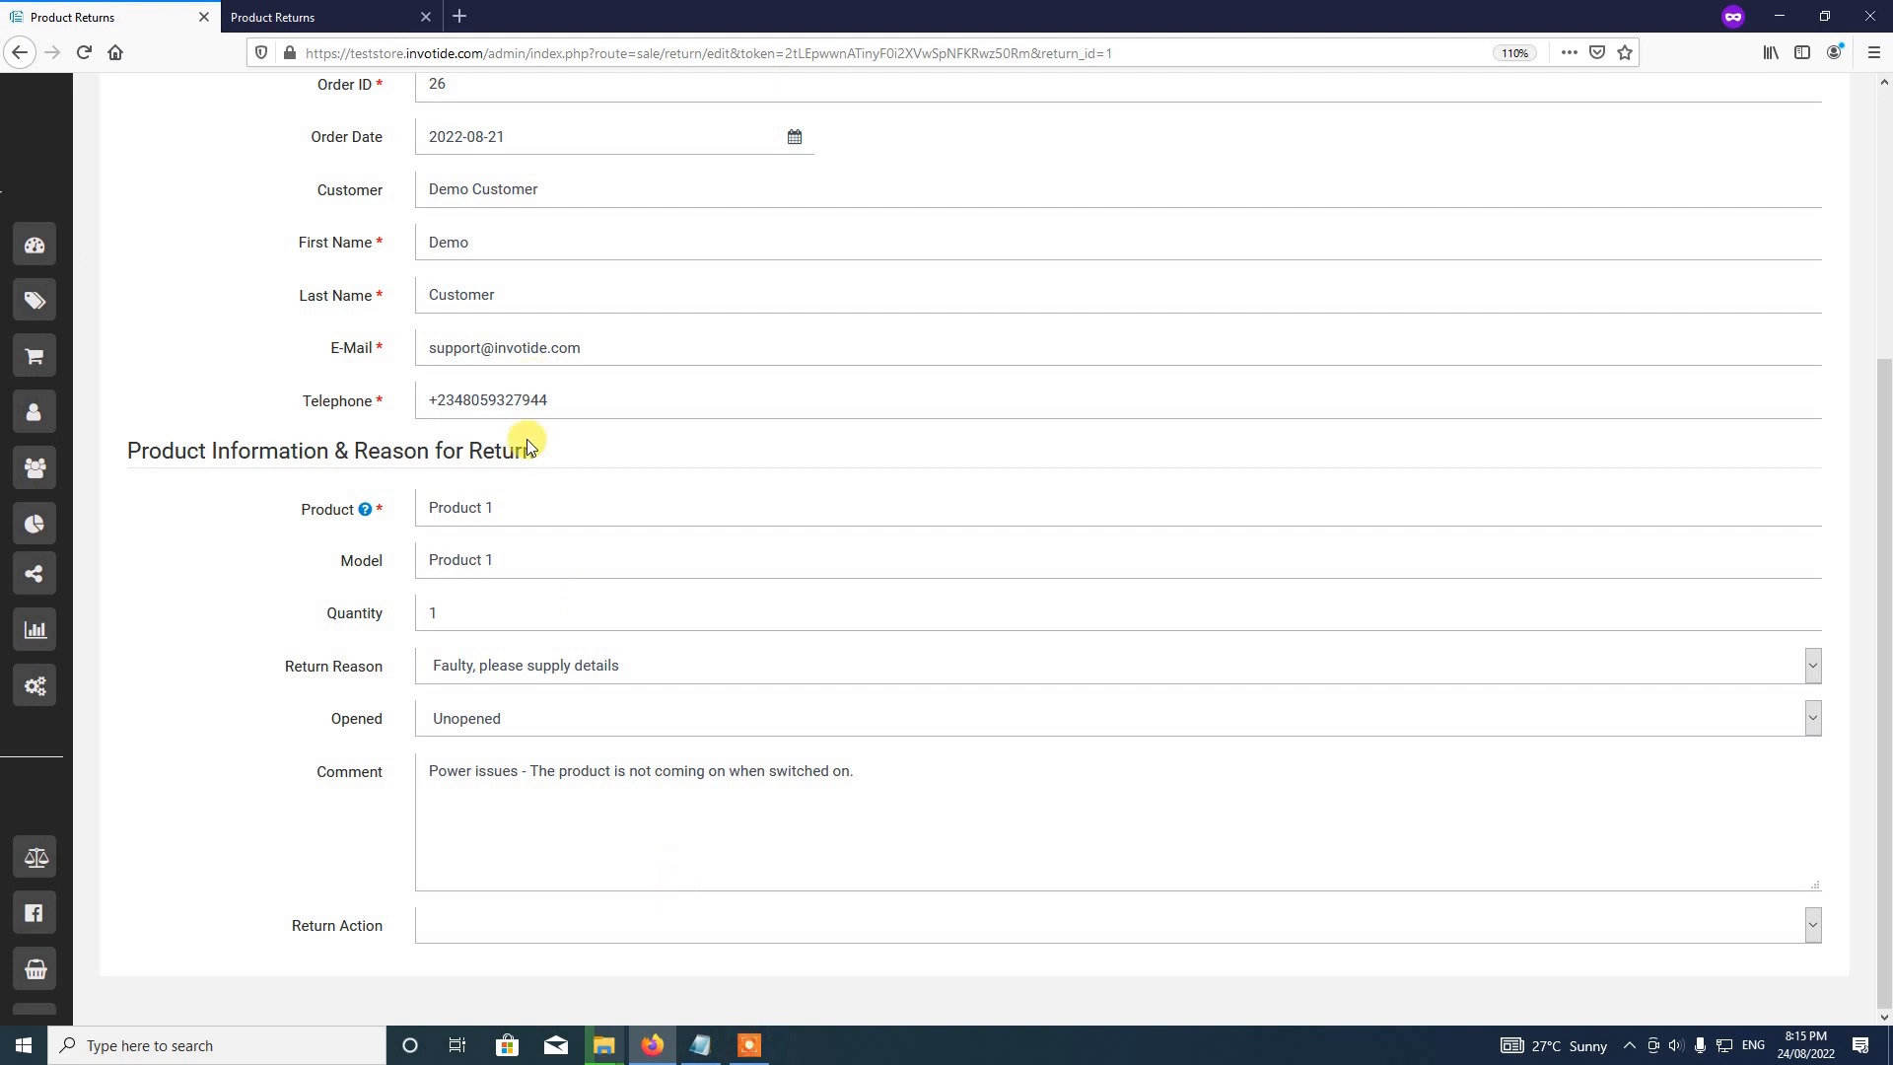
scroll(559, 670, up, 4)
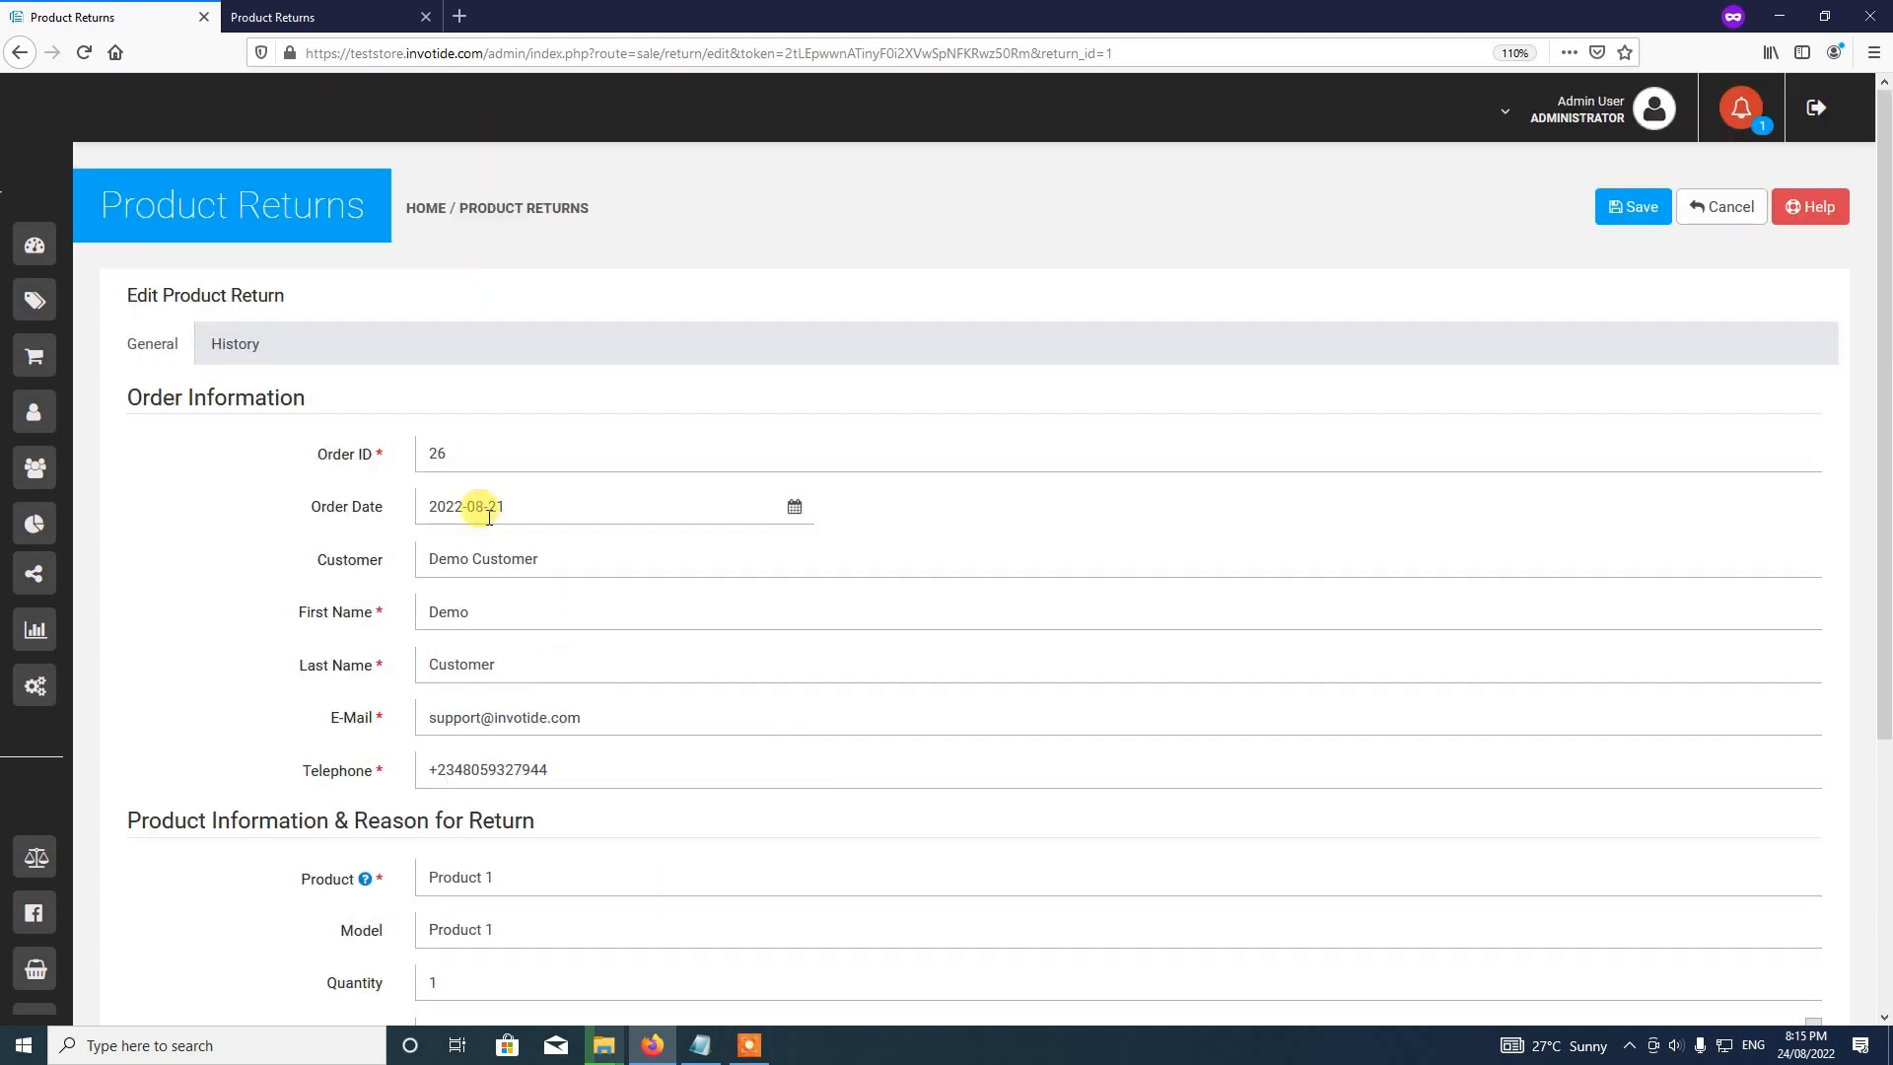
scroll(622, 598, down, 4)
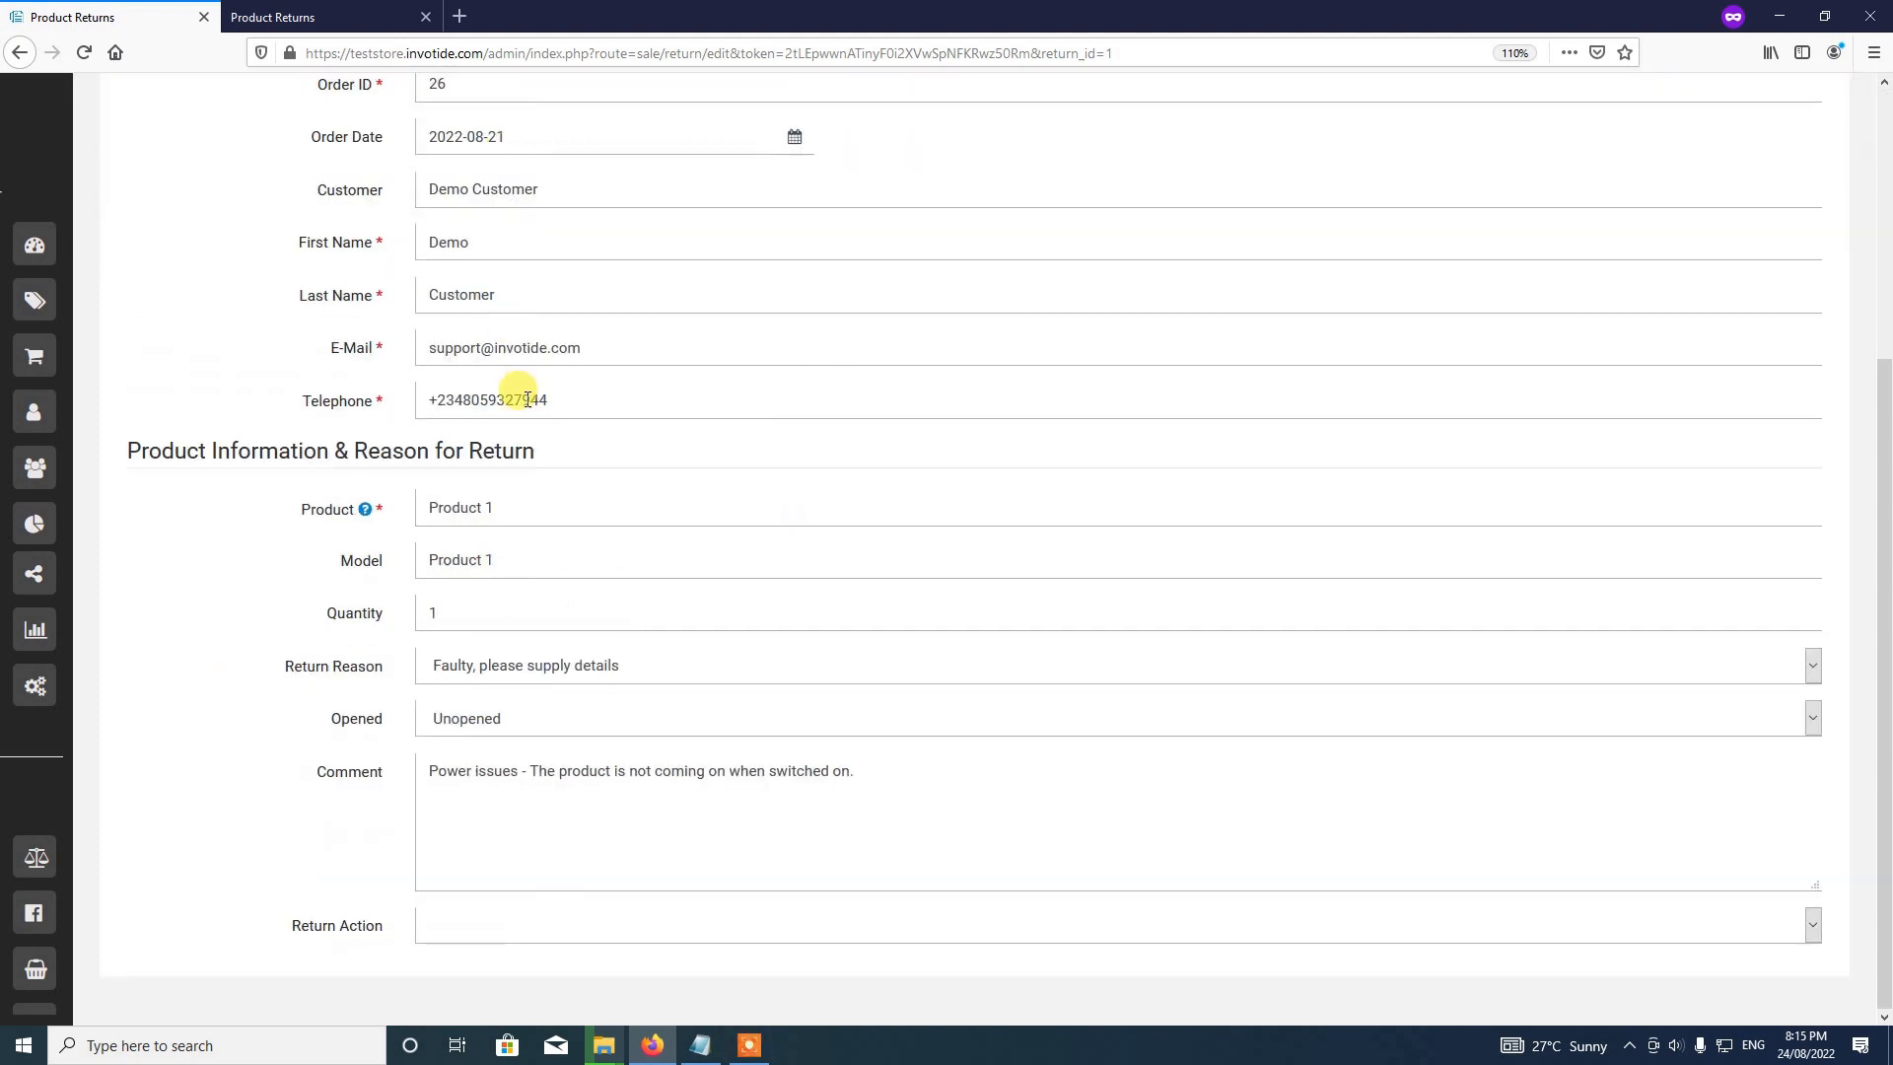
scroll(625, 595, up, 4)
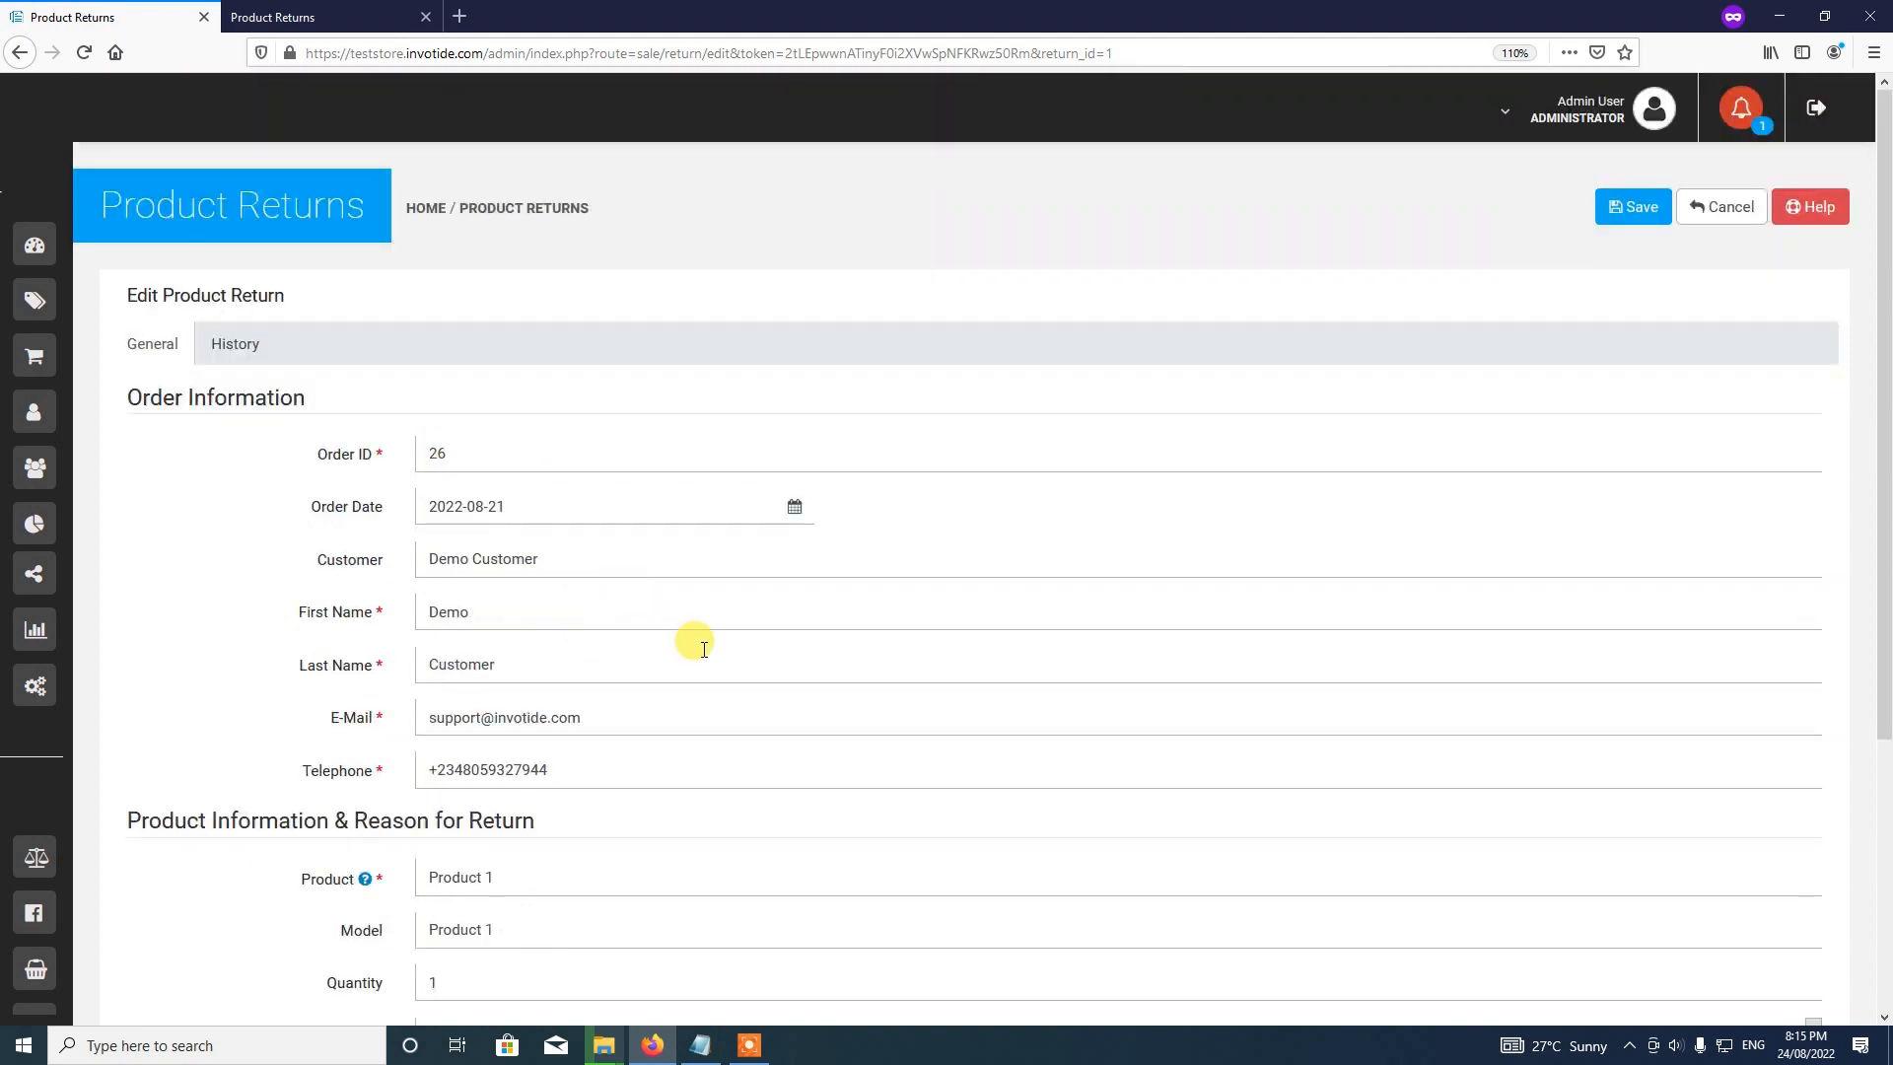
scroll(674, 657, down, 4)
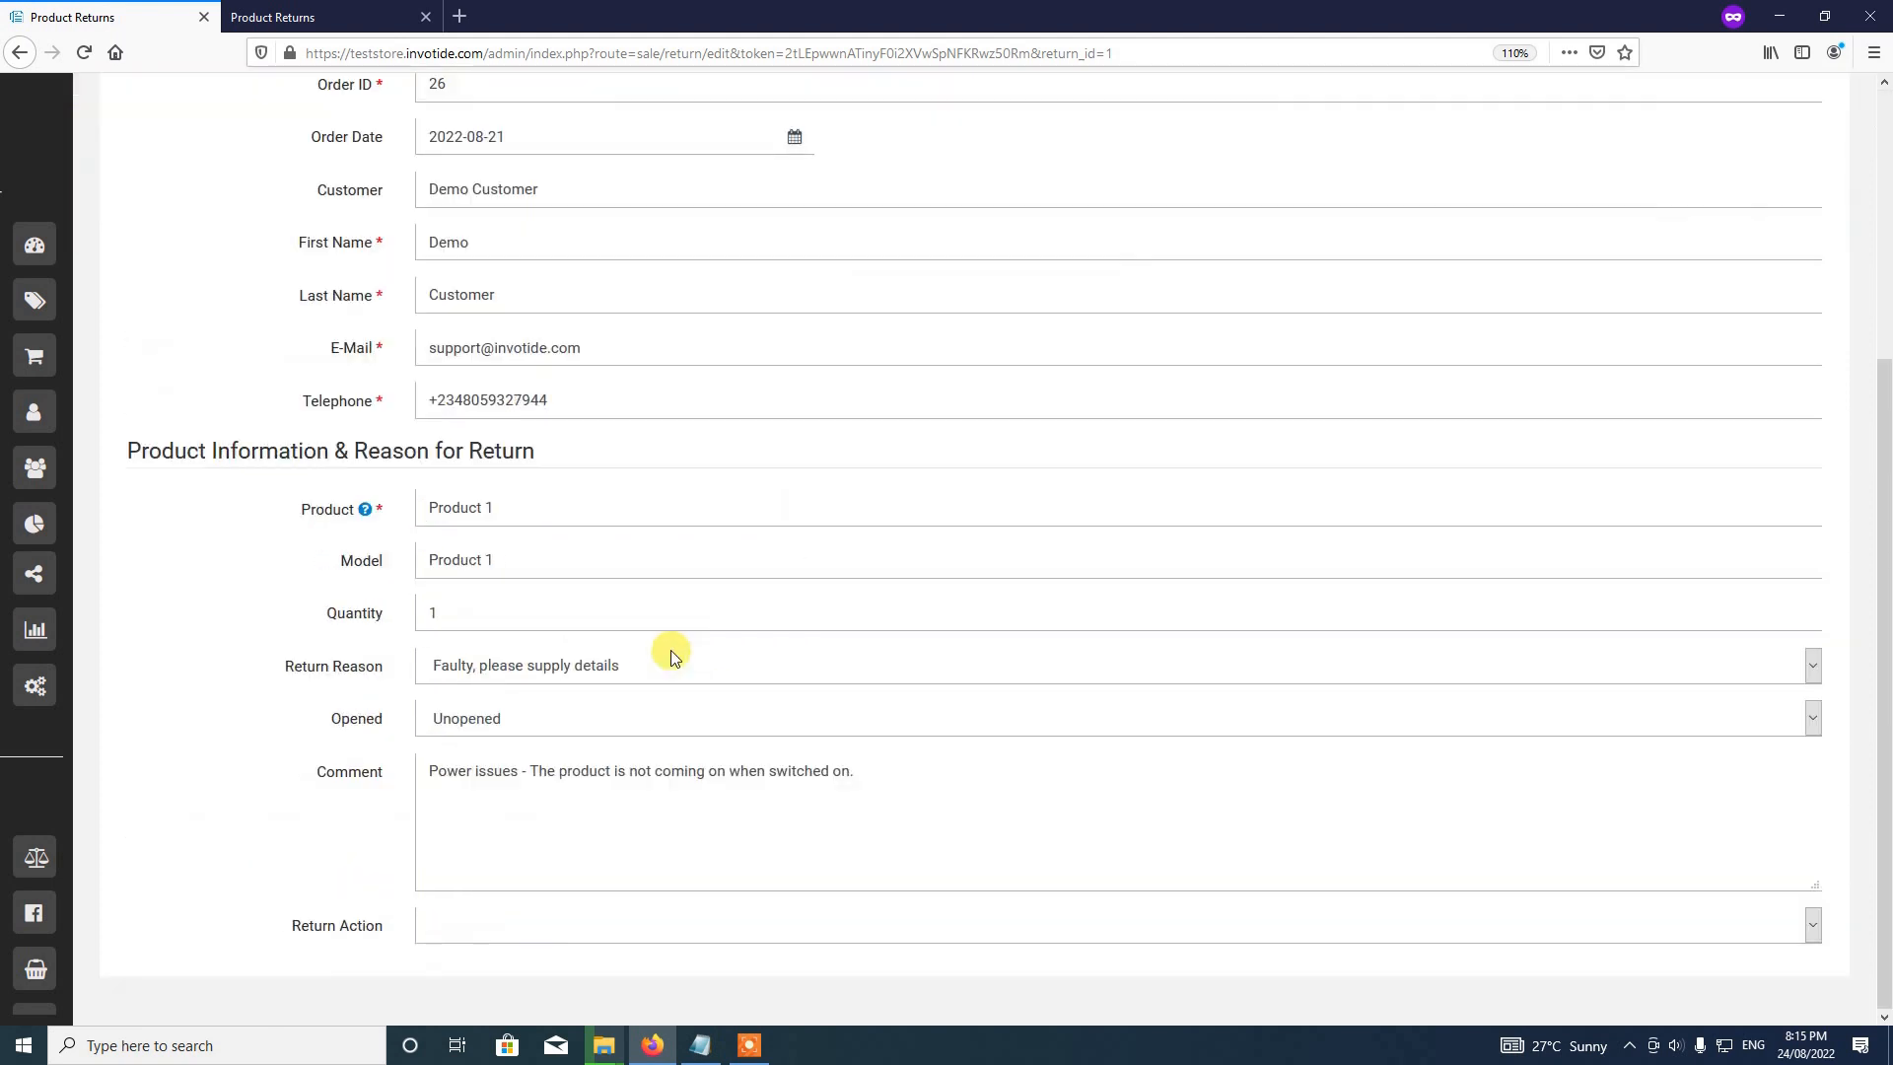
click(749, 1043)
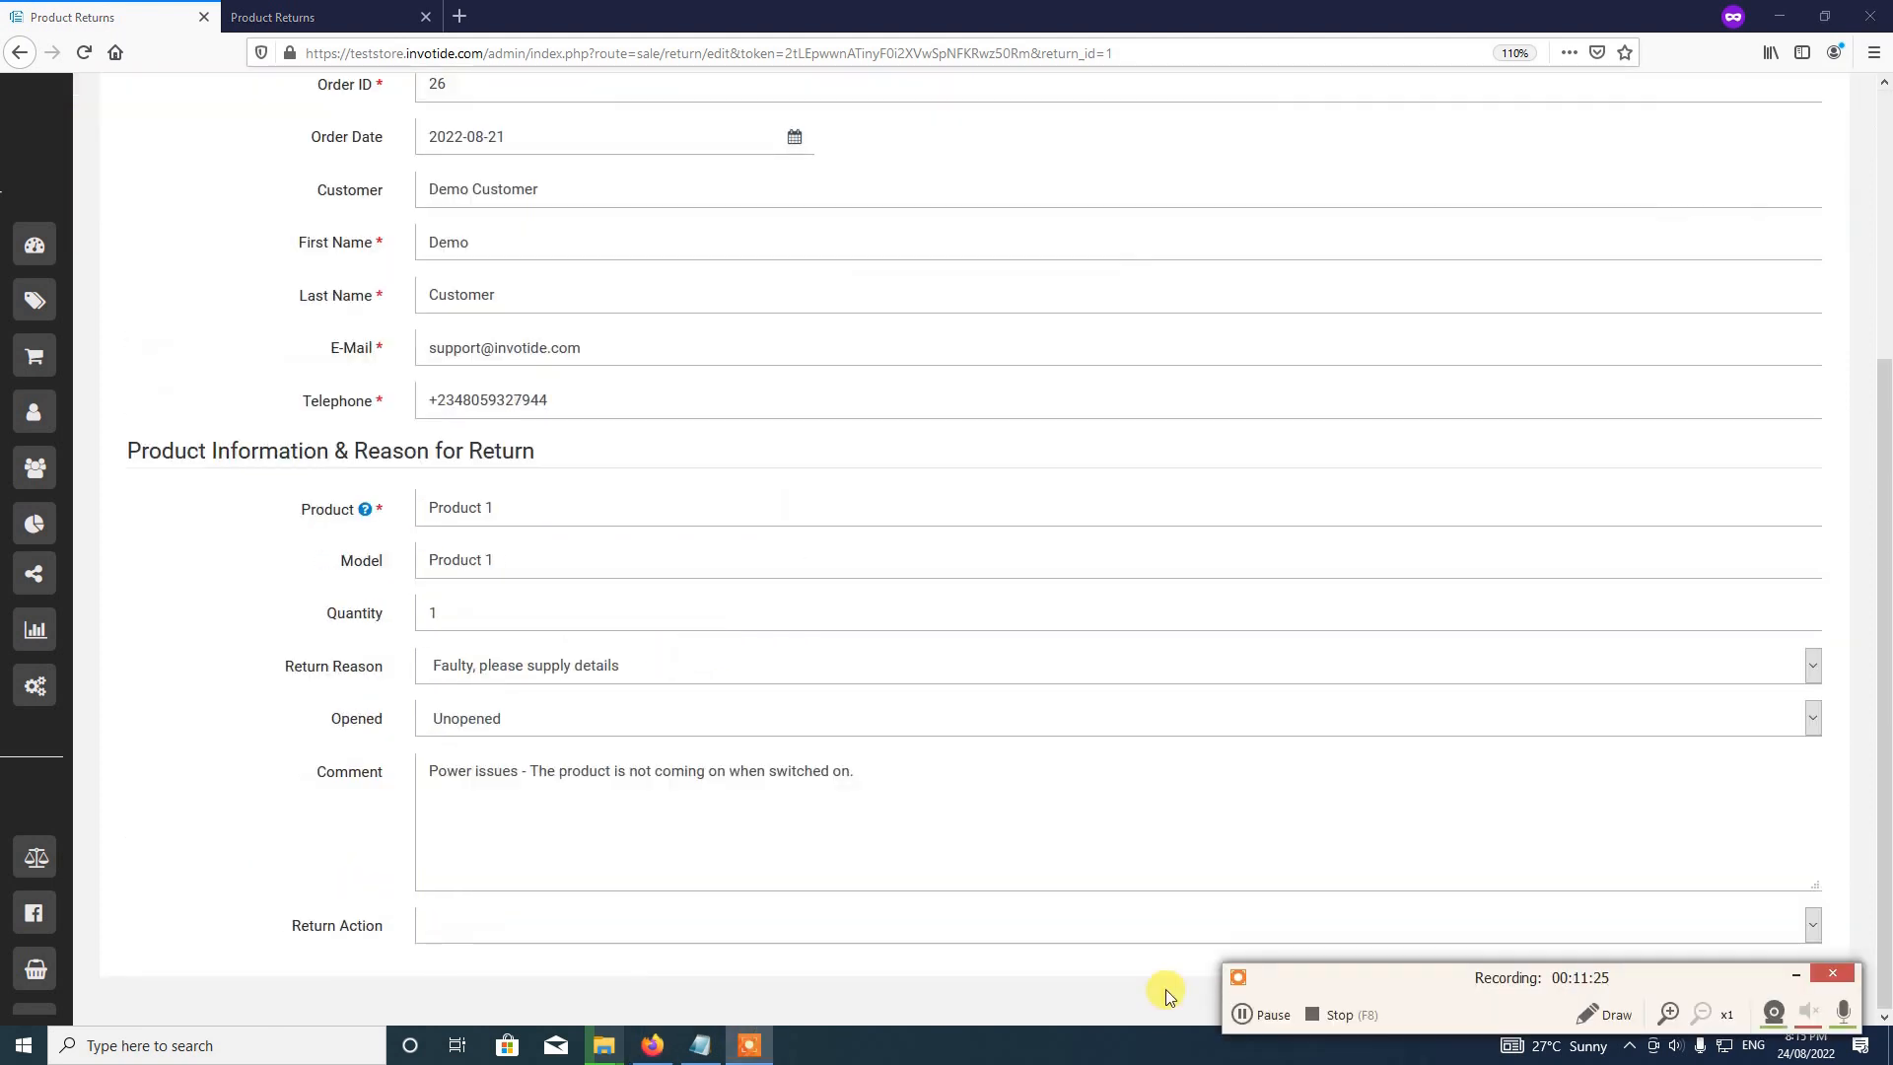
click(1257, 1013)
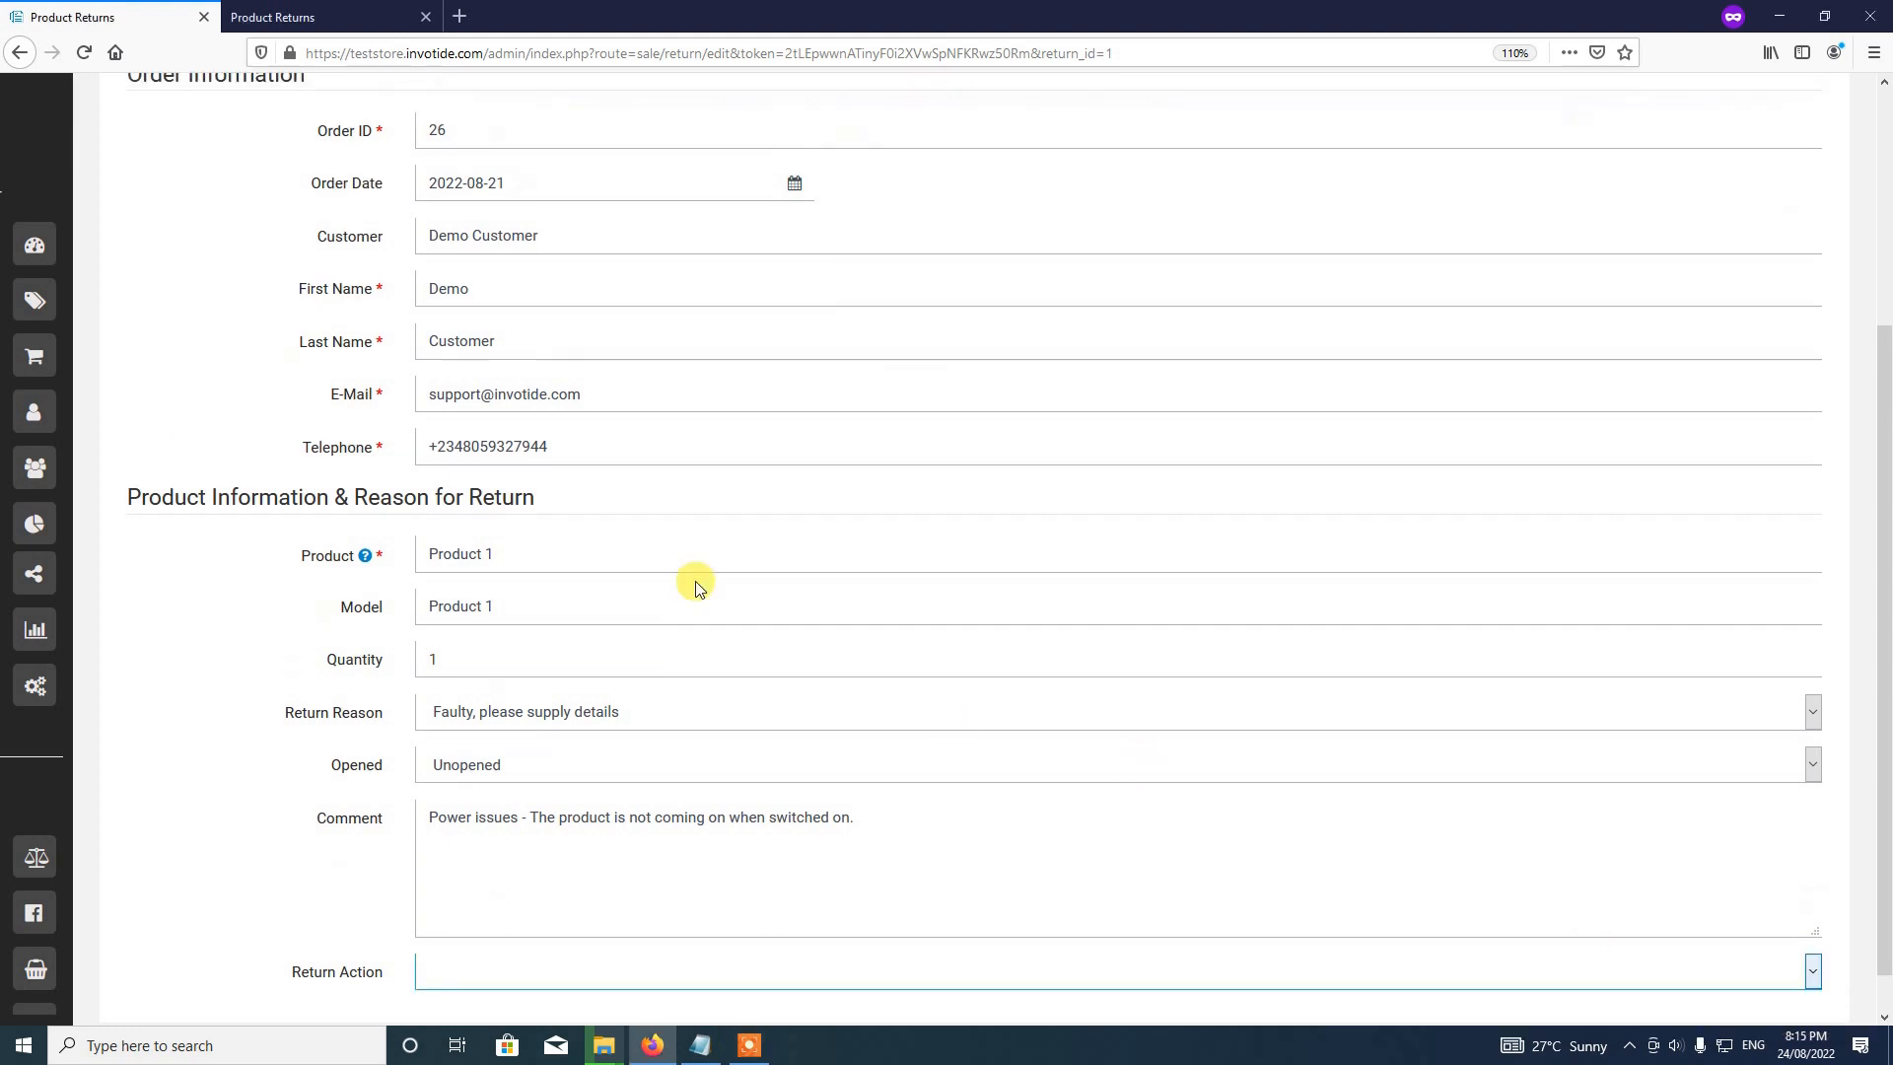
Step: Cancel the Edit Product Return form without saving, back to the returns list
scroll(690, 586, up, 4)
scroll(672, 735, down, 4)
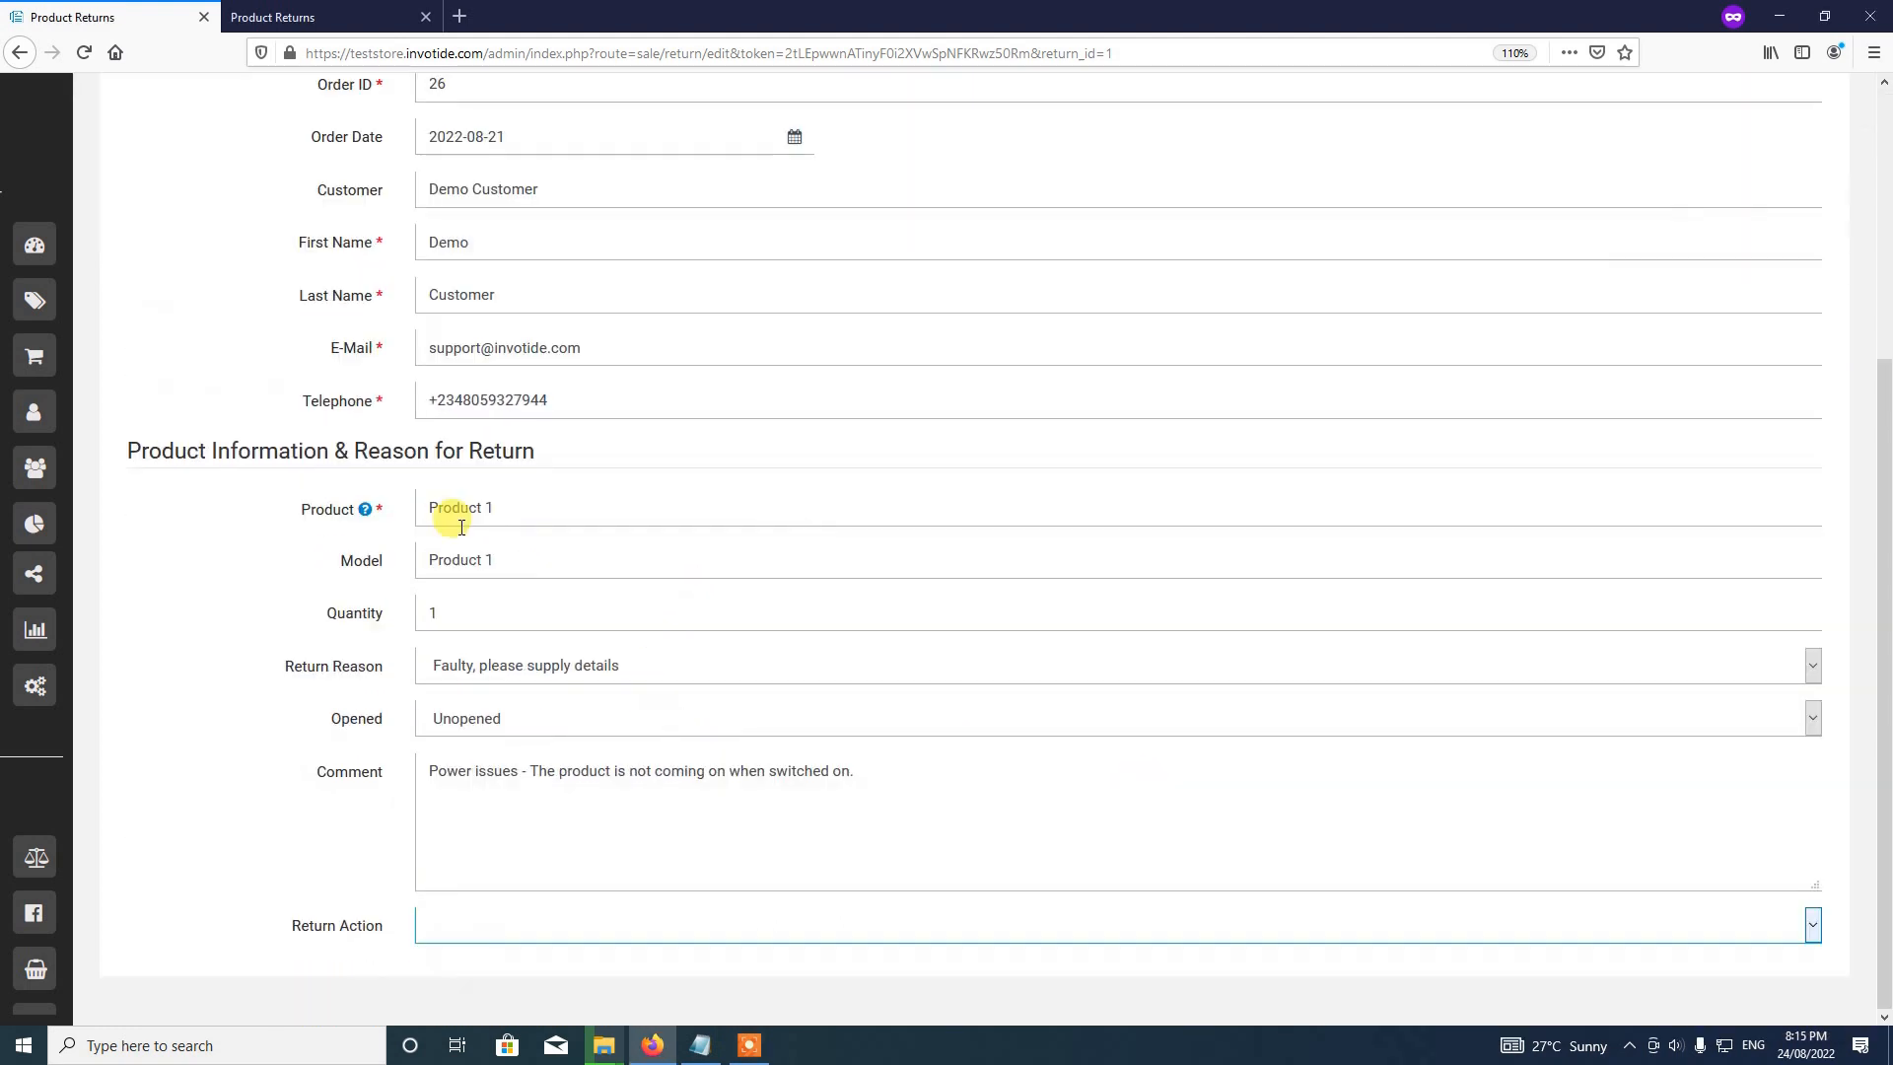
scroll(281, 563, up, 4)
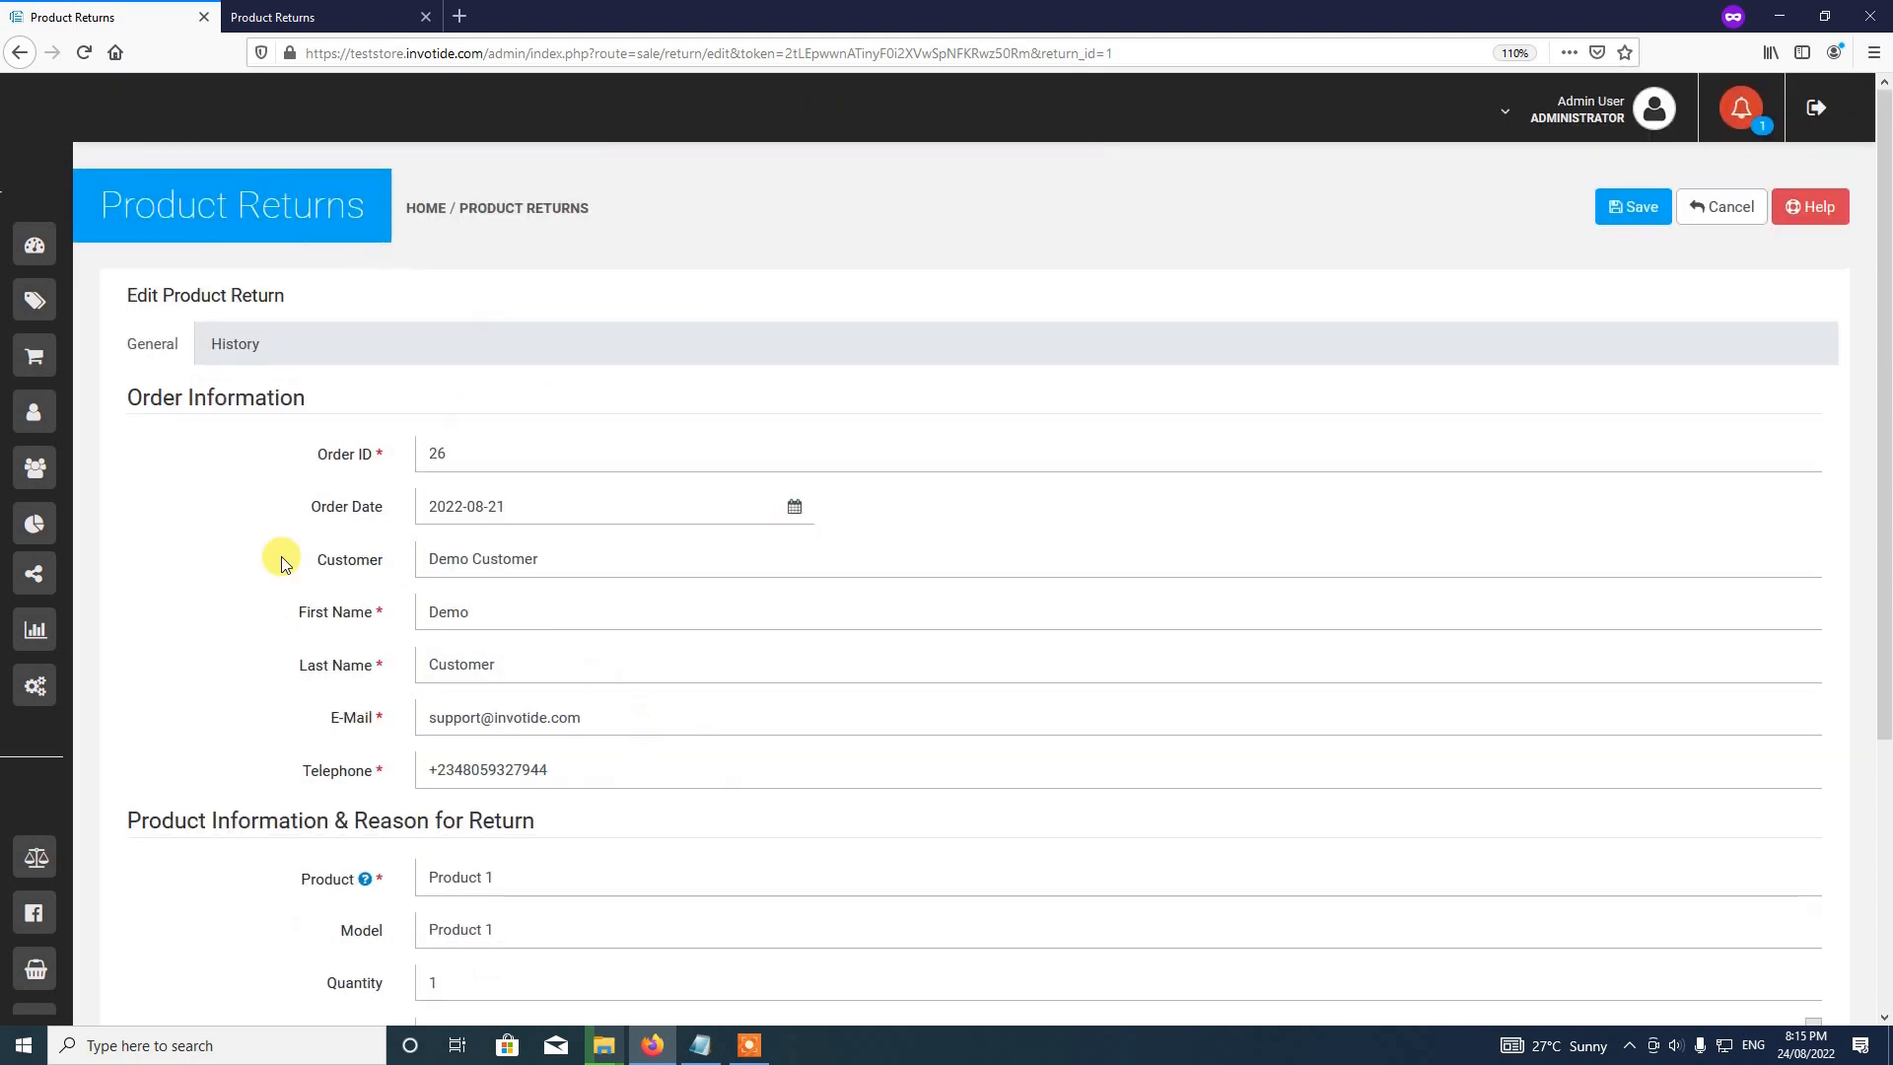
scroll(394, 601, down, 4)
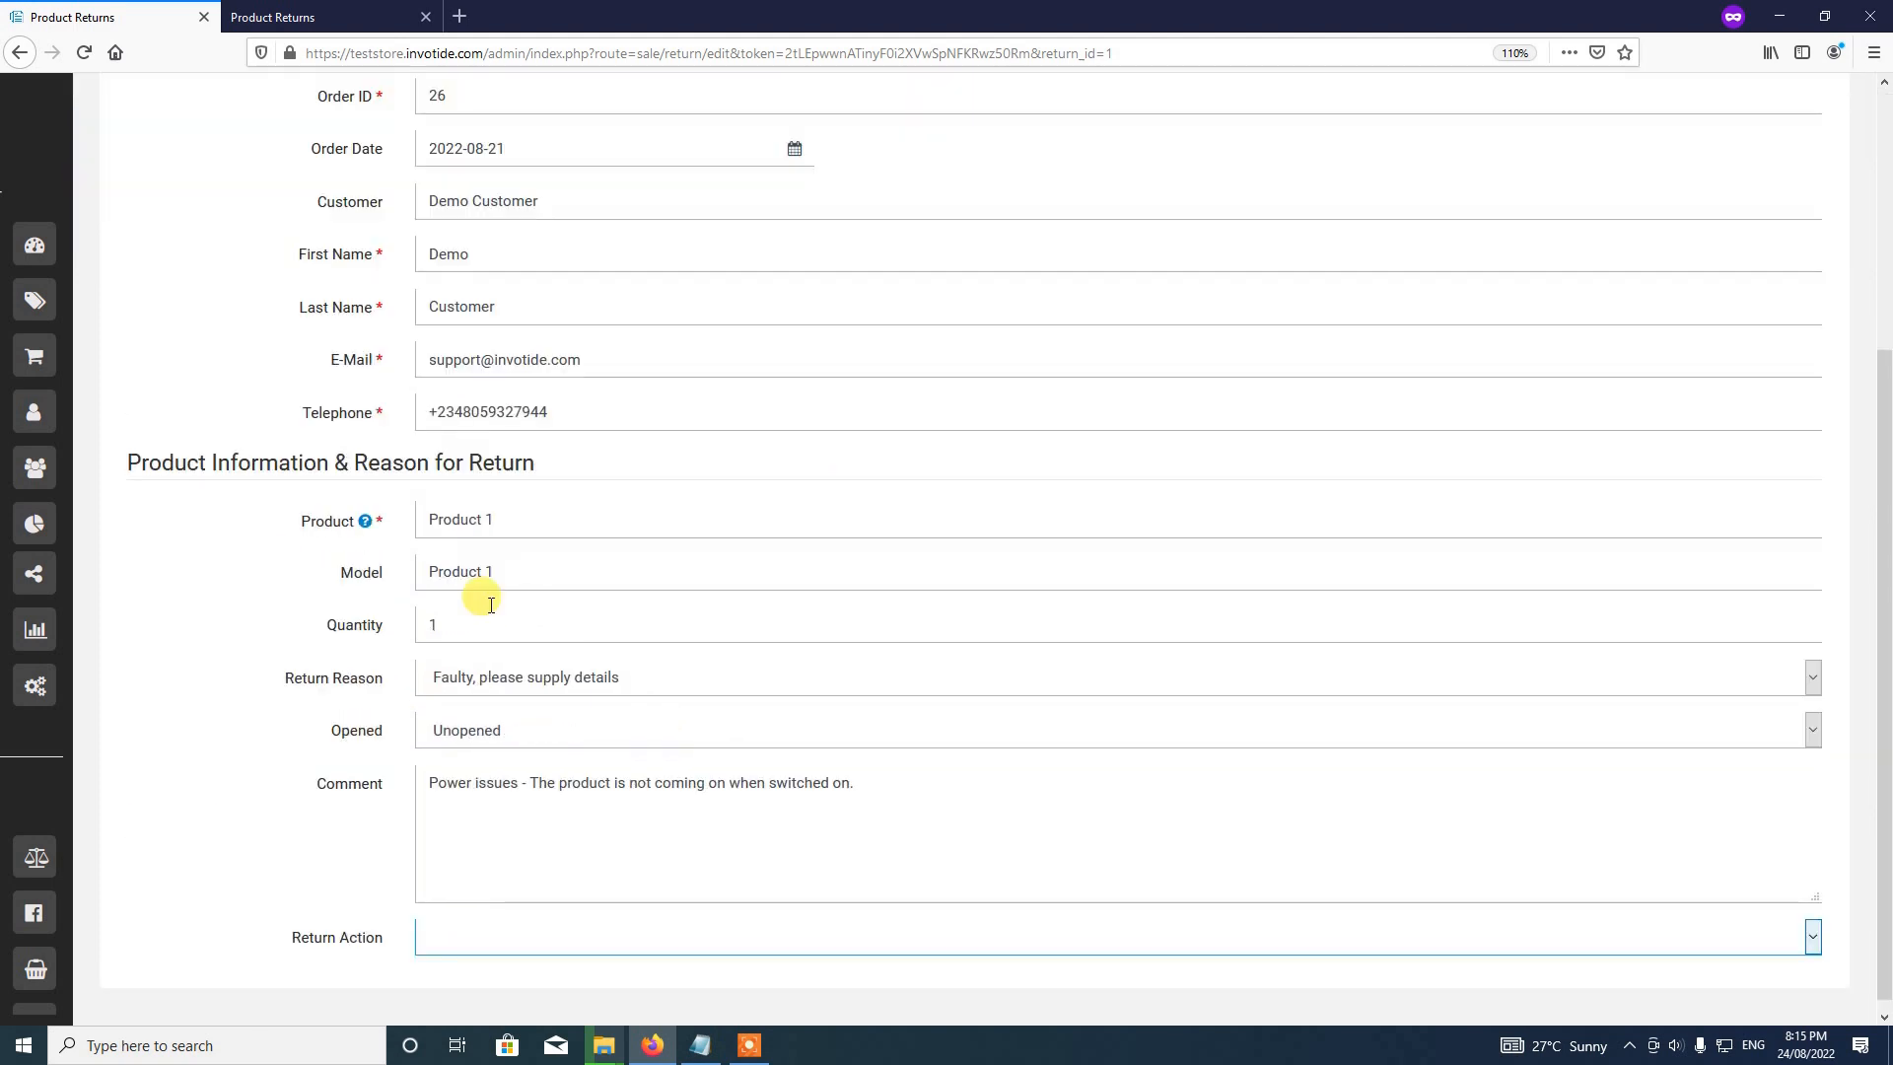
scroll(477, 596, up, 4)
click(1720, 206)
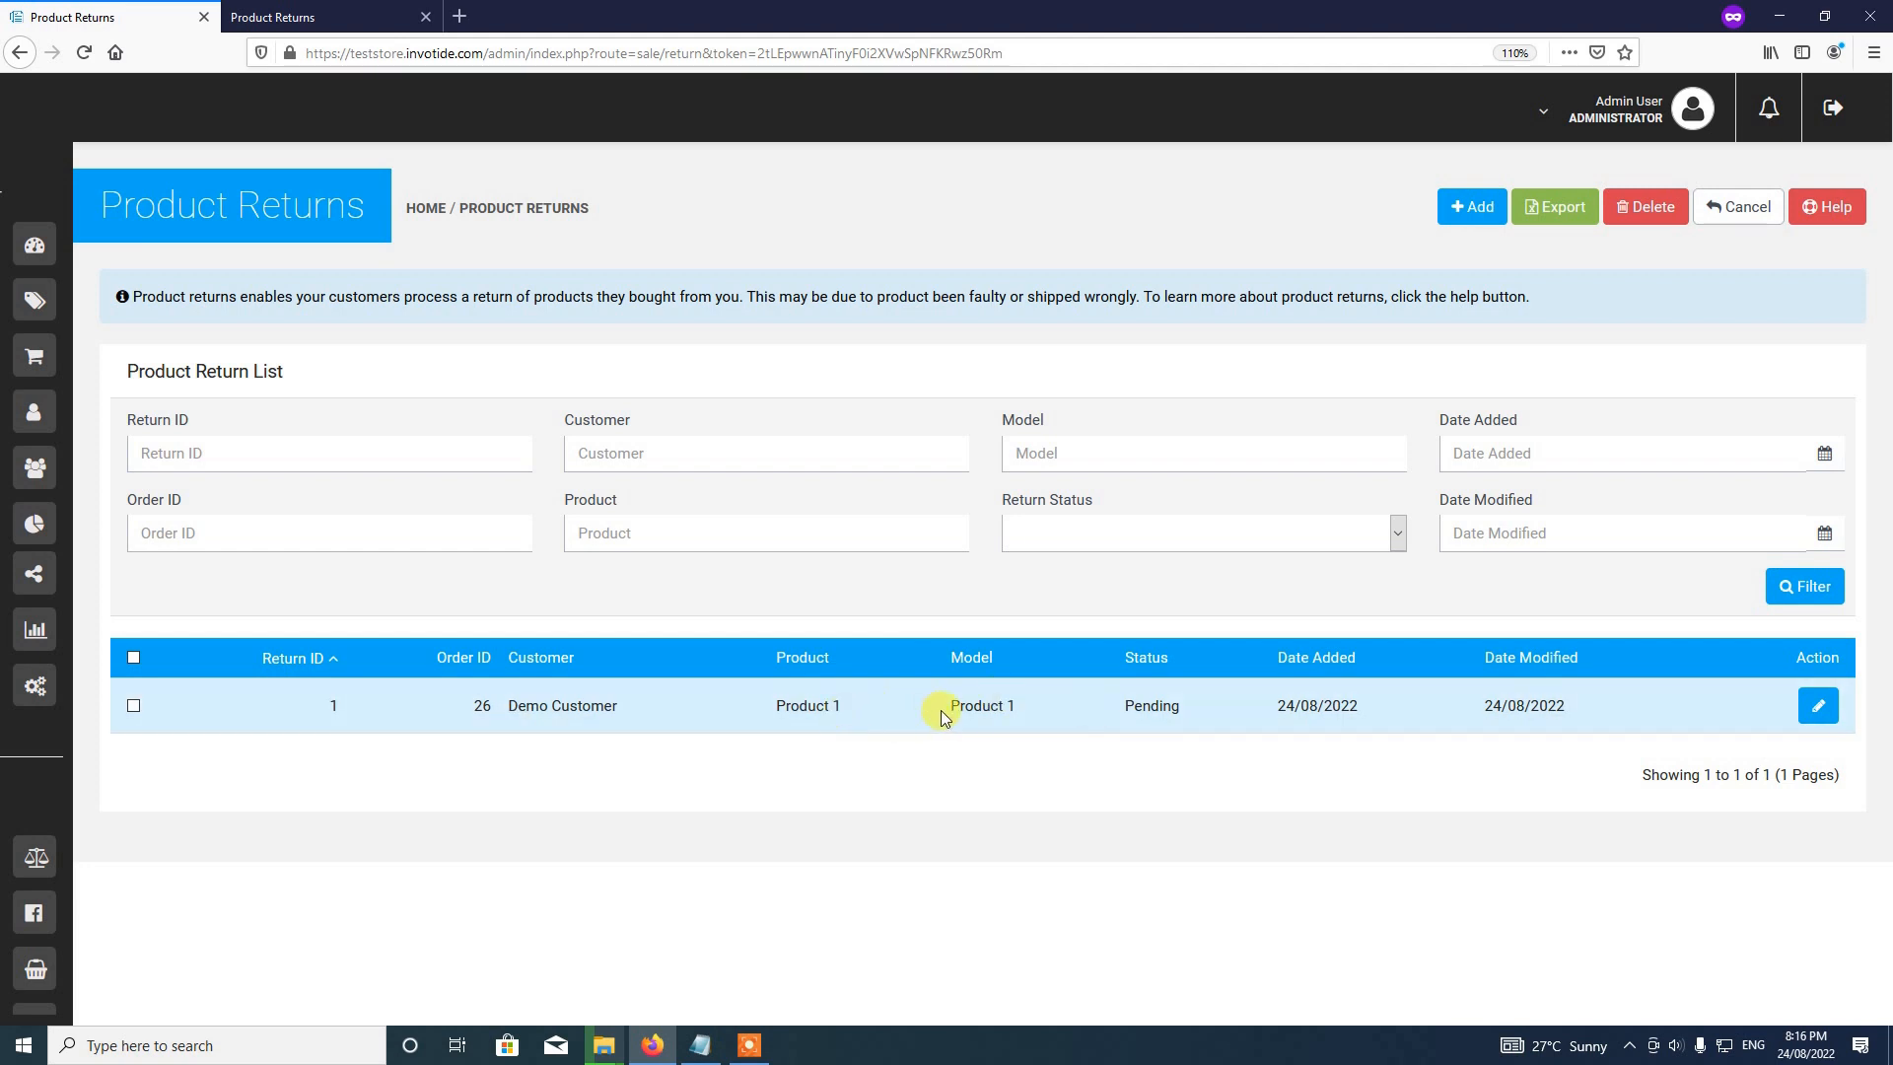
Step: Edit return 1, set its Return Action to Refunded, and save the return
click(1822, 709)
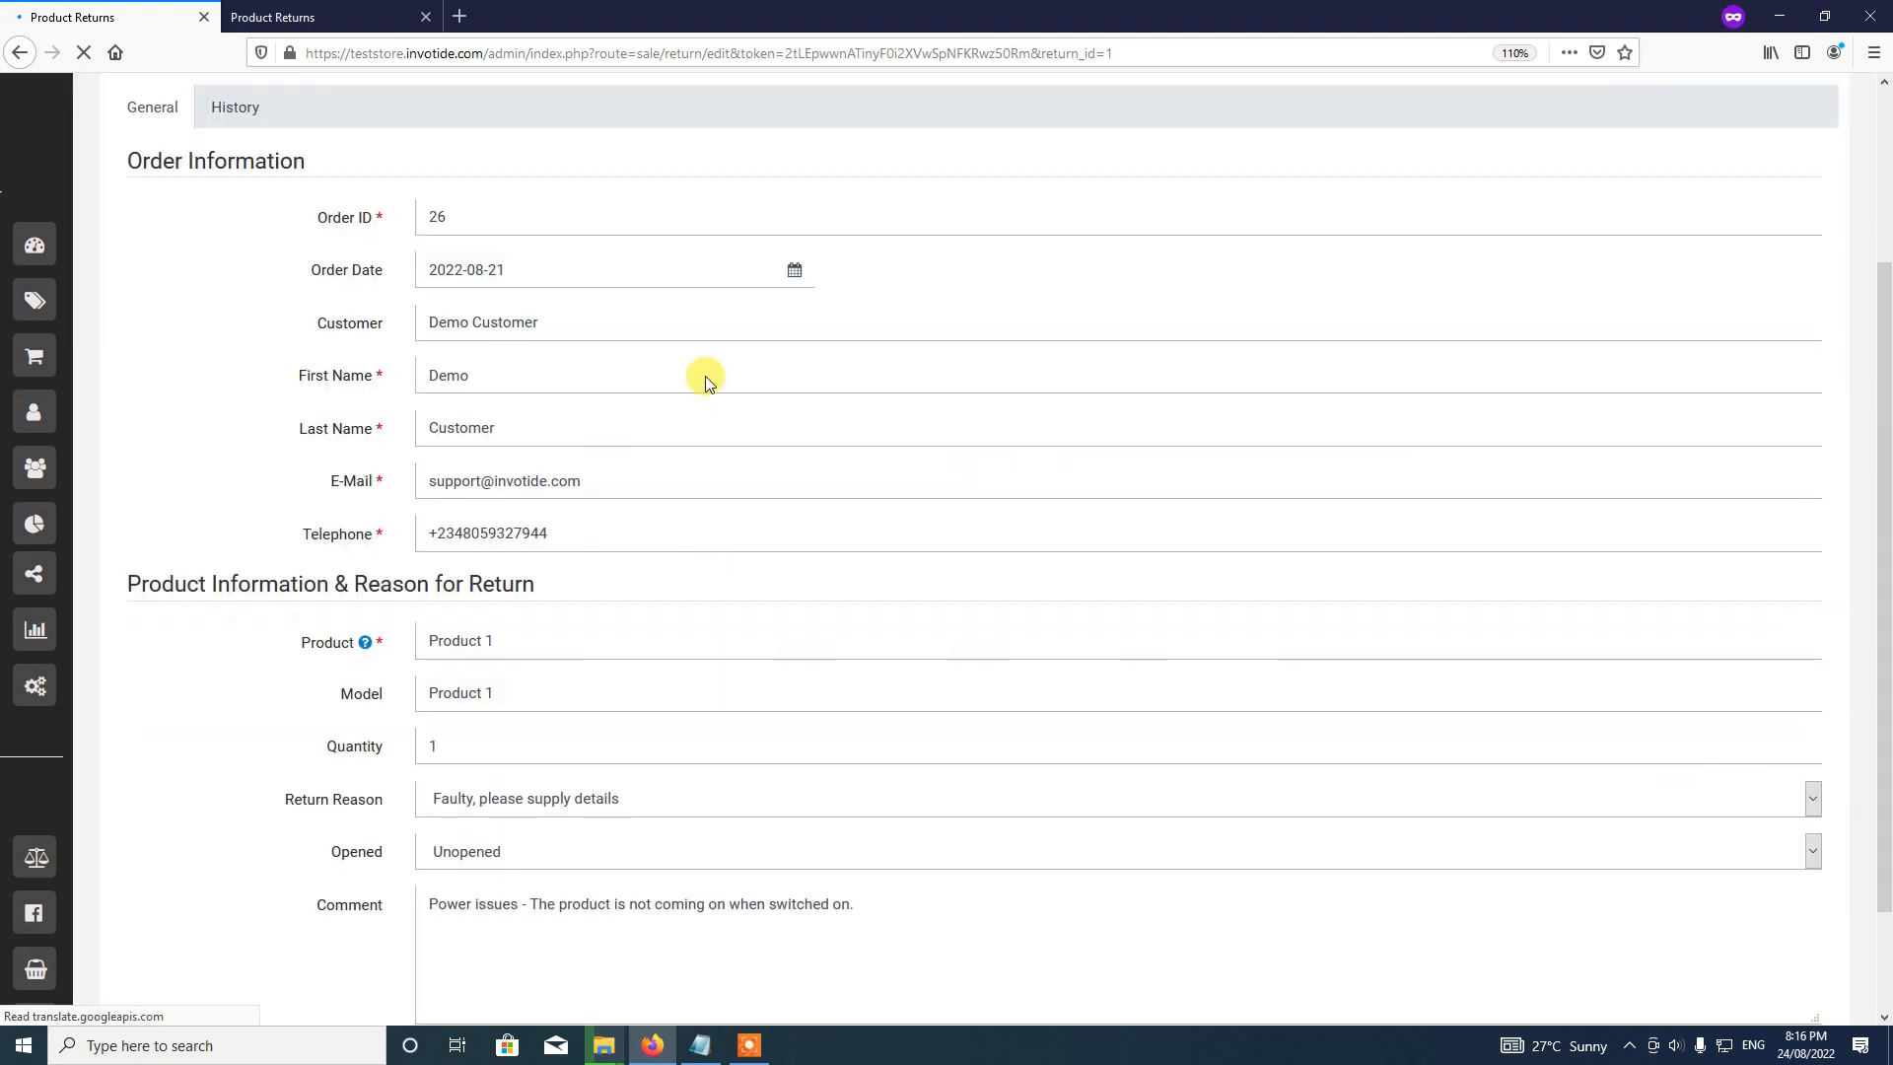
scroll(516, 485, down, 2)
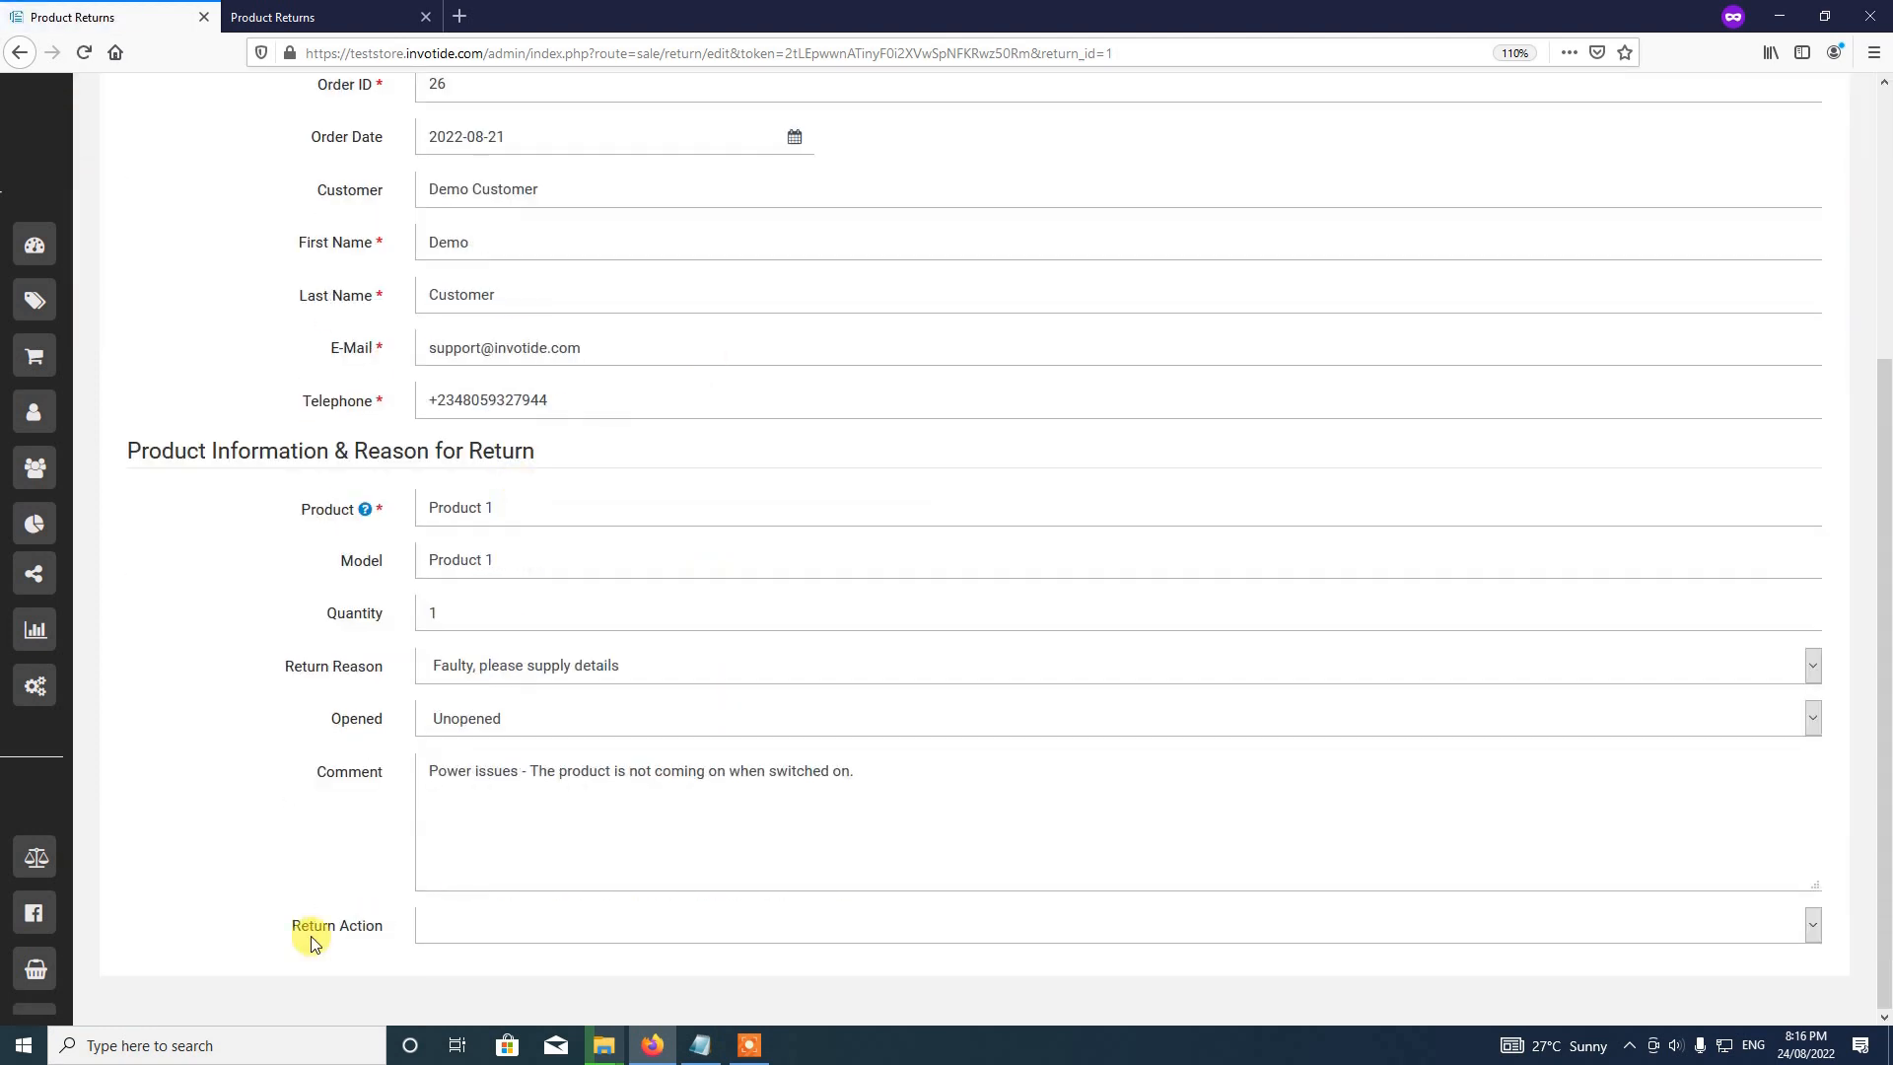
click(501, 928)
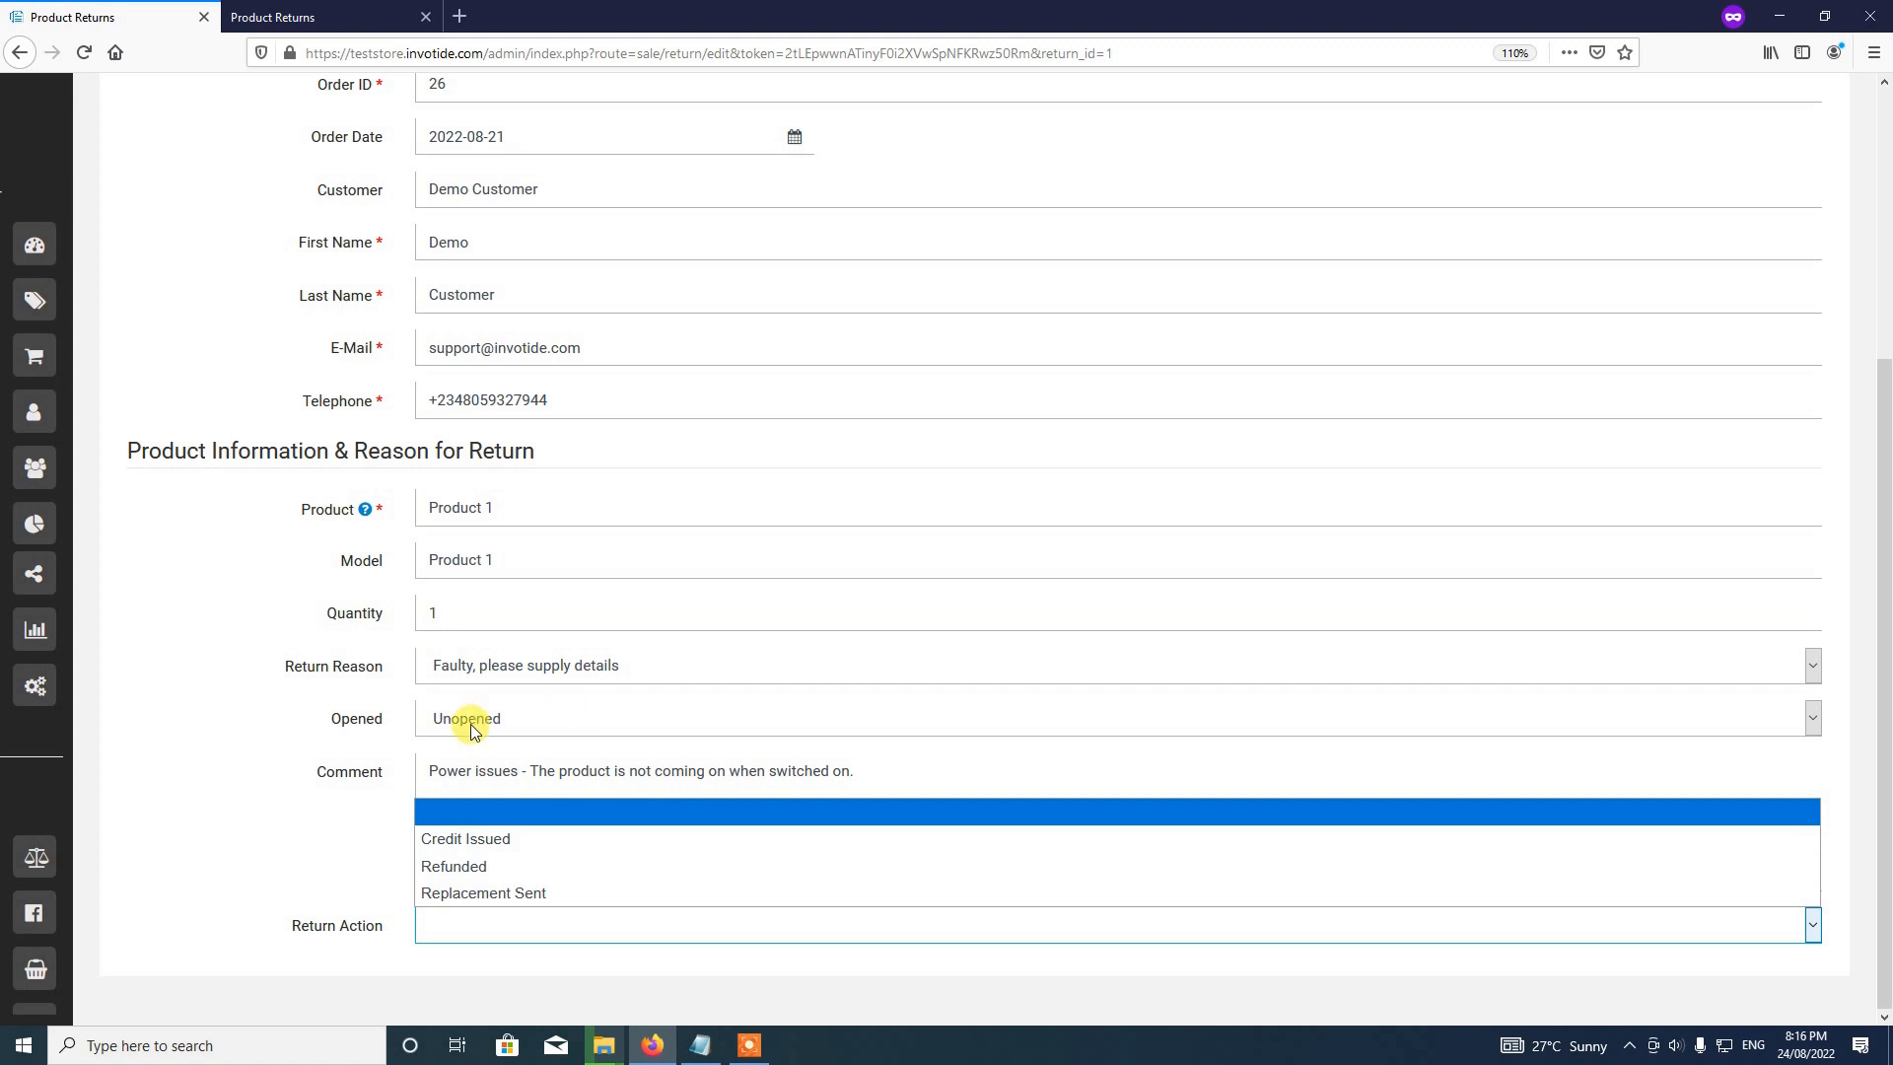
click(483, 868)
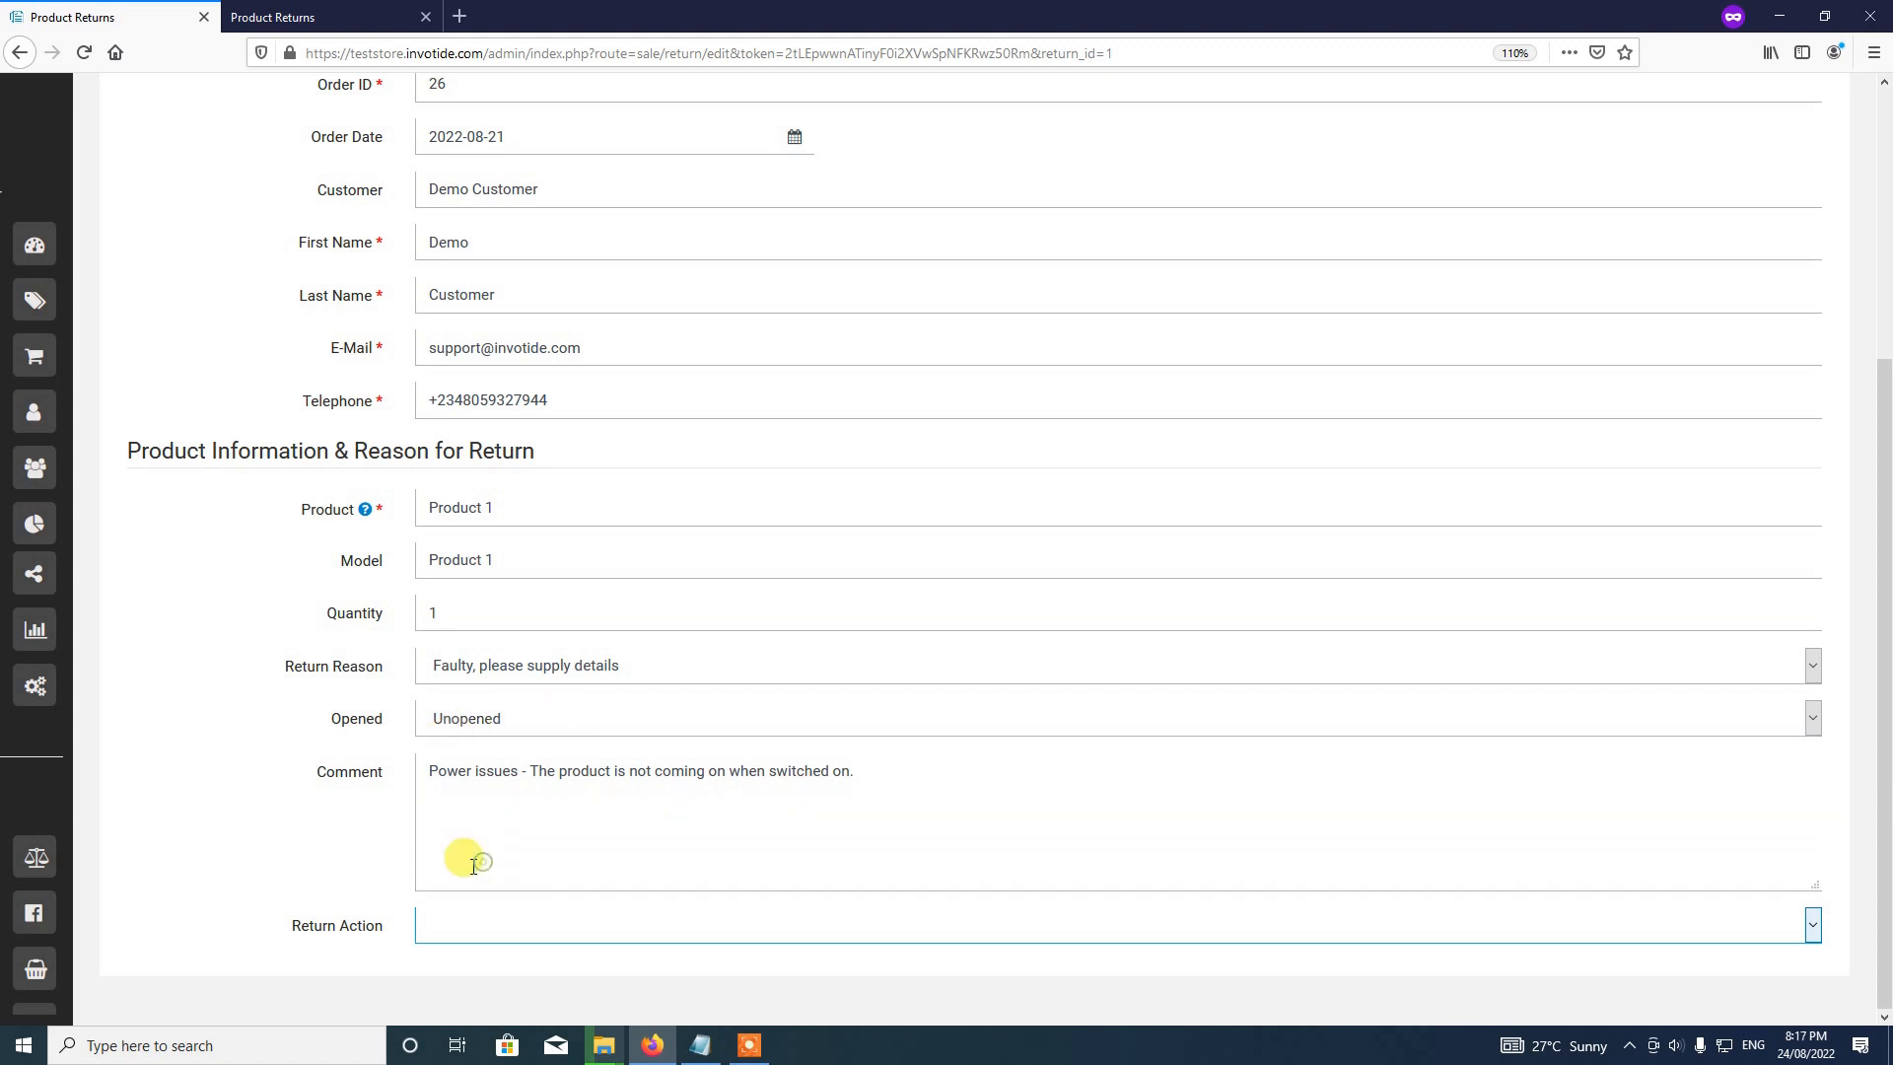
scroll(1166, 778, up, 4)
scroll(1175, 791, down, 1)
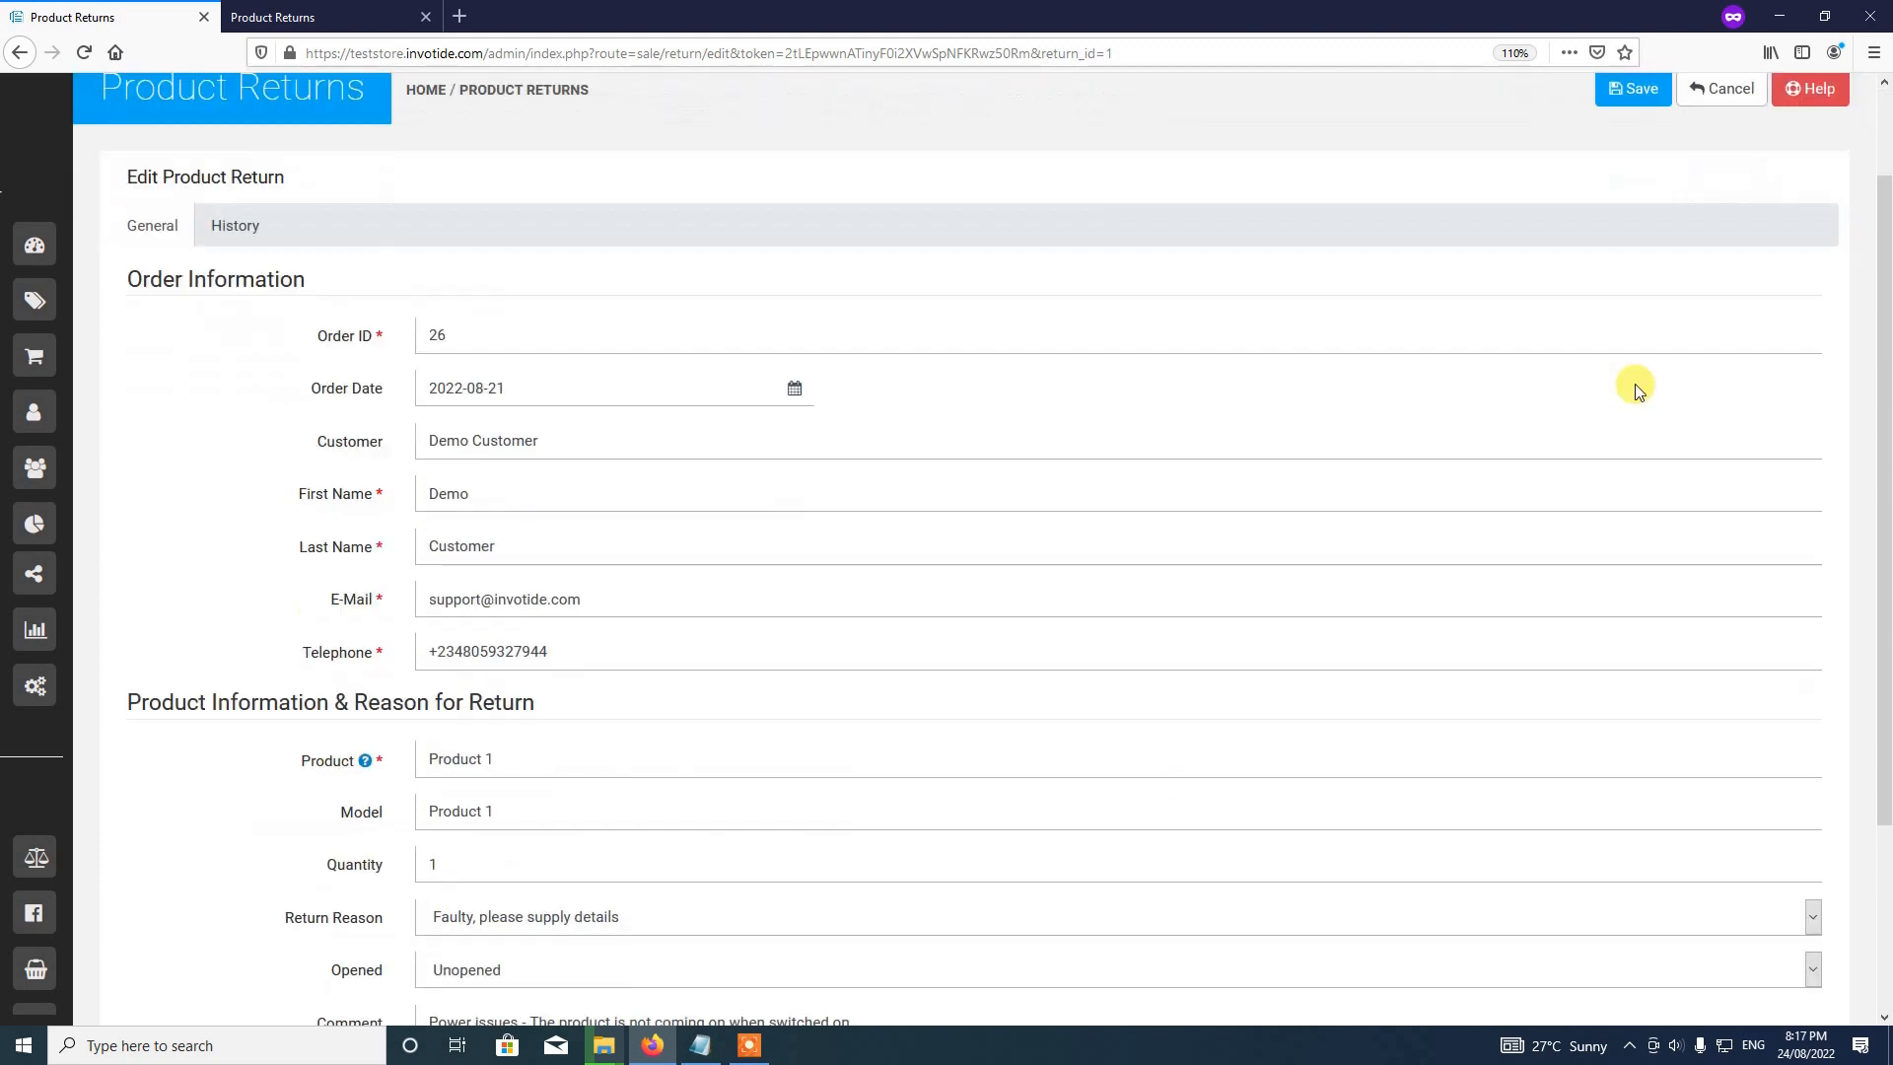
scroll(1635, 388, up, 1)
click(1634, 207)
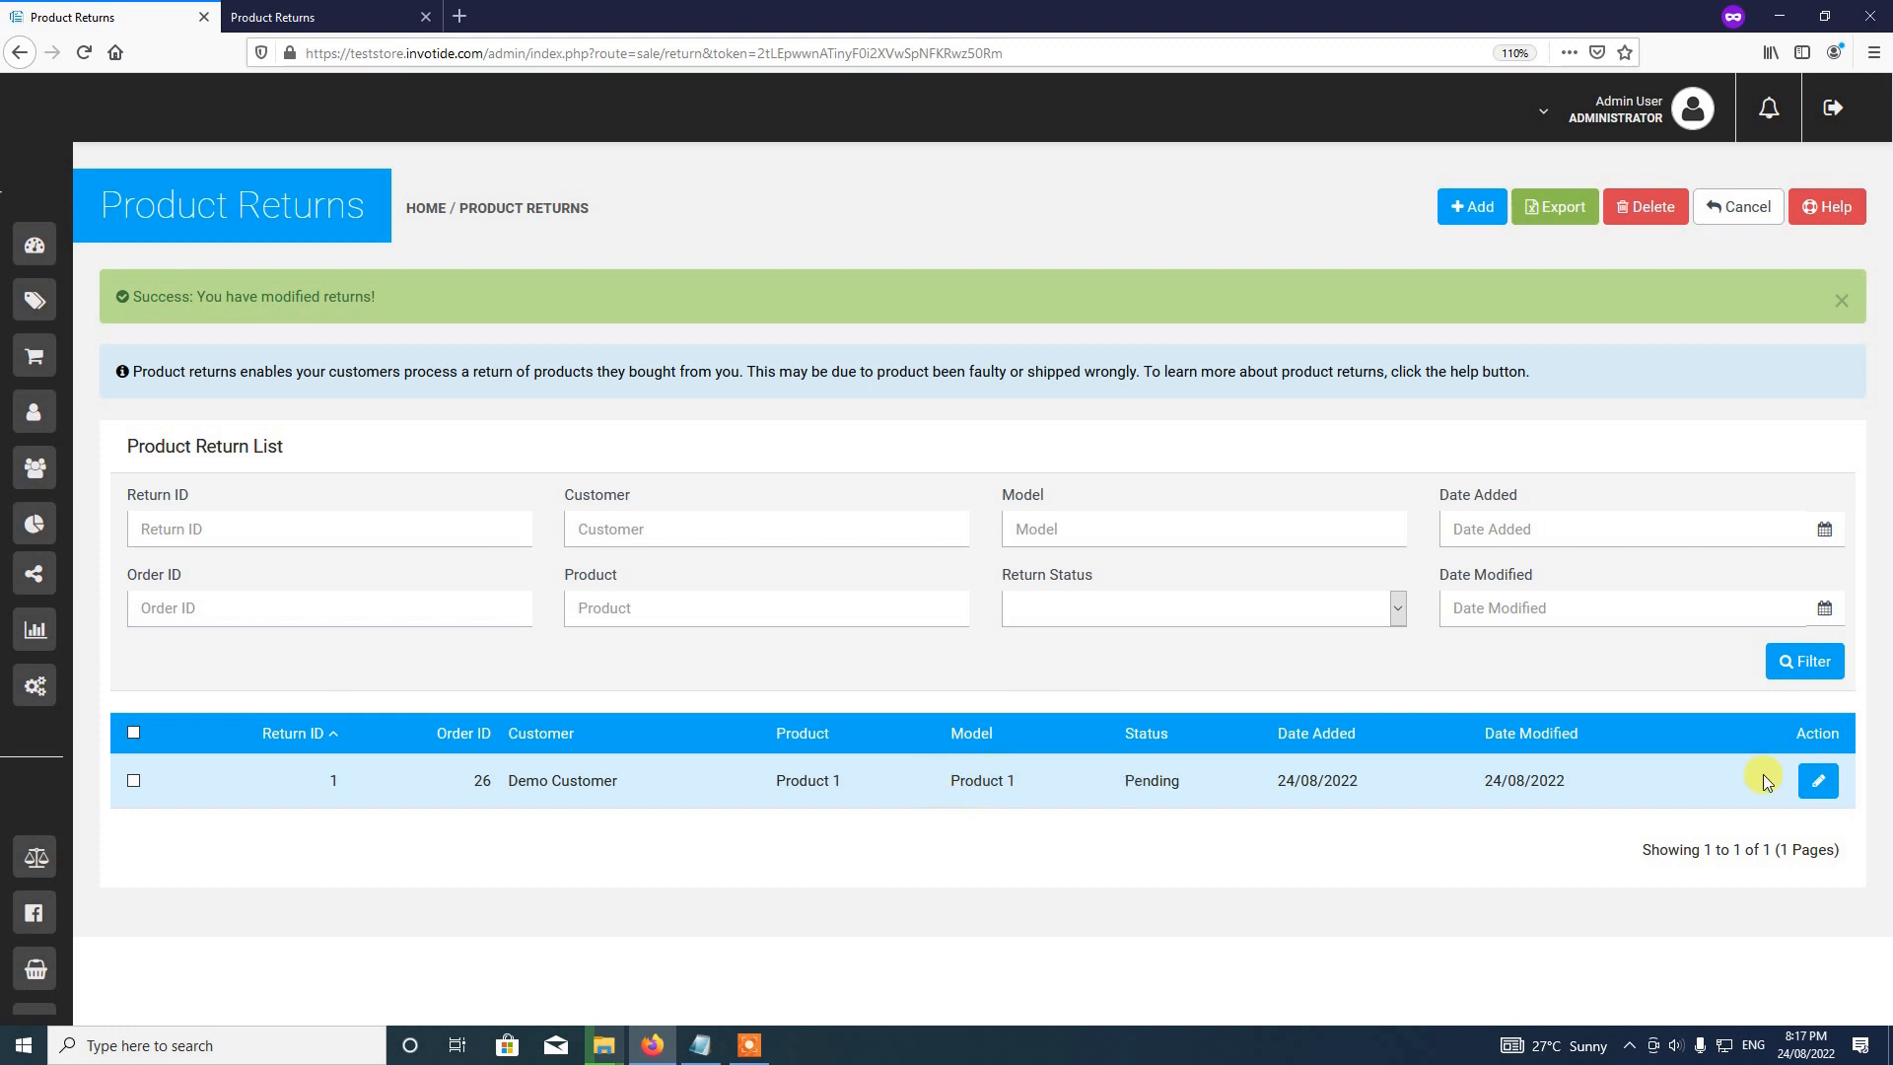
Step: Edit return 1 again and add a Complete history entry with Notify Customer ticked
click(1820, 780)
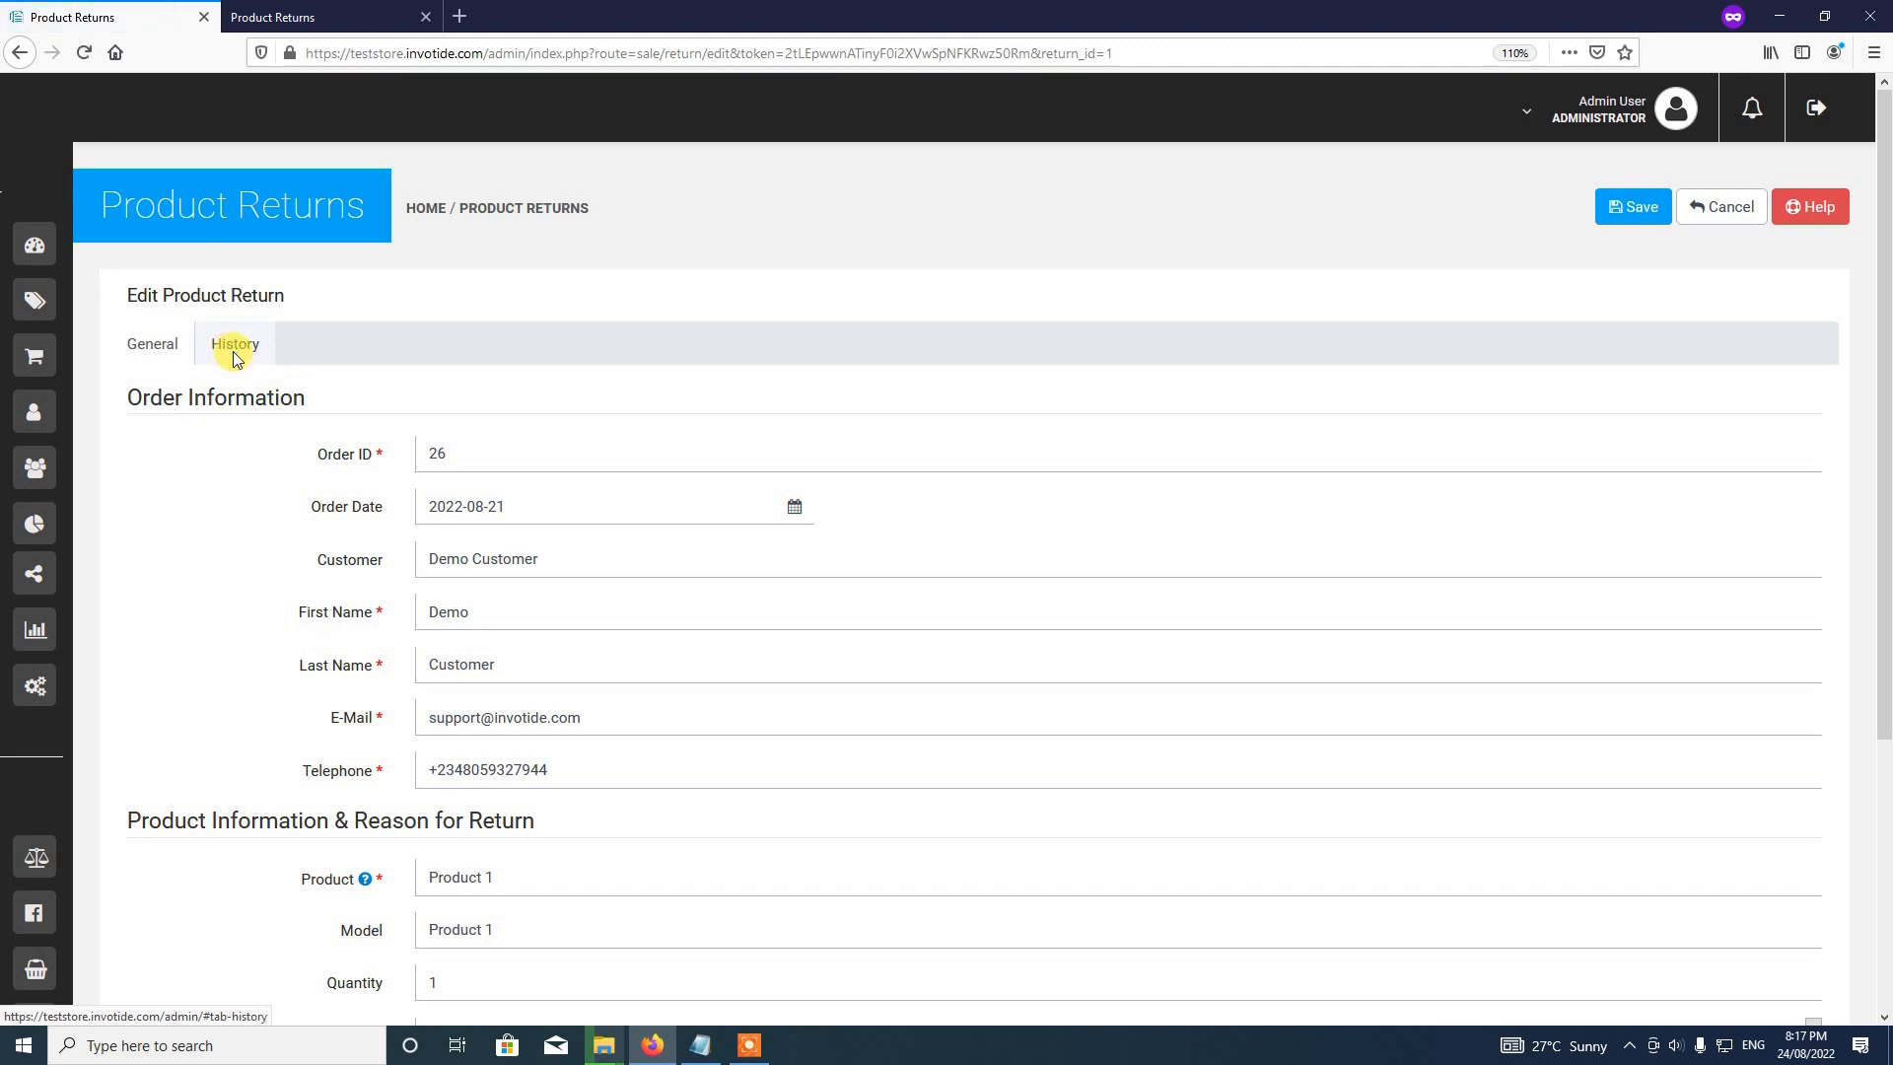
click(235, 353)
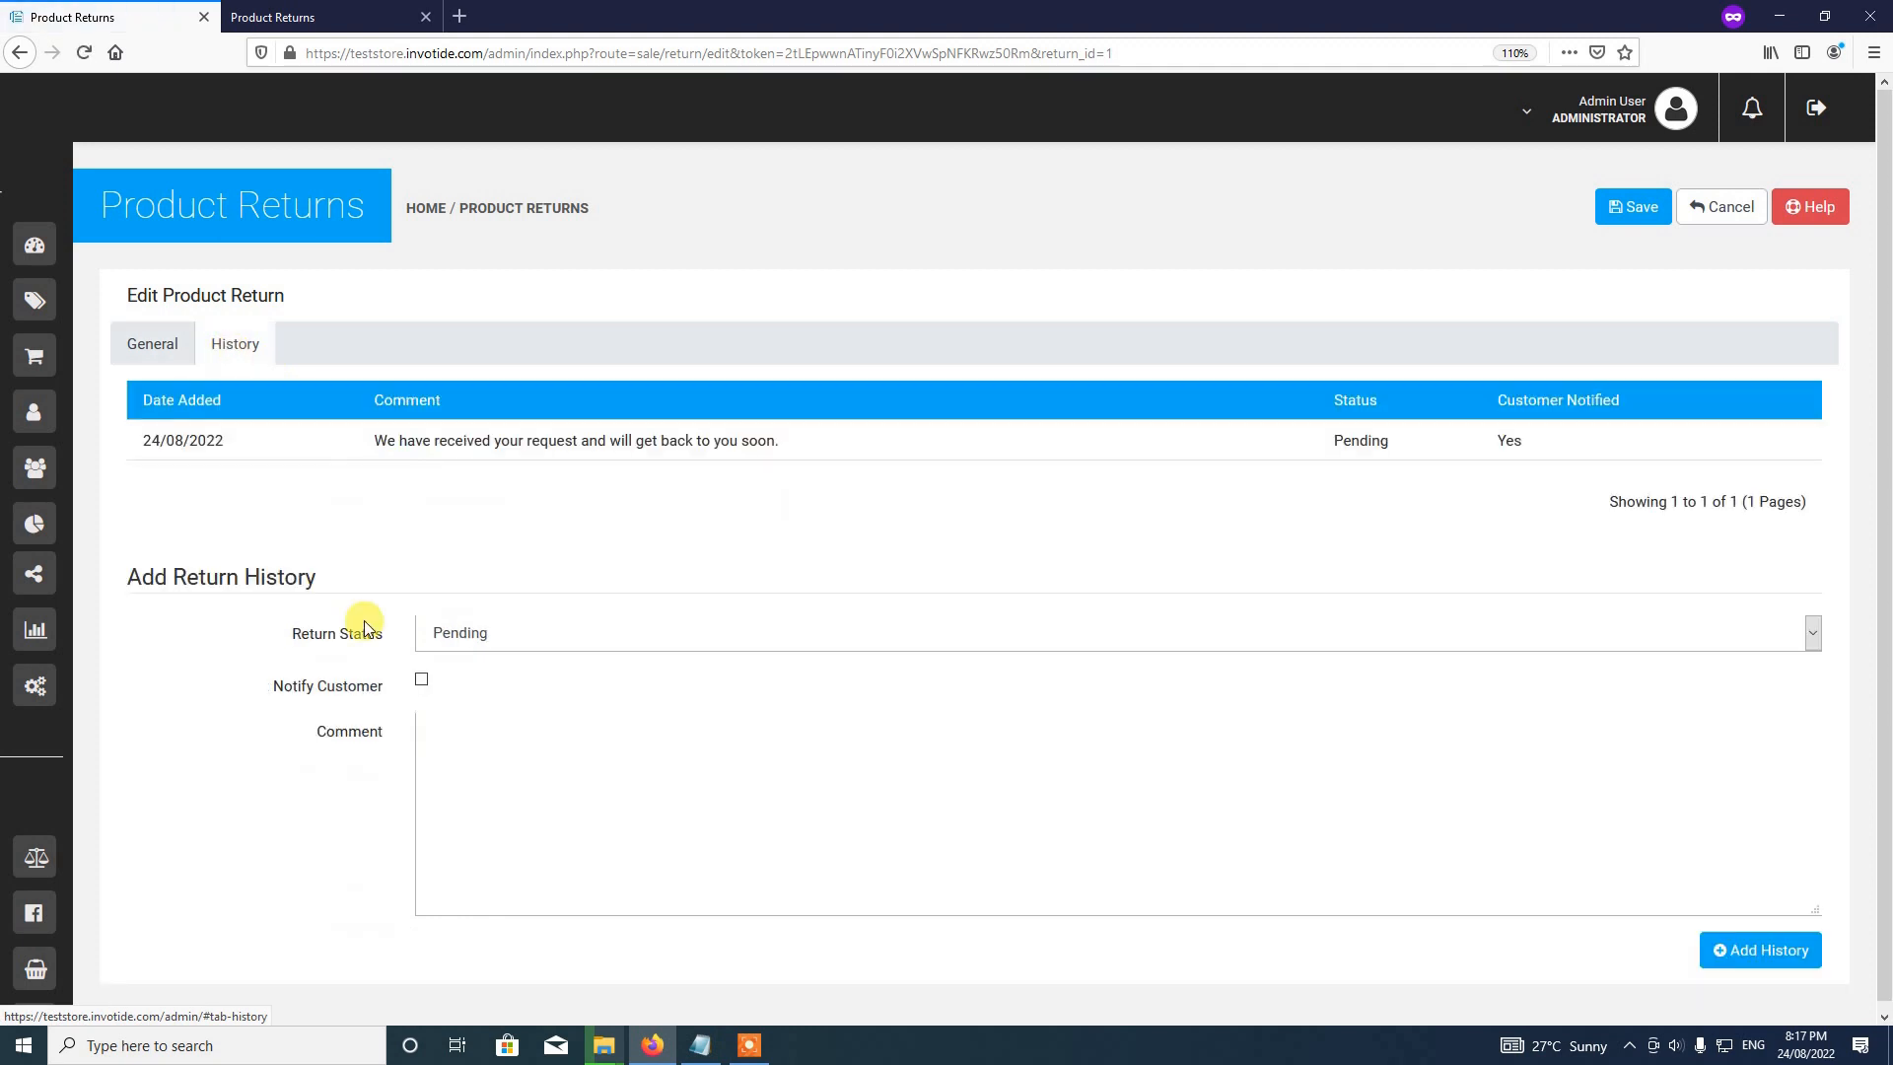
click(446, 634)
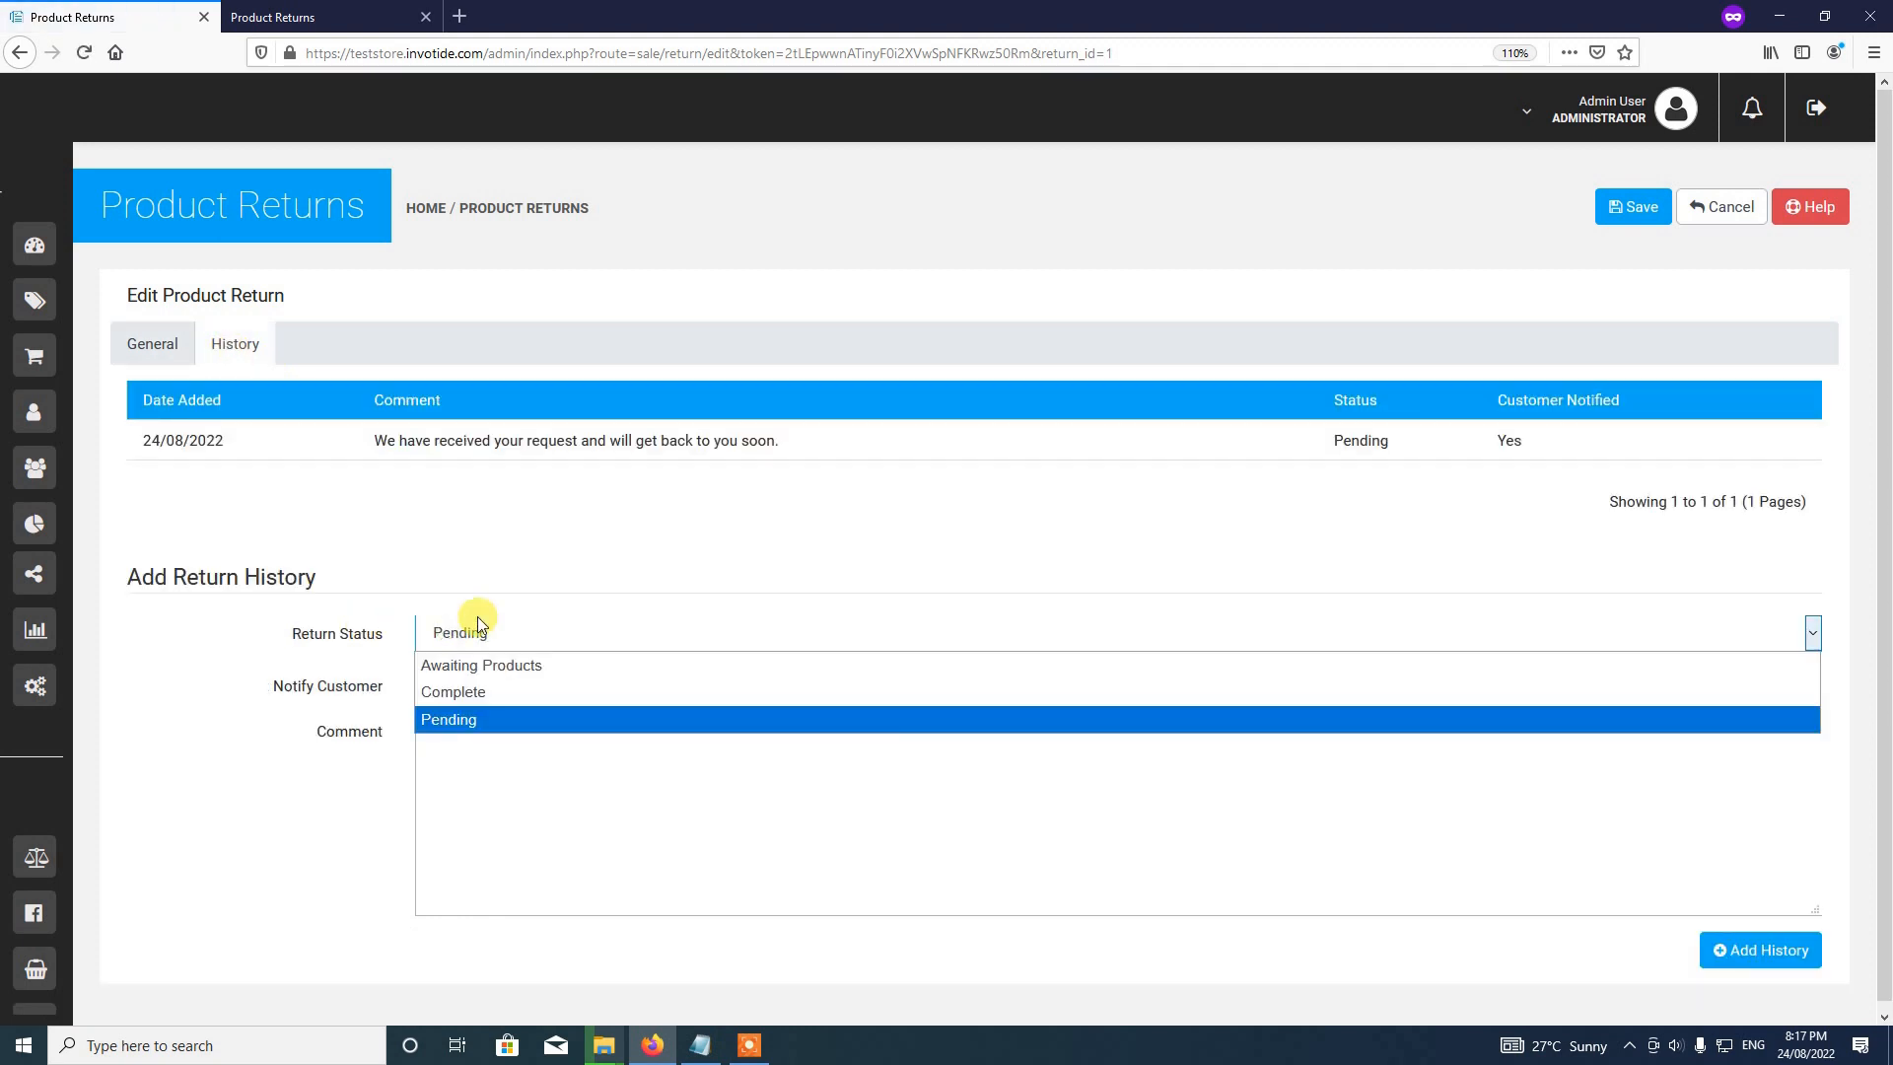
click(467, 691)
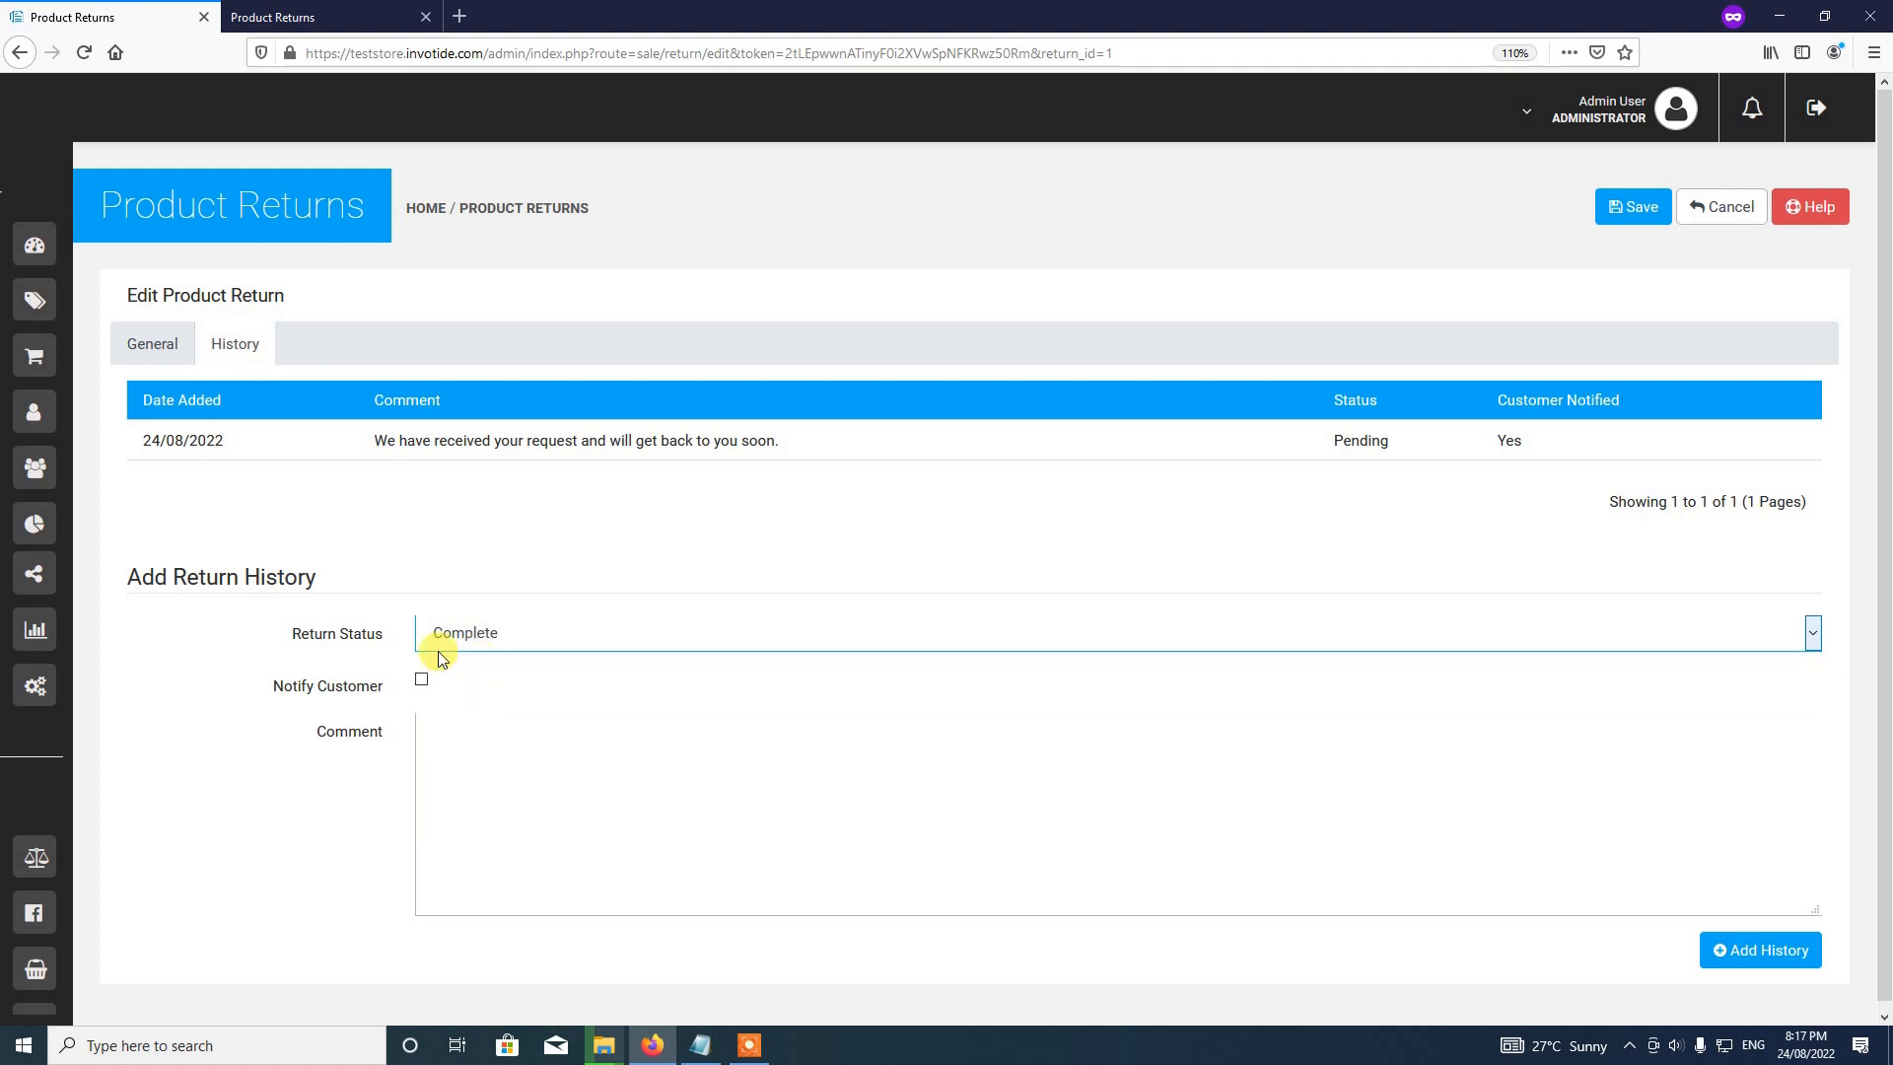
click(421, 679)
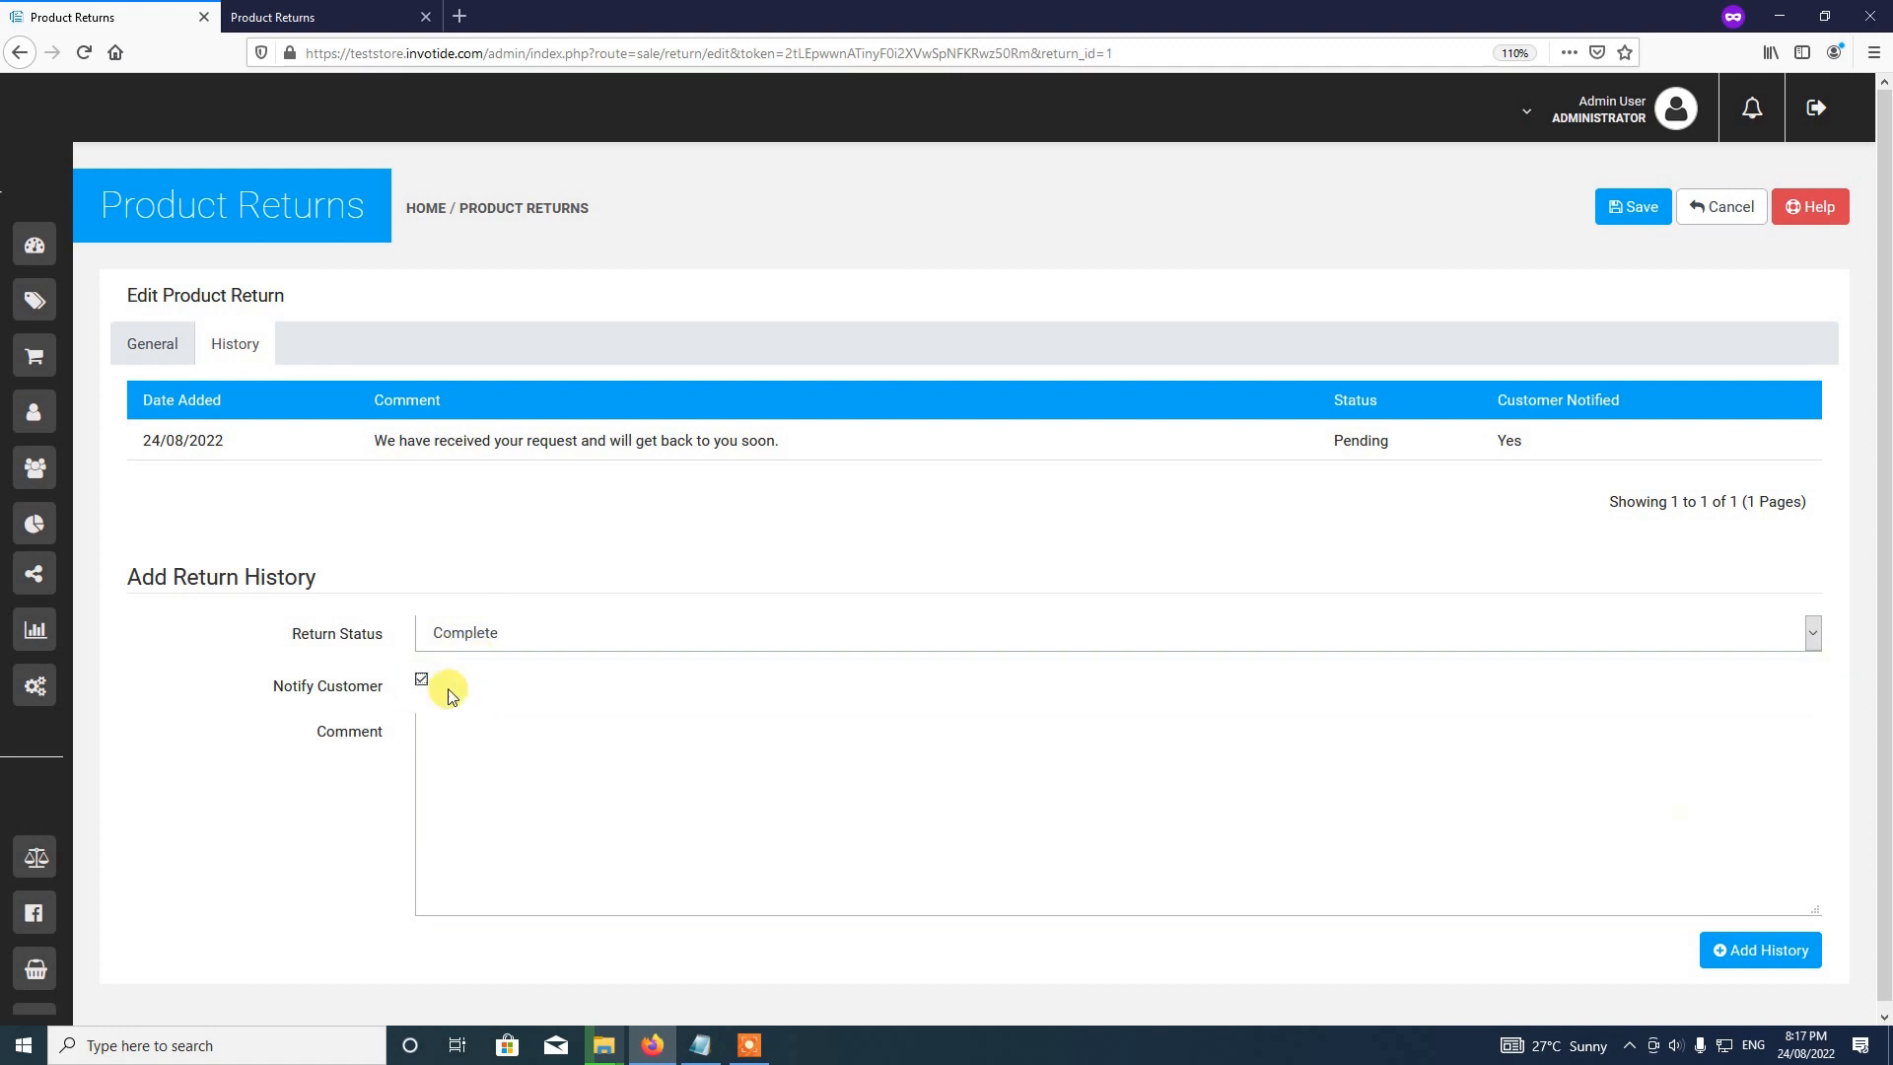
click(1750, 956)
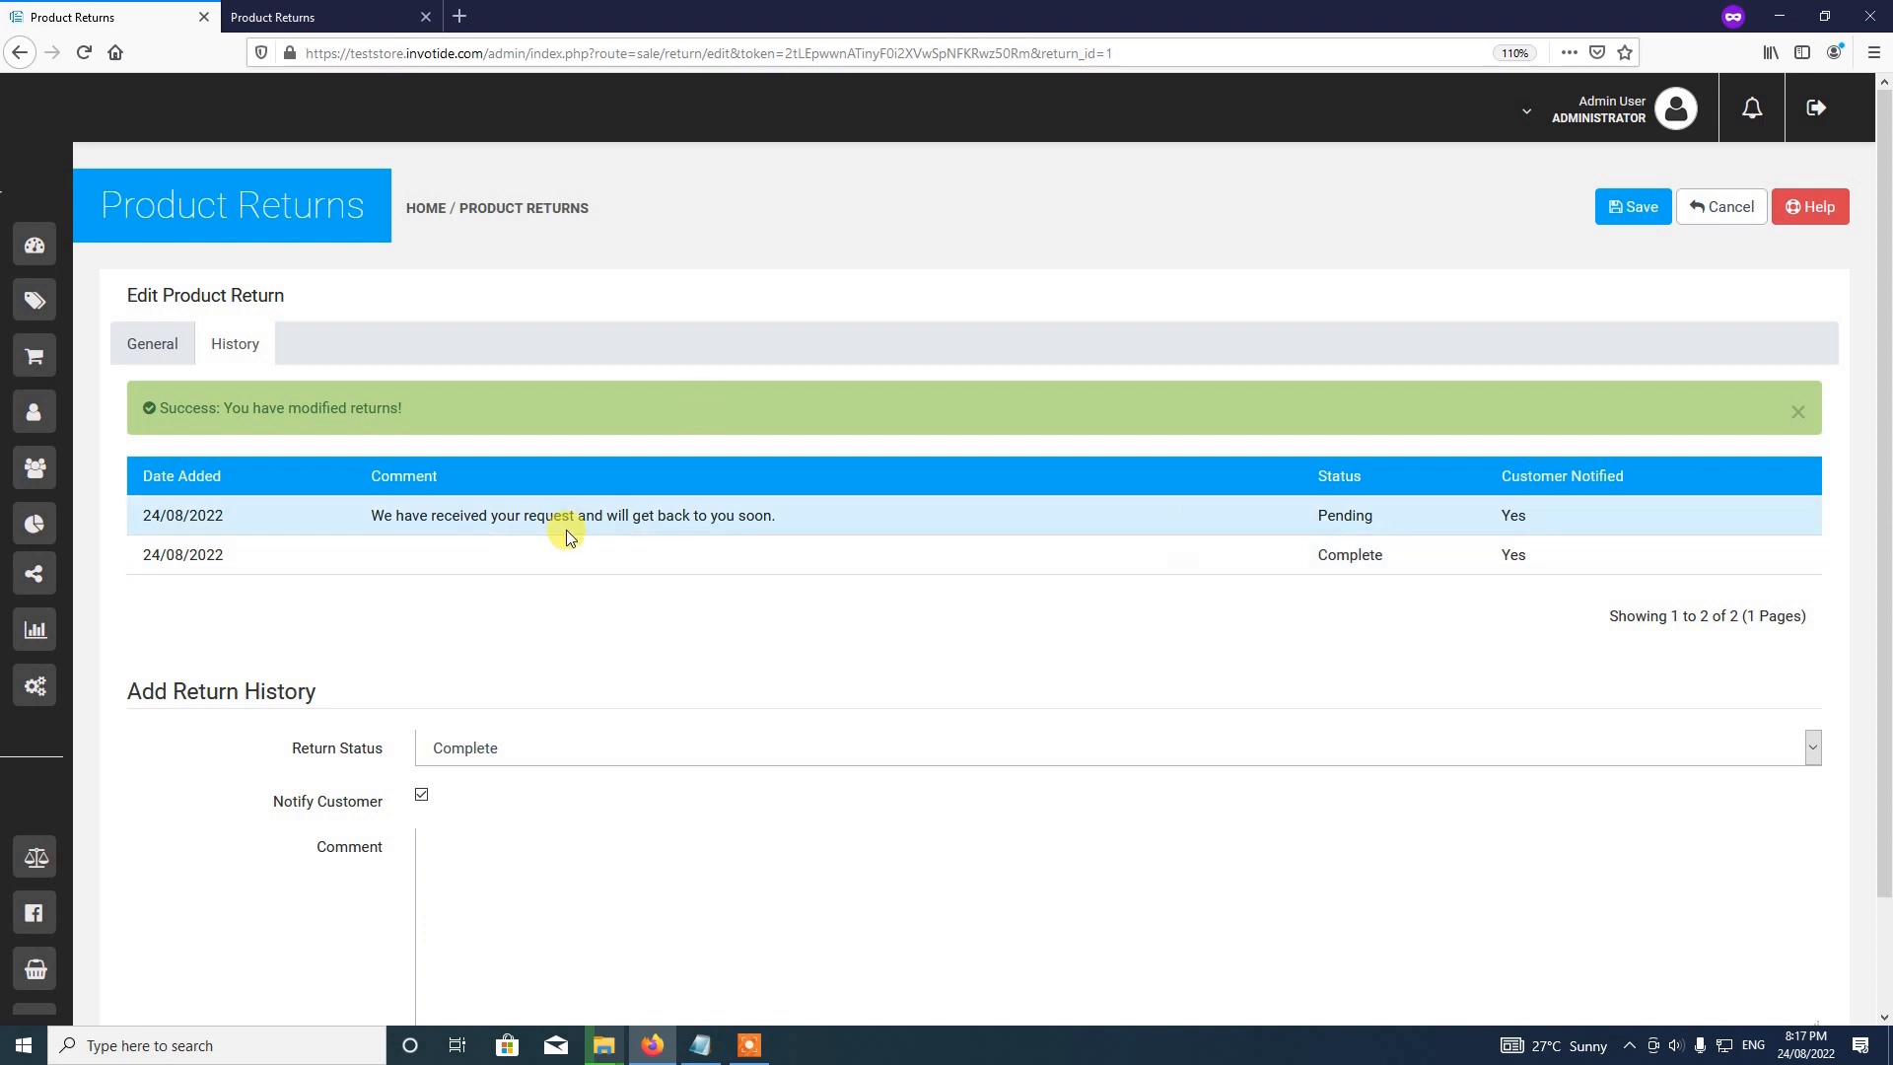
Step: Return to the General tab, then go to the admin Dashboard from the sidebar
click(49, 248)
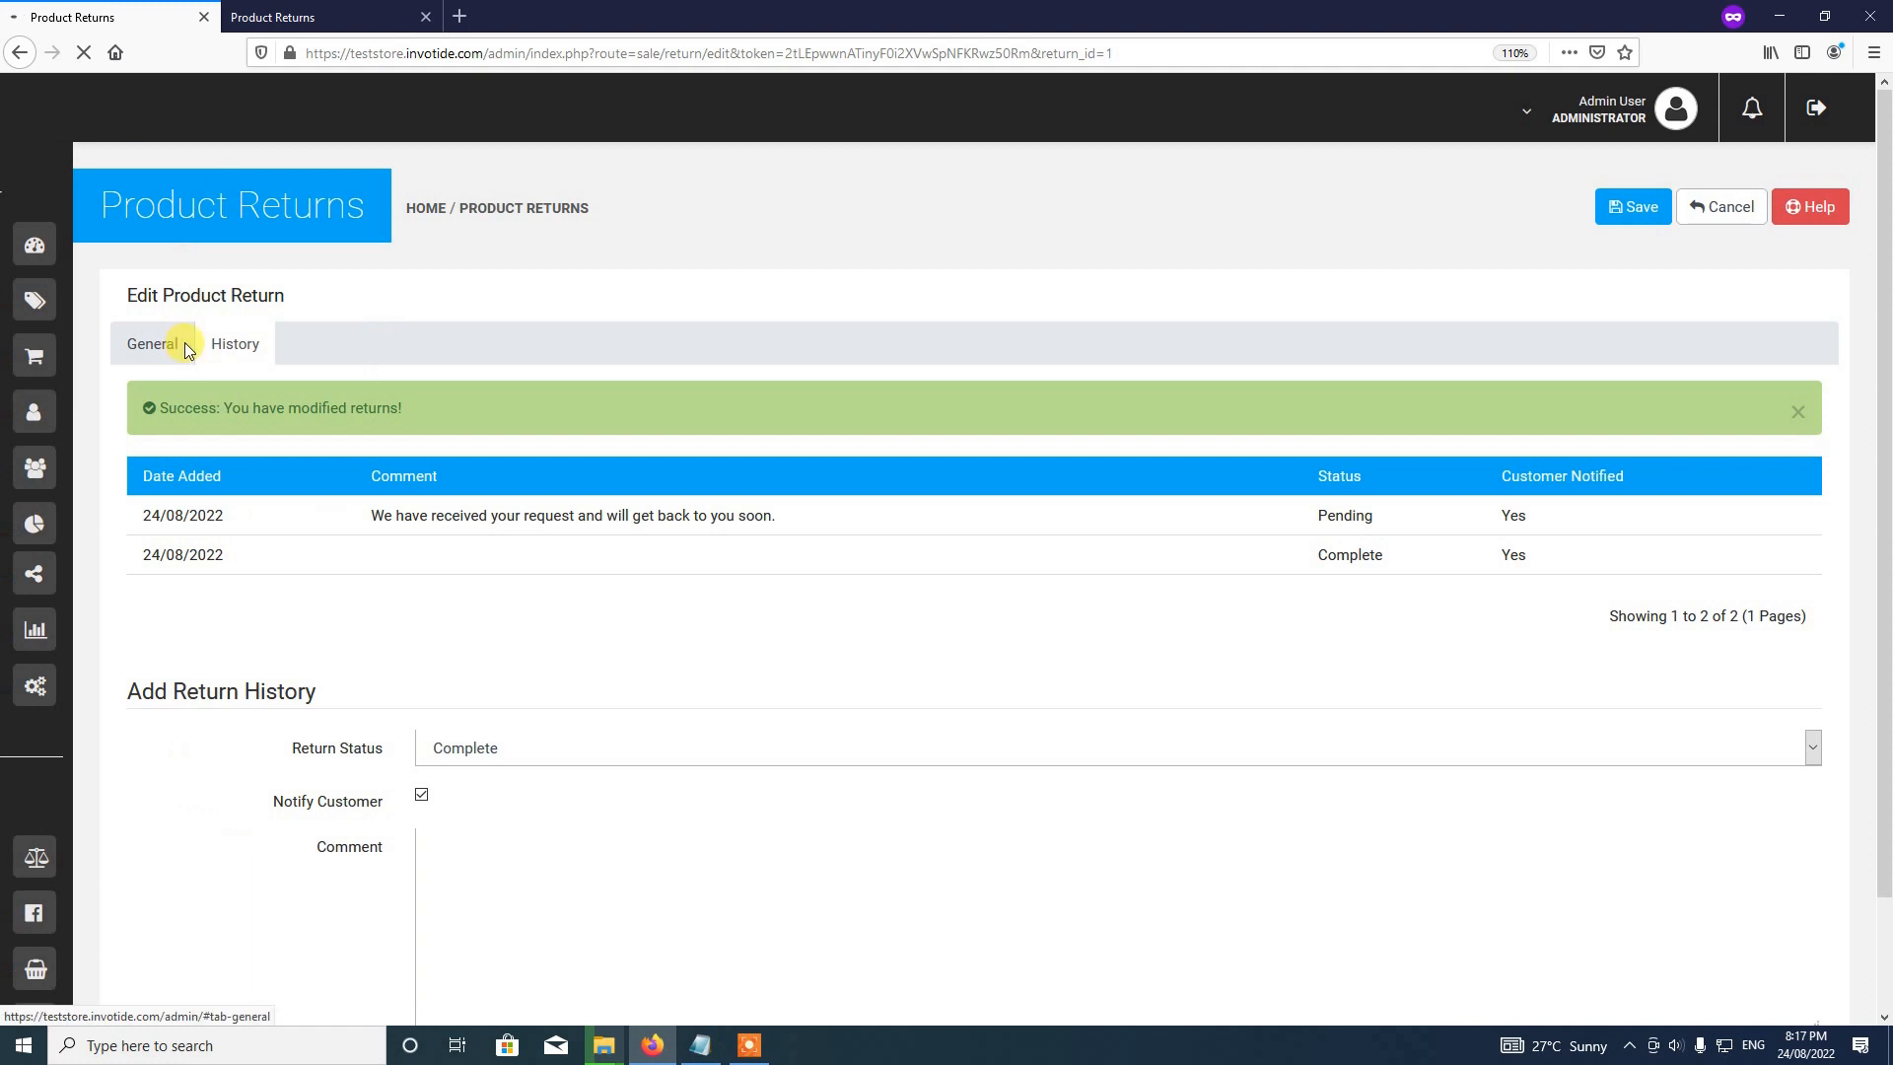
click(157, 344)
scroll(562, 700, down, 2)
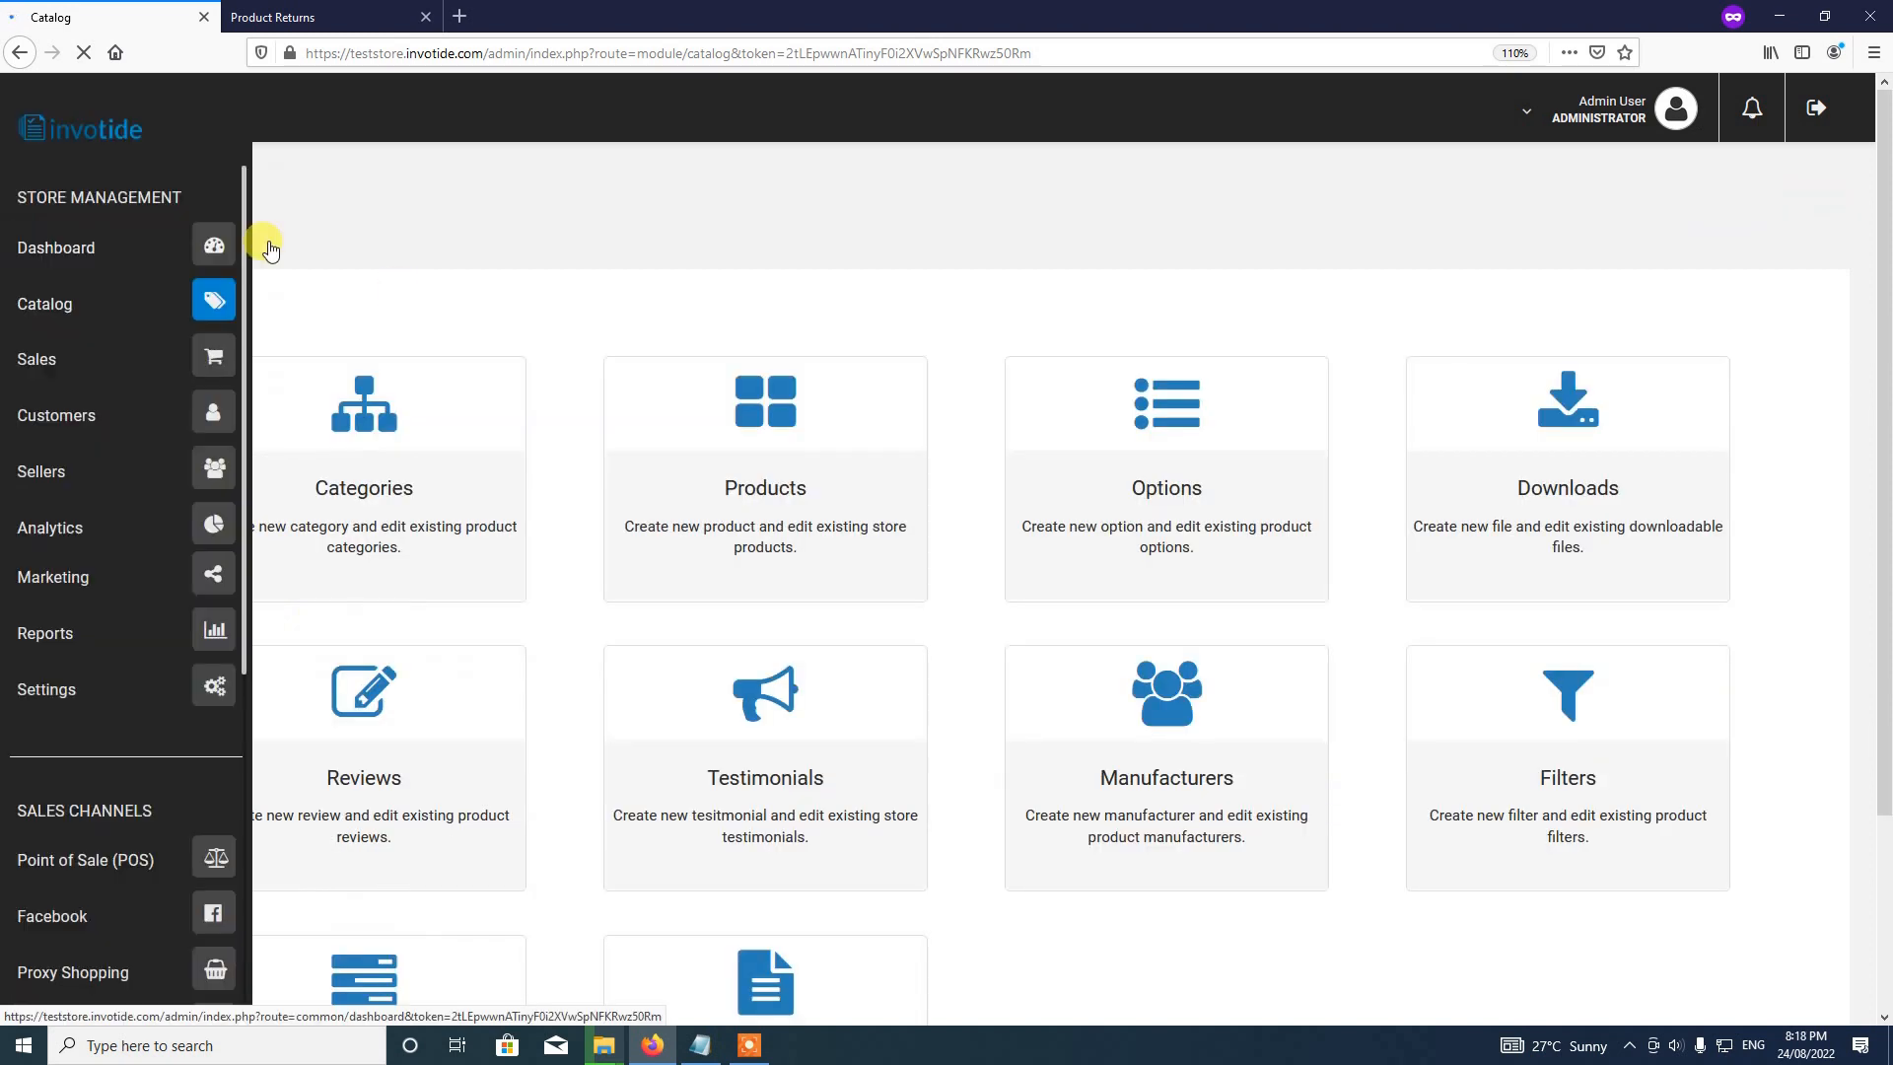
click(271, 250)
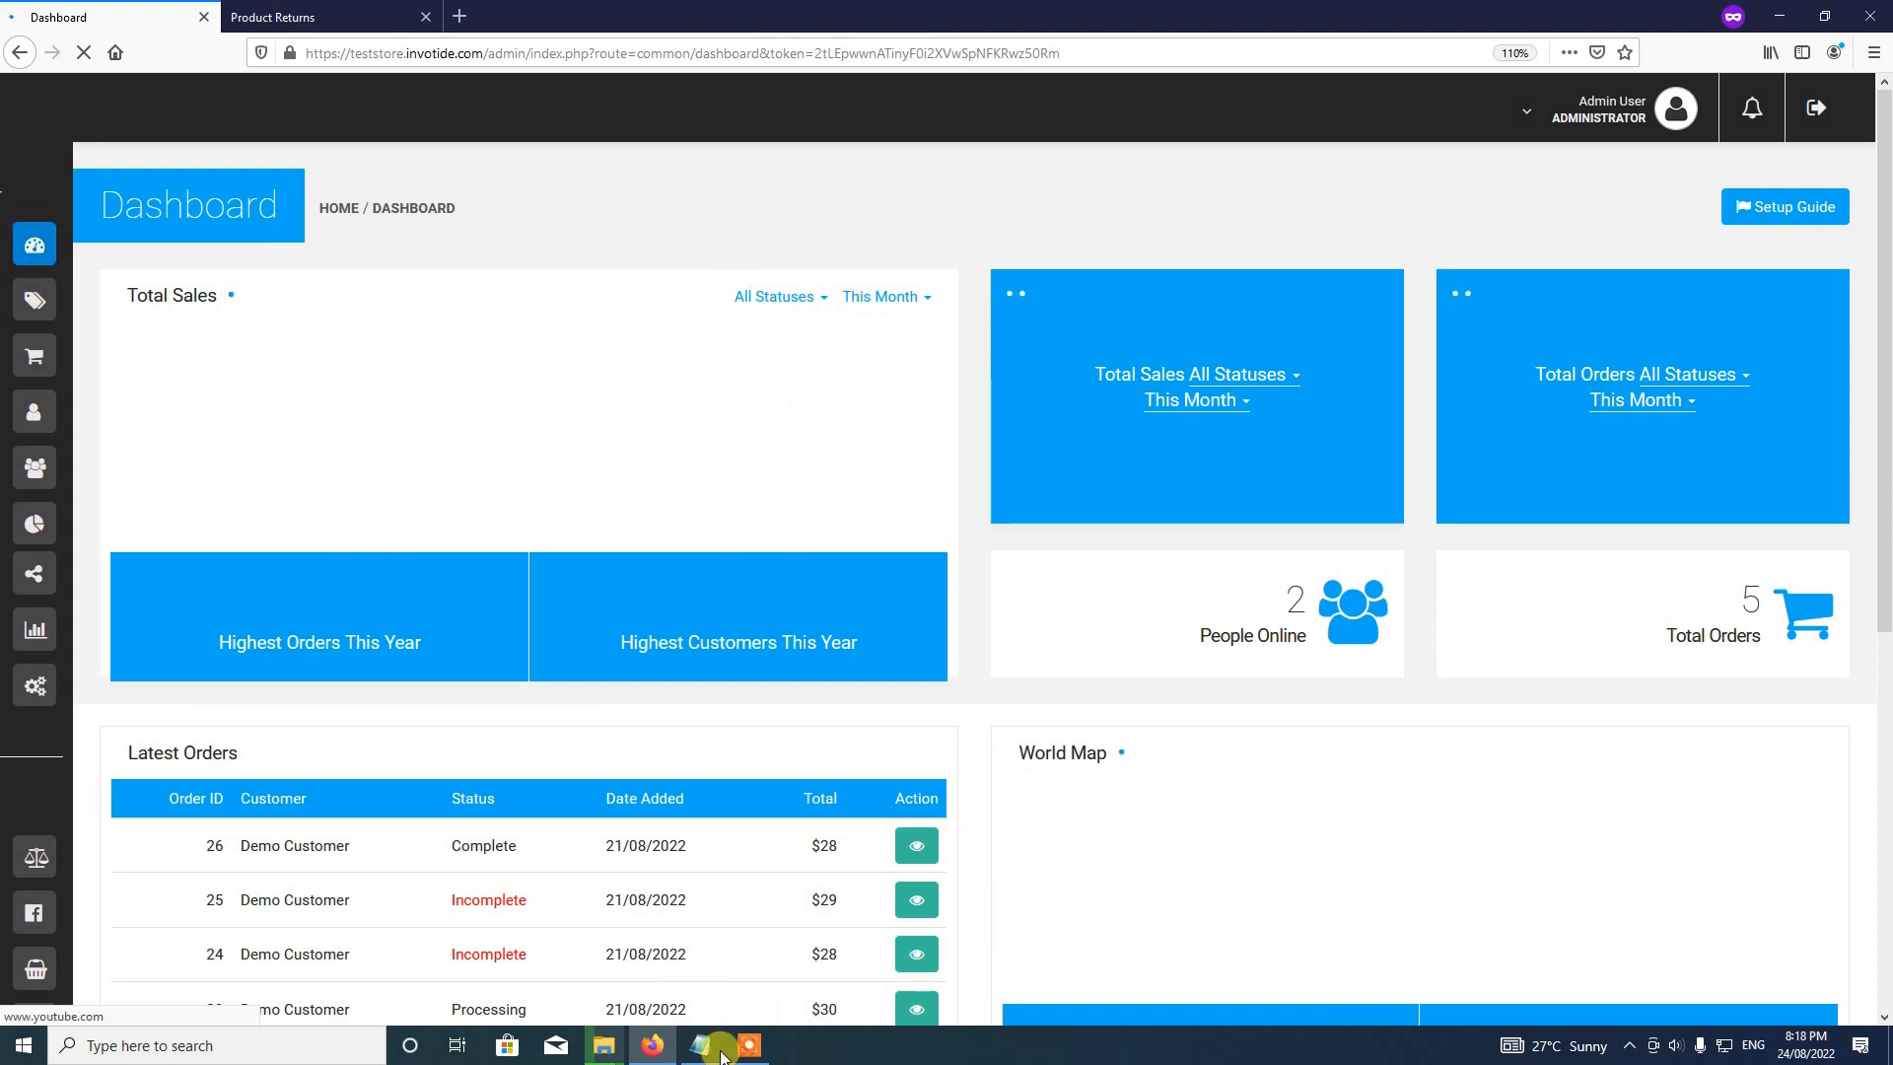
click(753, 1047)
click(1348, 1016)
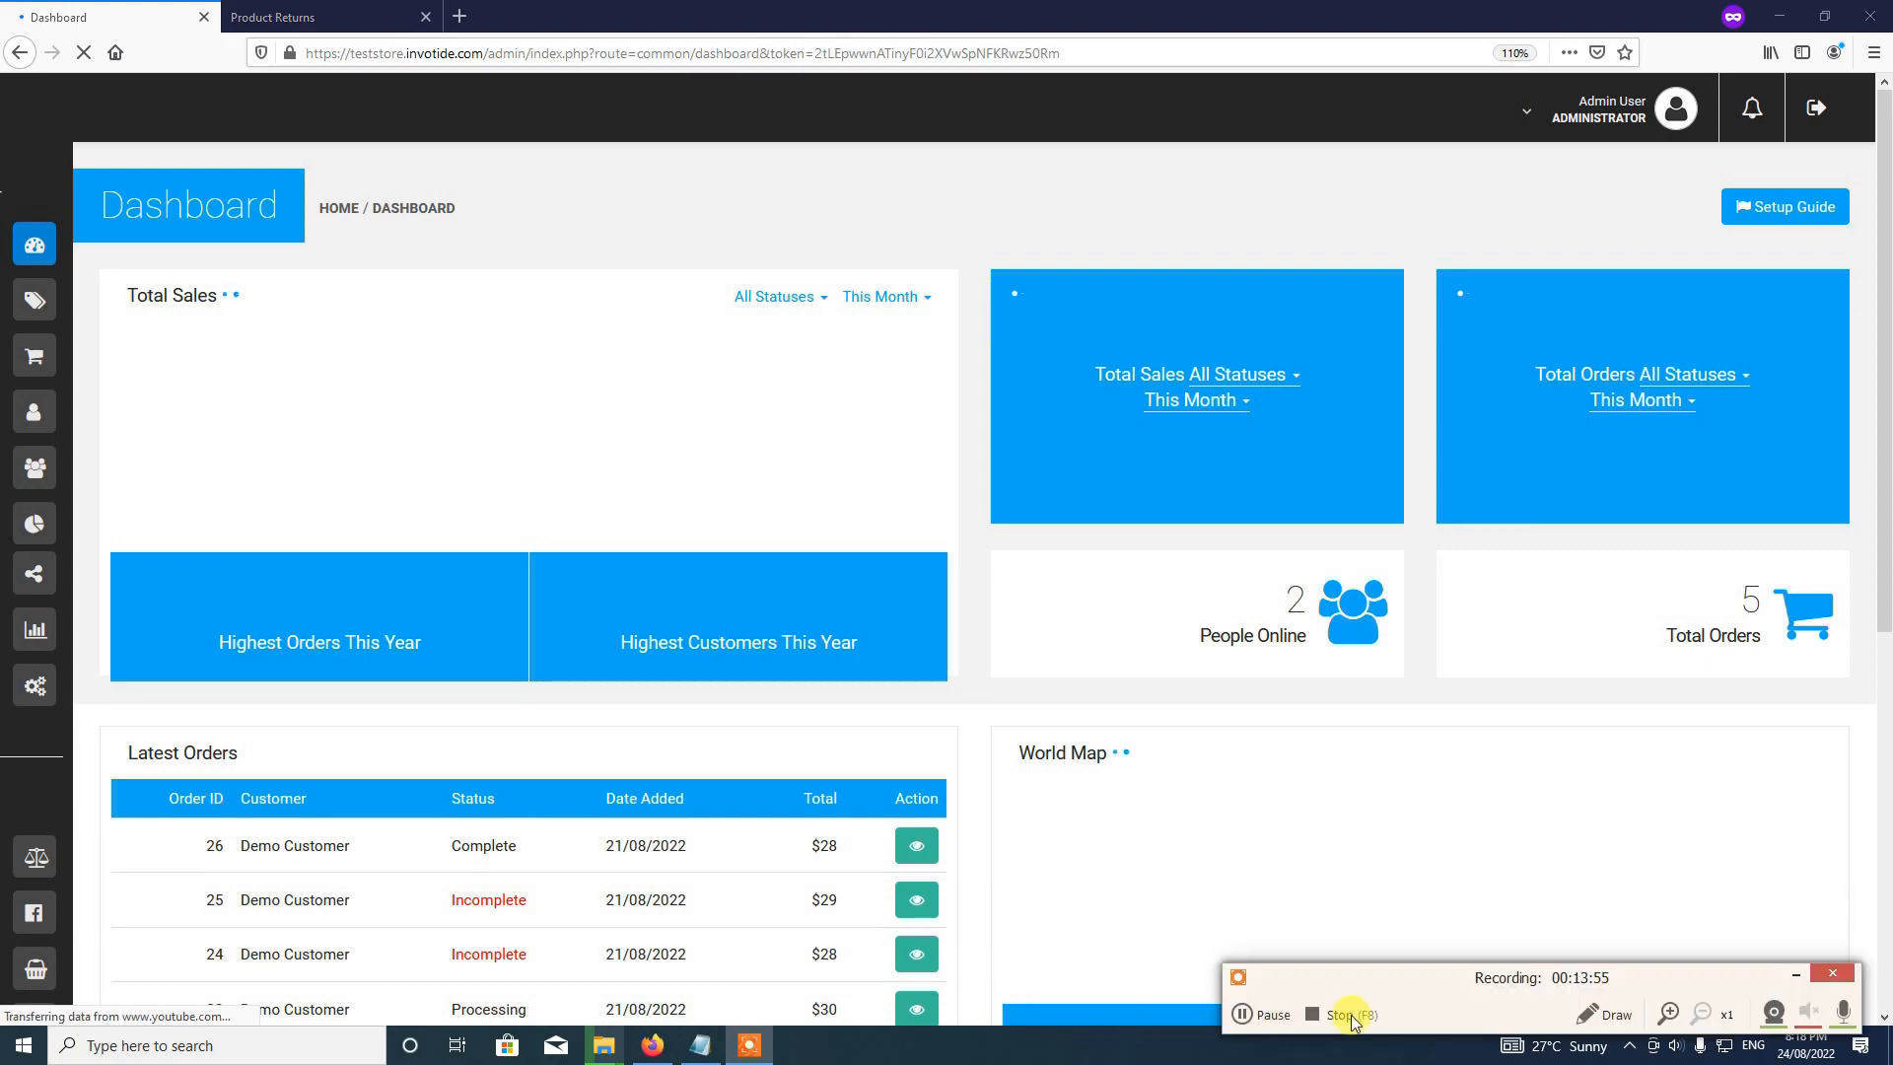